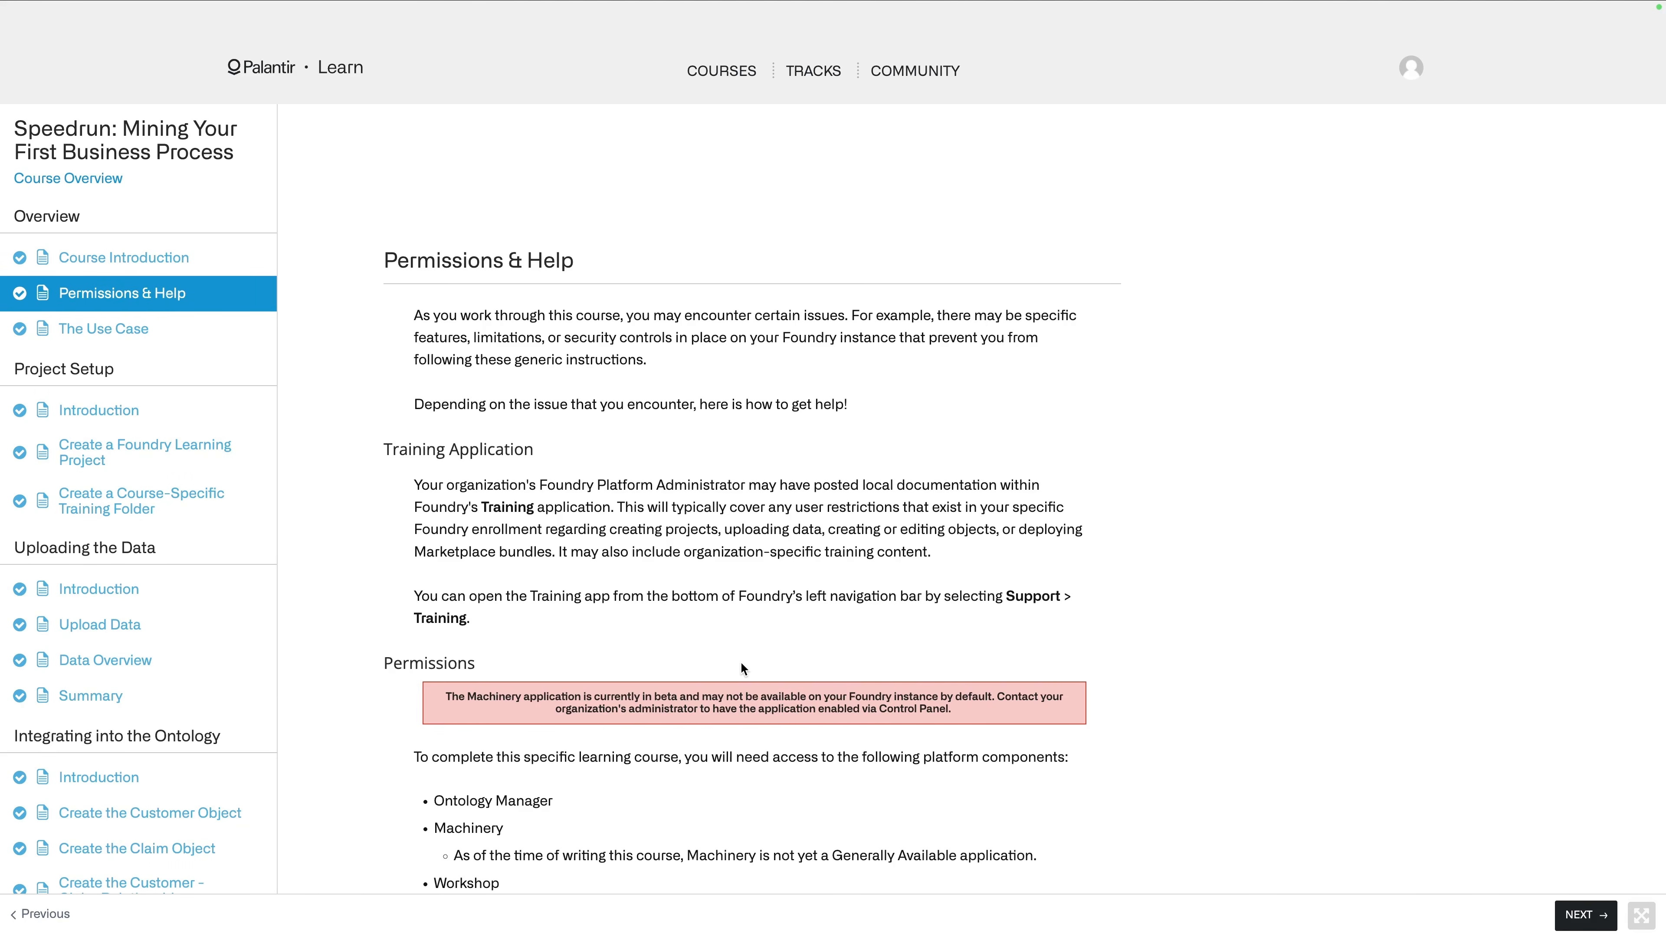
# Step: Go through the course's Project Setup lessons, past the one on creating a Foundry learning project
pyautogui.click(1184, 438)
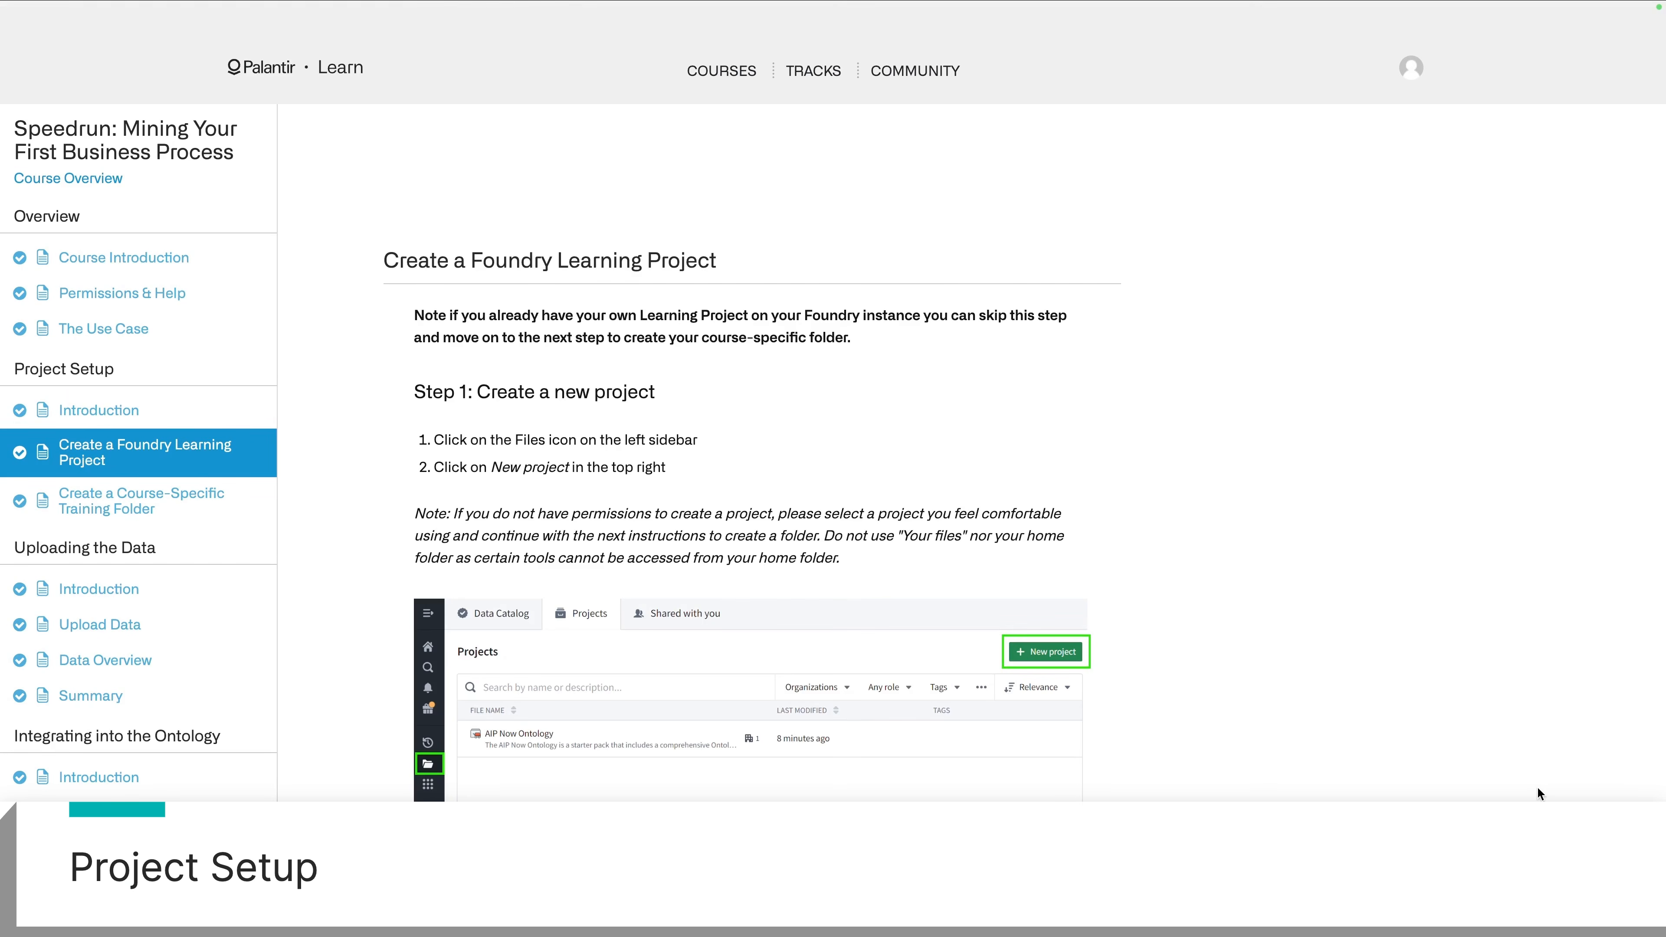
pyautogui.click(1586, 913)
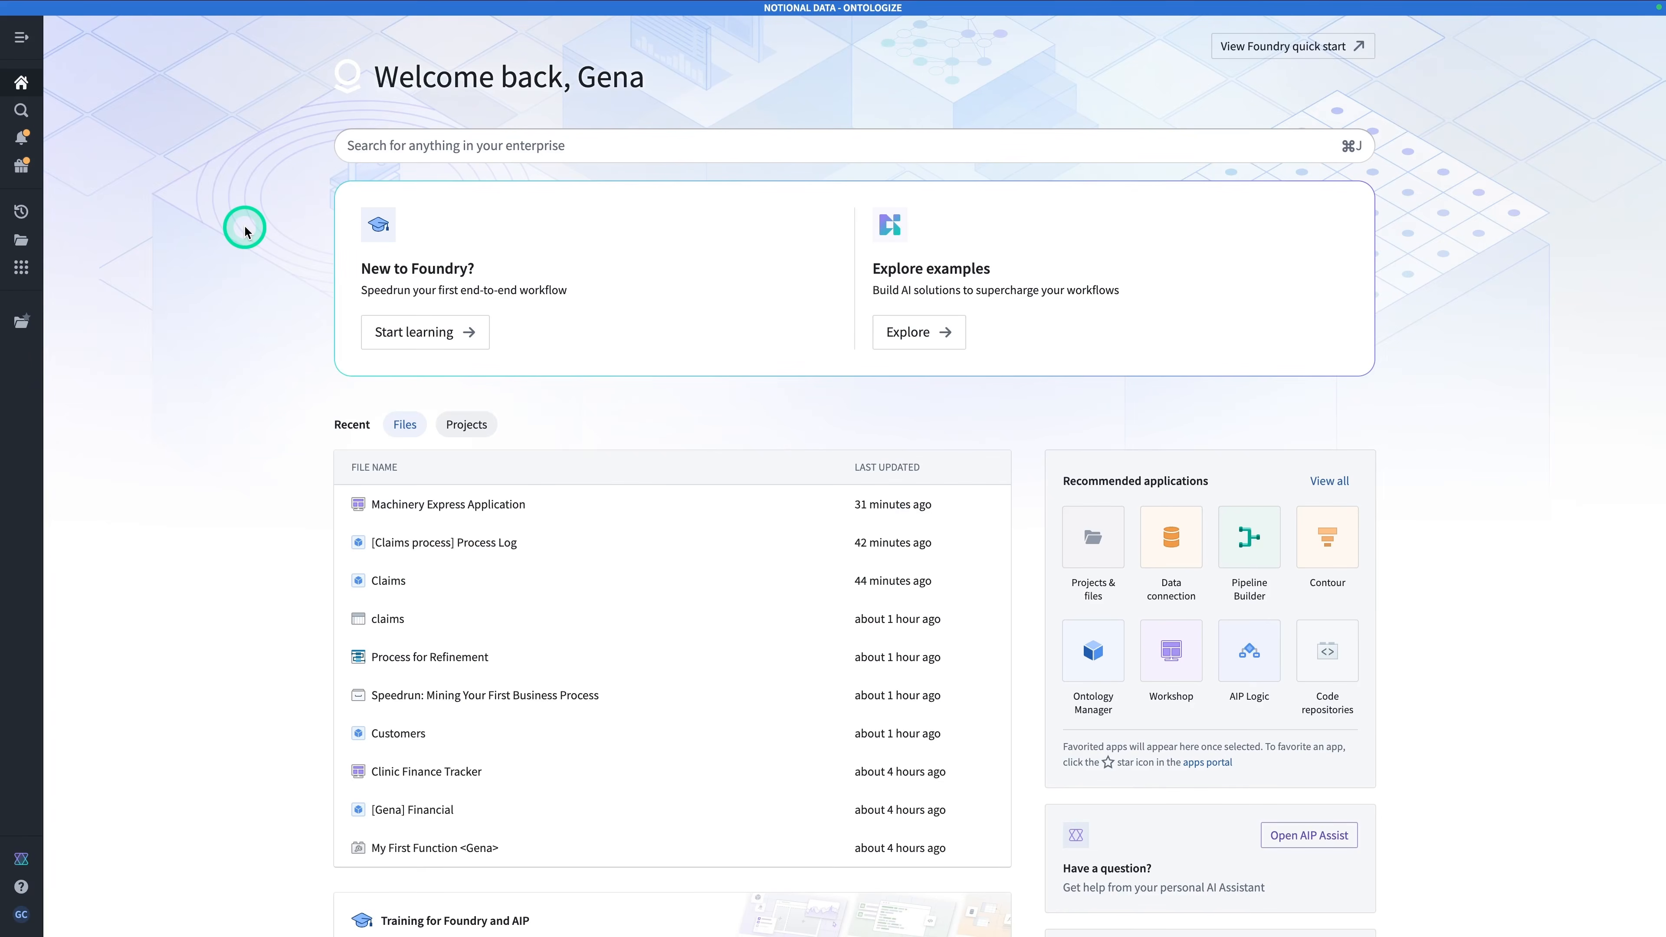
# Step: Switch to Foundry, search the projects by the owner's bracketed first name, and open the matching Learning Project
pyautogui.click(22, 242)
pyautogui.click(158, 38)
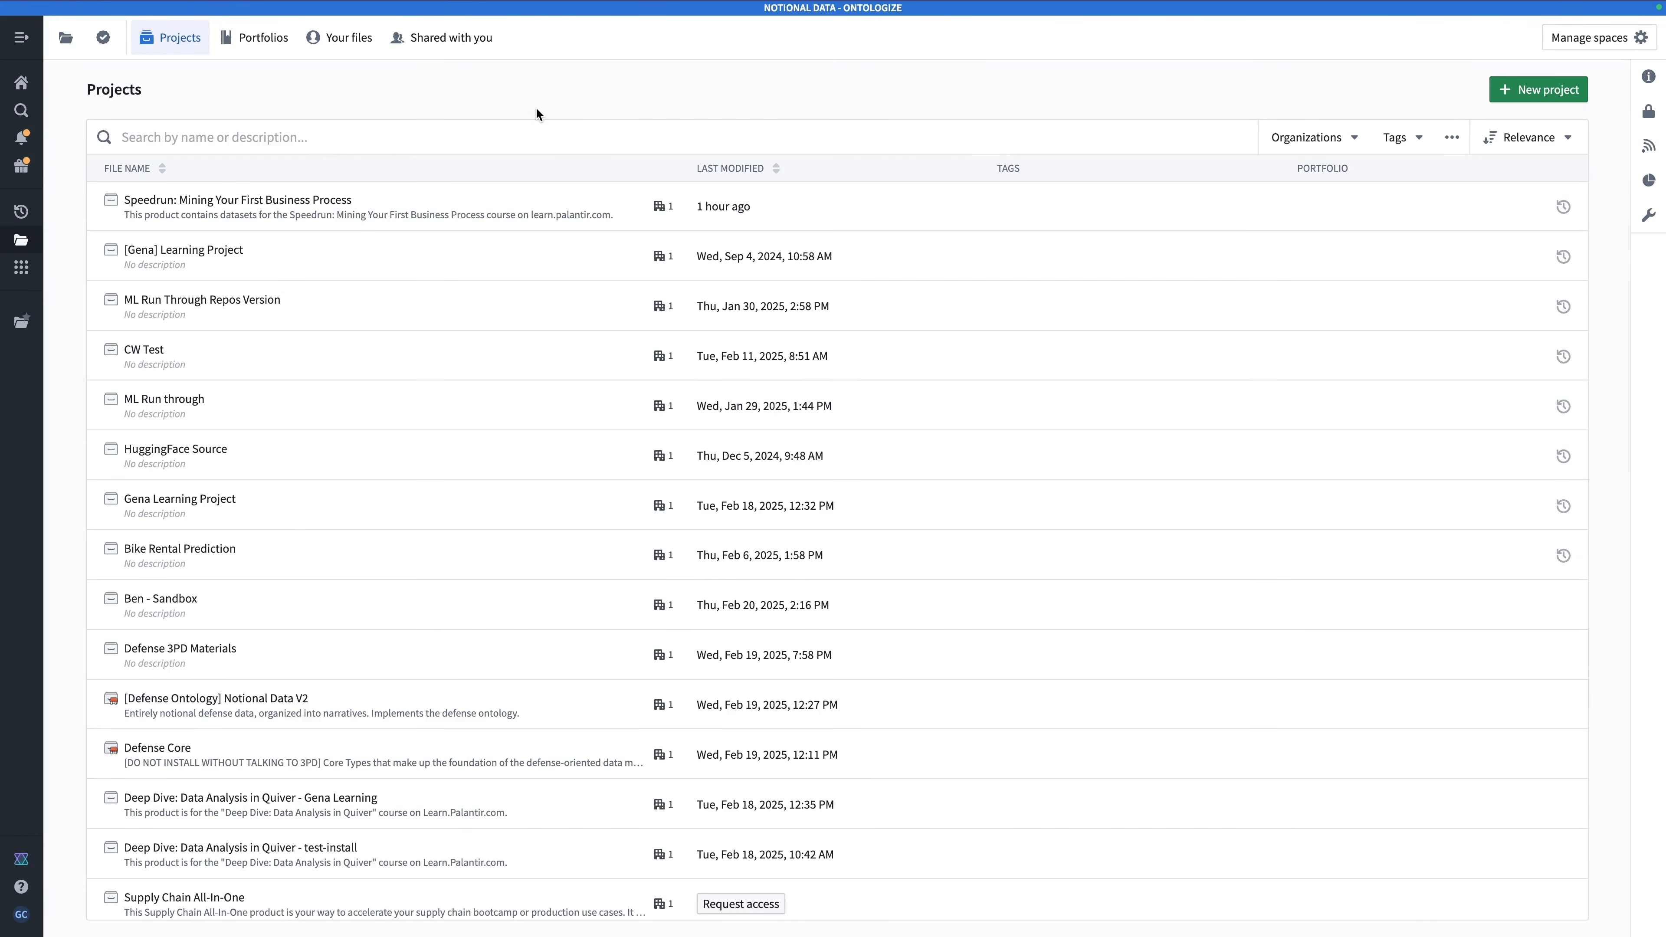
pyautogui.click(536, 136)
pyautogui.write('[gena]')
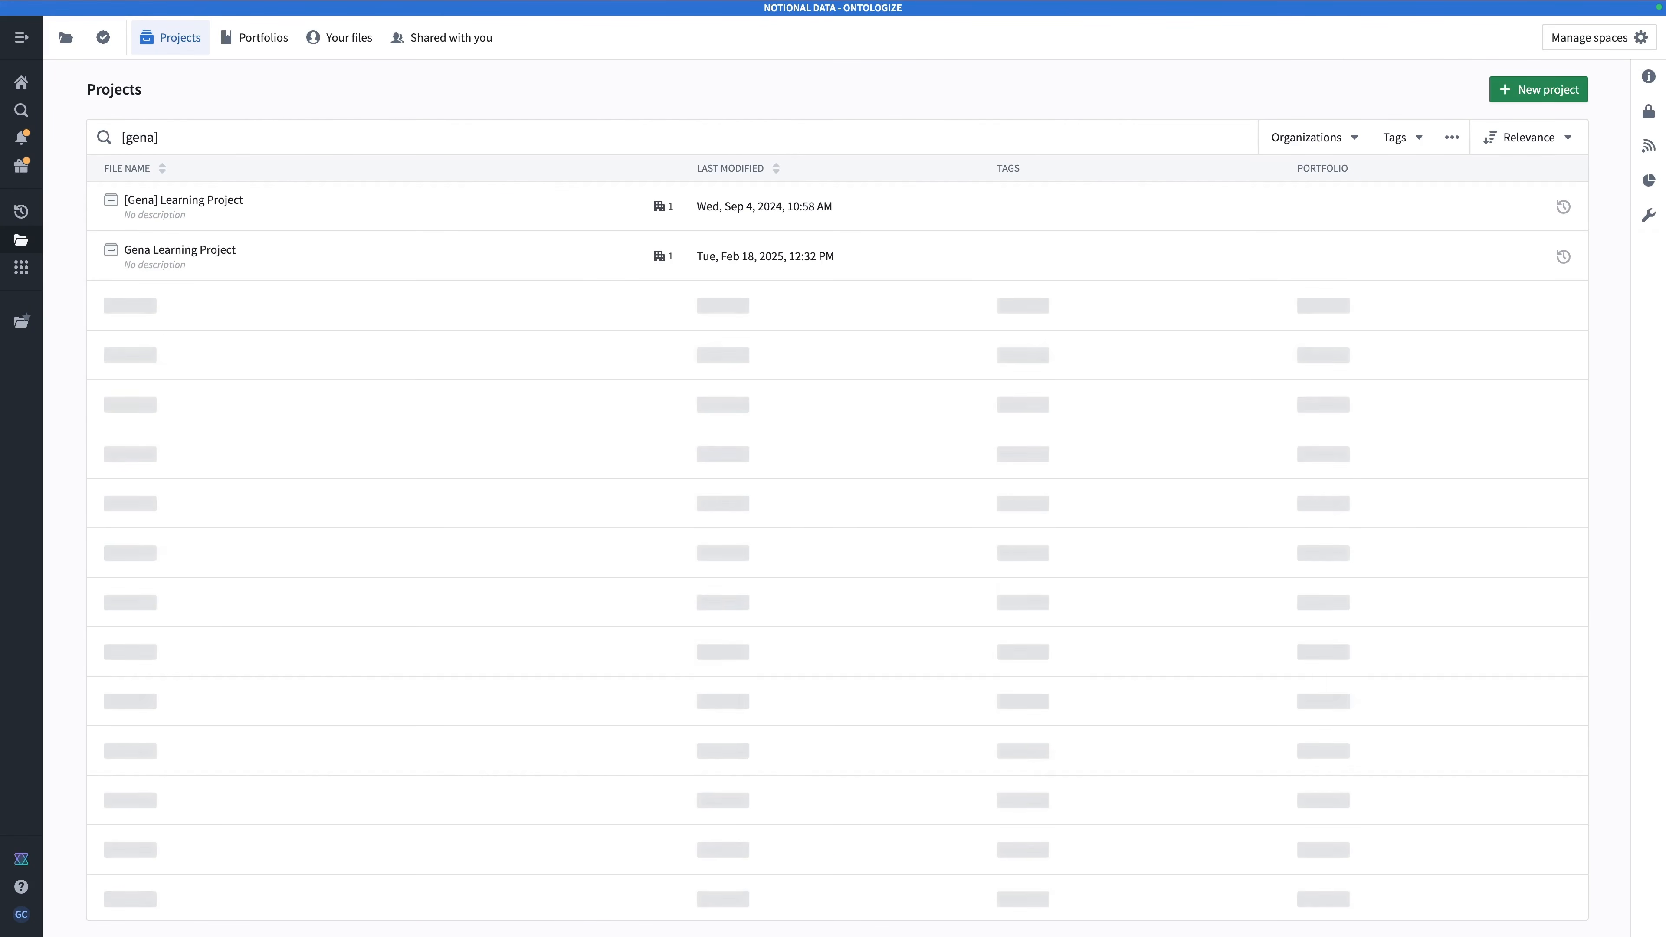
pyautogui.click(410, 208)
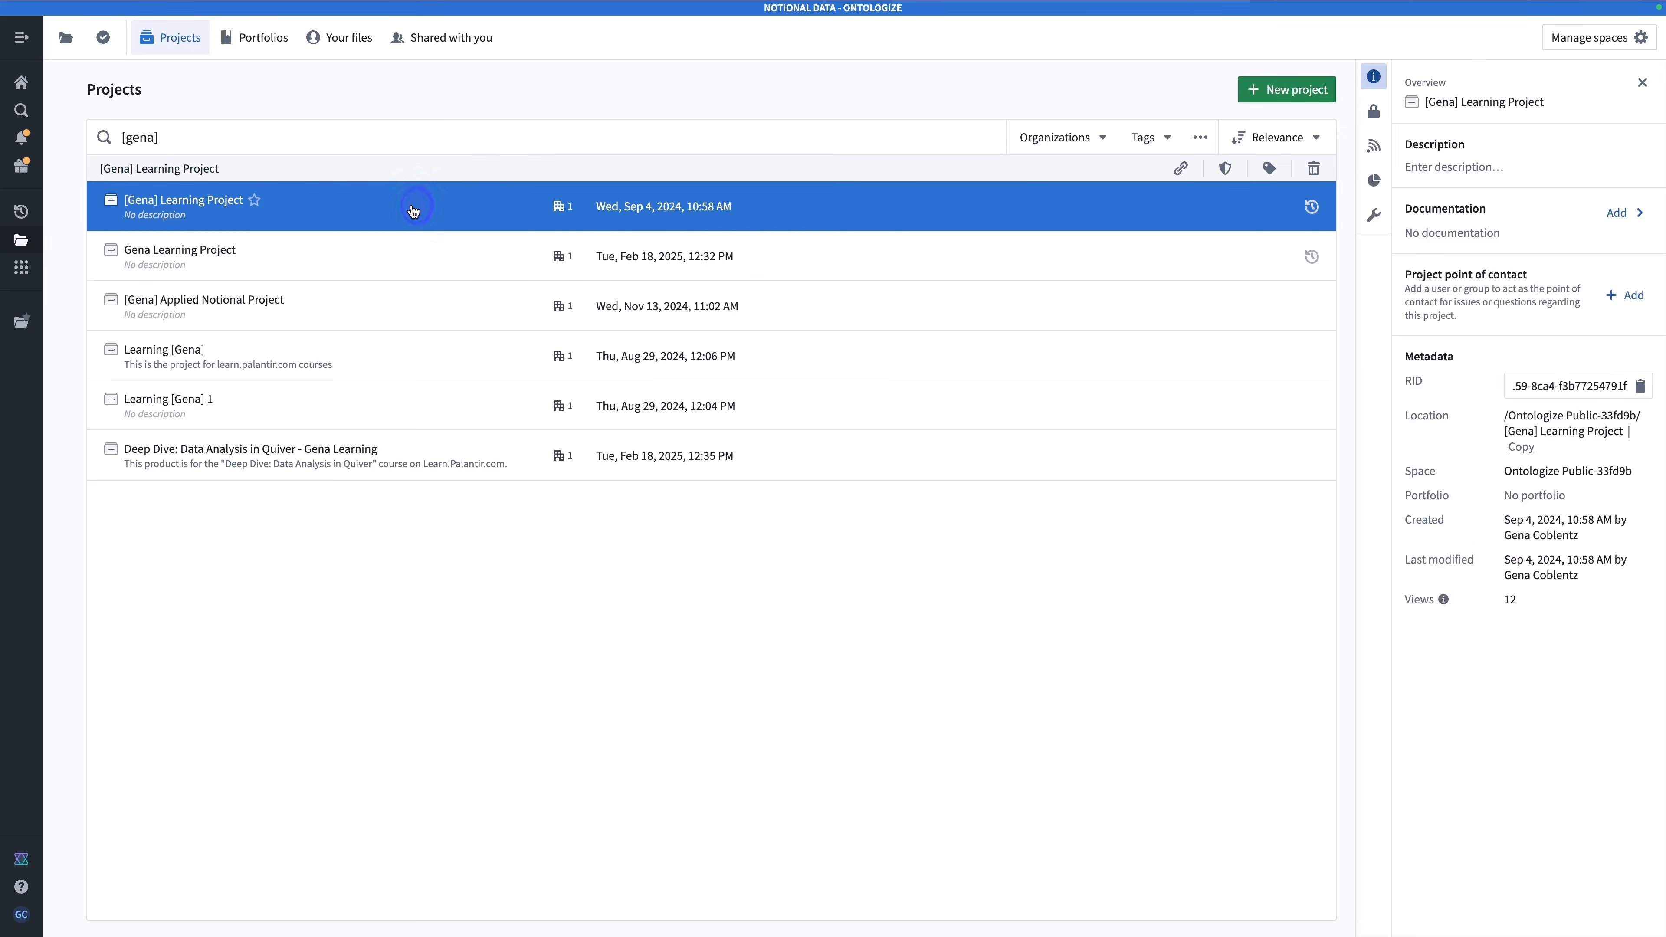
pyautogui.click(204, 200)
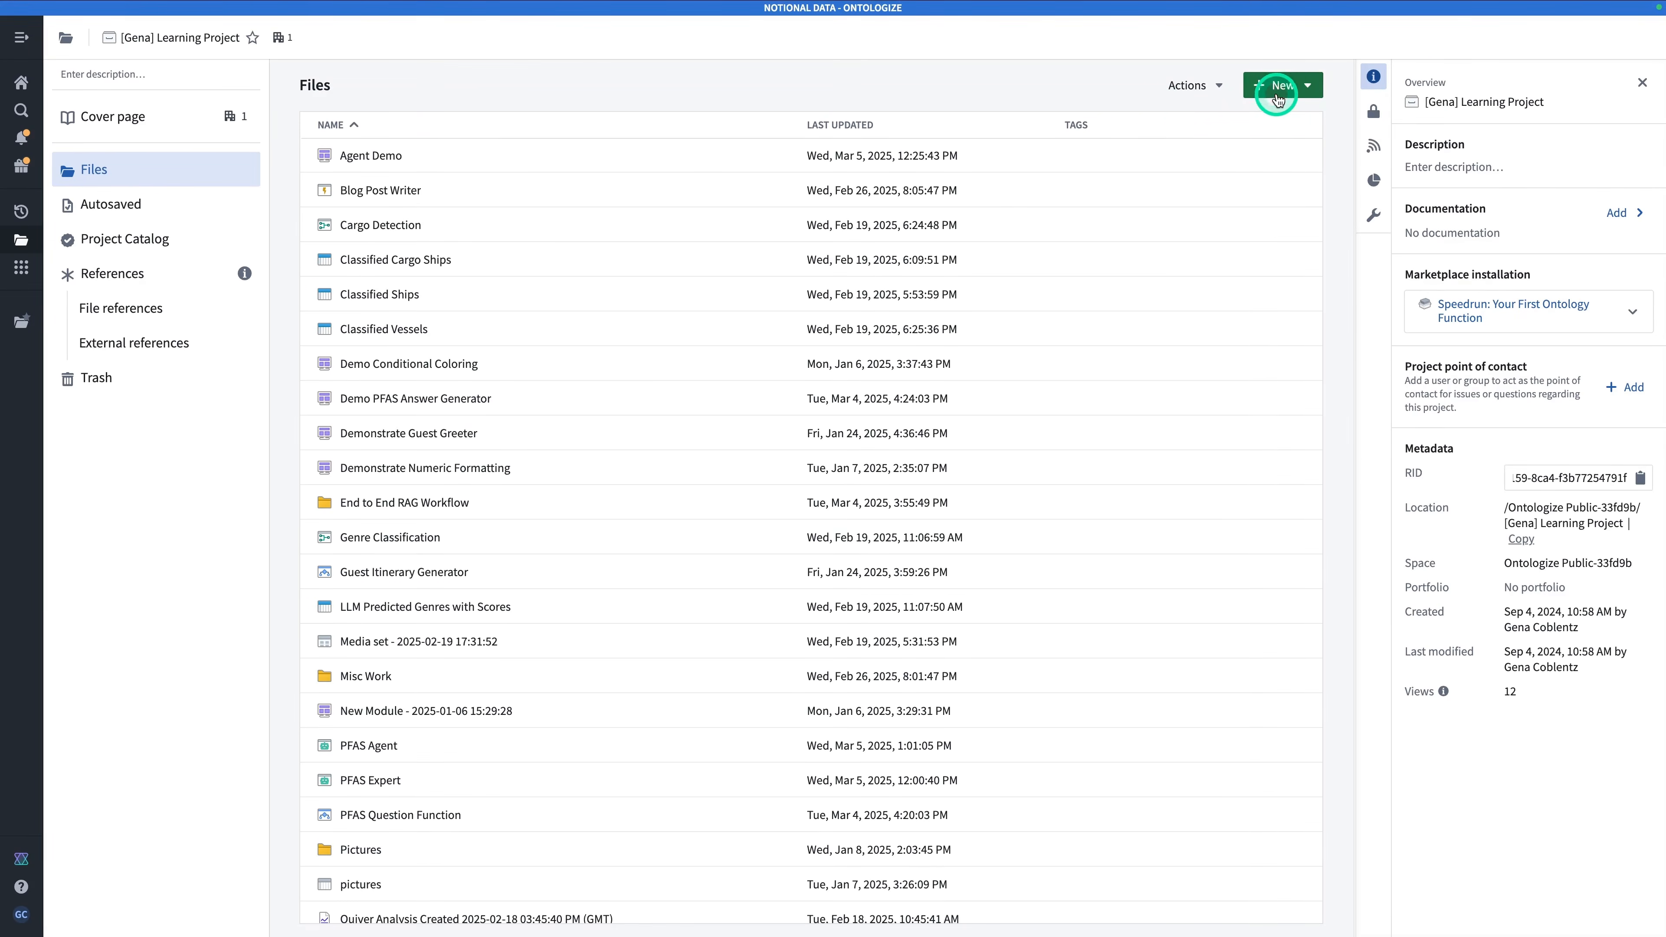
# Step: Create a folder named "Speedrun: Mining Your First Business Process" in the Learning Project and open it
pyautogui.click(1289, 92)
pyautogui.click(1265, 164)
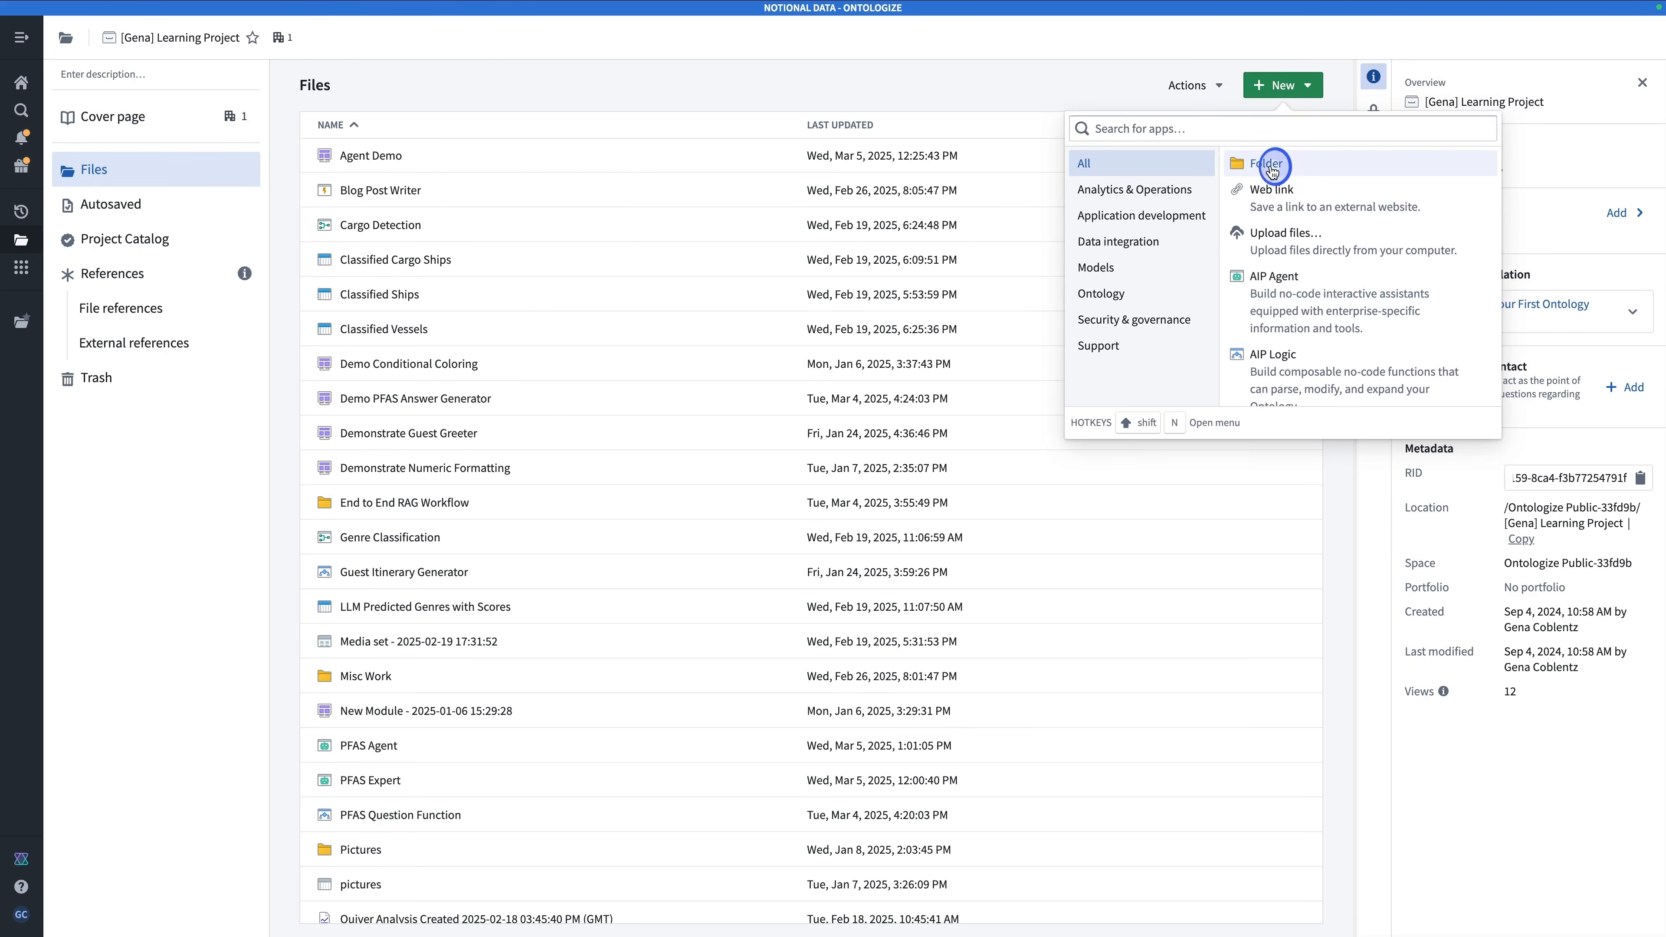
pyautogui.write('Speedrun: M')
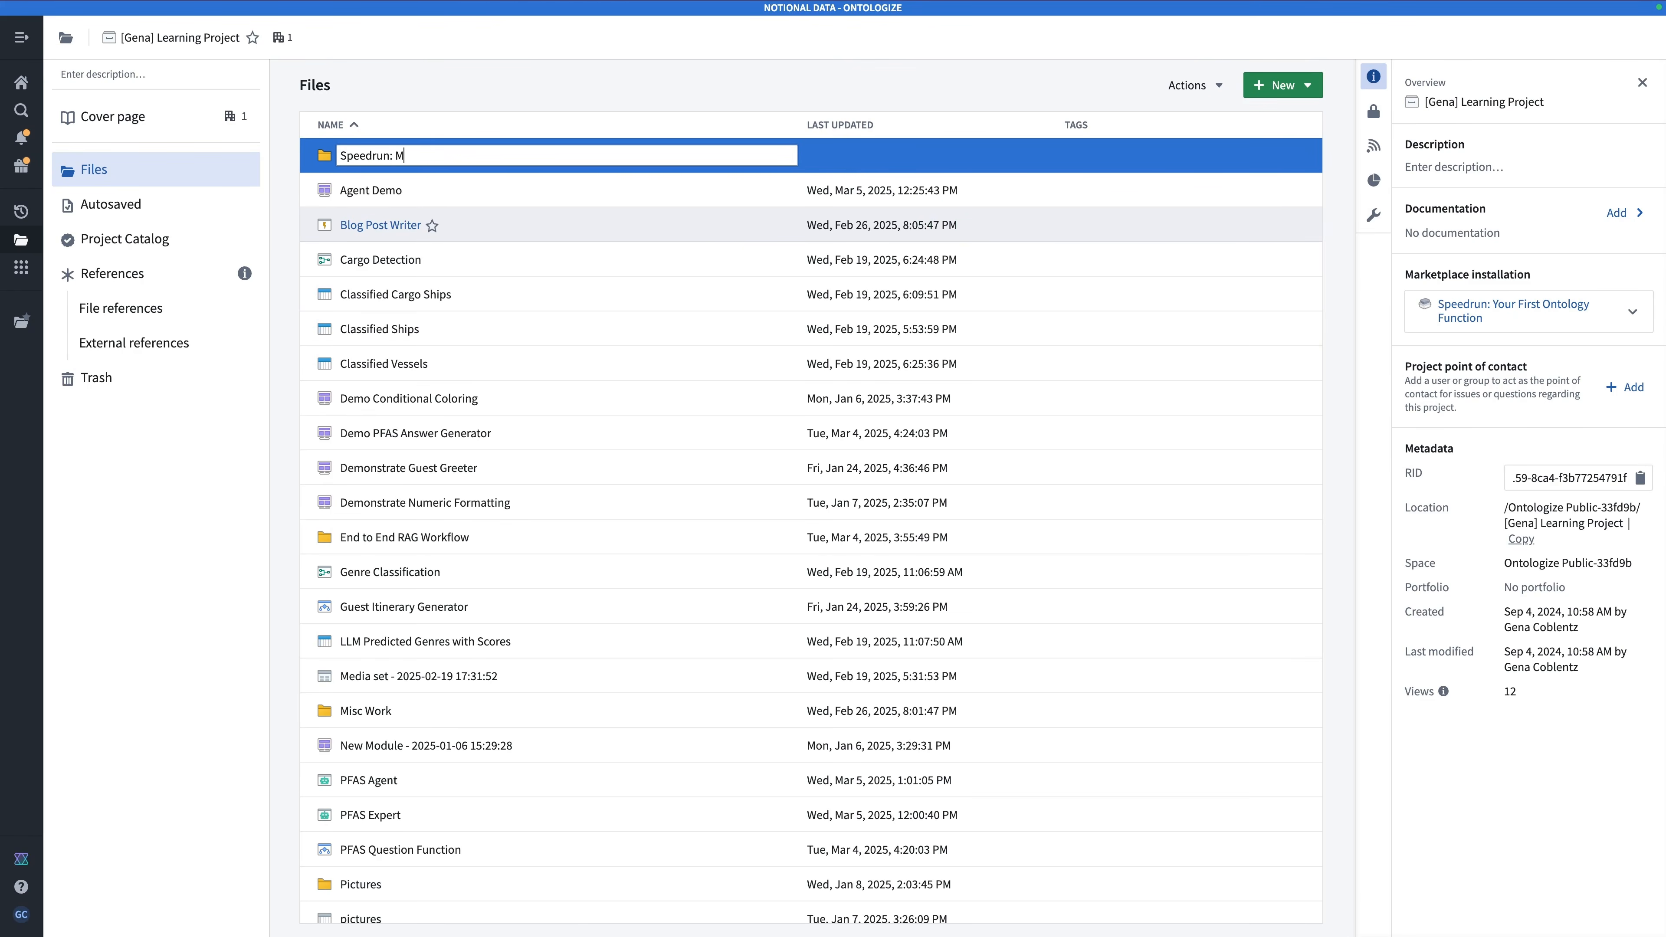
pyautogui.write('ining Your First Business Process')
pyautogui.press('Return')
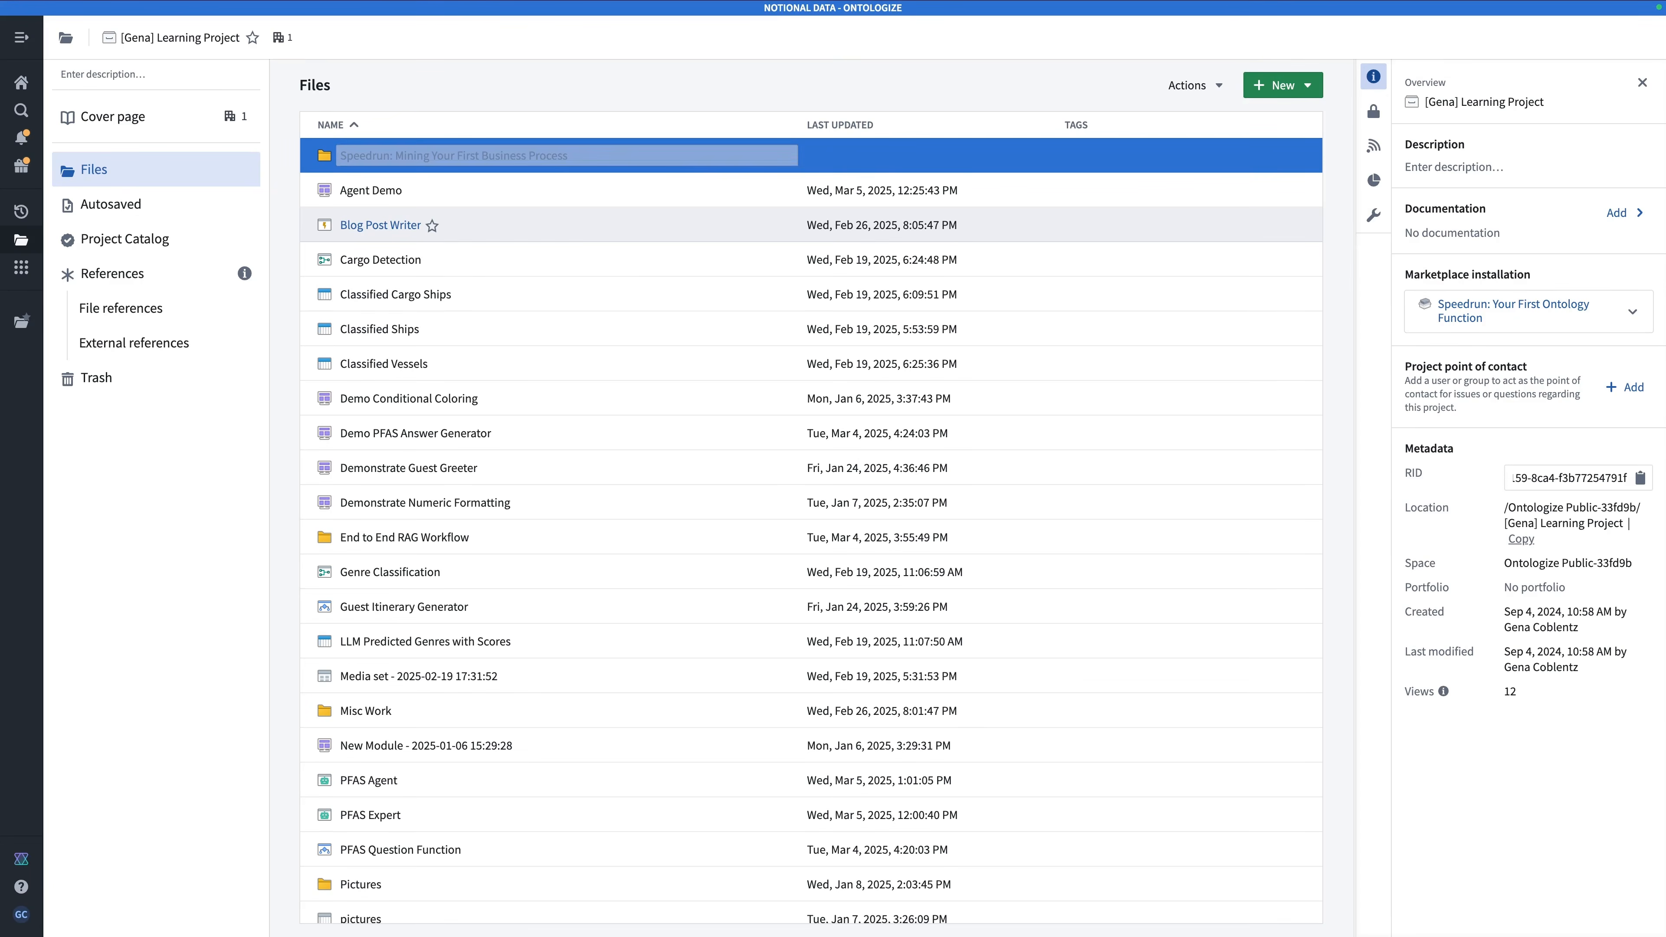
pyautogui.click(570, 686)
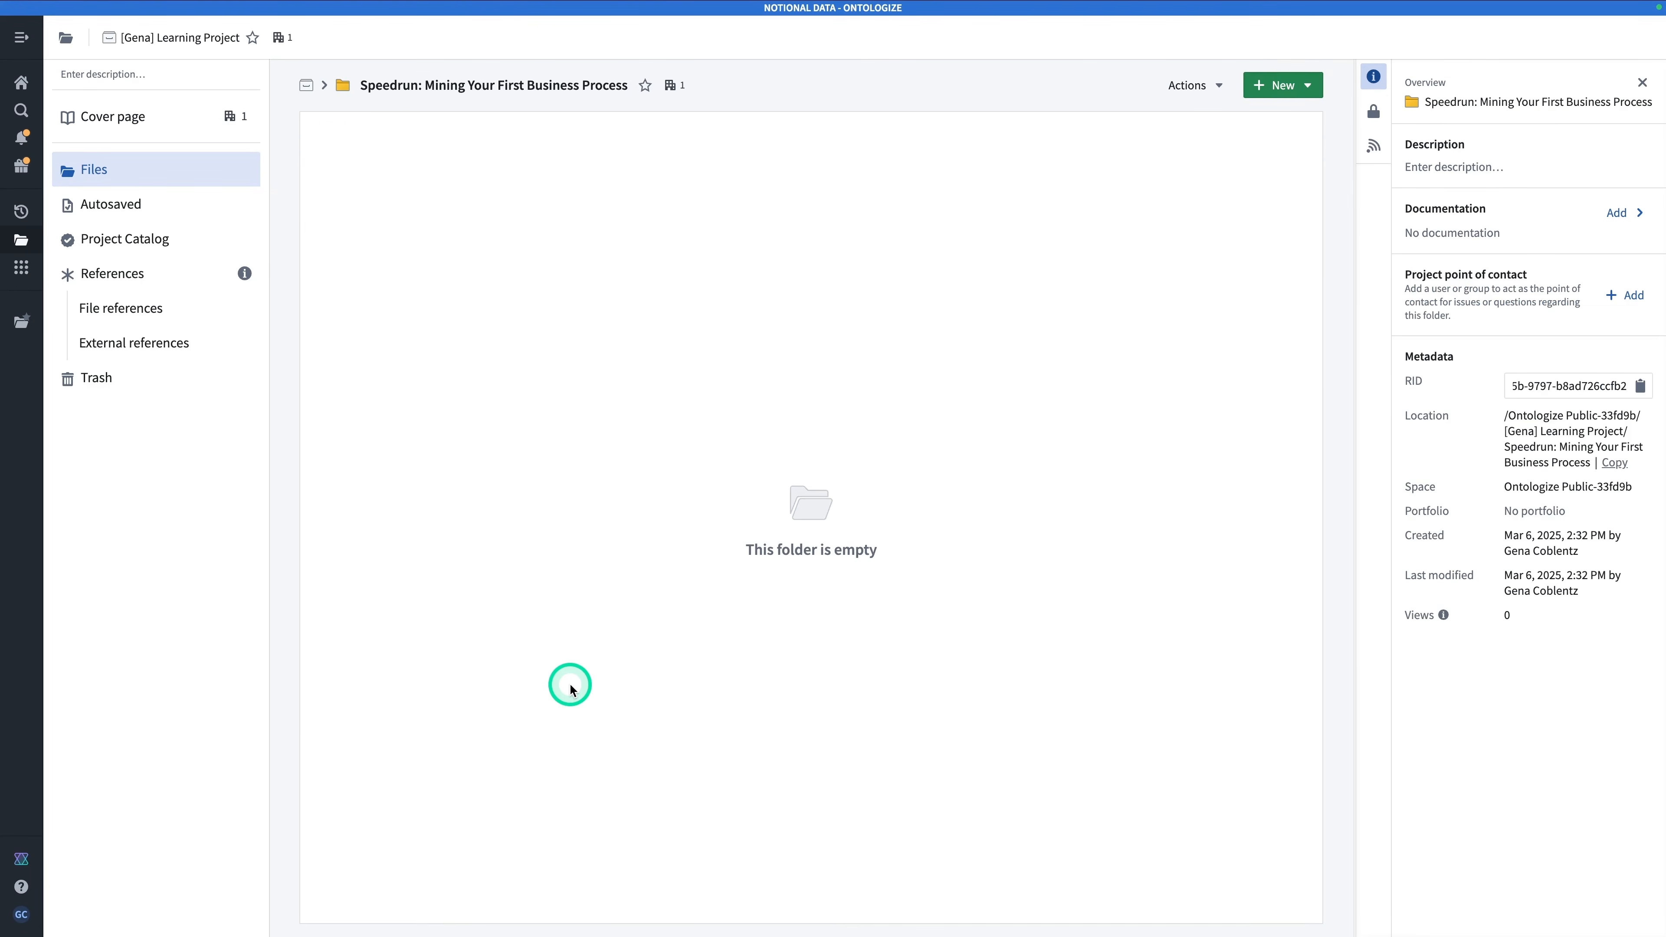
# Step: Switch to the course's Uploading the Data introduction and download claims.csv, customers.csv and claim logs.csv
pyautogui.click(128, 594)
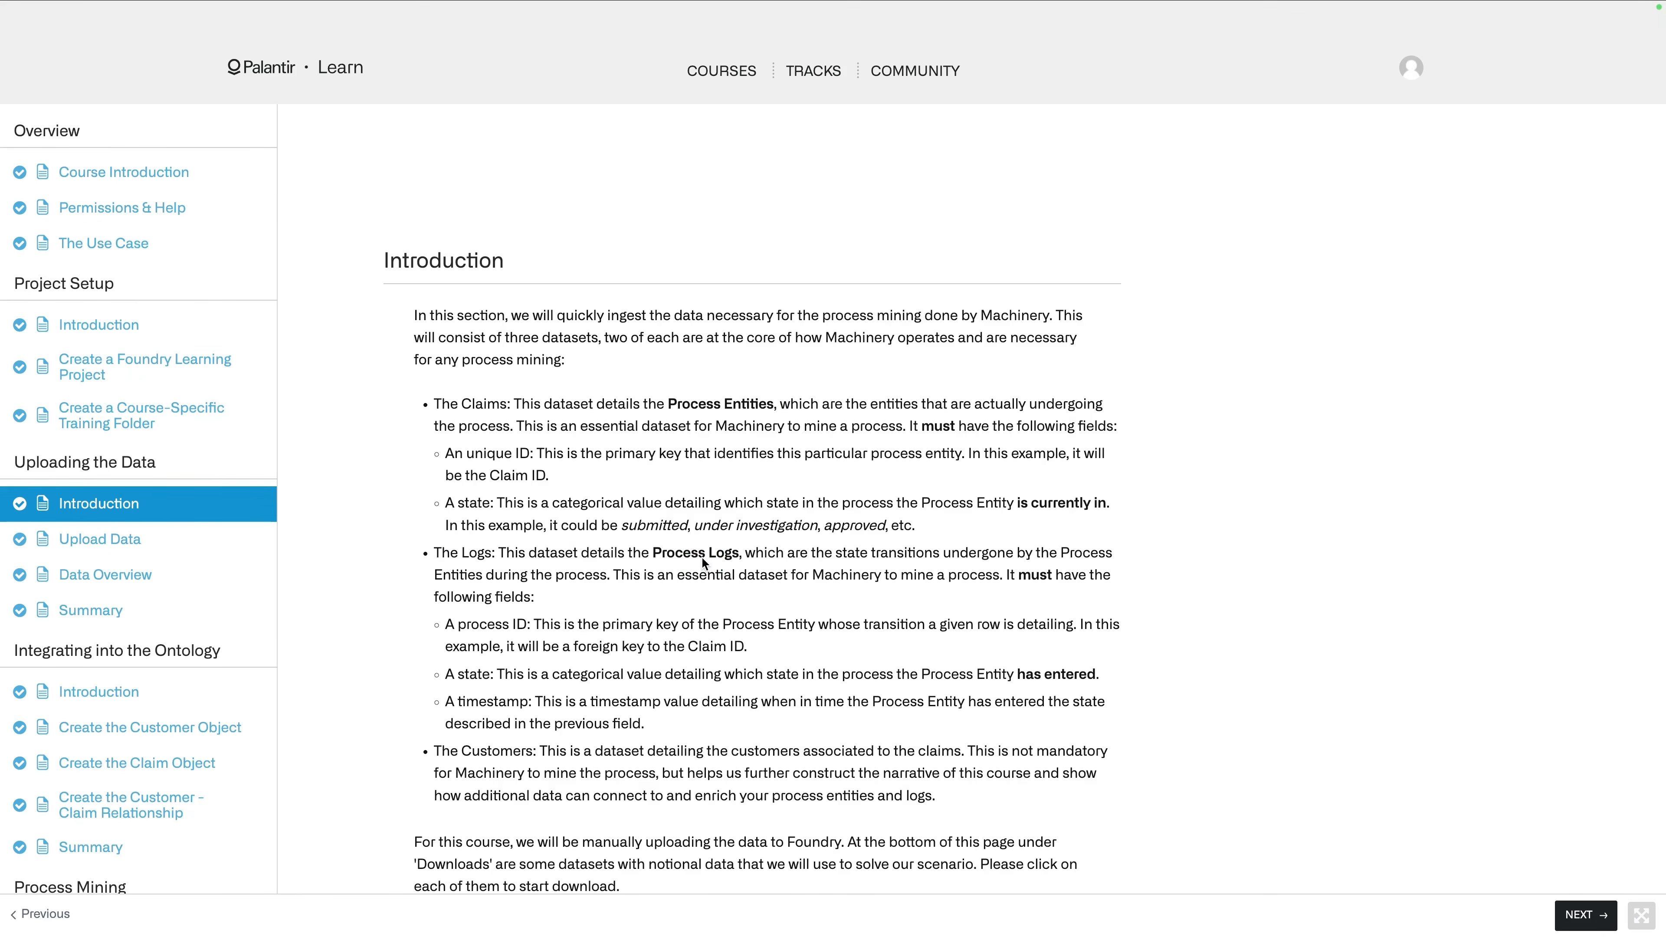
pyautogui.scroll(-3, 584, 651)
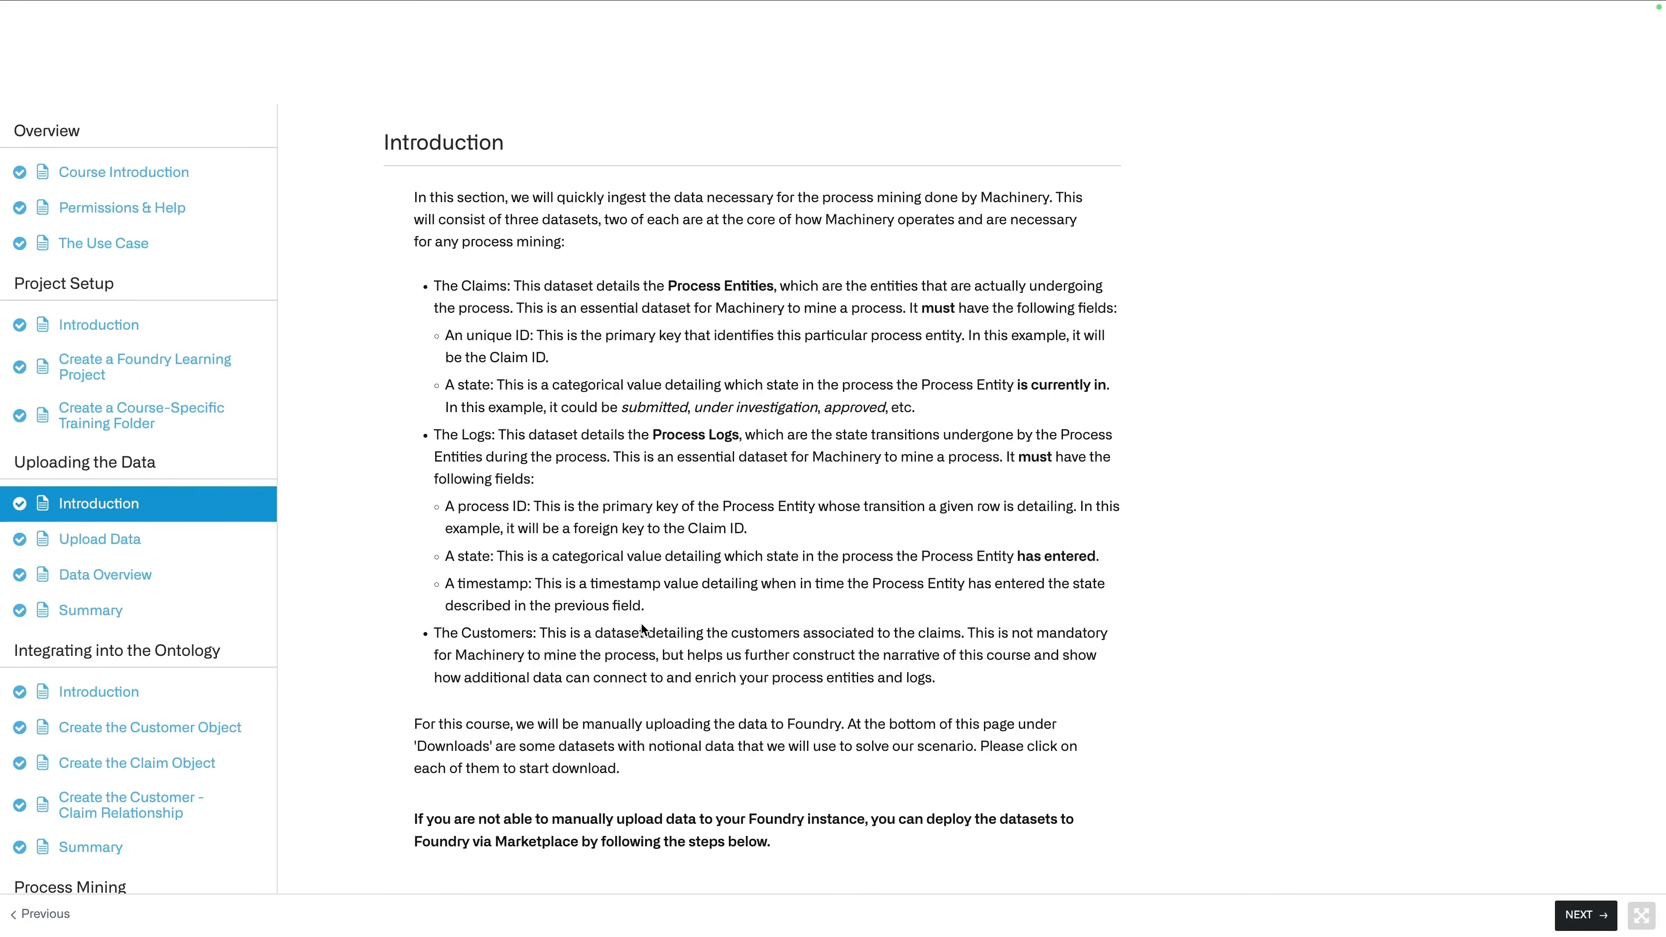
pyautogui.scroll(-5, 590, 630)
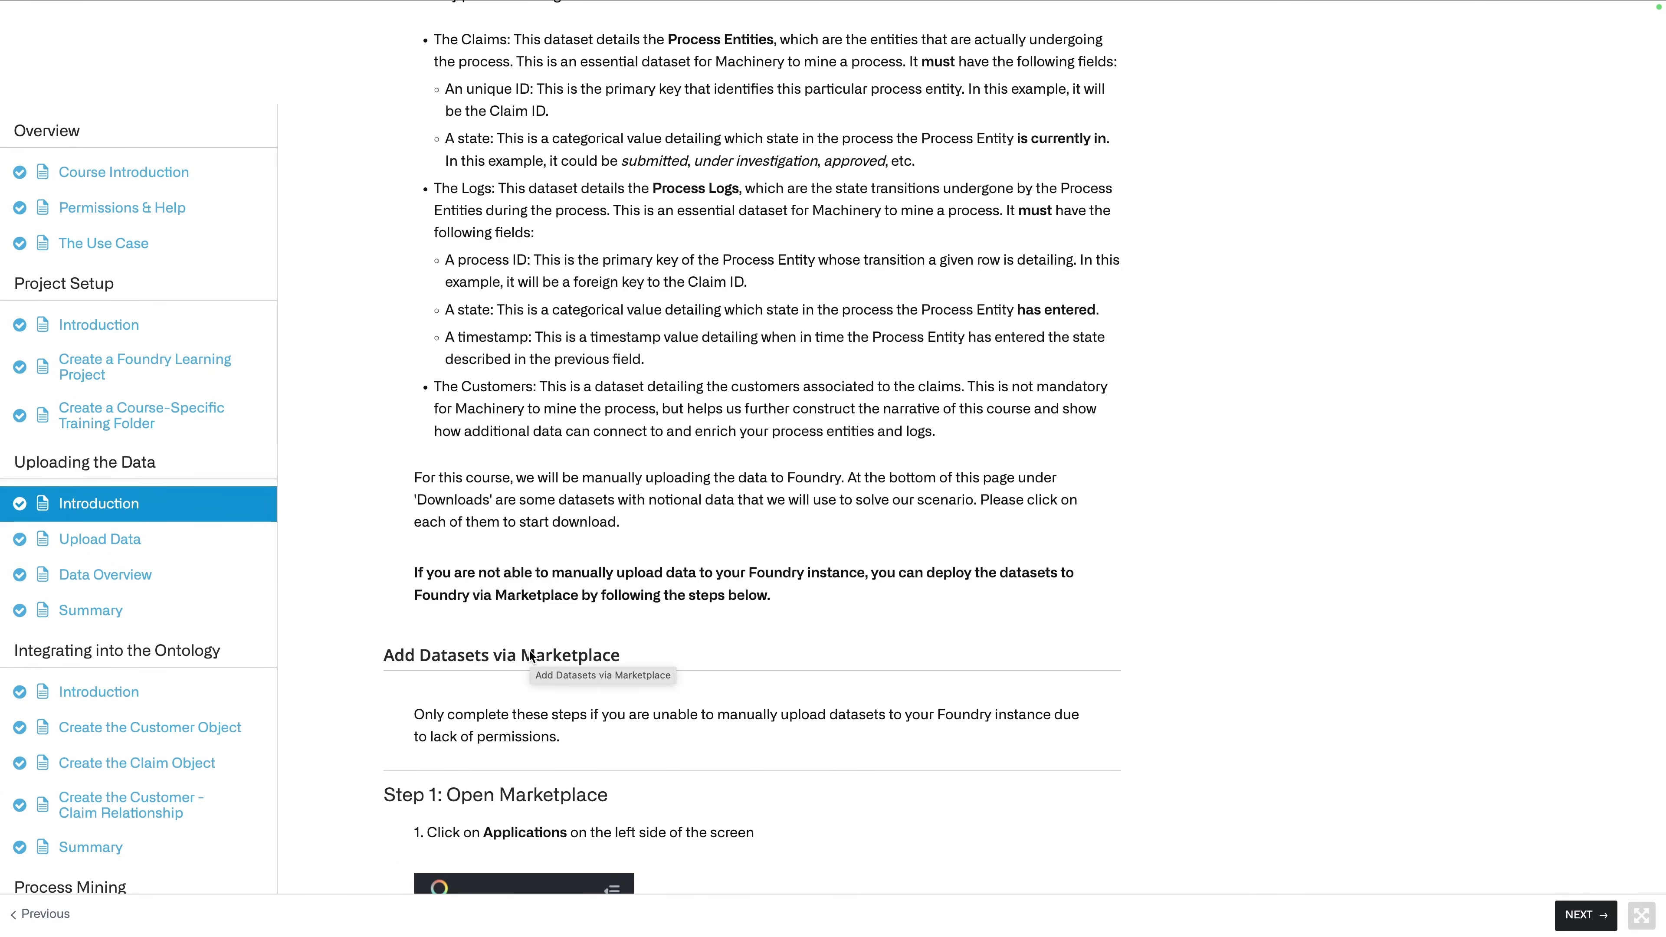
pyautogui.scroll(-15, 531, 657)
pyautogui.click(464, 785)
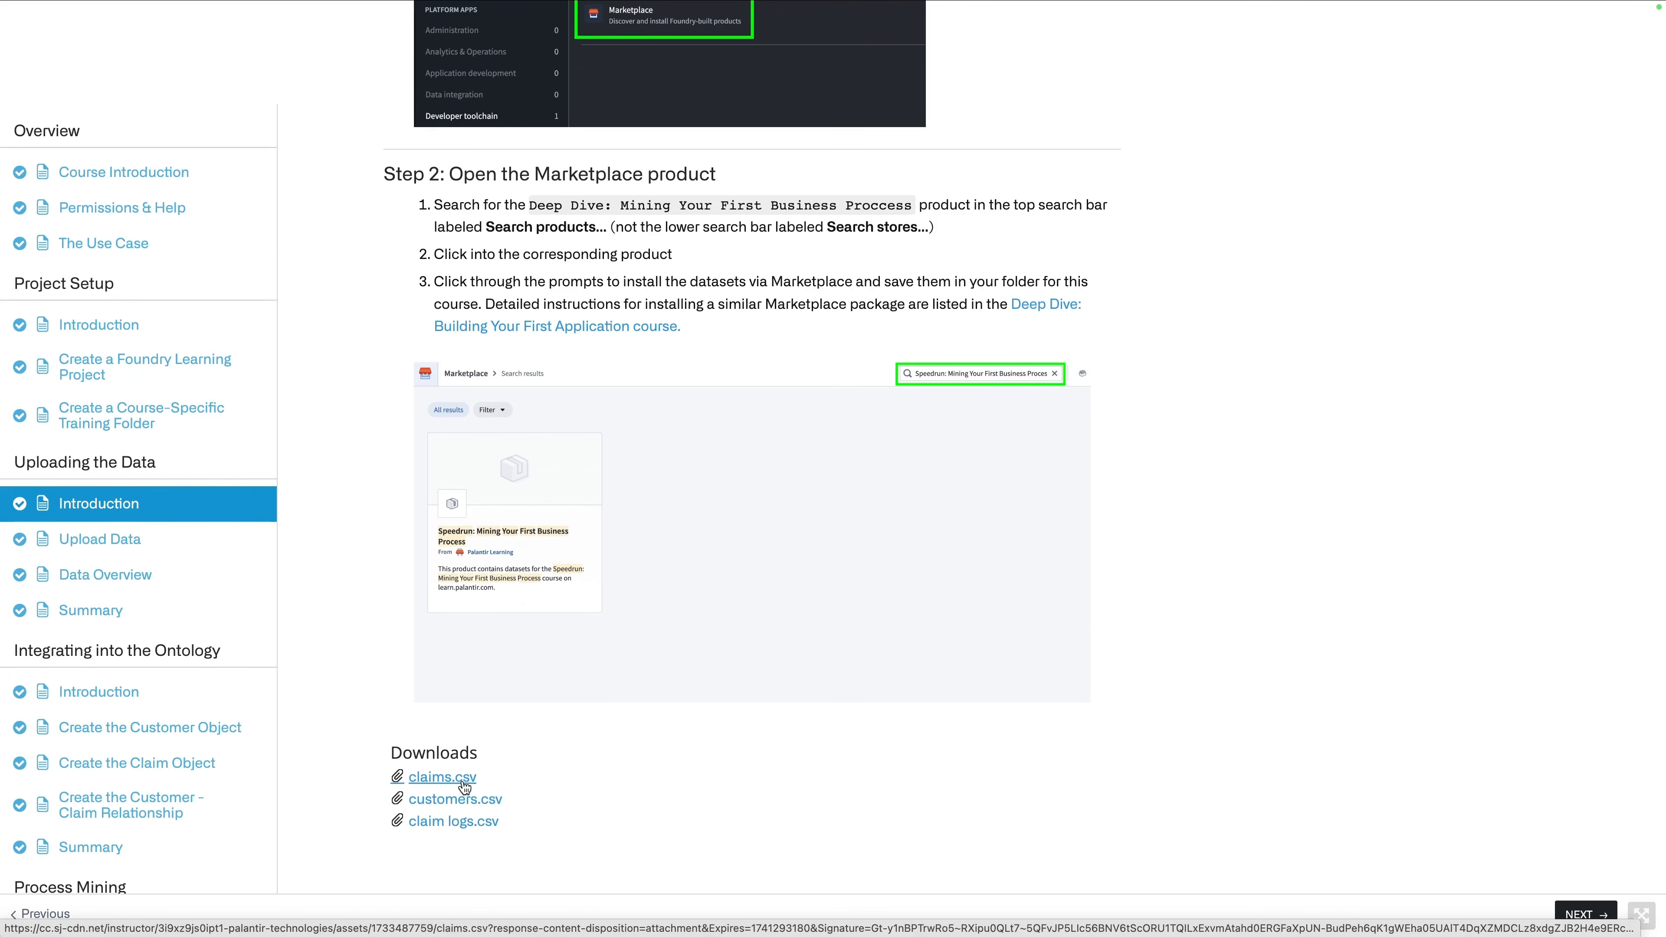
pyautogui.click(464, 784)
pyautogui.click(414, 548)
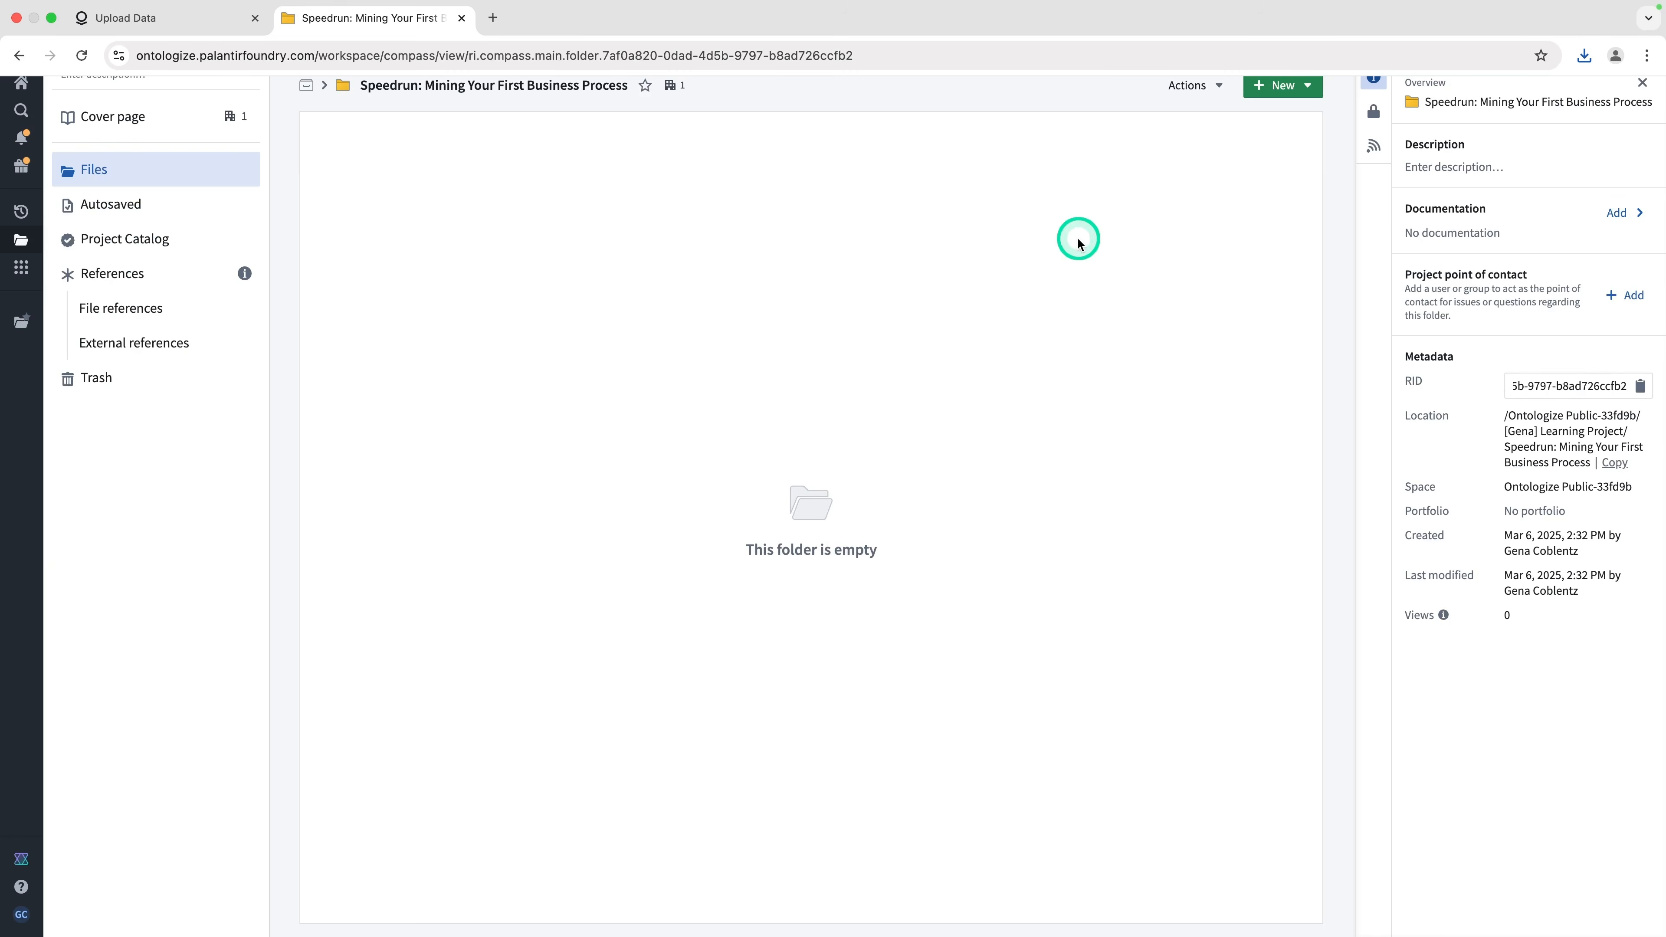
# Step: Upload claims (4).csv, customers (2).csv and claim_logs (1).csv from Downloads into the Foundry course folder as structured datasets
pyautogui.click(1250, 79)
pyautogui.click(1280, 250)
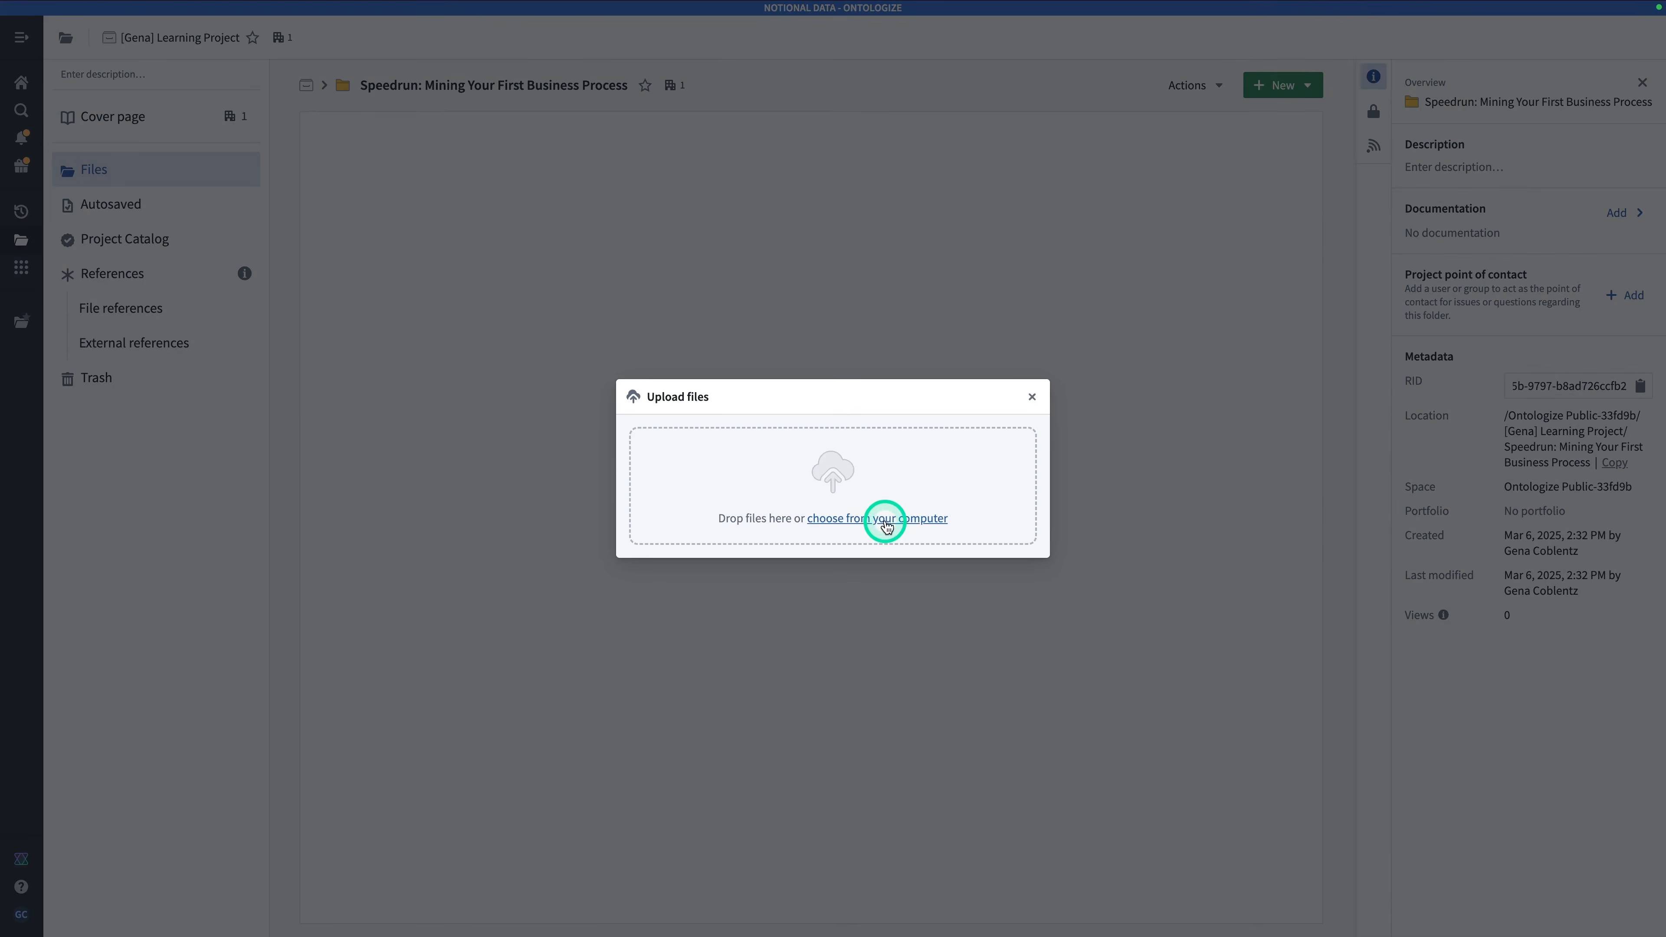
pyautogui.click(885, 522)
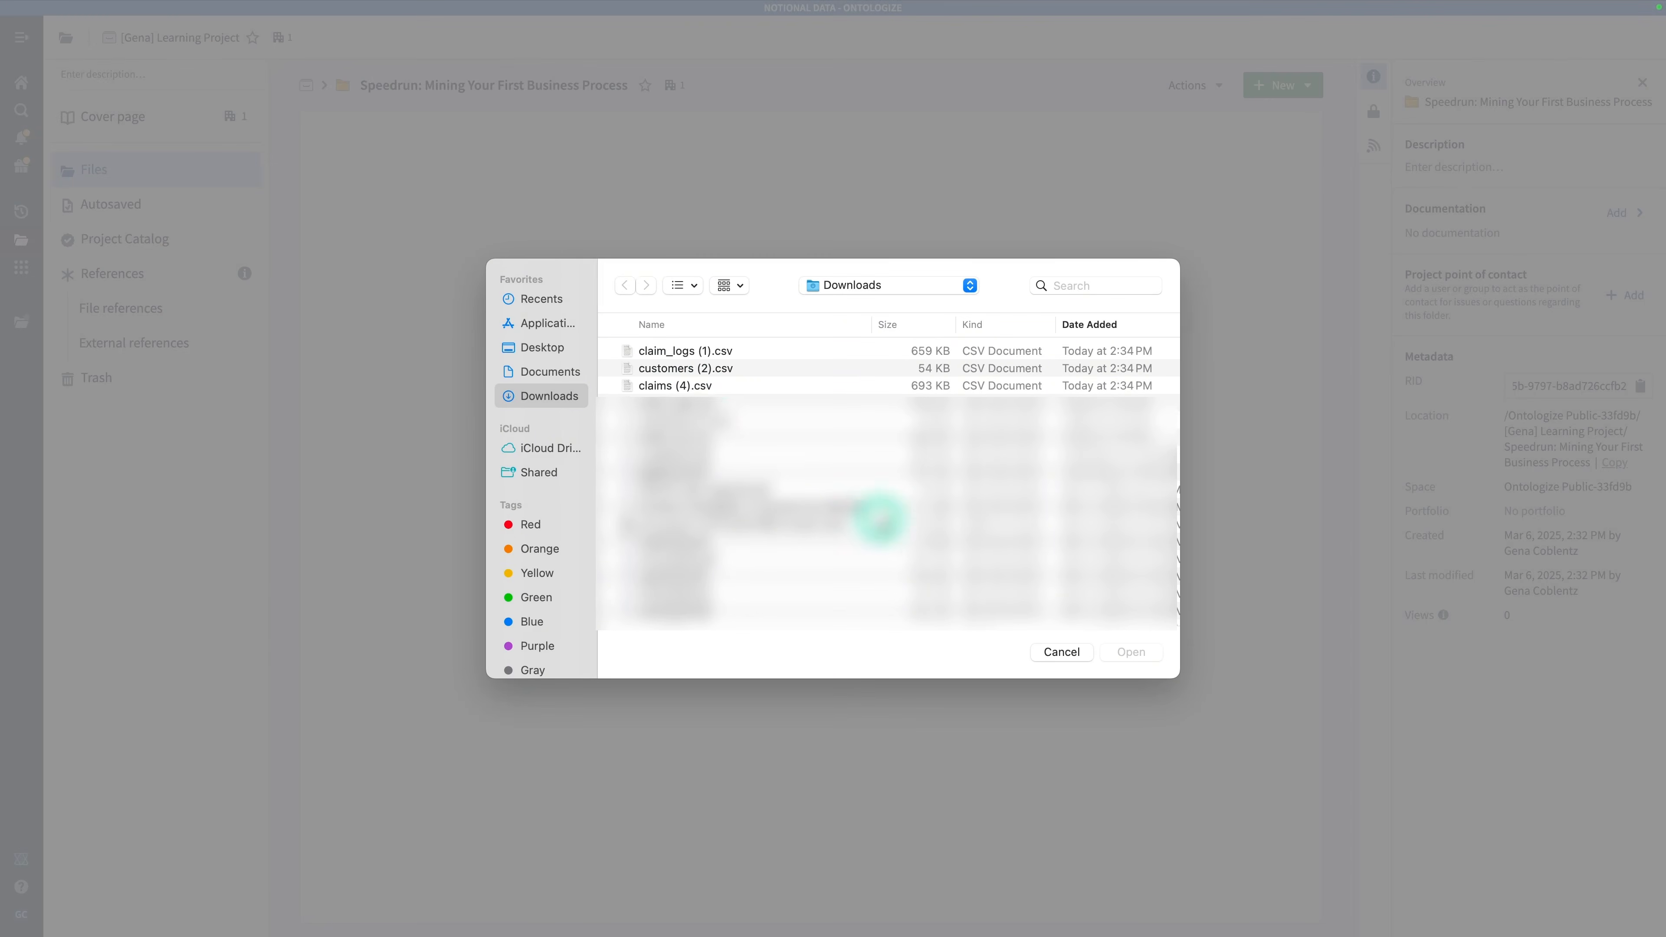
pyautogui.click(702, 387)
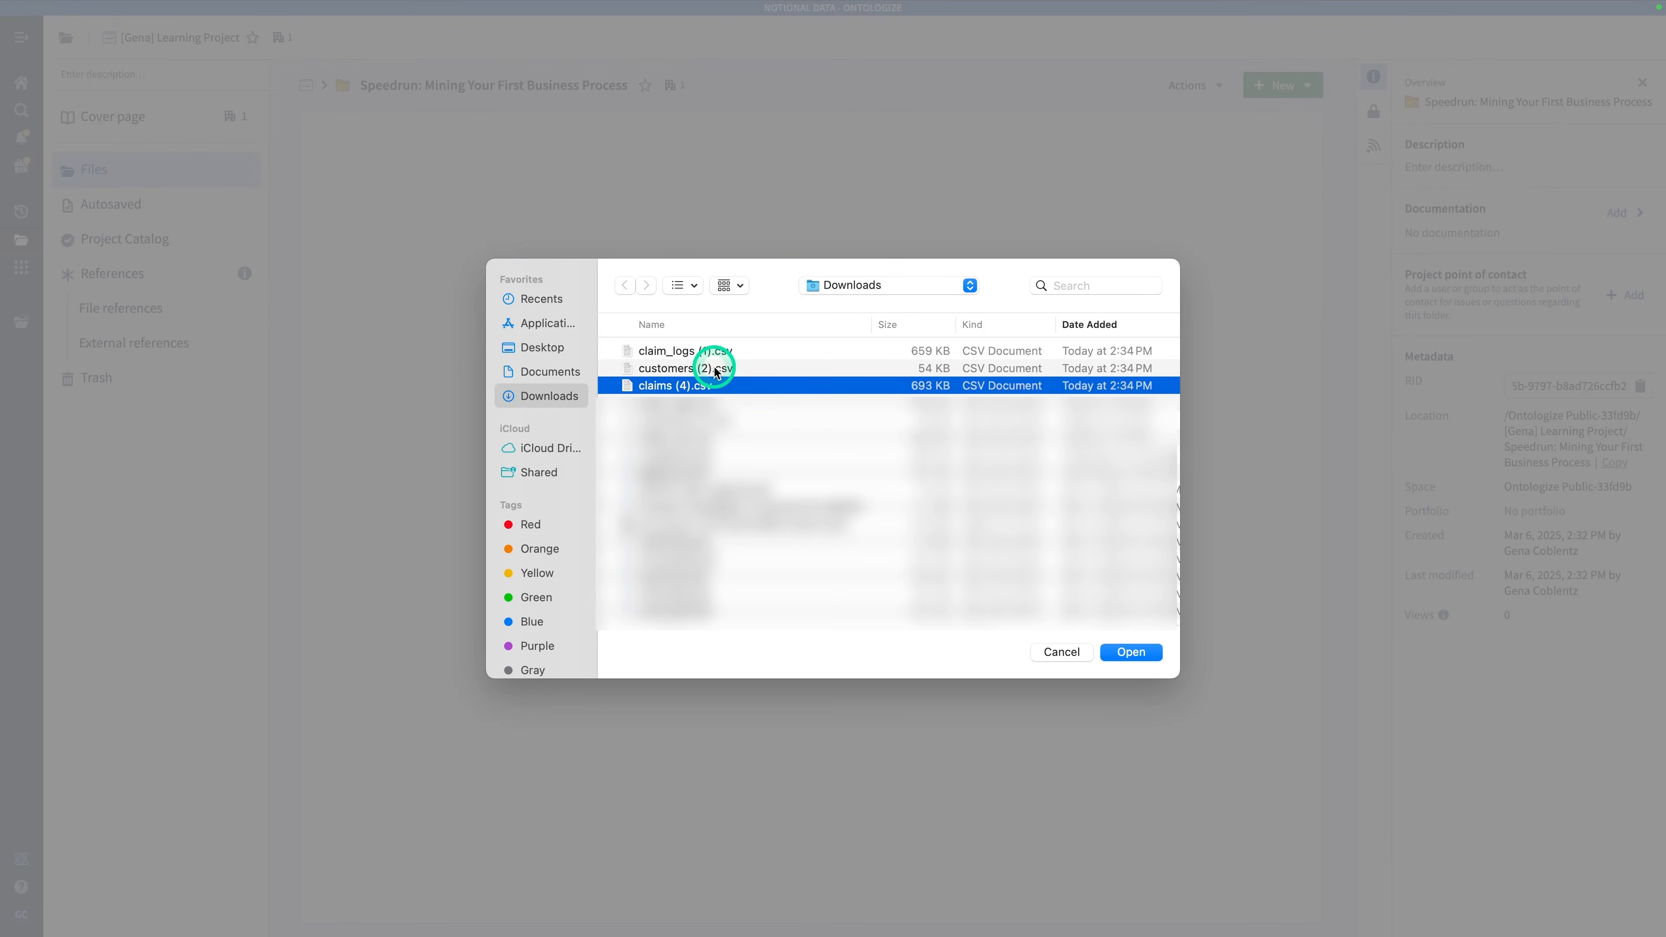
pyautogui.keyDown('shift'); pyautogui.click(715, 368); pyautogui.keyUp('shift')
pyautogui.keyDown('shift'); pyautogui.click(715, 352); pyautogui.keyUp('shift')
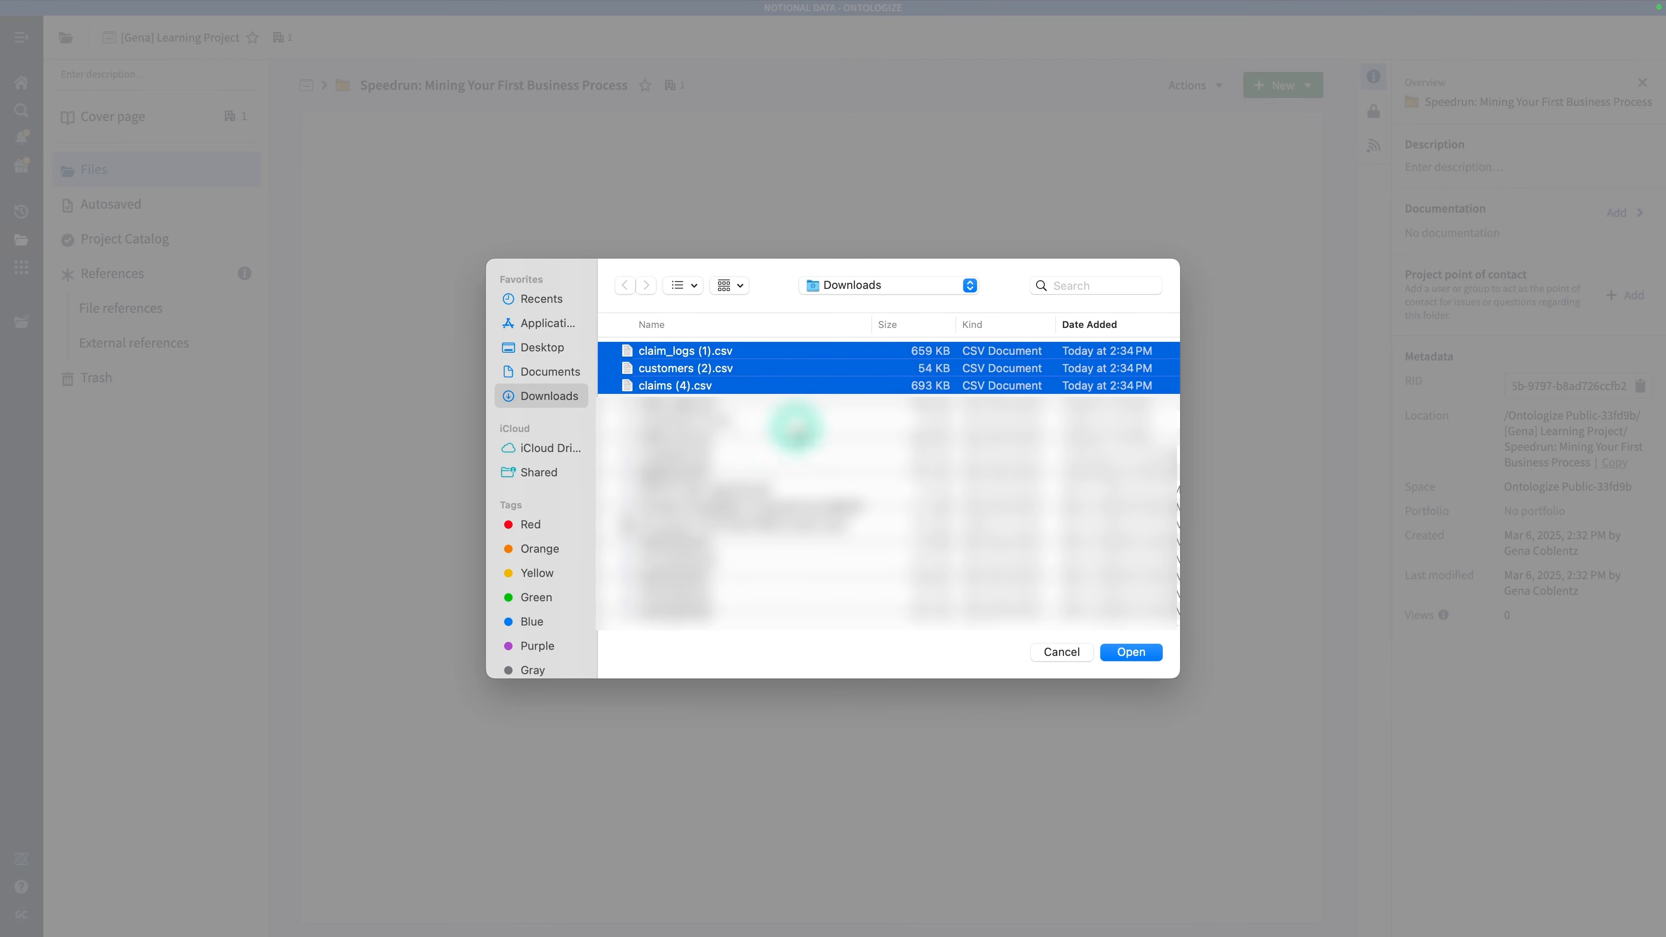
pyautogui.click(1127, 650)
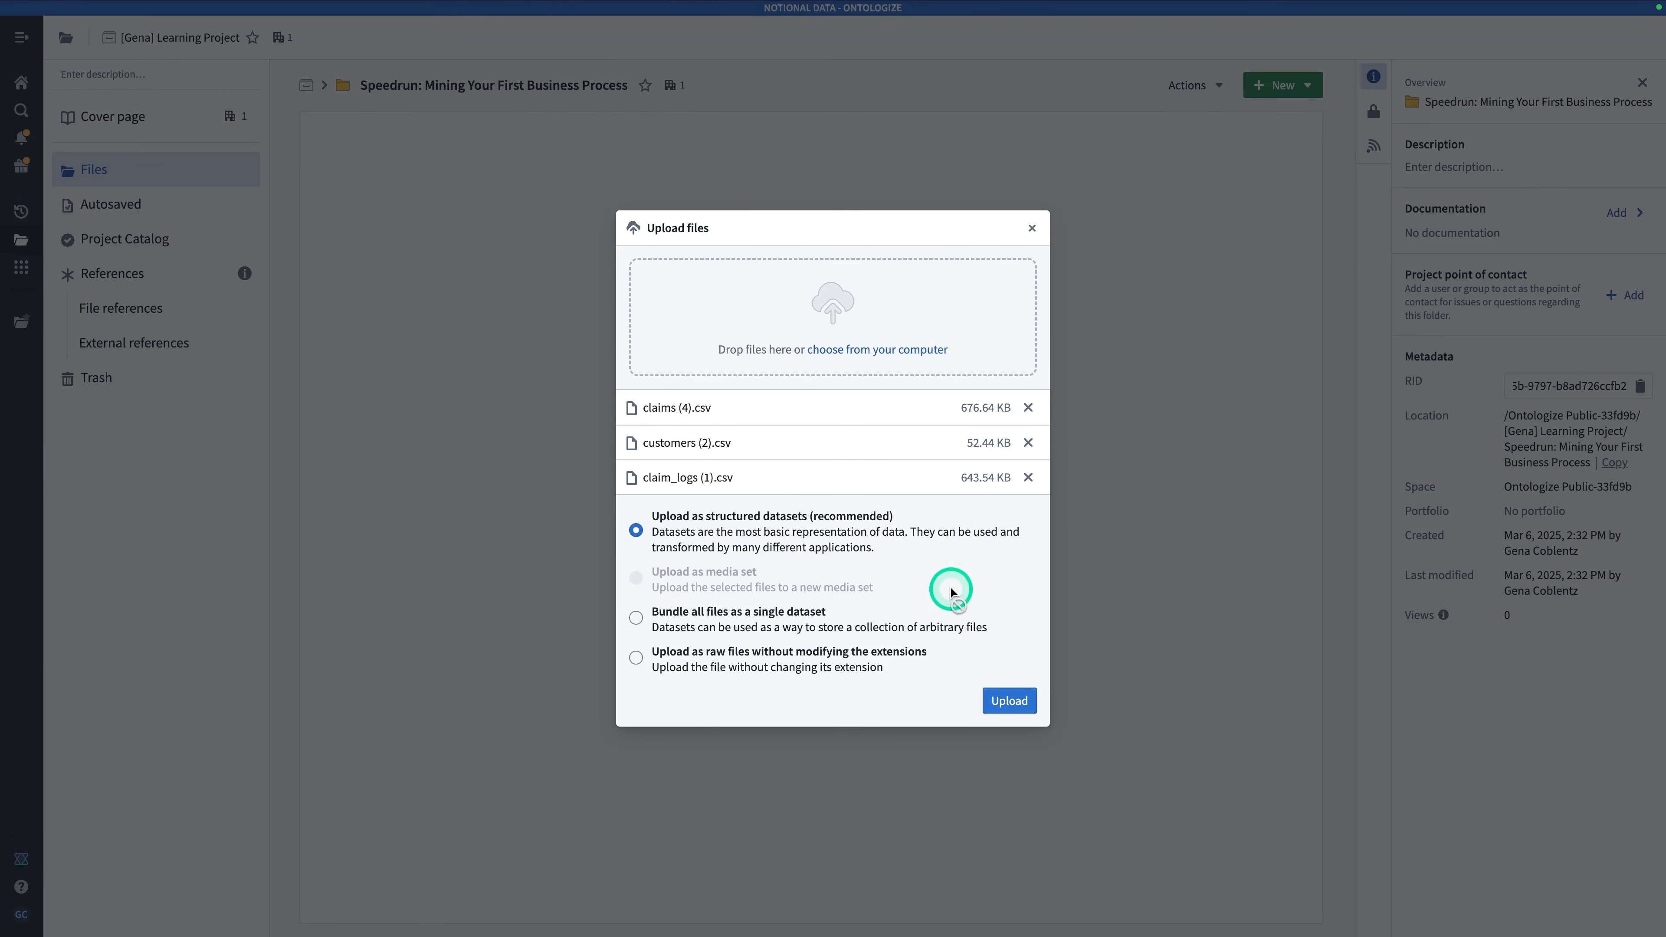
pyautogui.click(1009, 701)
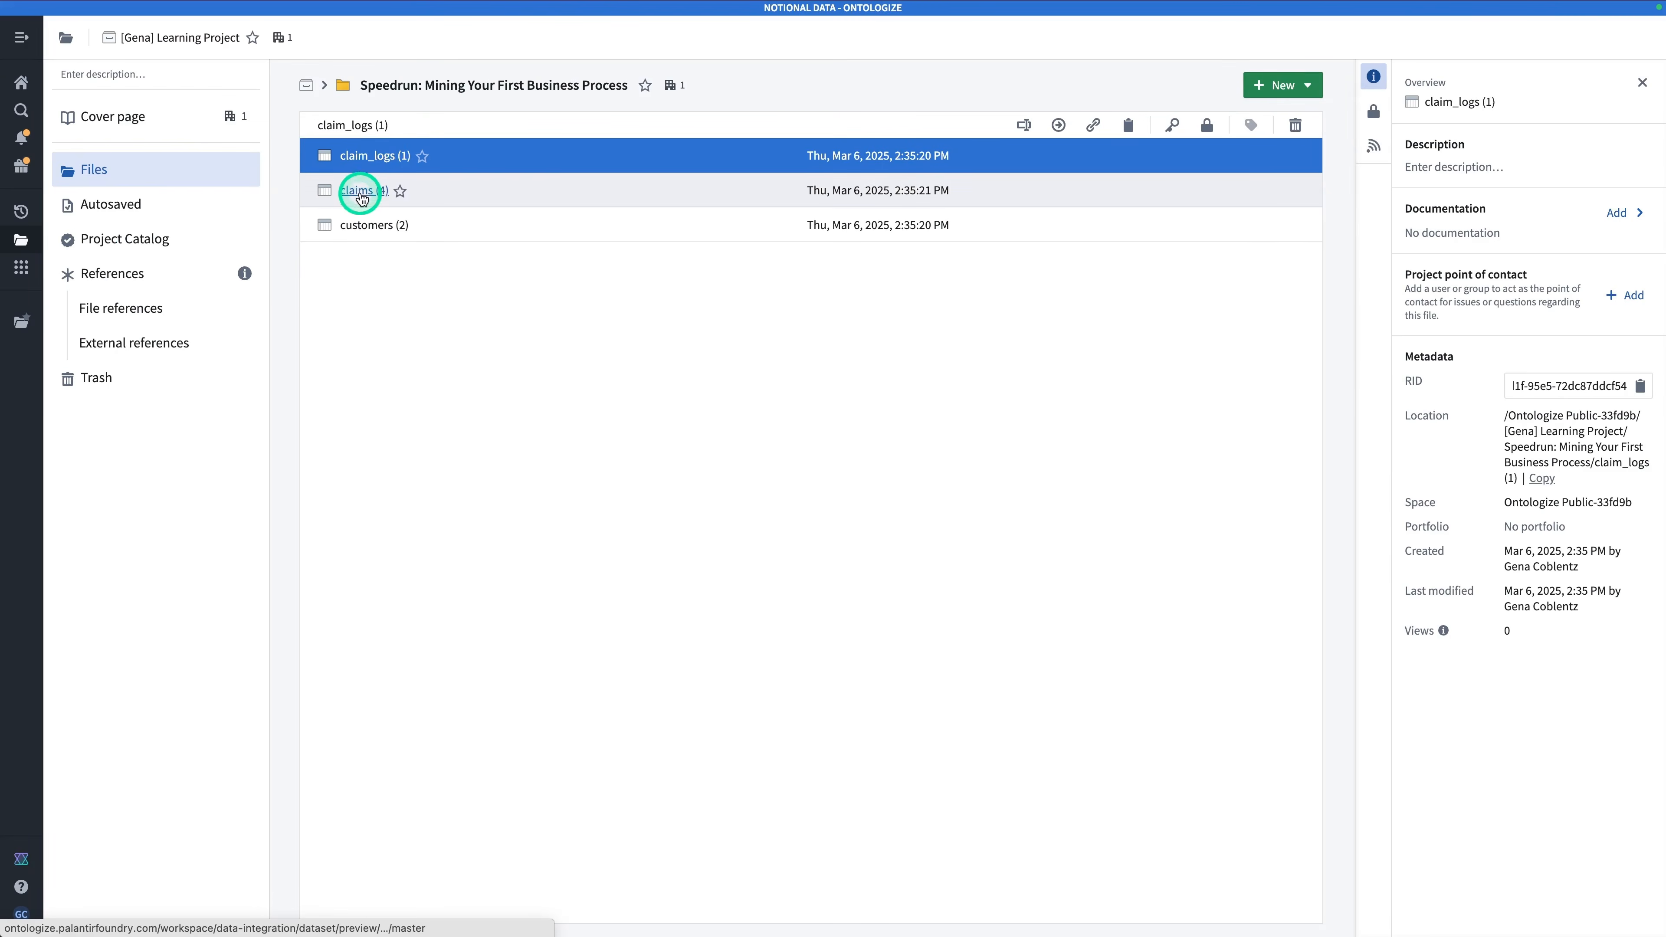
# Step: In the claims (4) dataset's schema, set claim_date to Dates and times with format yyyy-MM-dd'T'HH:mm:ss, and save and validate it
pyautogui.click(362, 191)
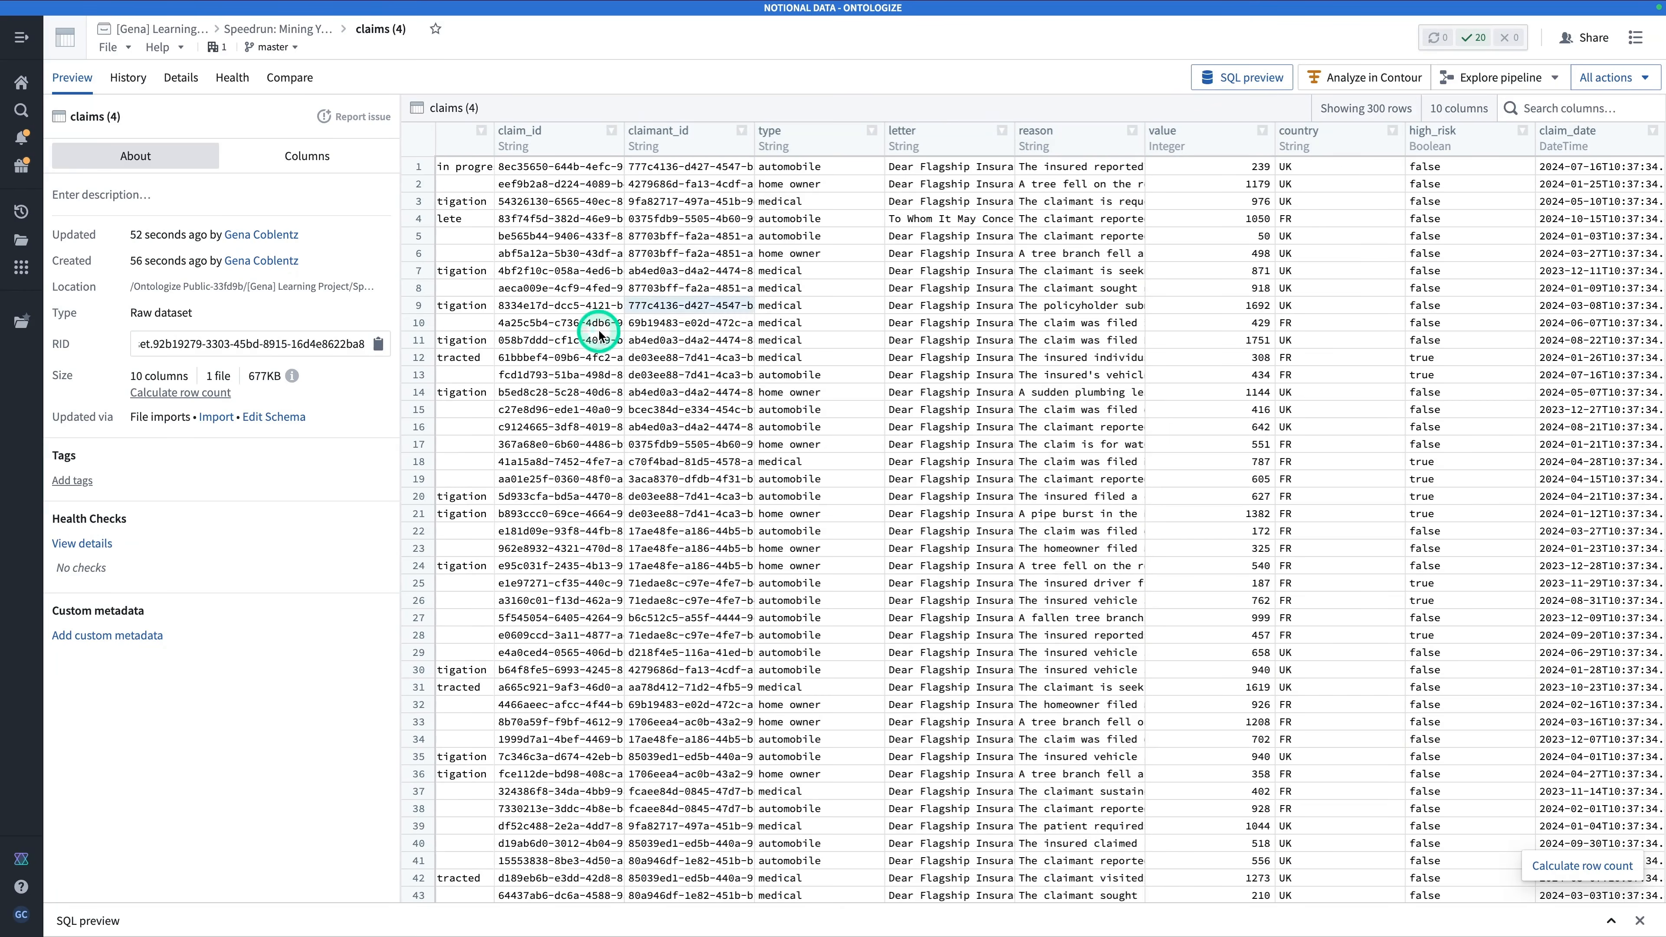
pyautogui.click(274, 417)
pyautogui.hscroll(1, 1066, 202)
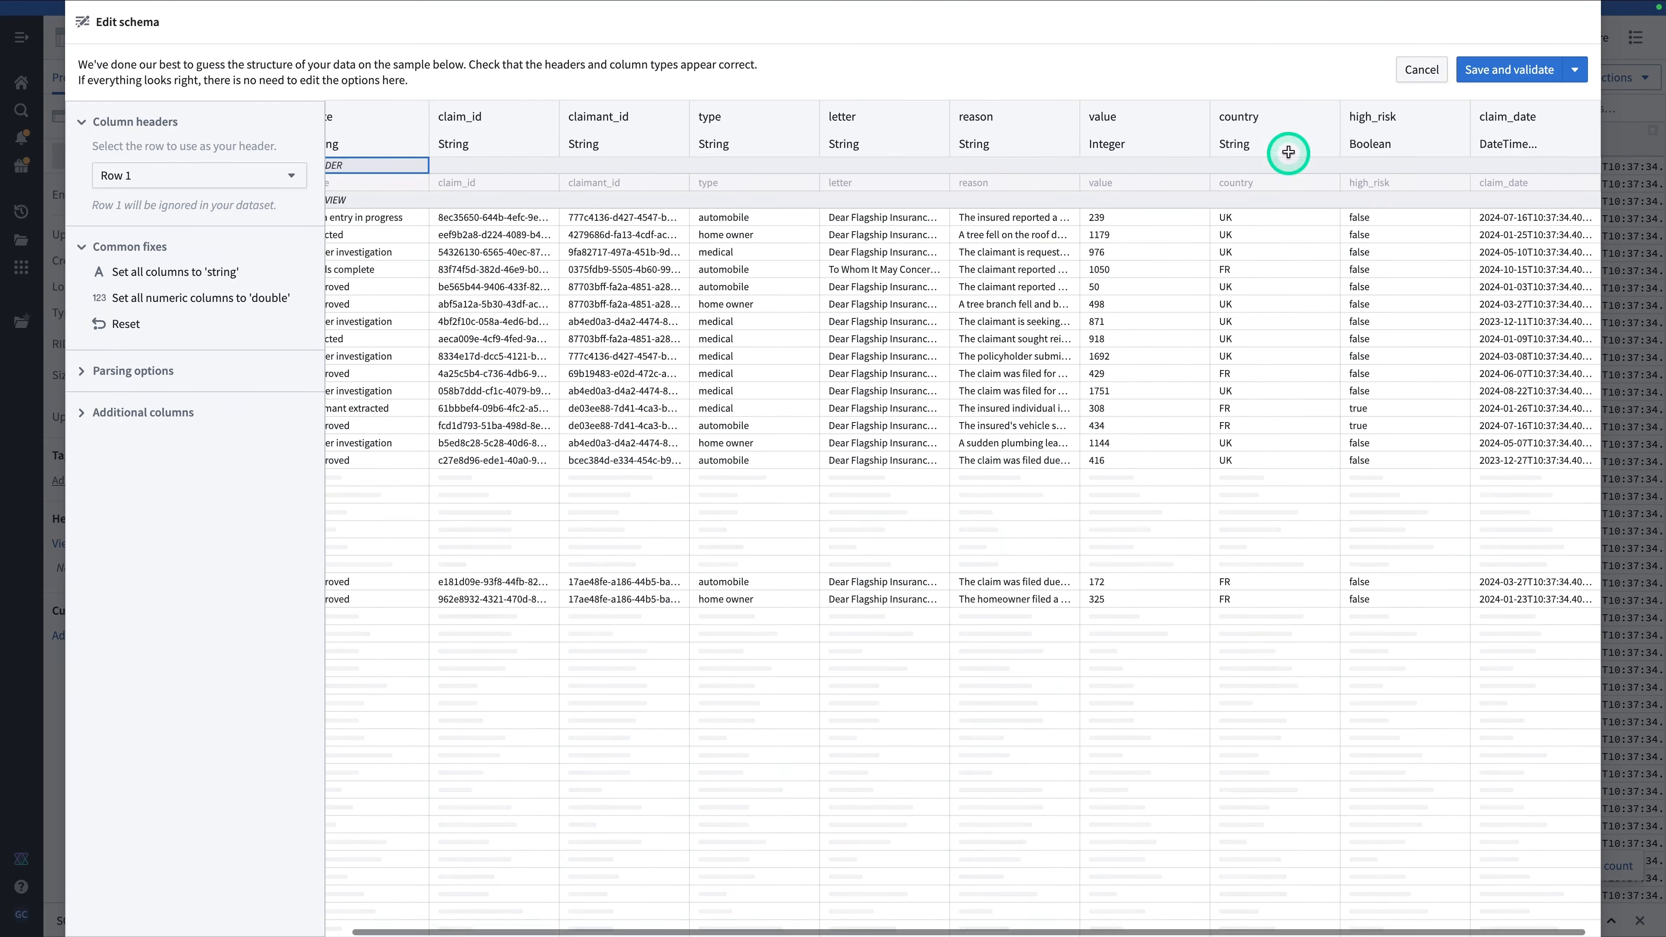
pyautogui.click(1512, 146)
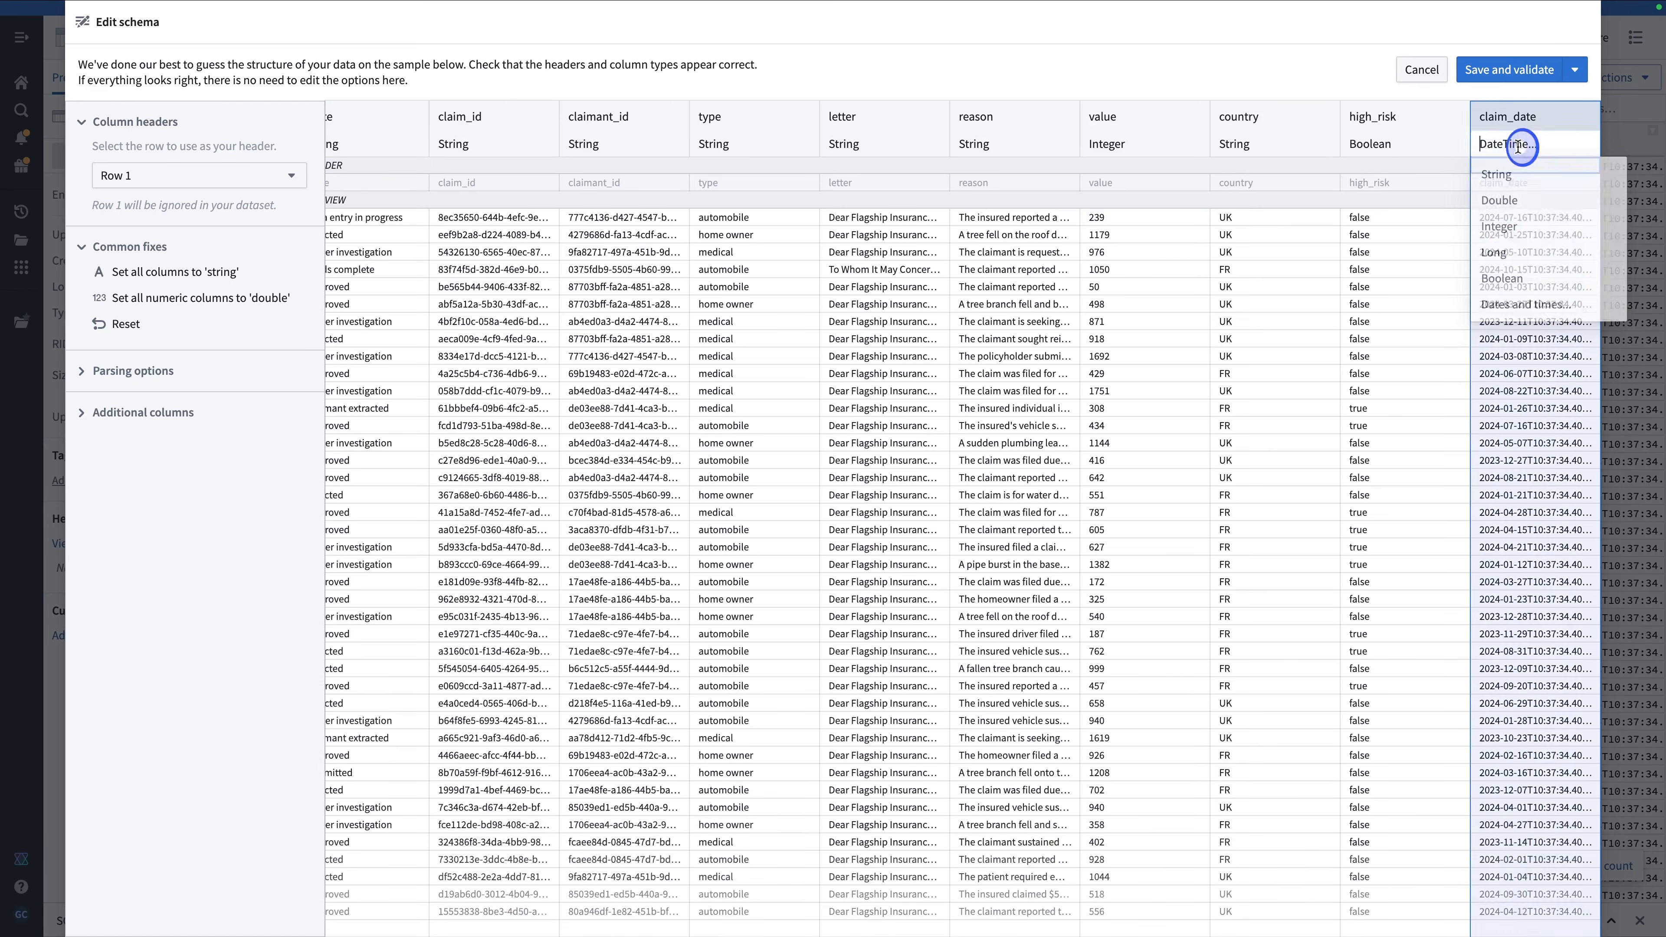
pyautogui.click(1527, 305)
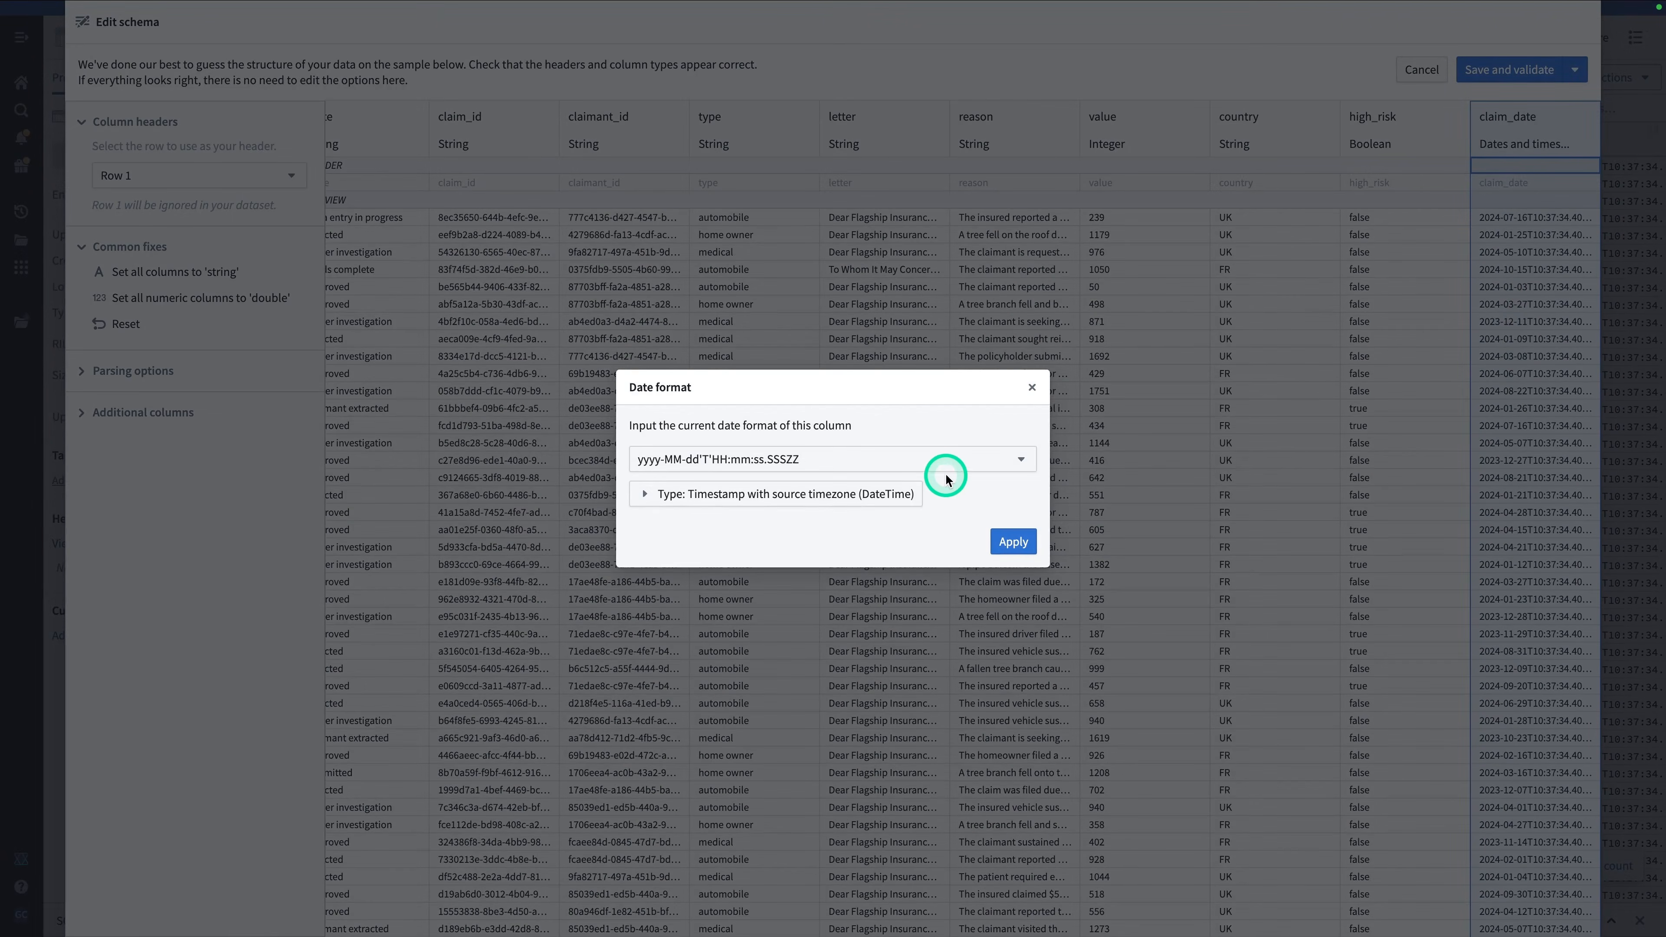
pyautogui.click(882, 470)
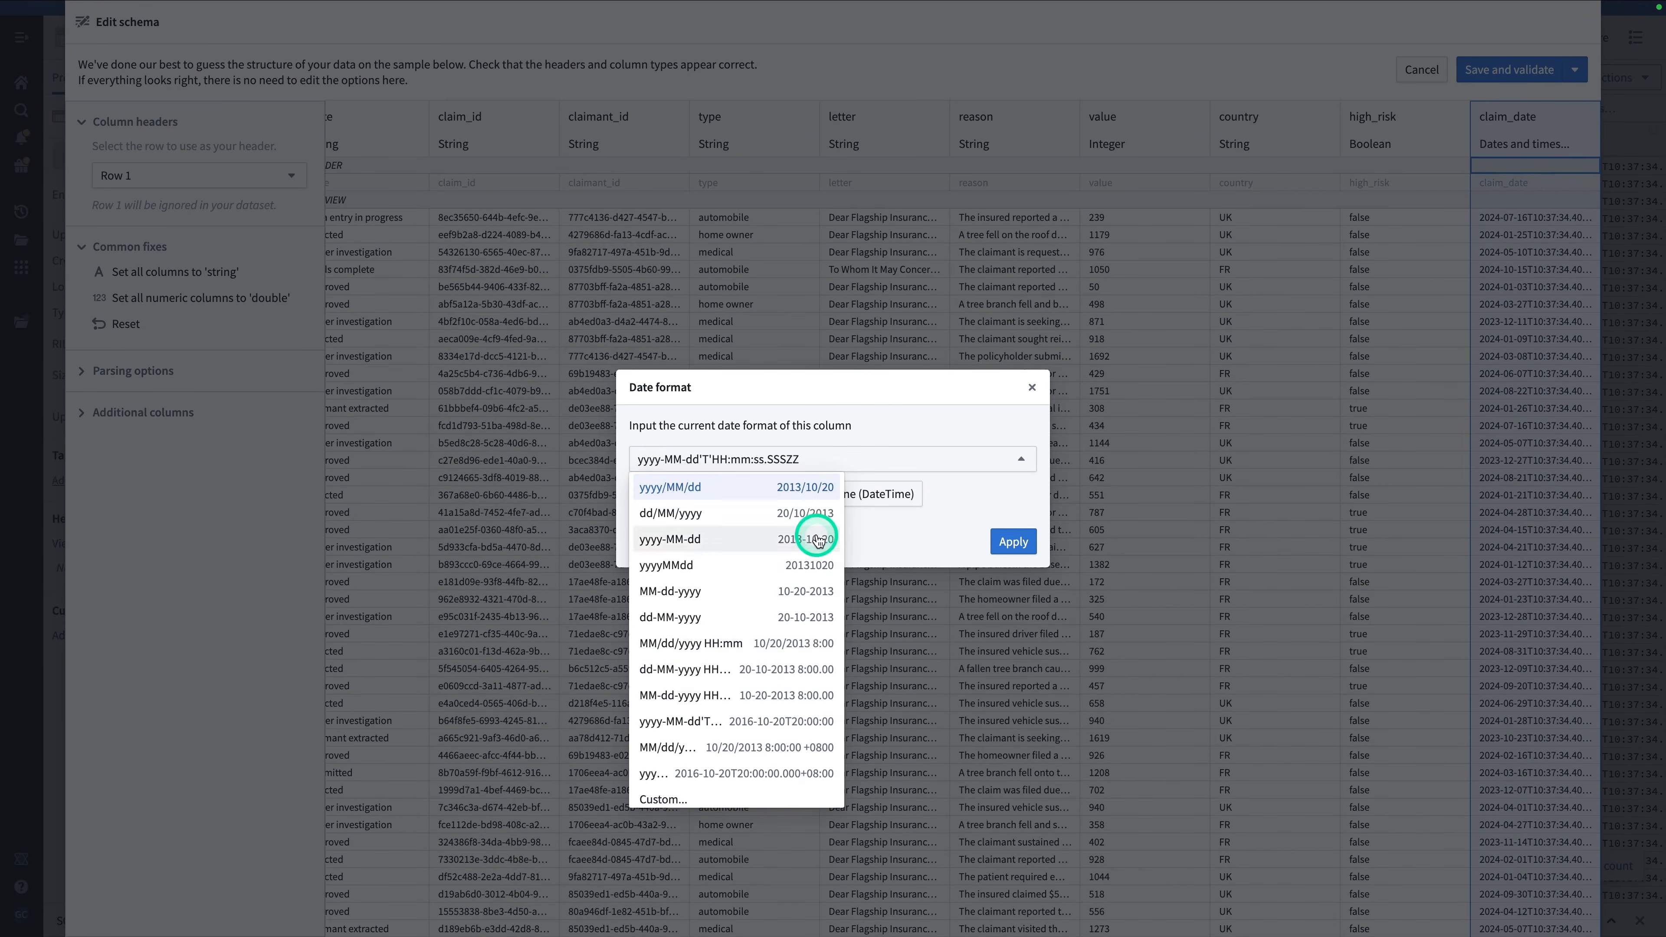
pyautogui.click(765, 722)
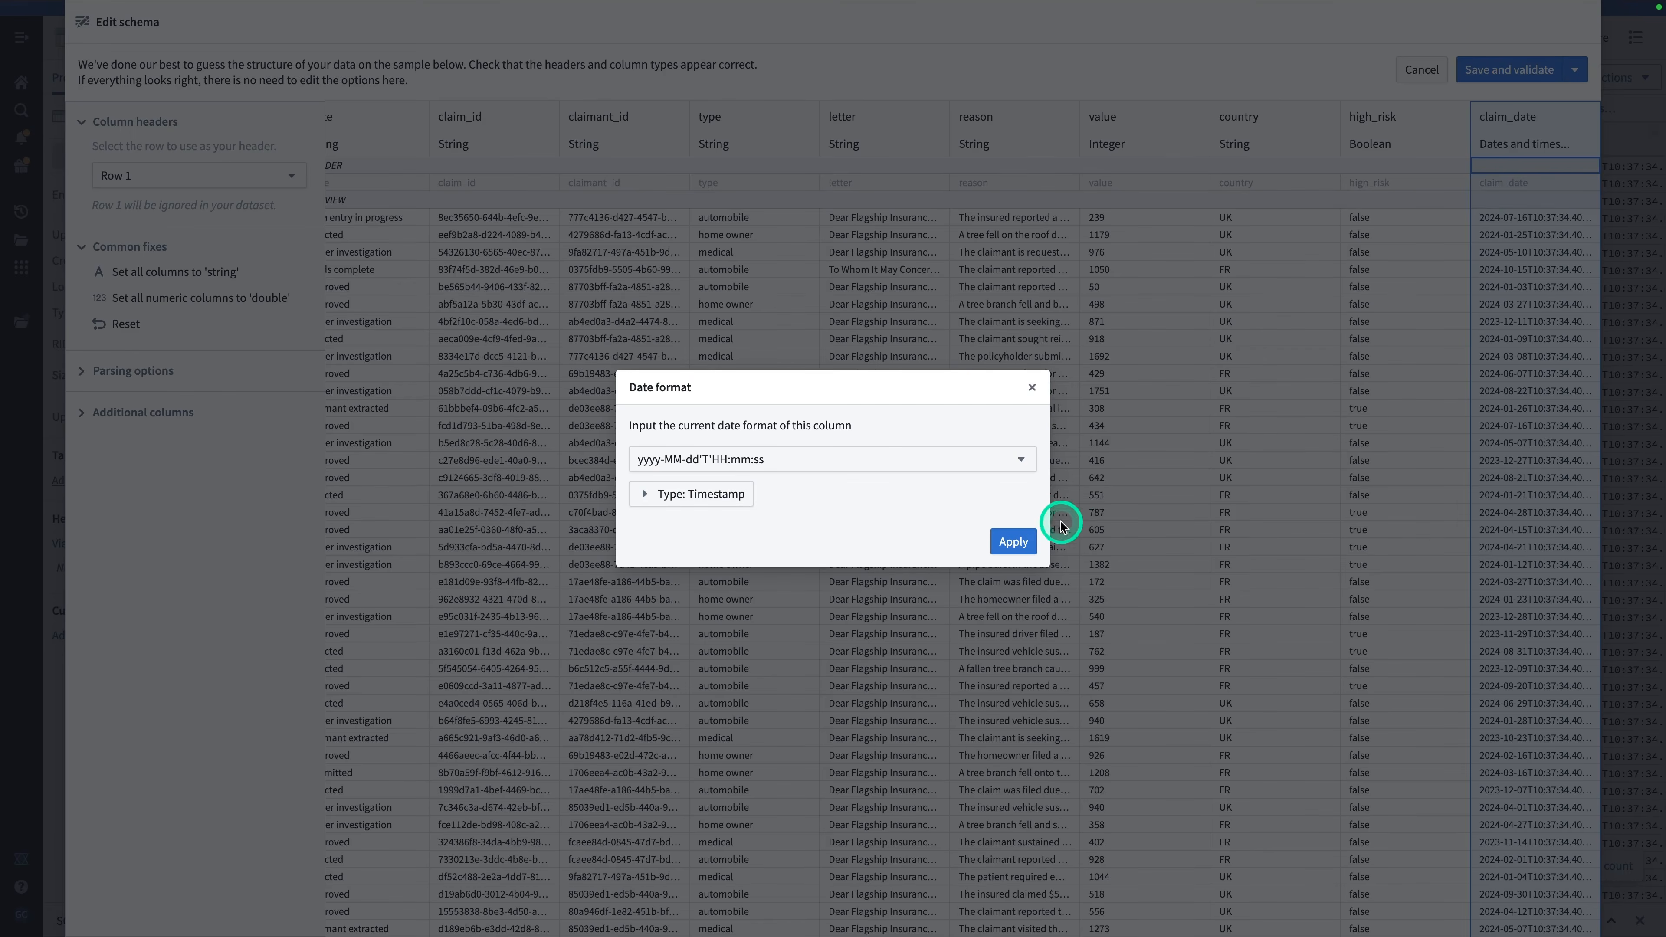
pyautogui.click(1013, 542)
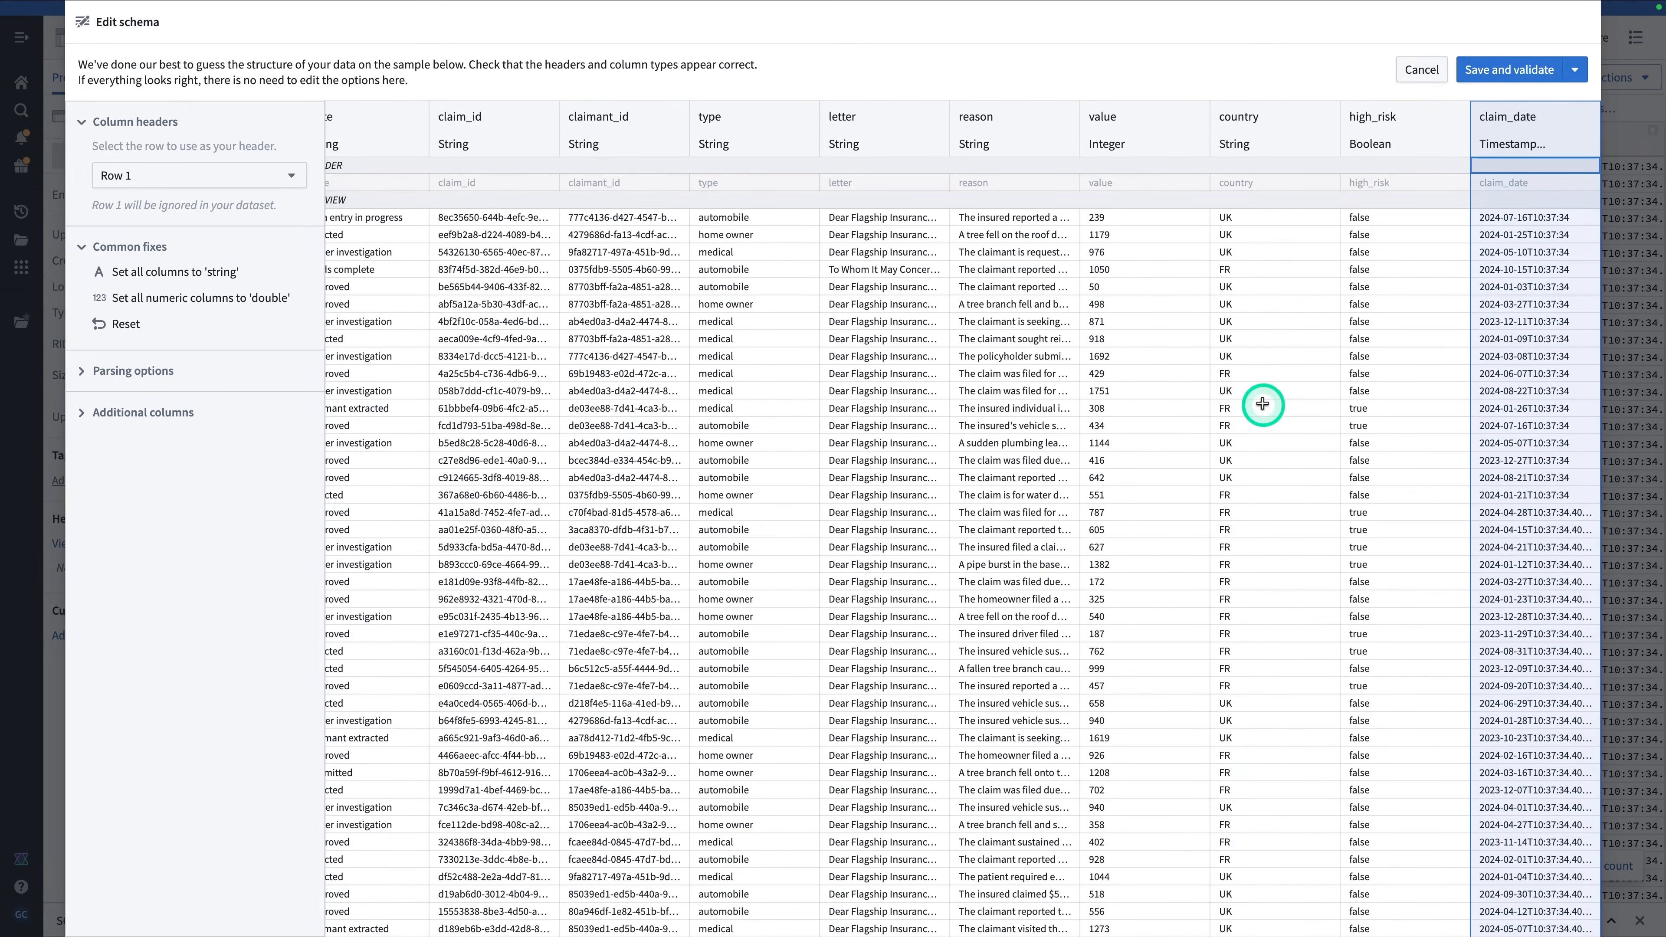
pyautogui.click(1519, 69)
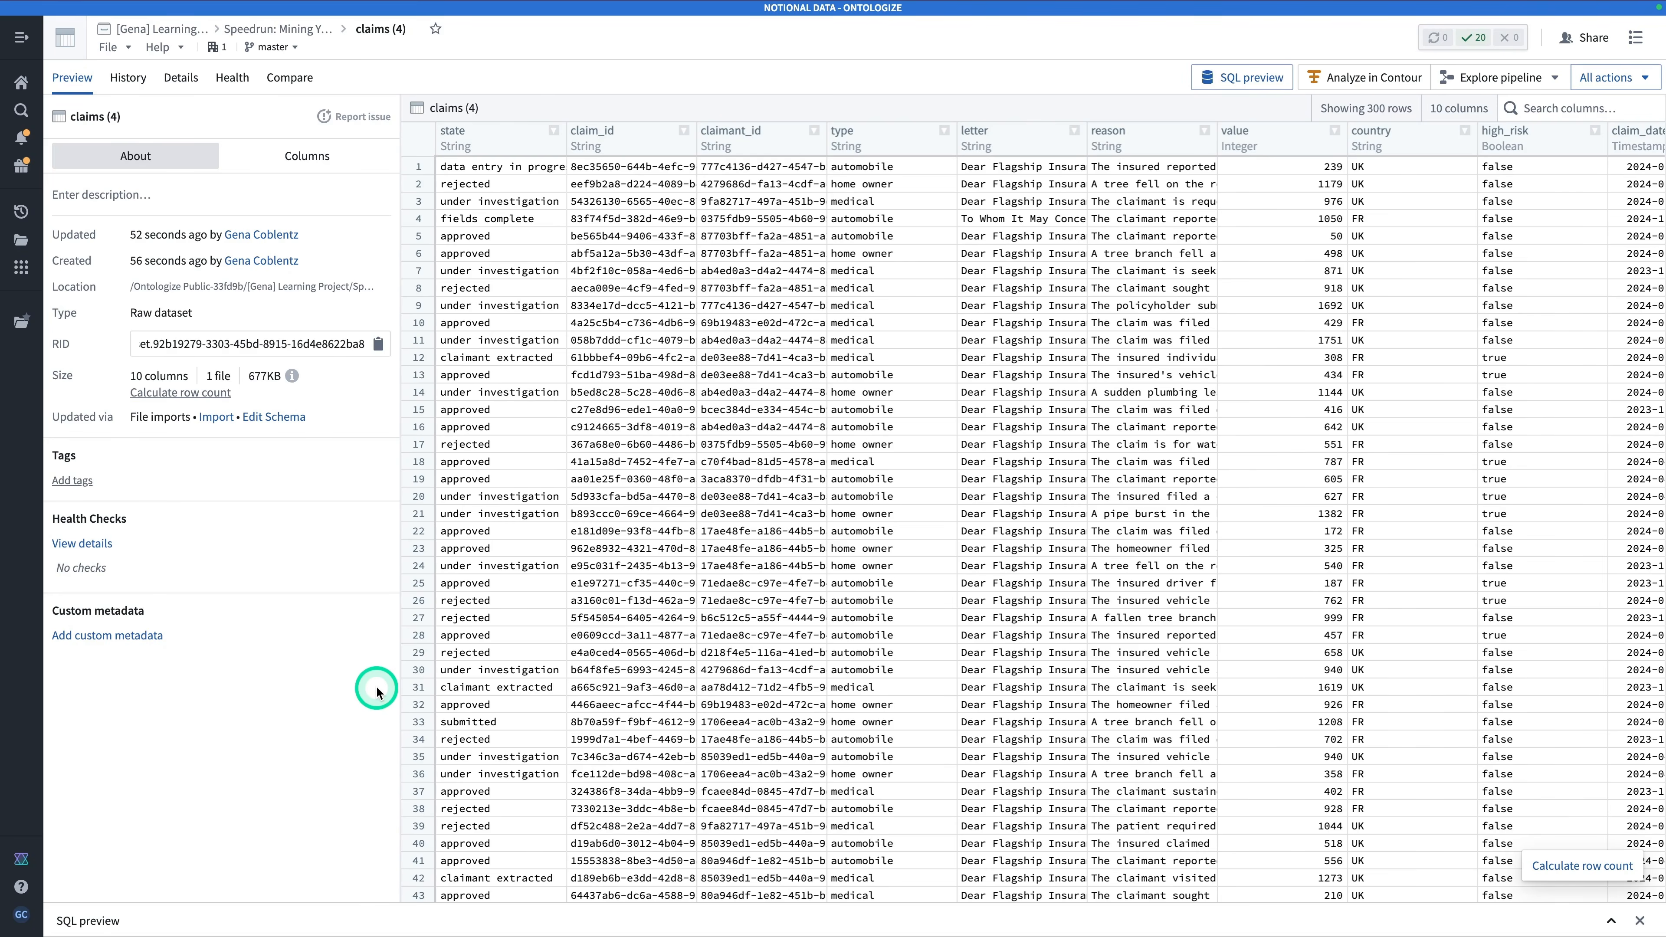
# Step: Search the enterprise for "ontolog", open Ontology Manager, and view the available branches without leaving Main
pyautogui.press('super+j')
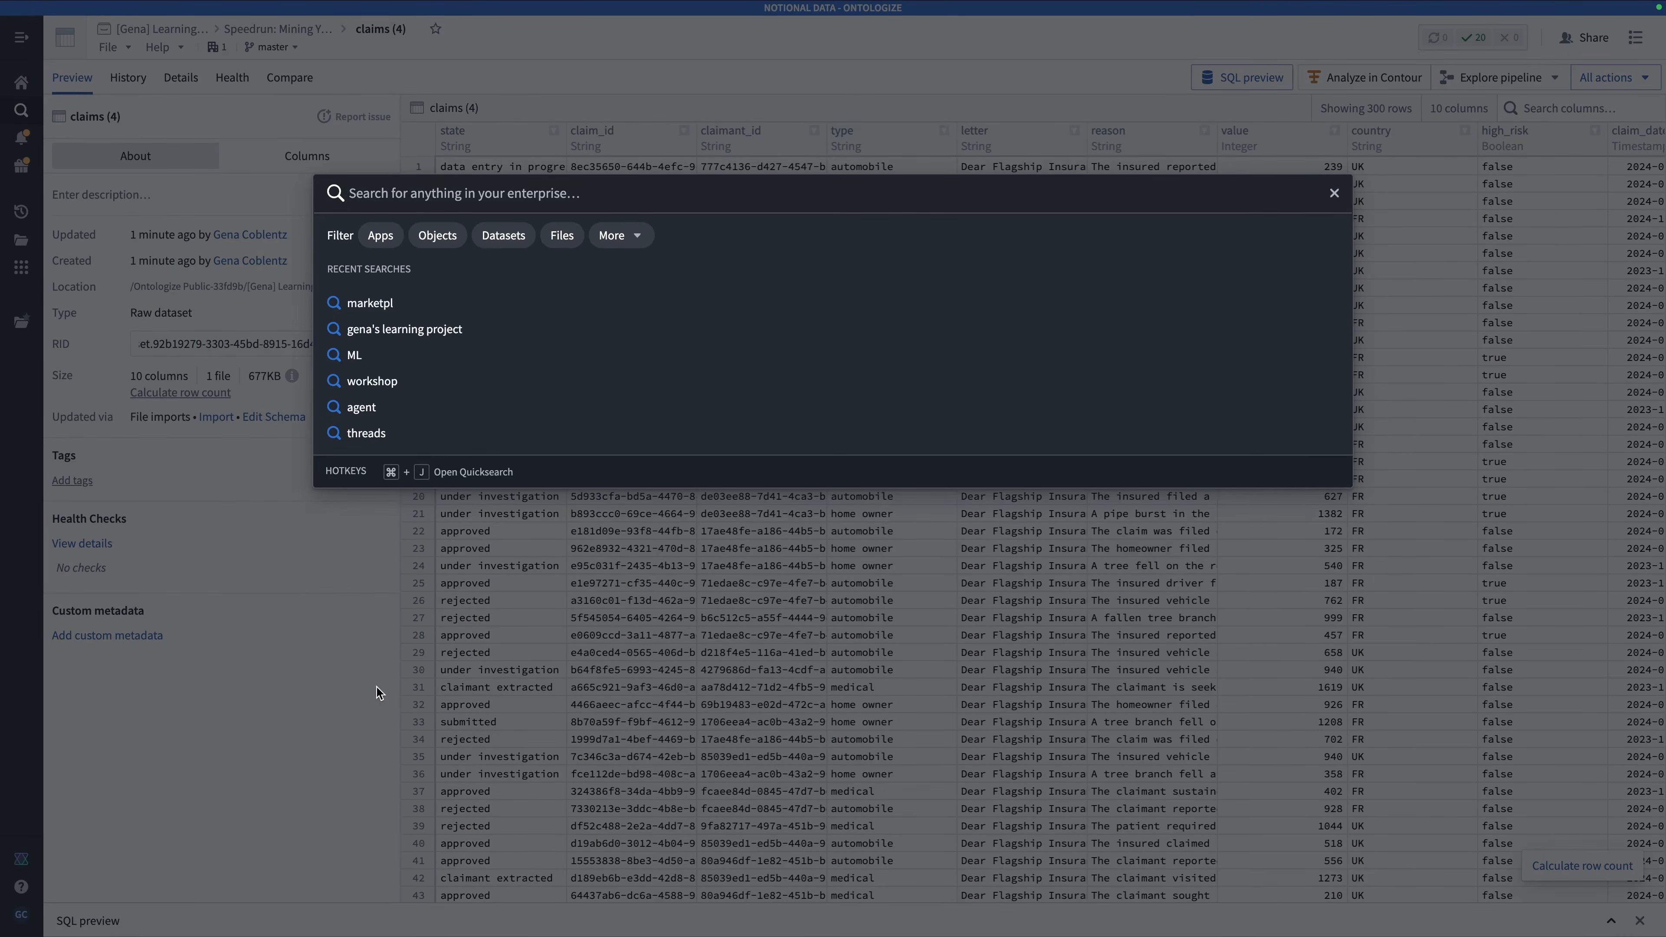
pyautogui.write('ontolog')
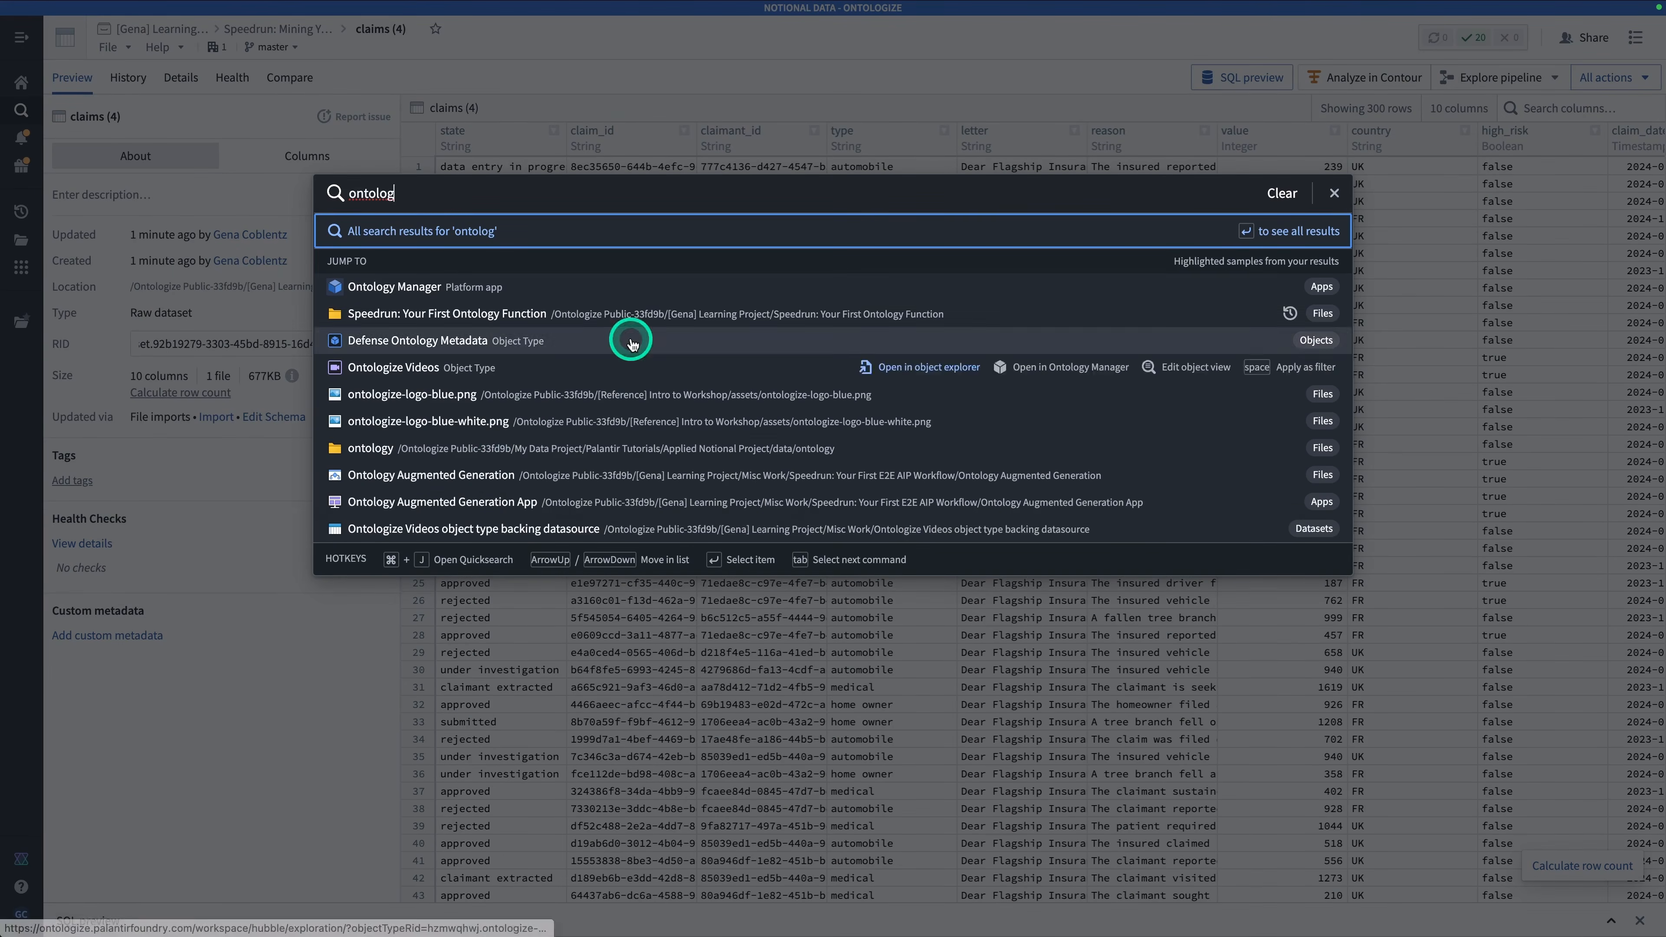
pyautogui.click(476, 286)
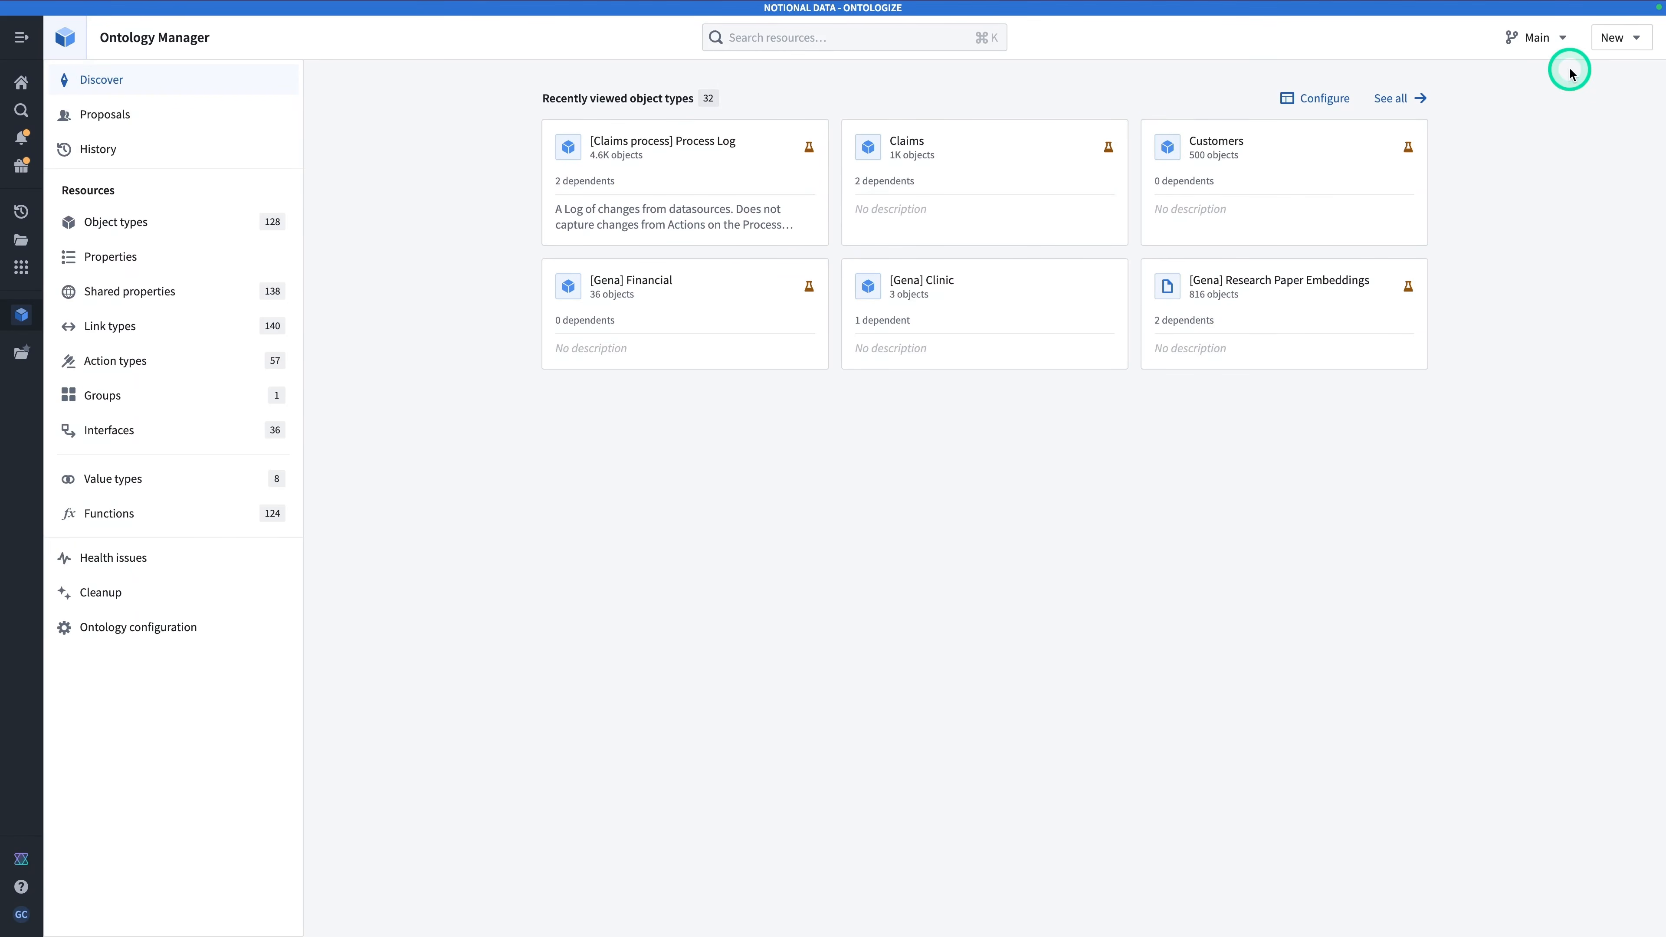
pyautogui.click(1538, 38)
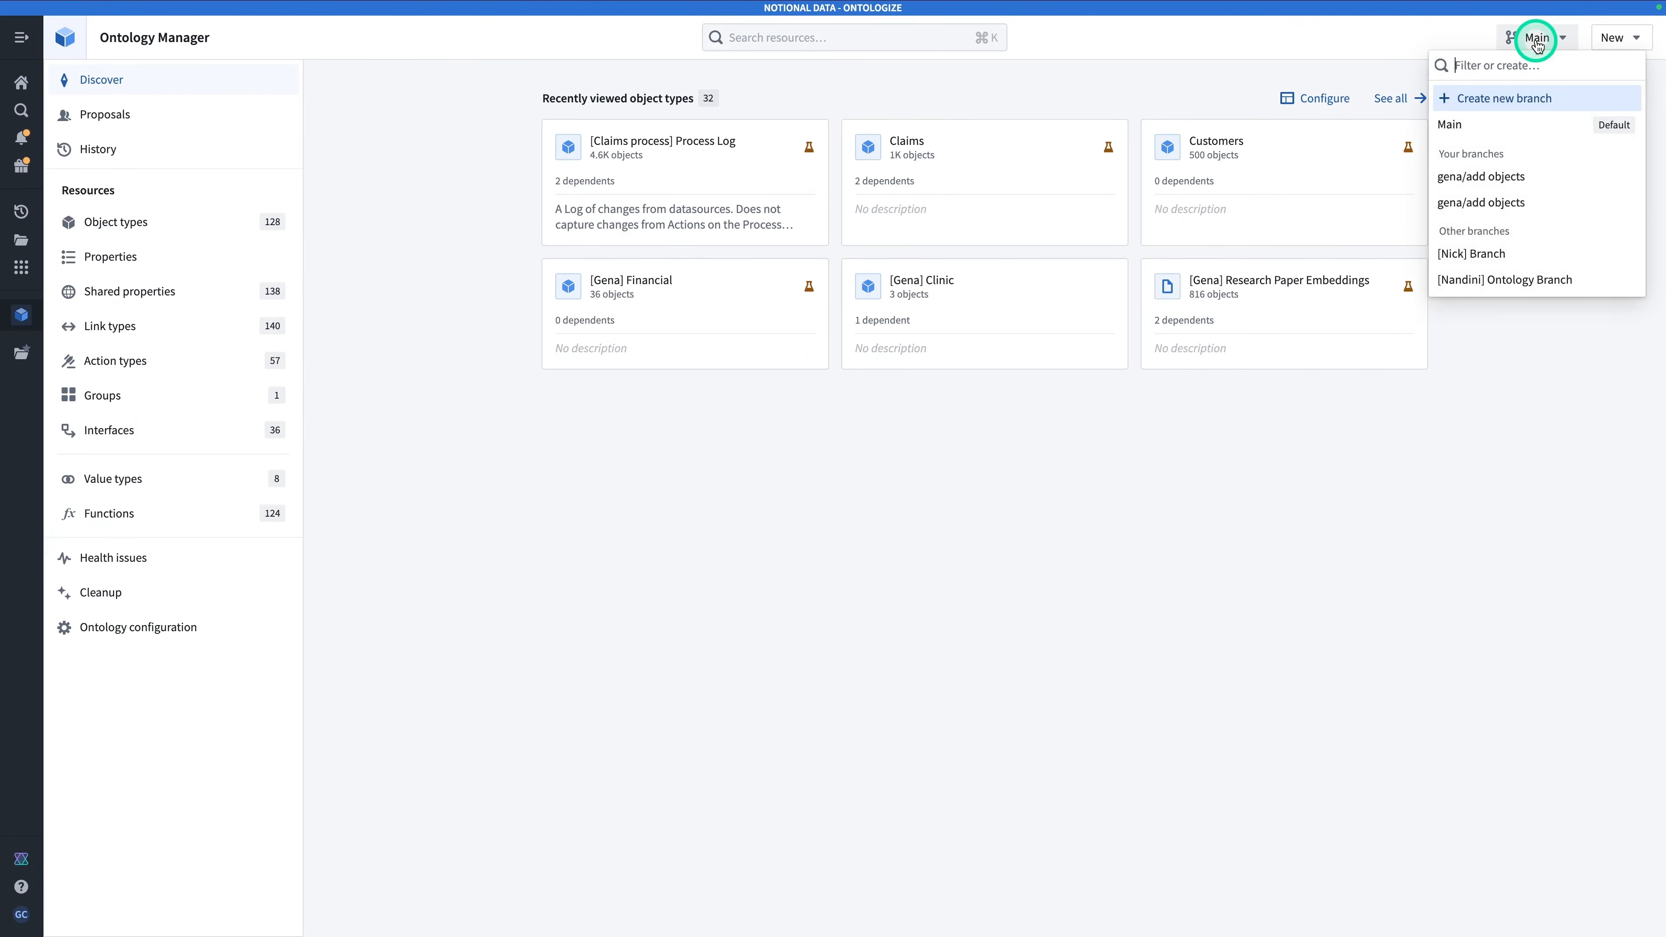
pyautogui.click(1476, 371)
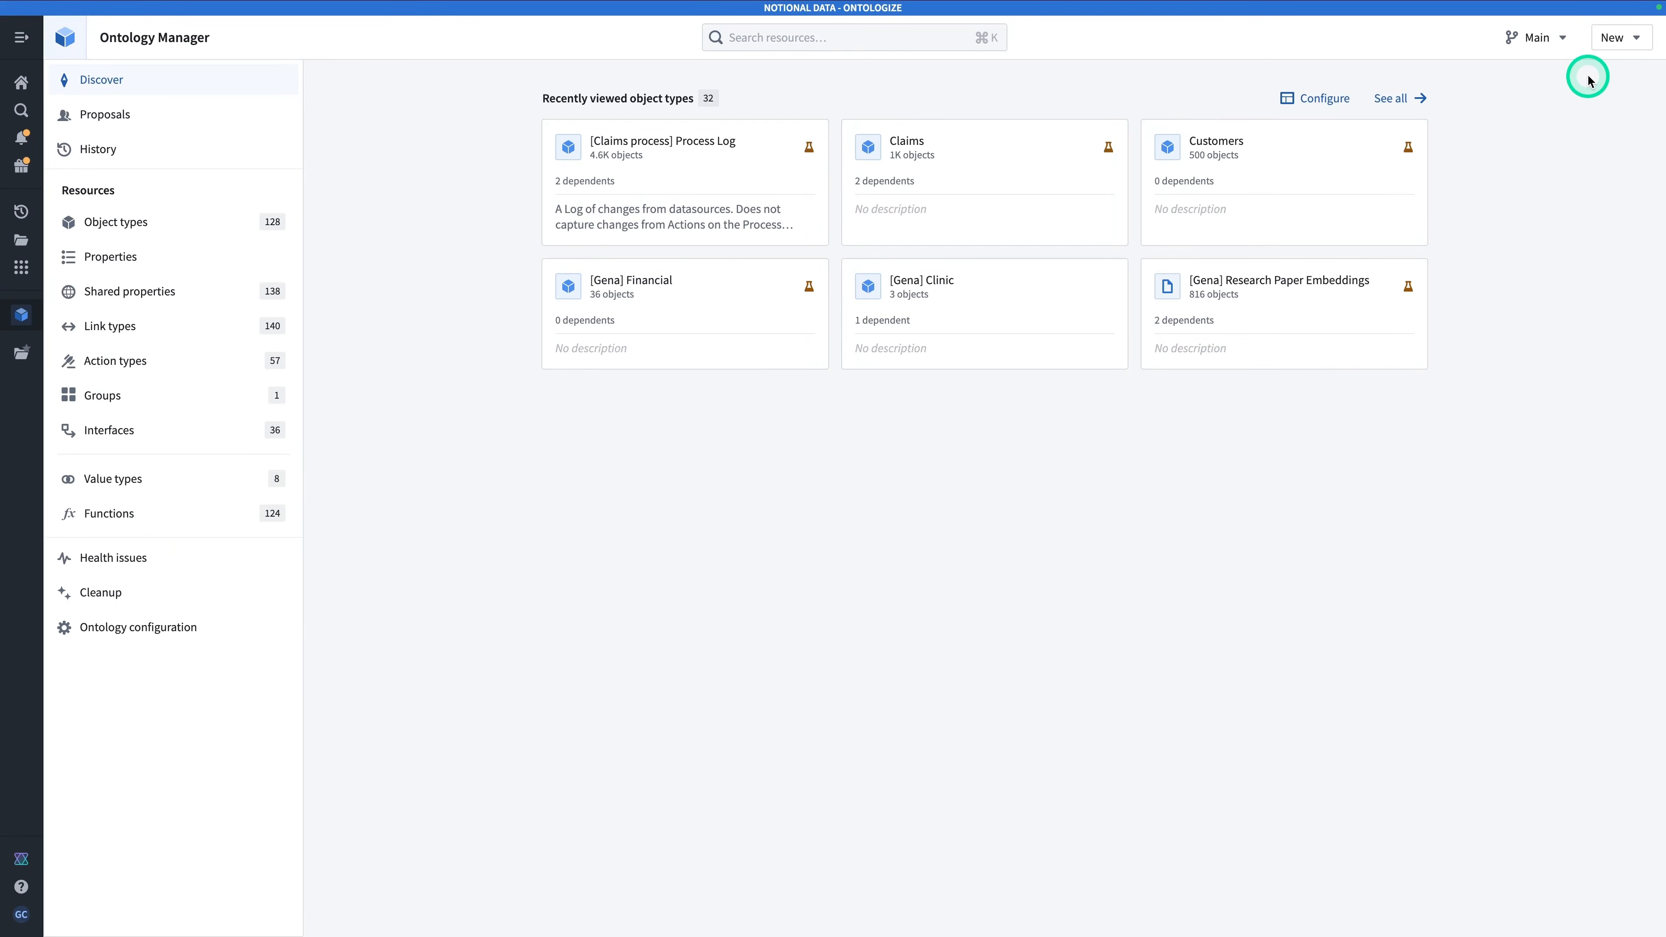
# Step: Start a new object type backed by the existing claims (4) dataset from the Speedrun course folder
pyautogui.click(1617, 37)
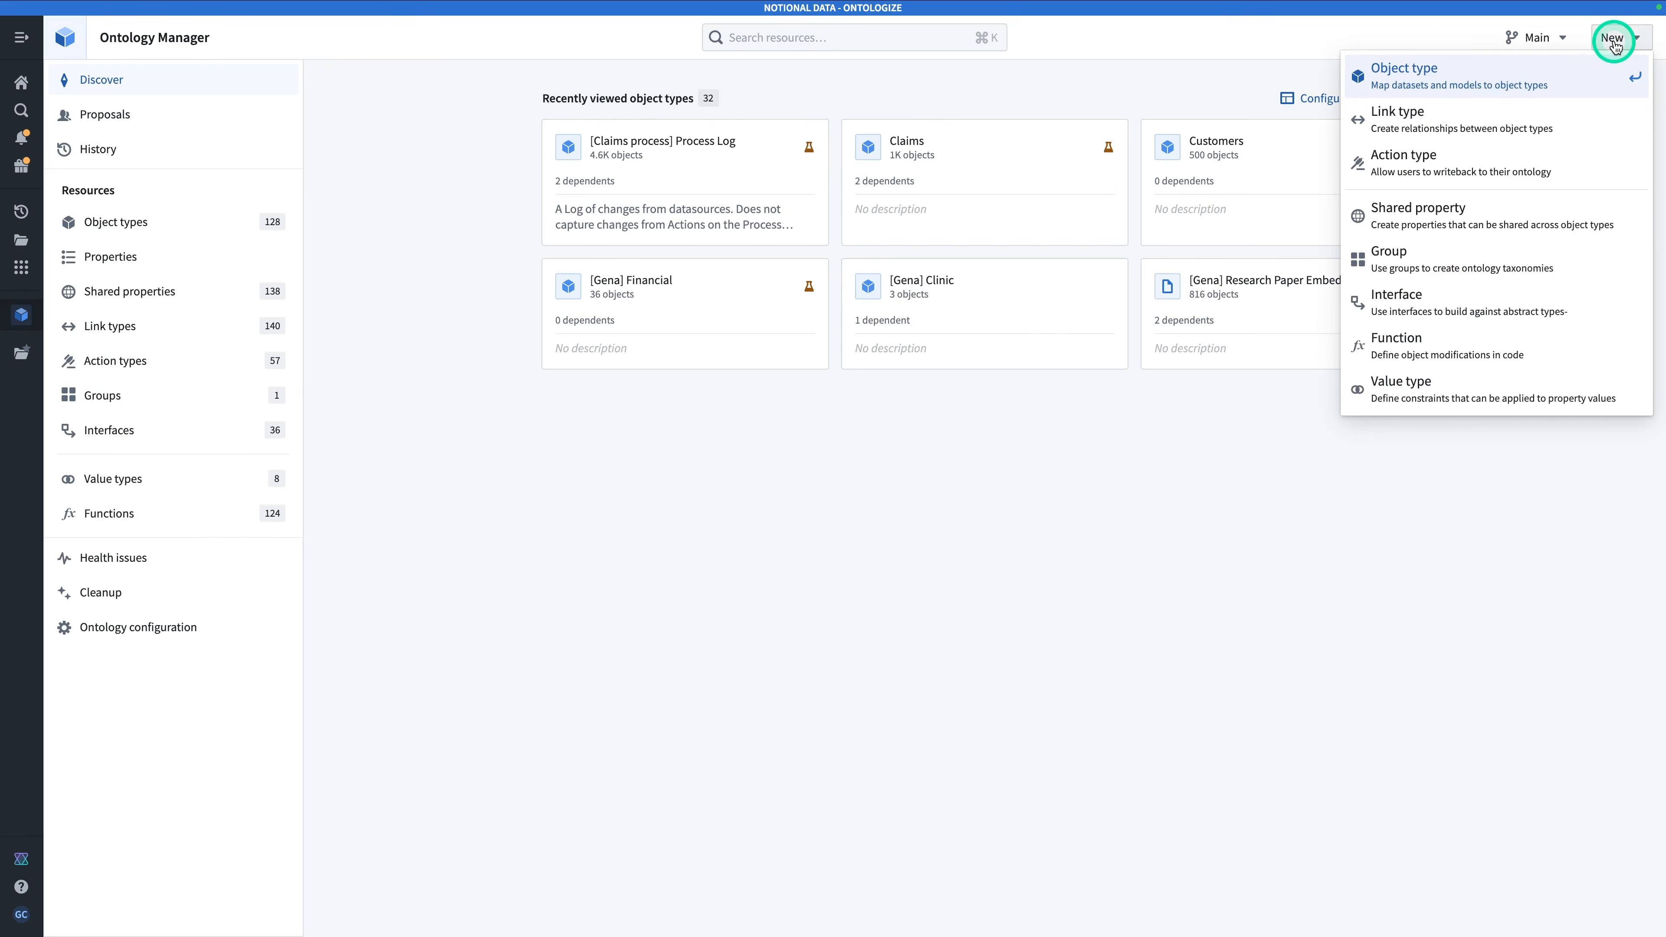
pyautogui.click(1530, 82)
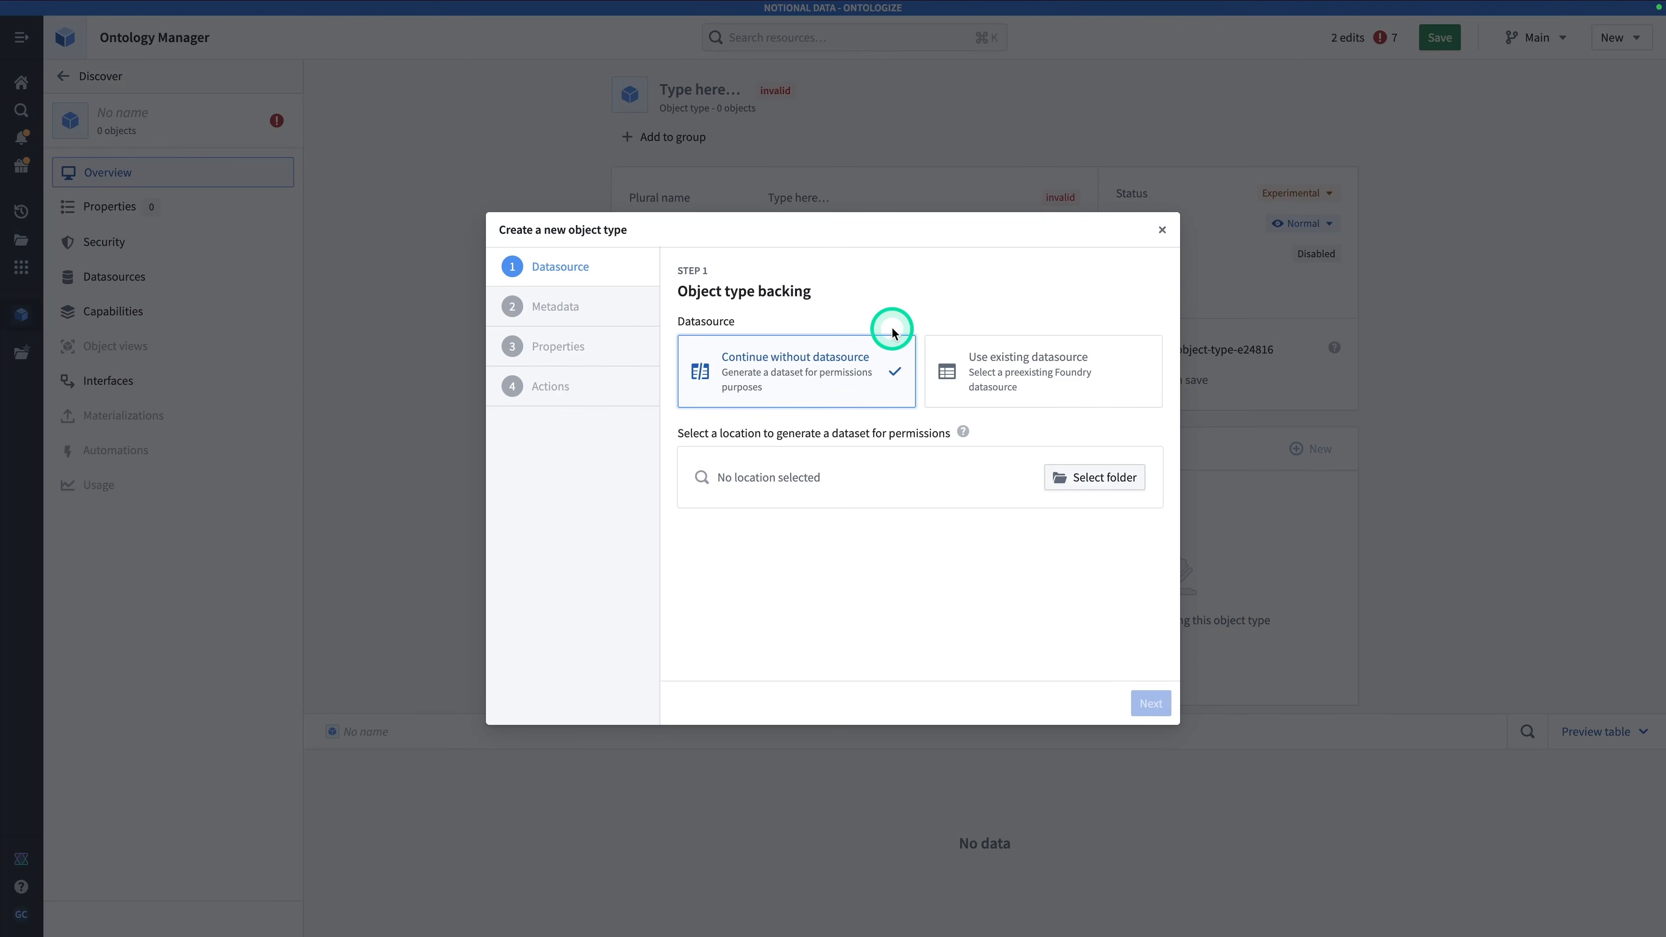
pyautogui.click(1015, 366)
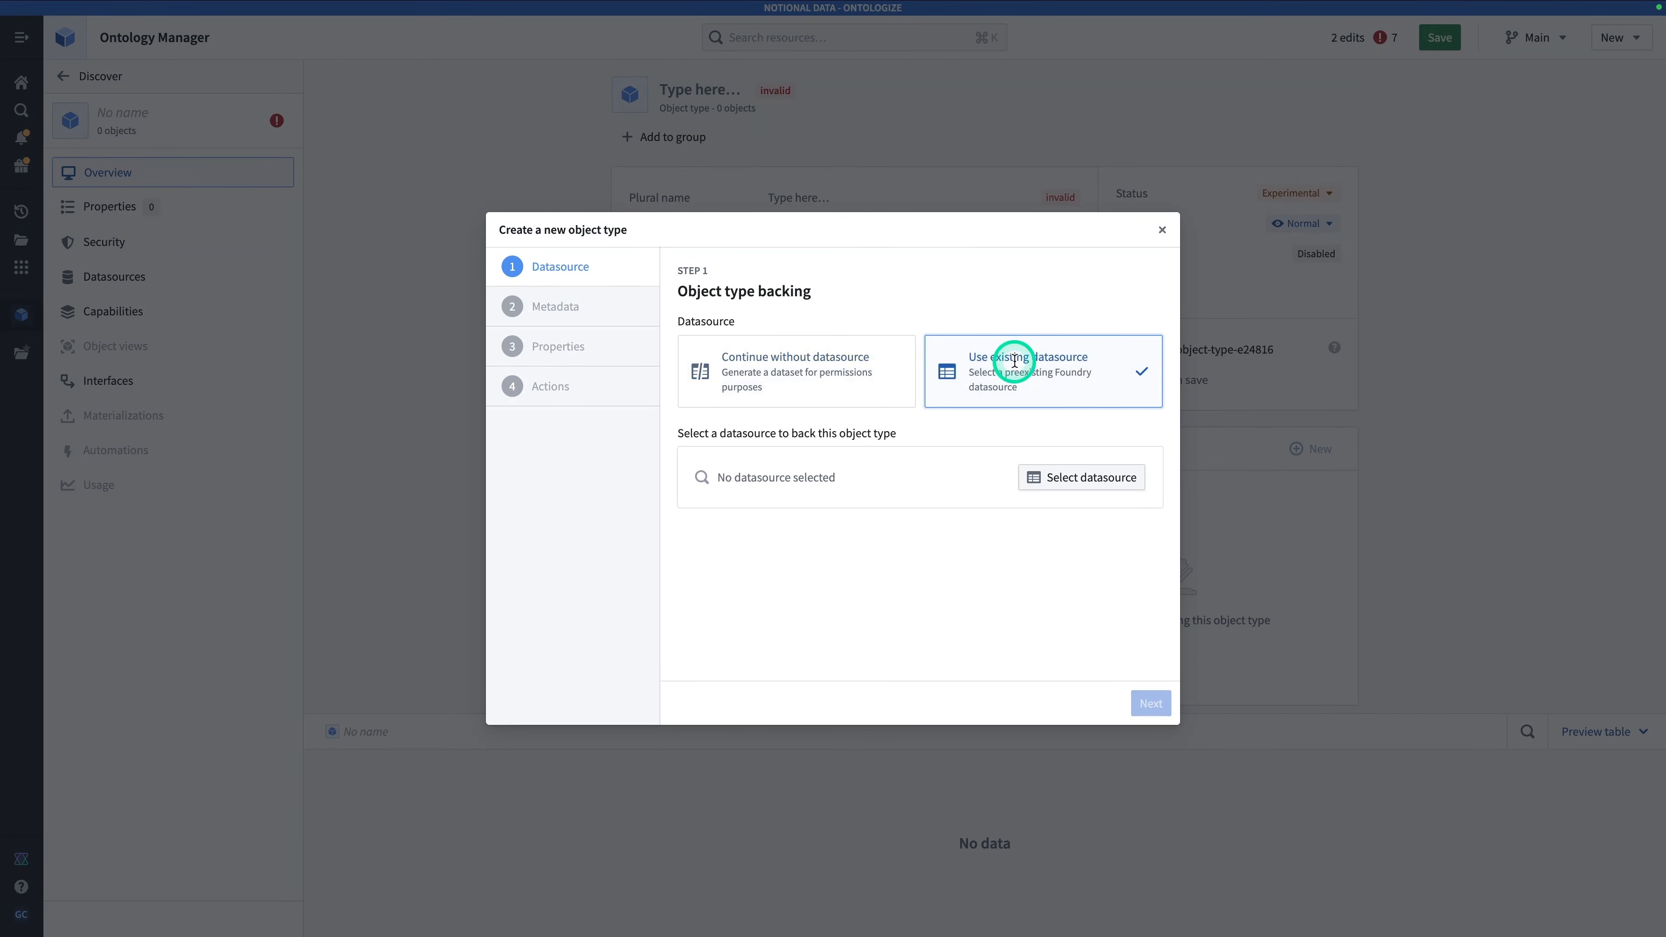
pyautogui.click(1060, 472)
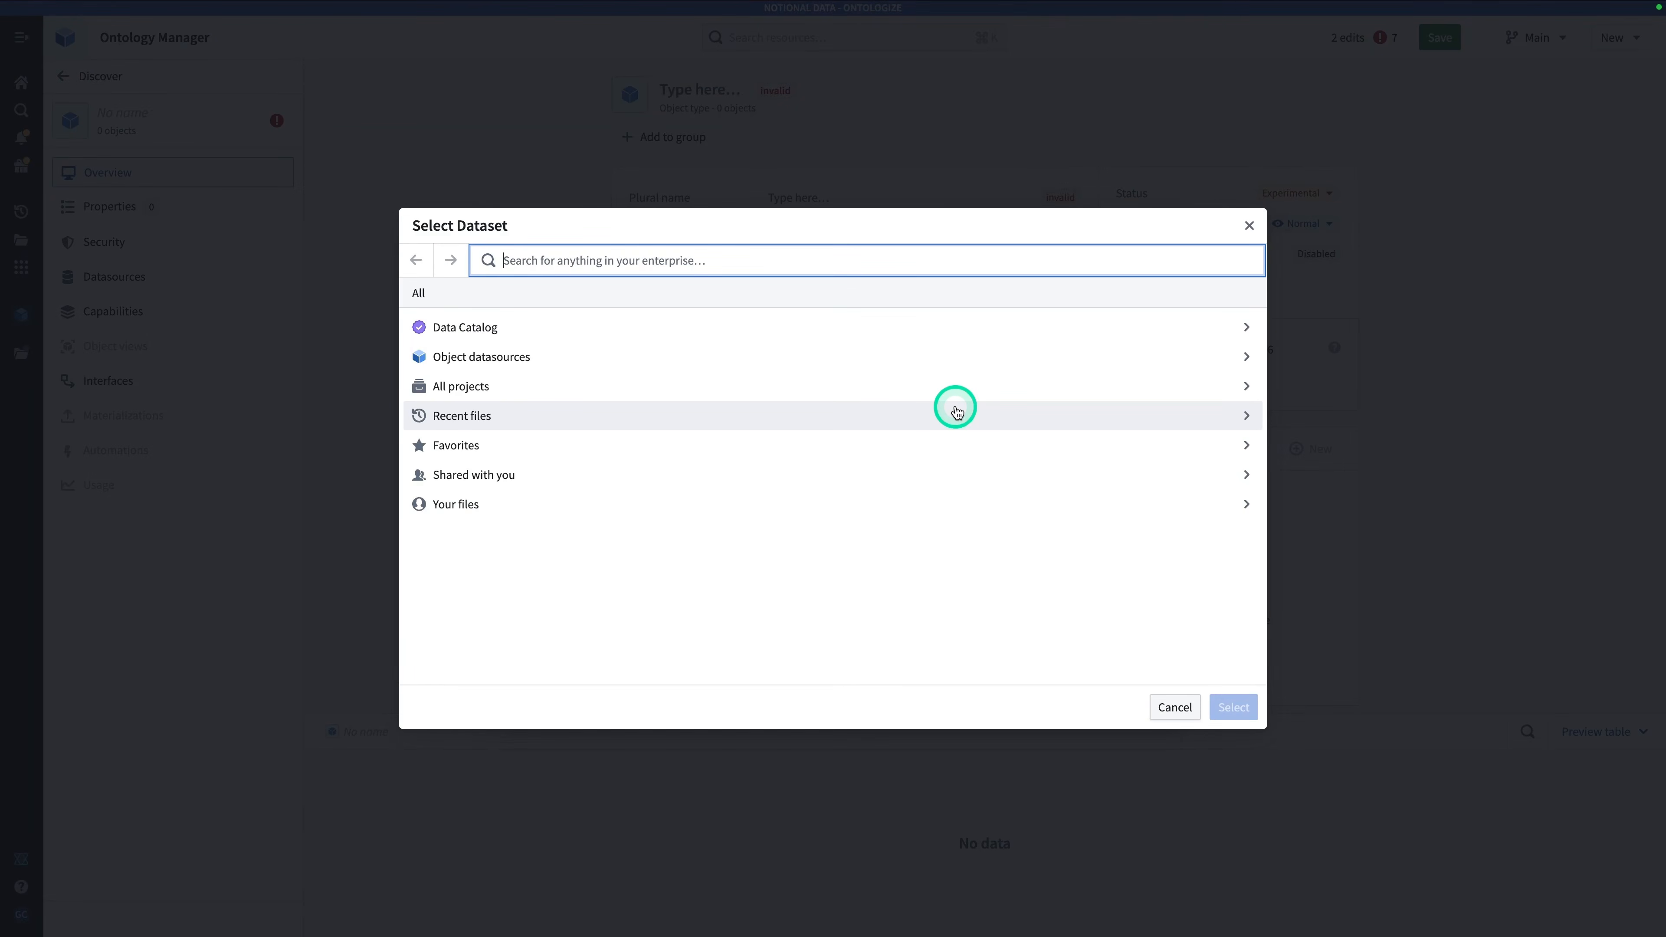
pyautogui.write('claims')
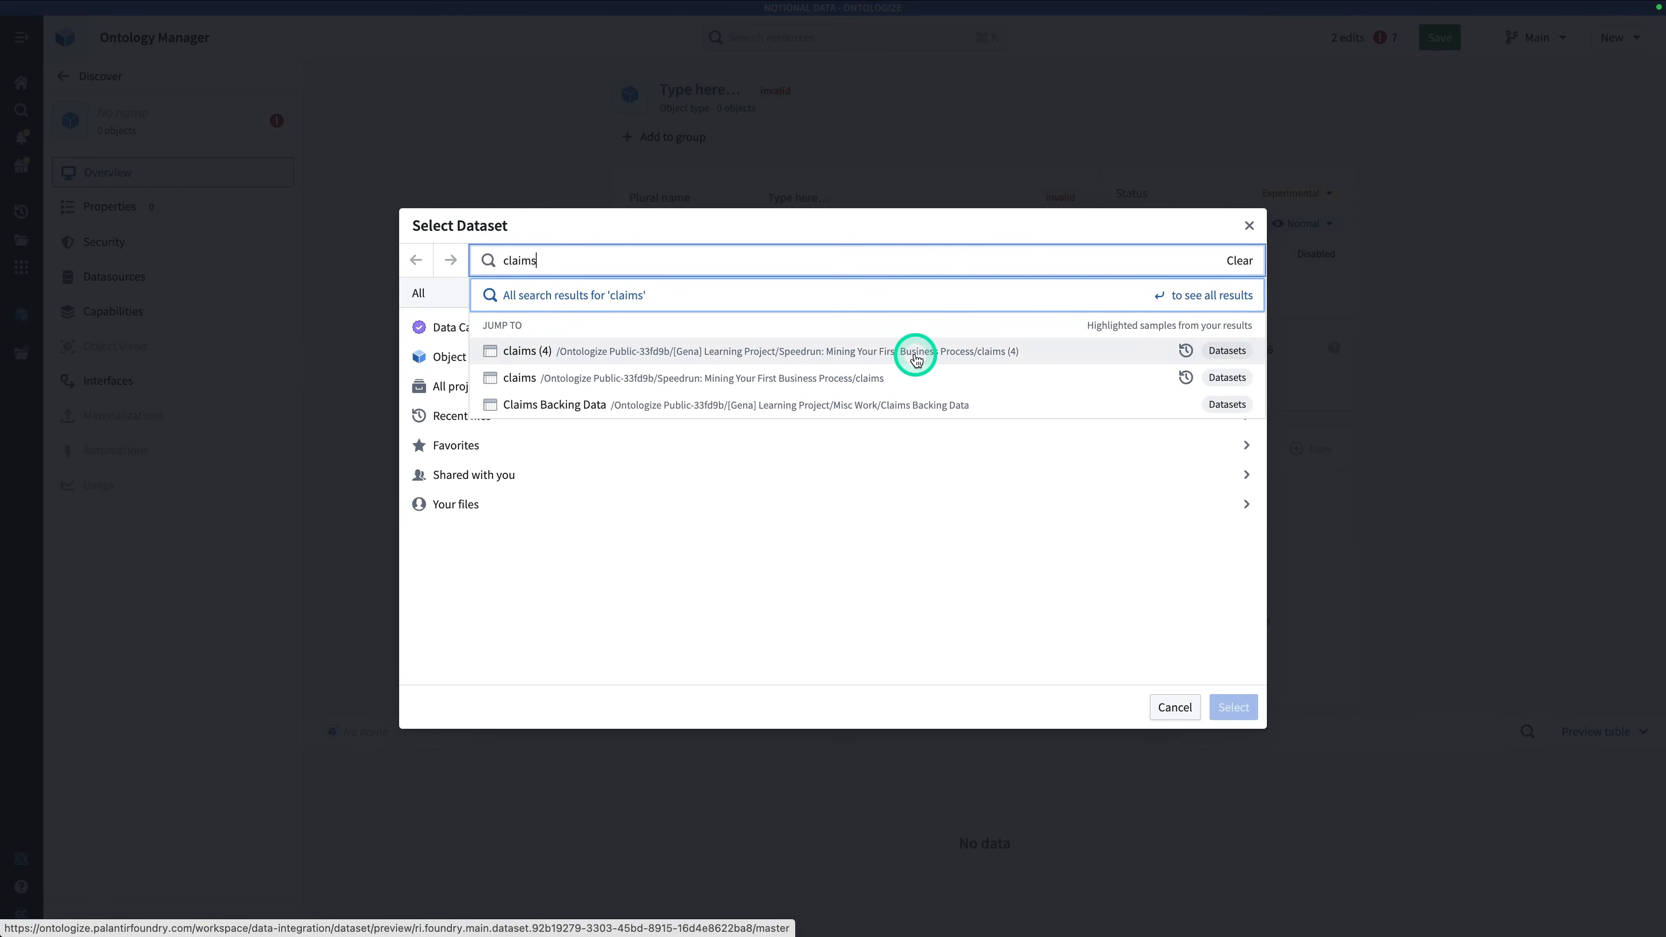
pyautogui.click(917, 360)
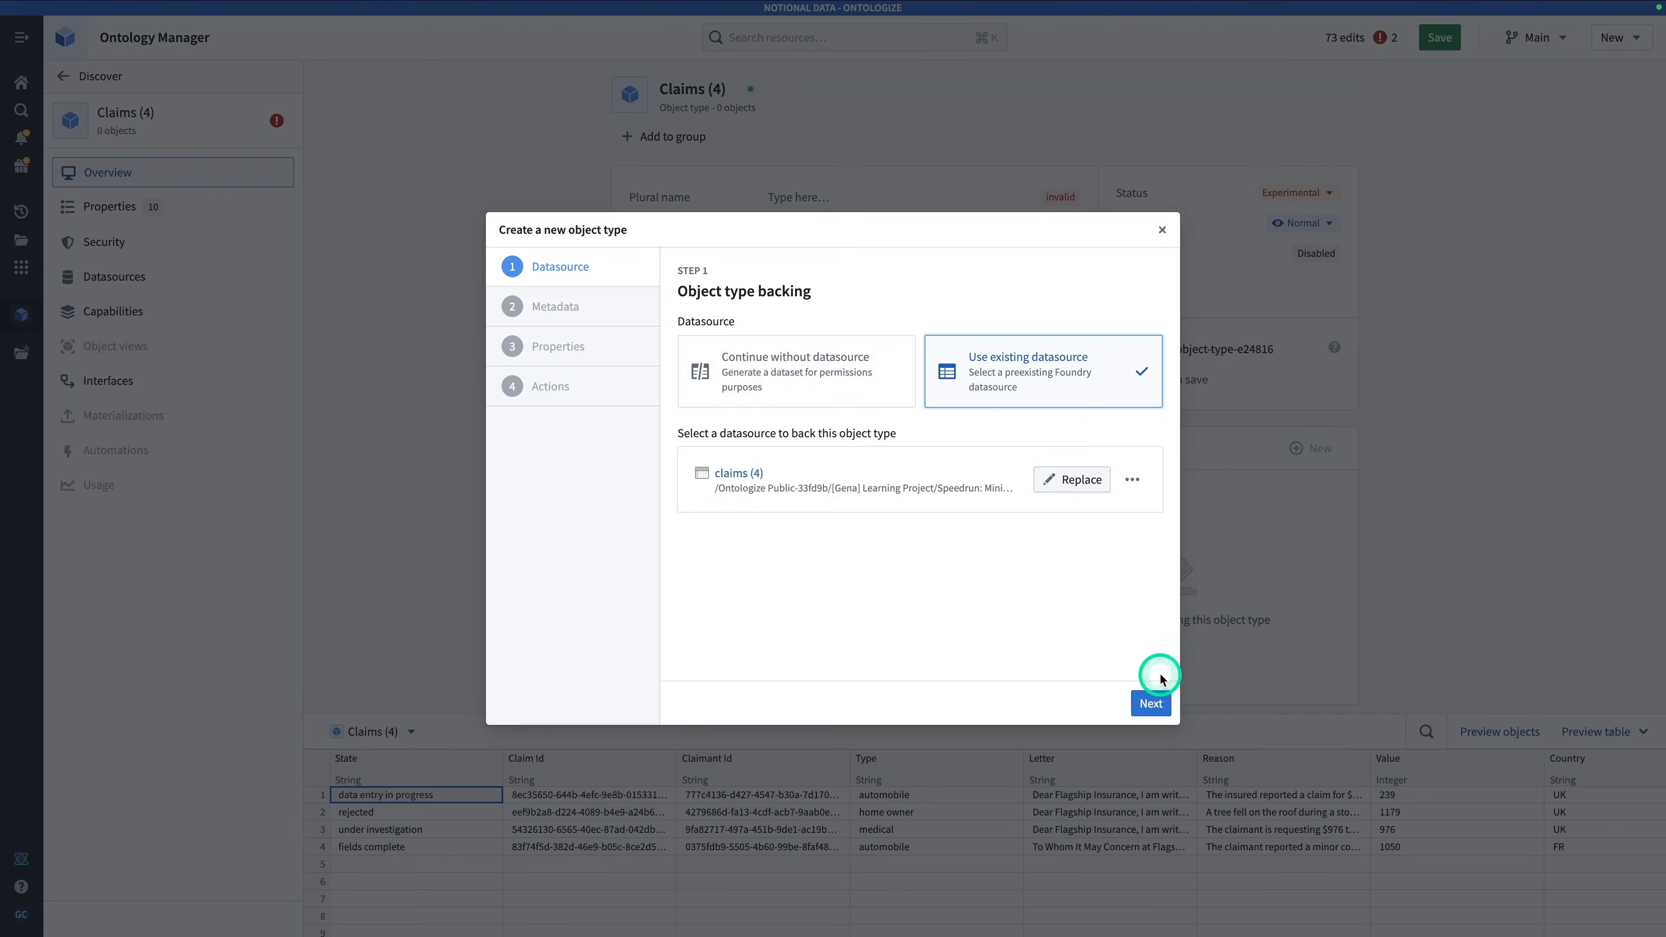
pyautogui.click(1151, 704)
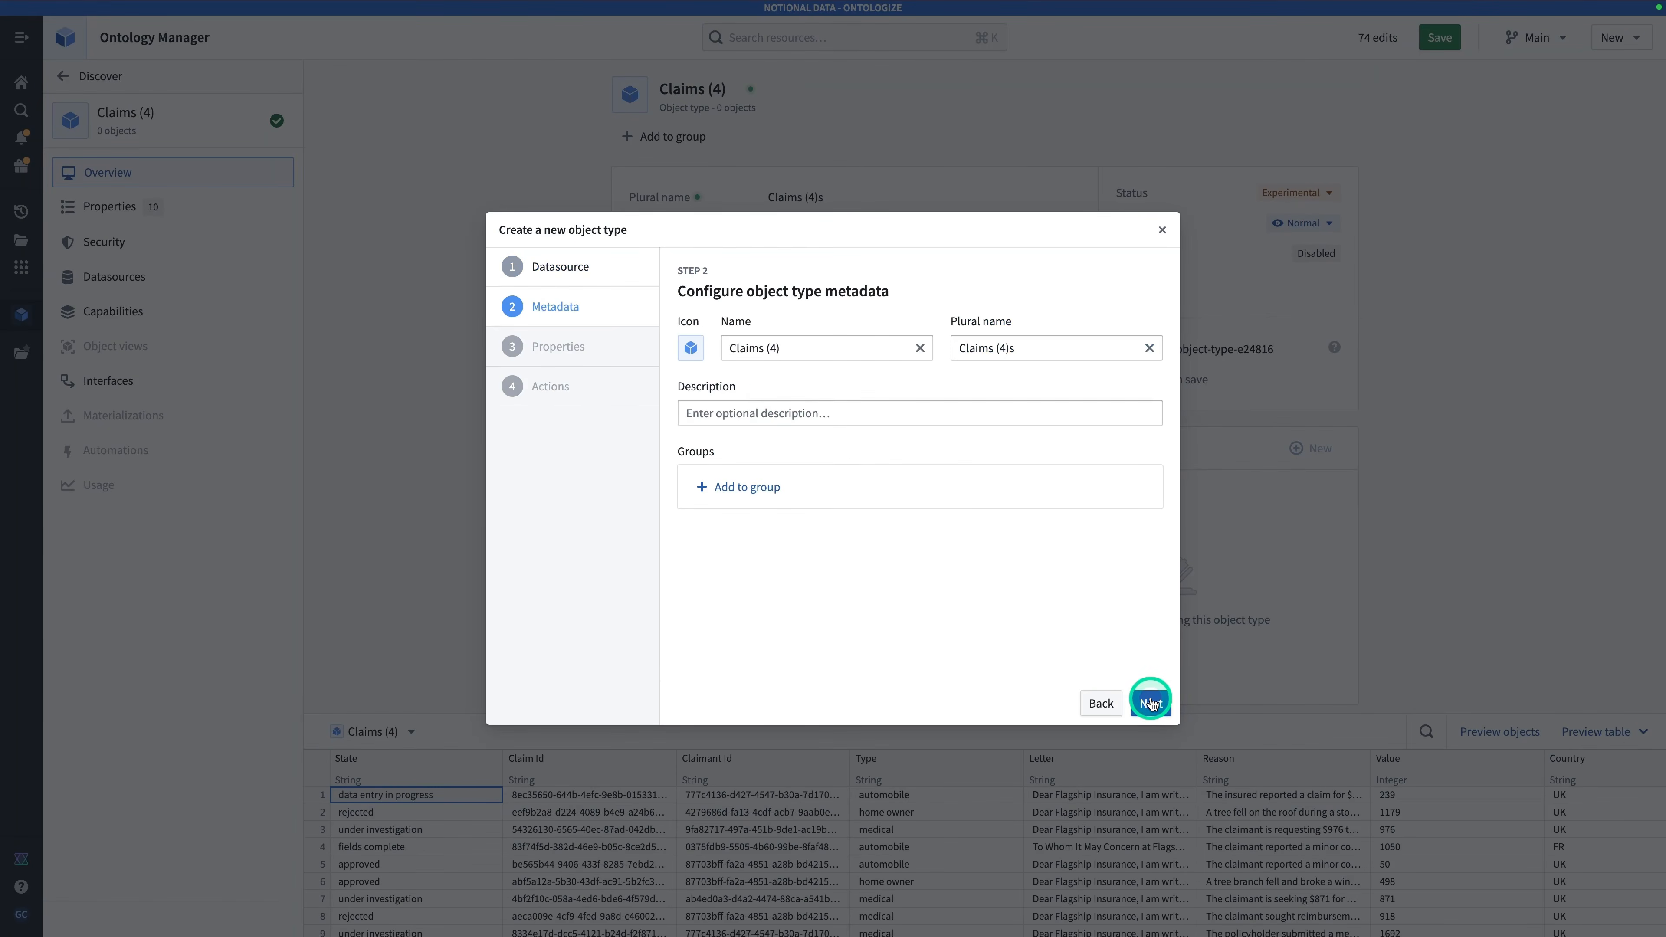
# Step: Name the new object type Claims, prefixed with the owner's first name in square brackets, and continue to its properties
pyautogui.click(790, 346)
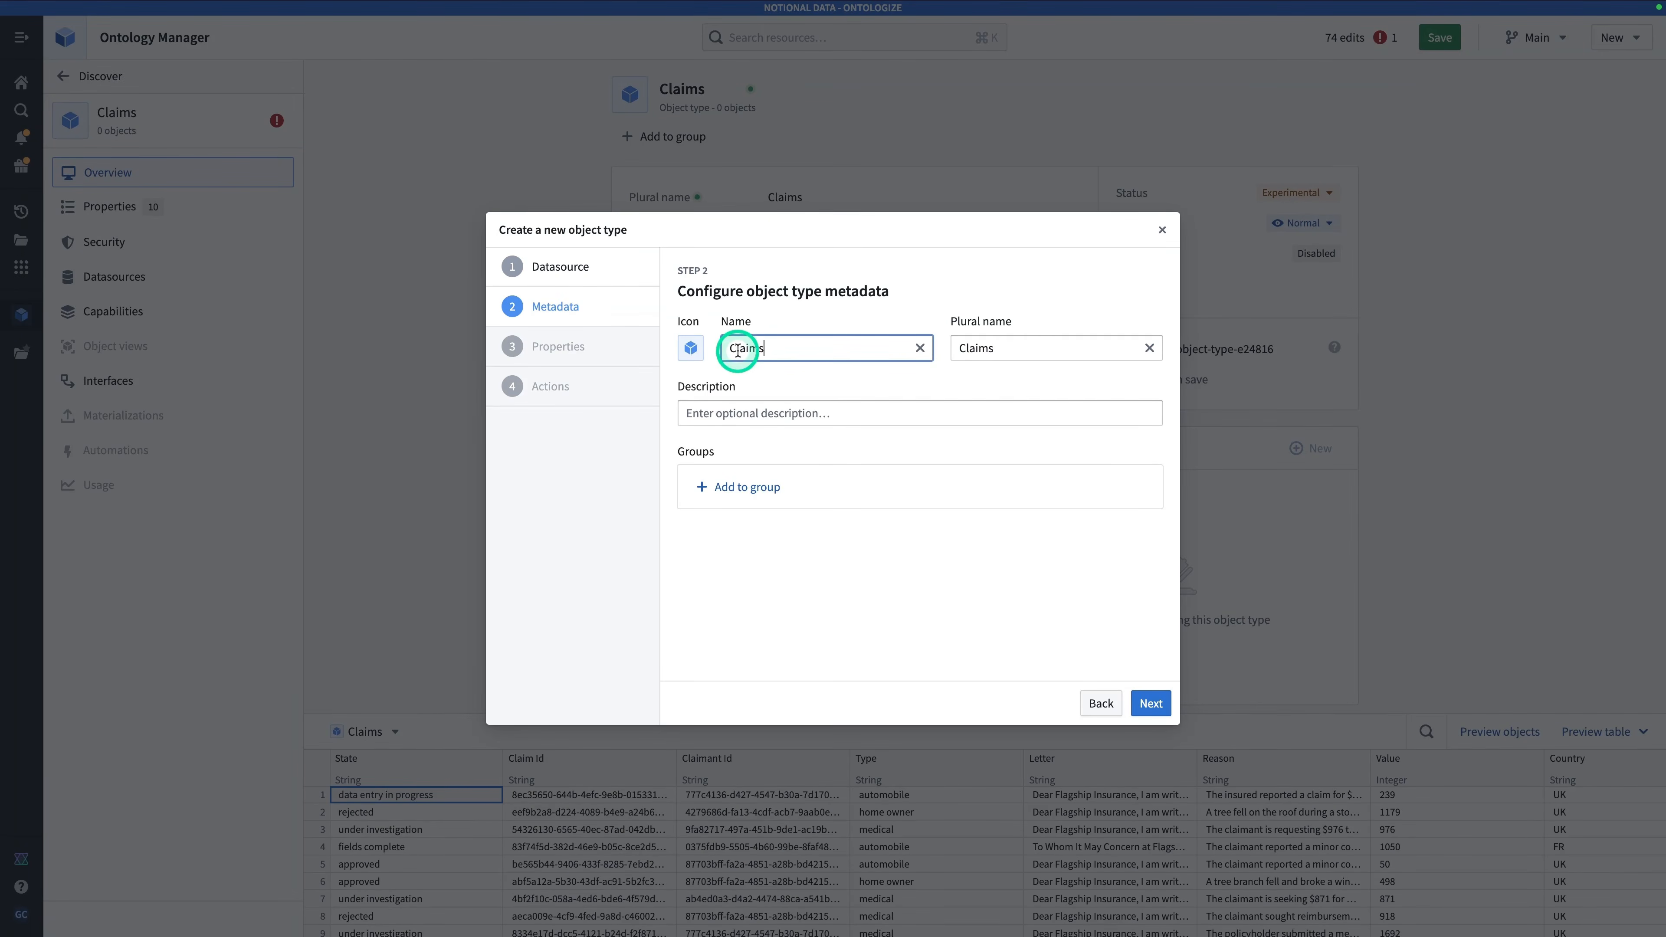
pyautogui.click(751, 354)
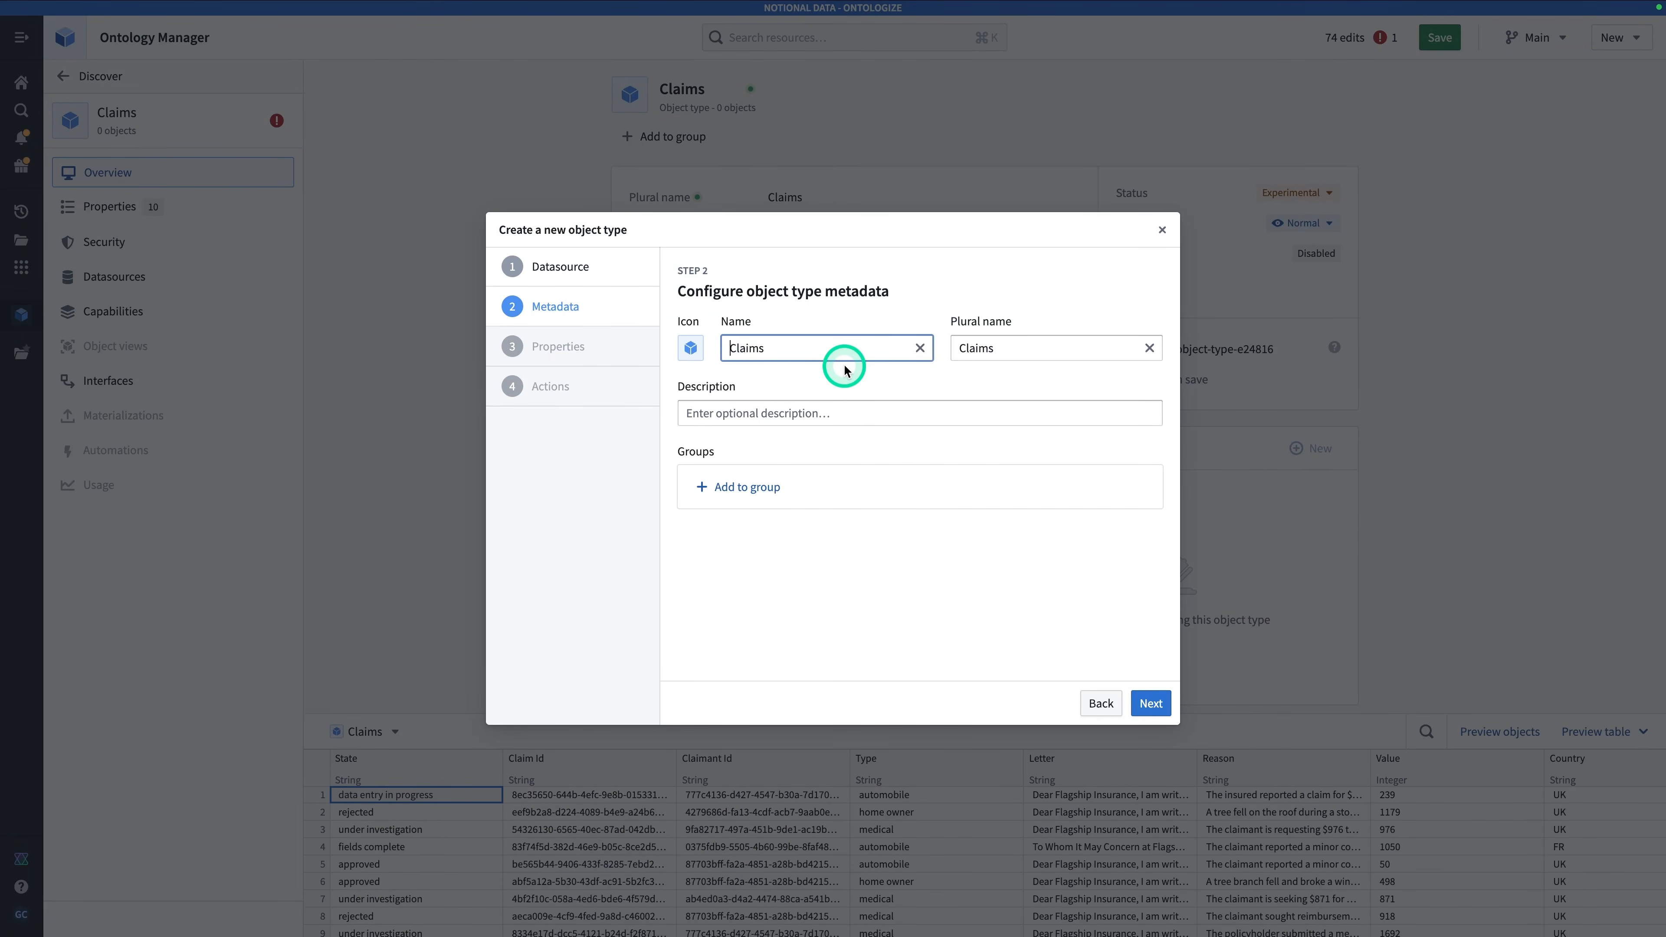
pyautogui.write('[Gena')
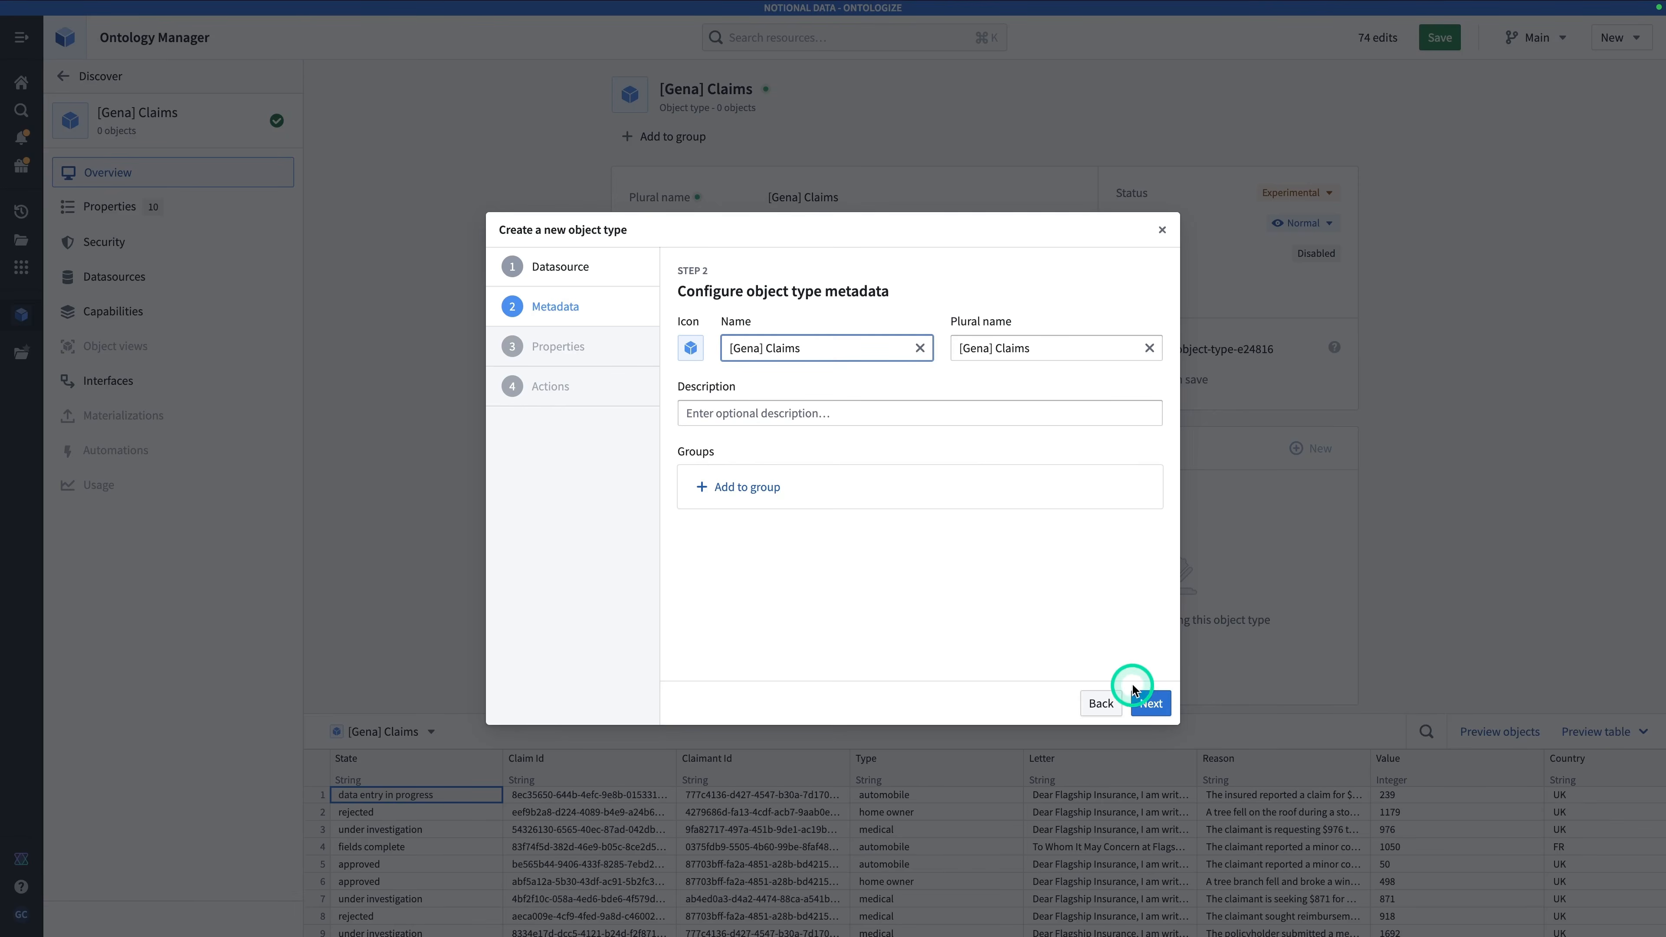
pyautogui.click(1145, 705)
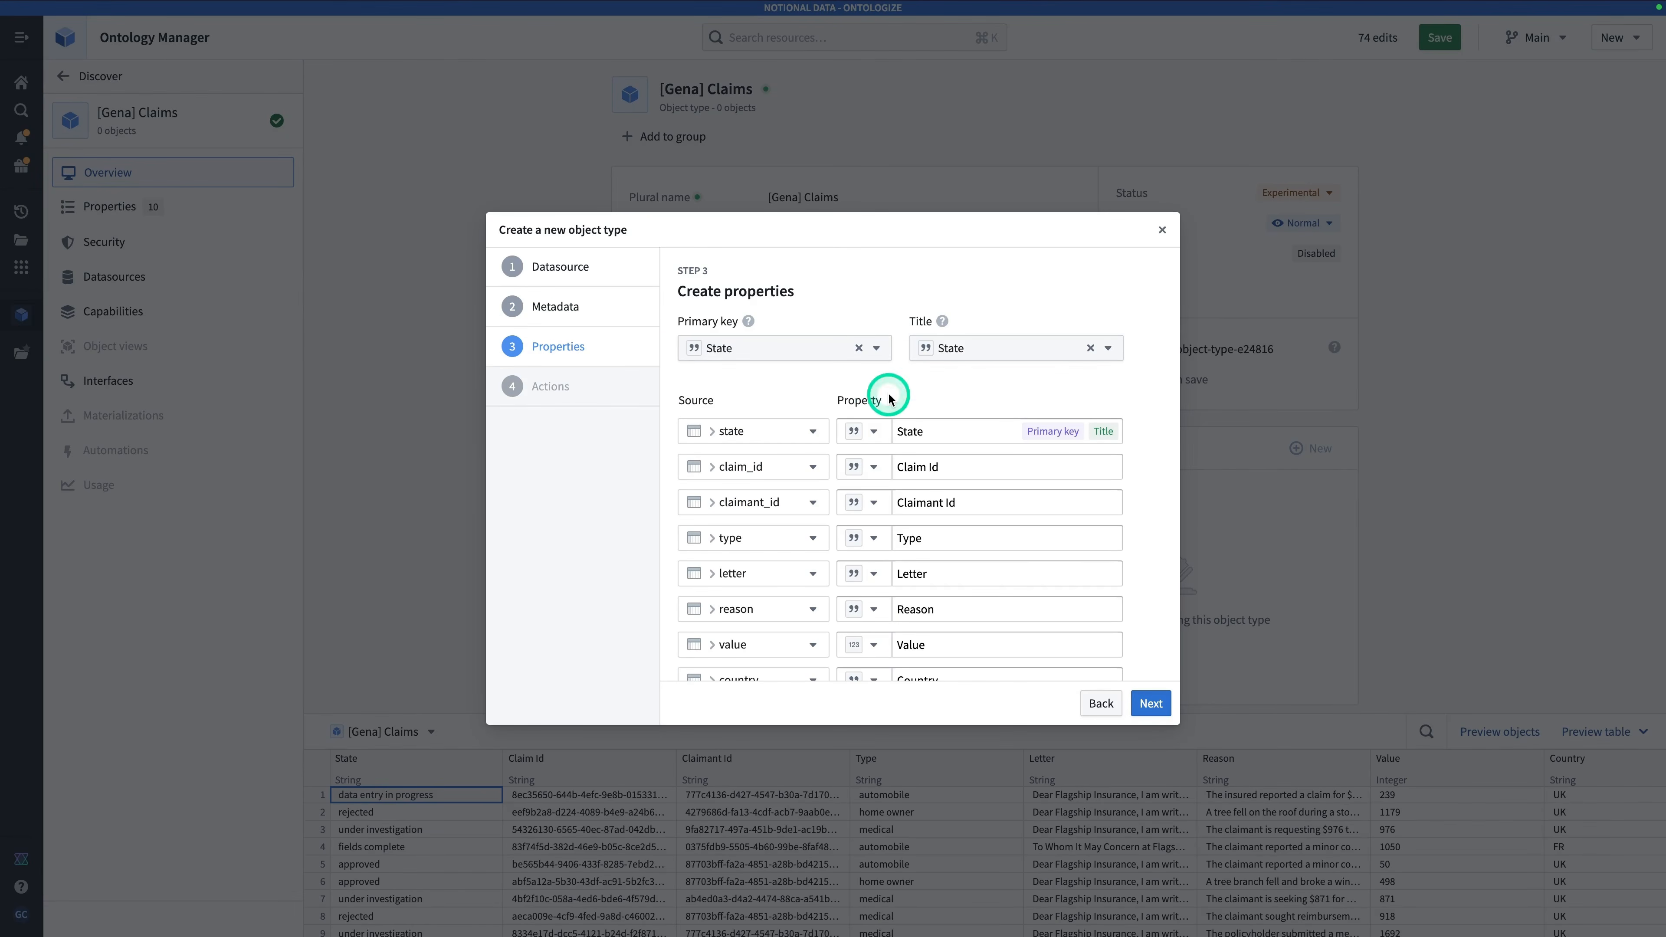
# Step: Set Claim Id as both primary key and title, and create the claims object type without generating any action types
pyautogui.click(837, 353)
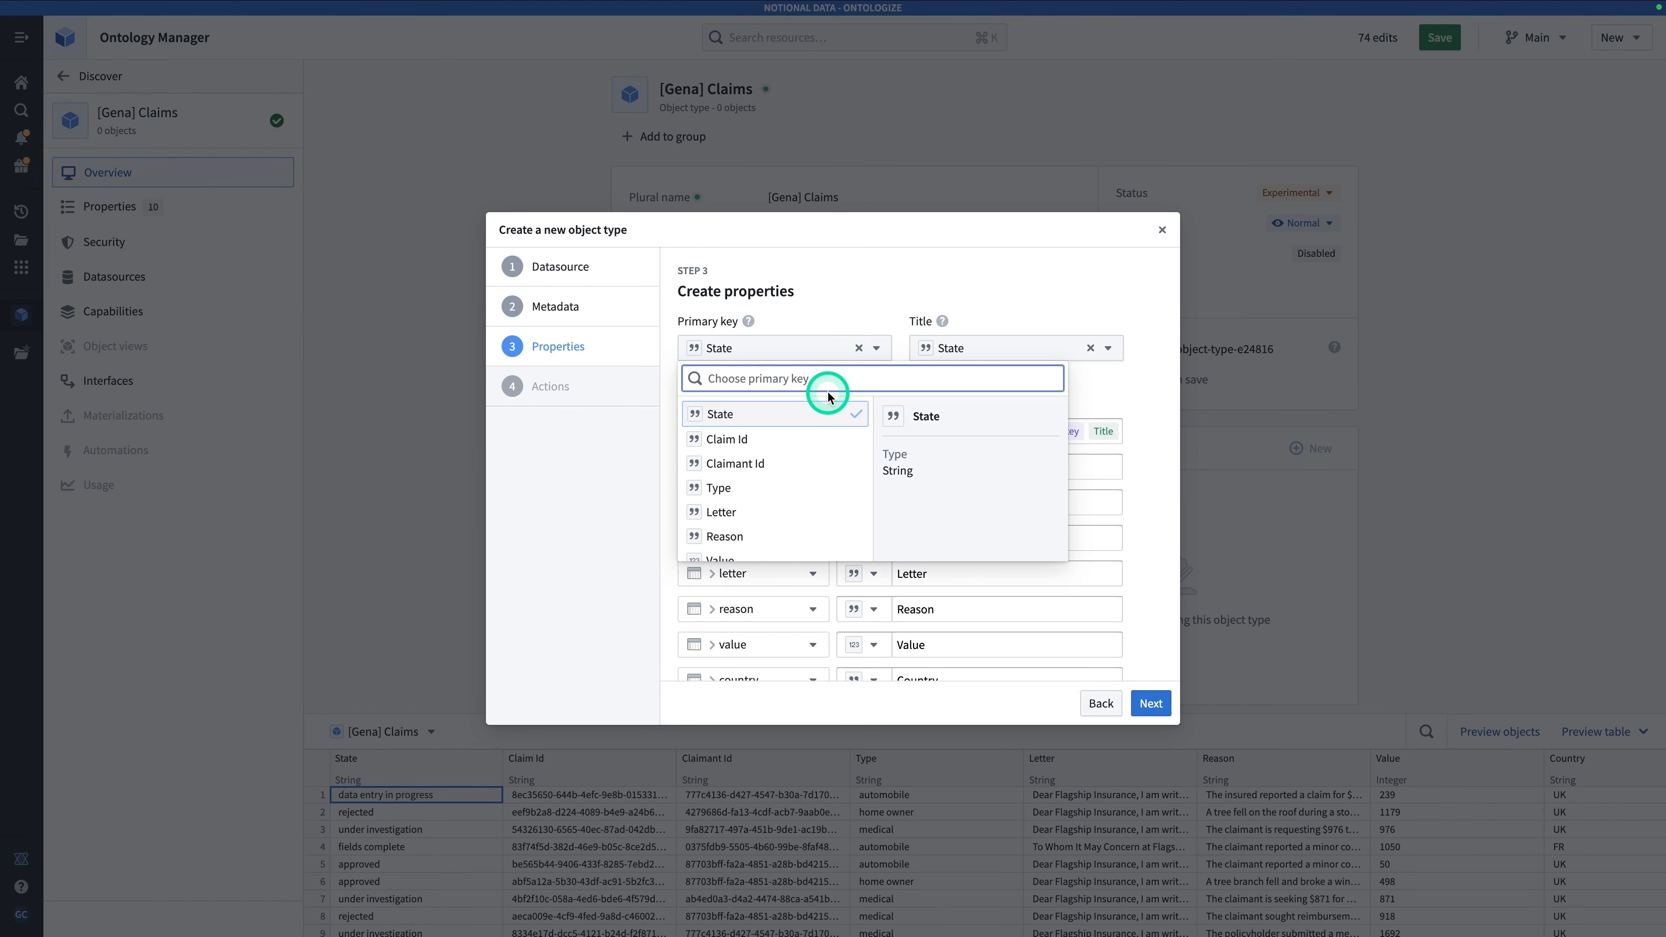
pyautogui.click(807, 440)
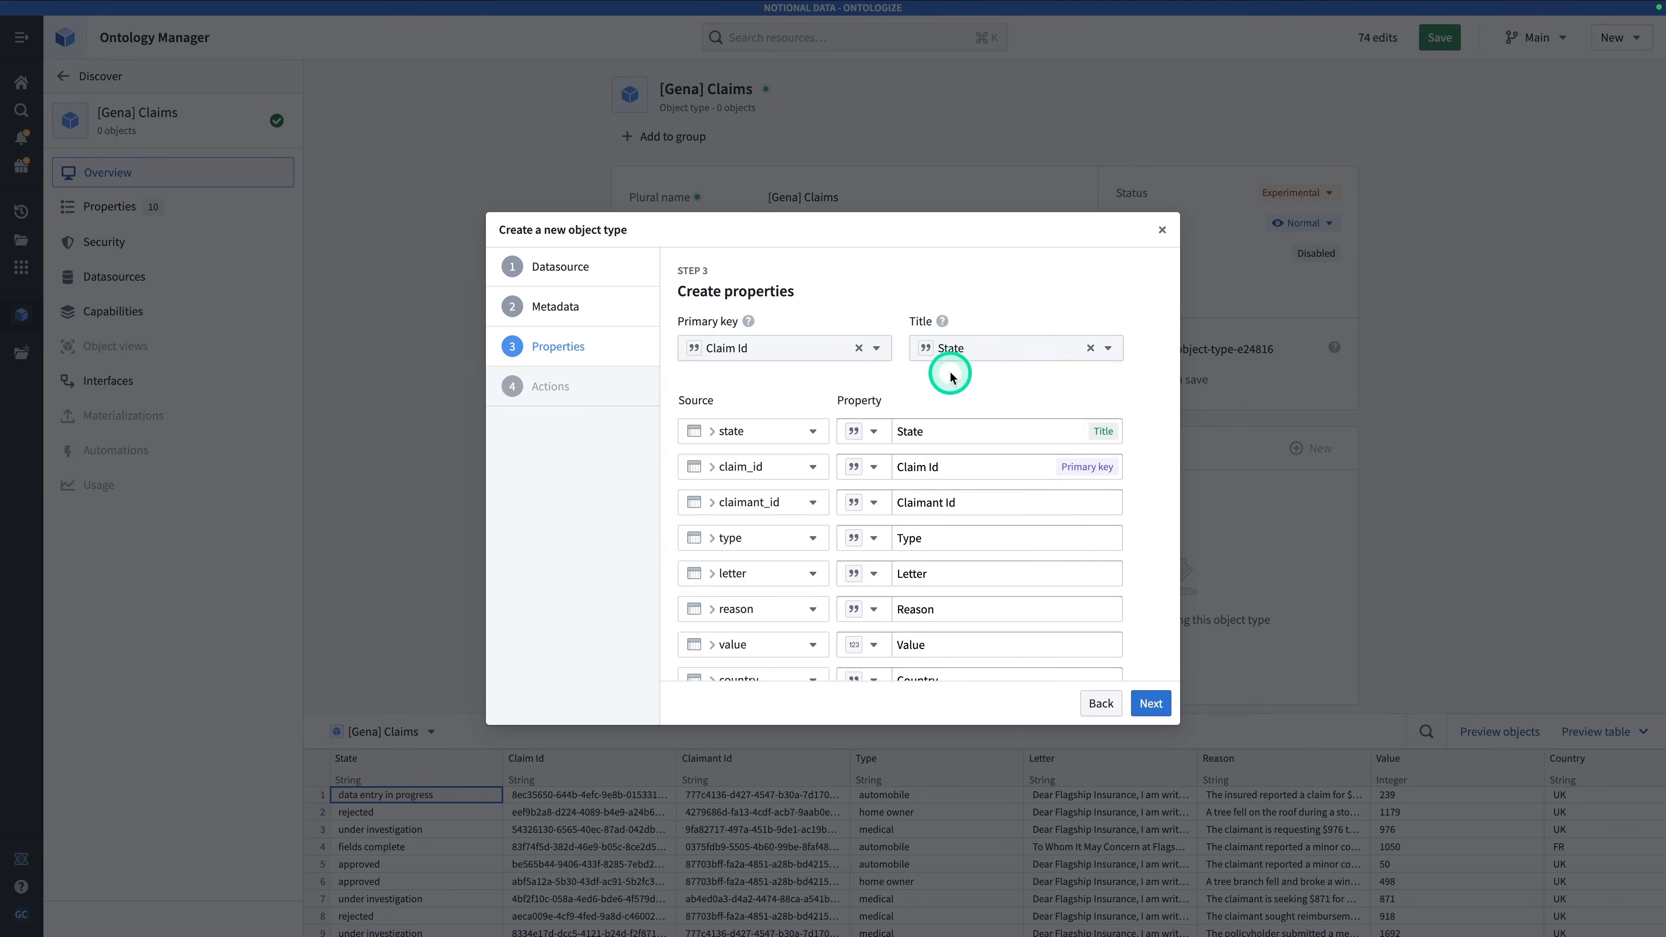
pyautogui.click(978, 348)
pyautogui.click(964, 439)
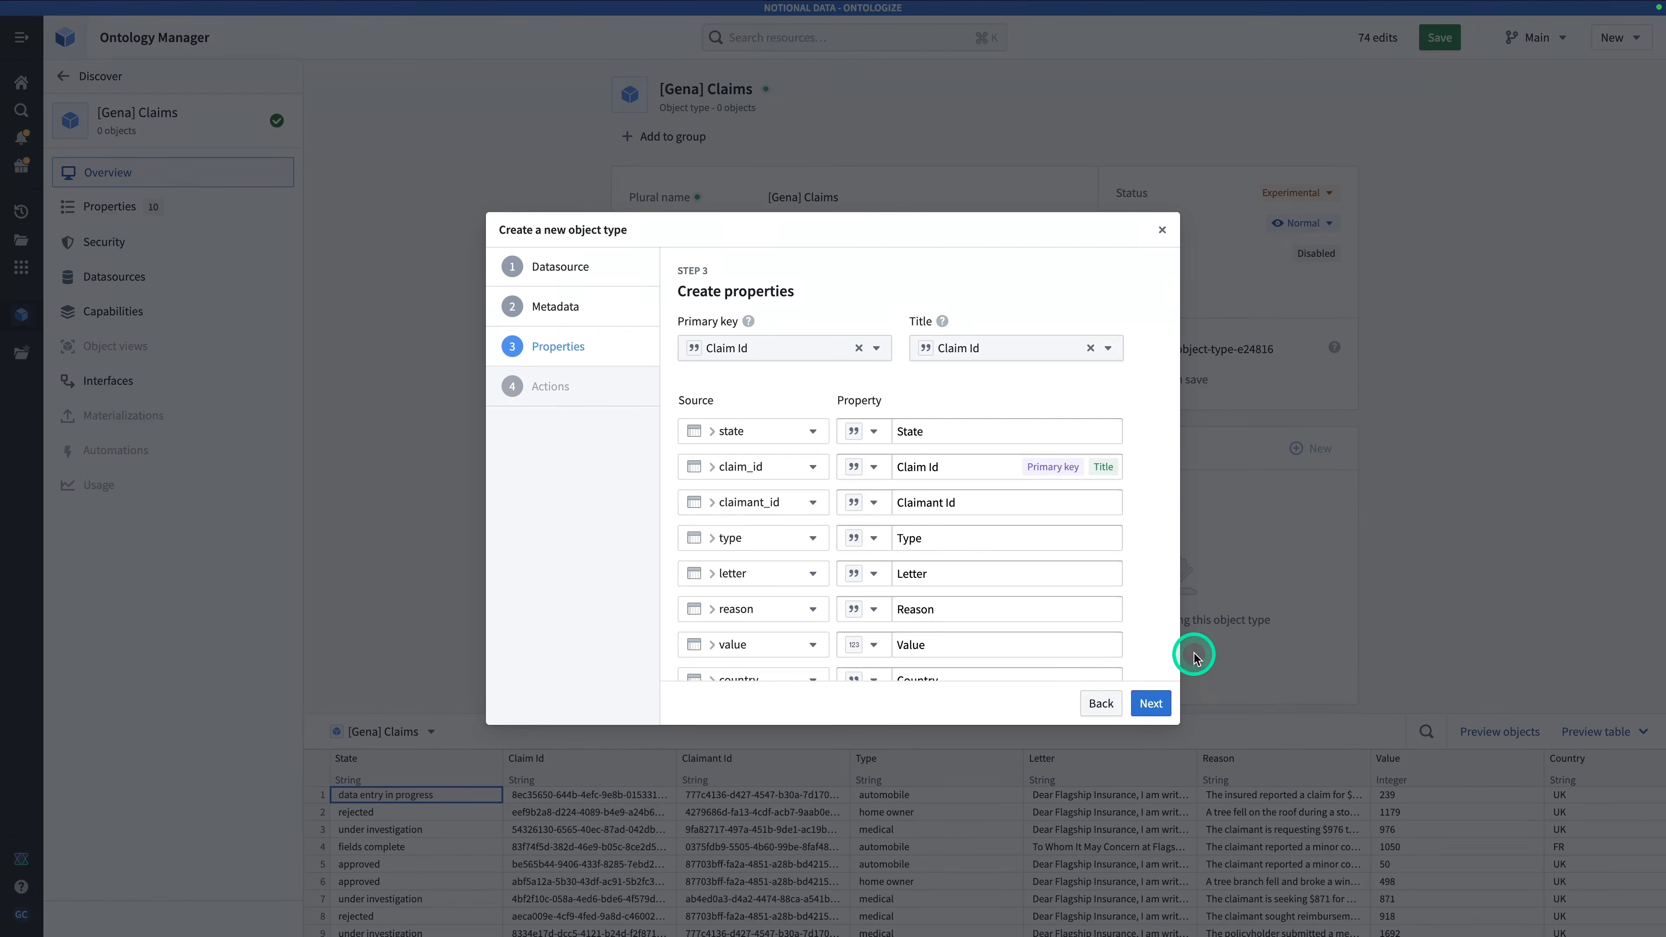
pyautogui.click(1149, 701)
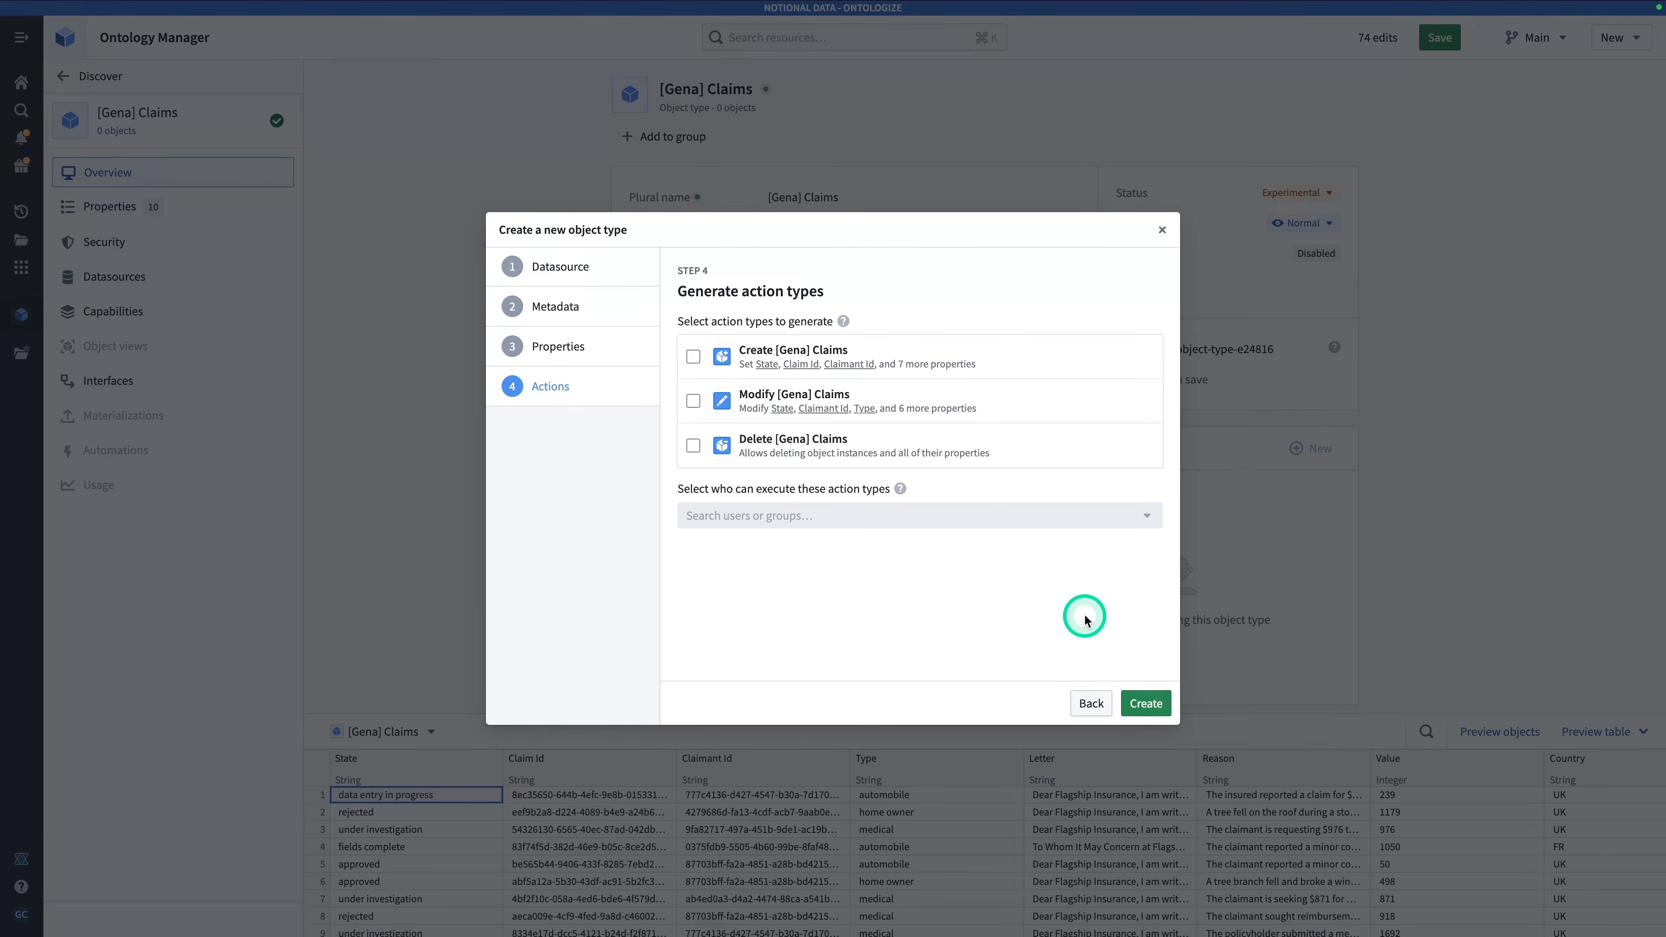
pyautogui.click(1148, 703)
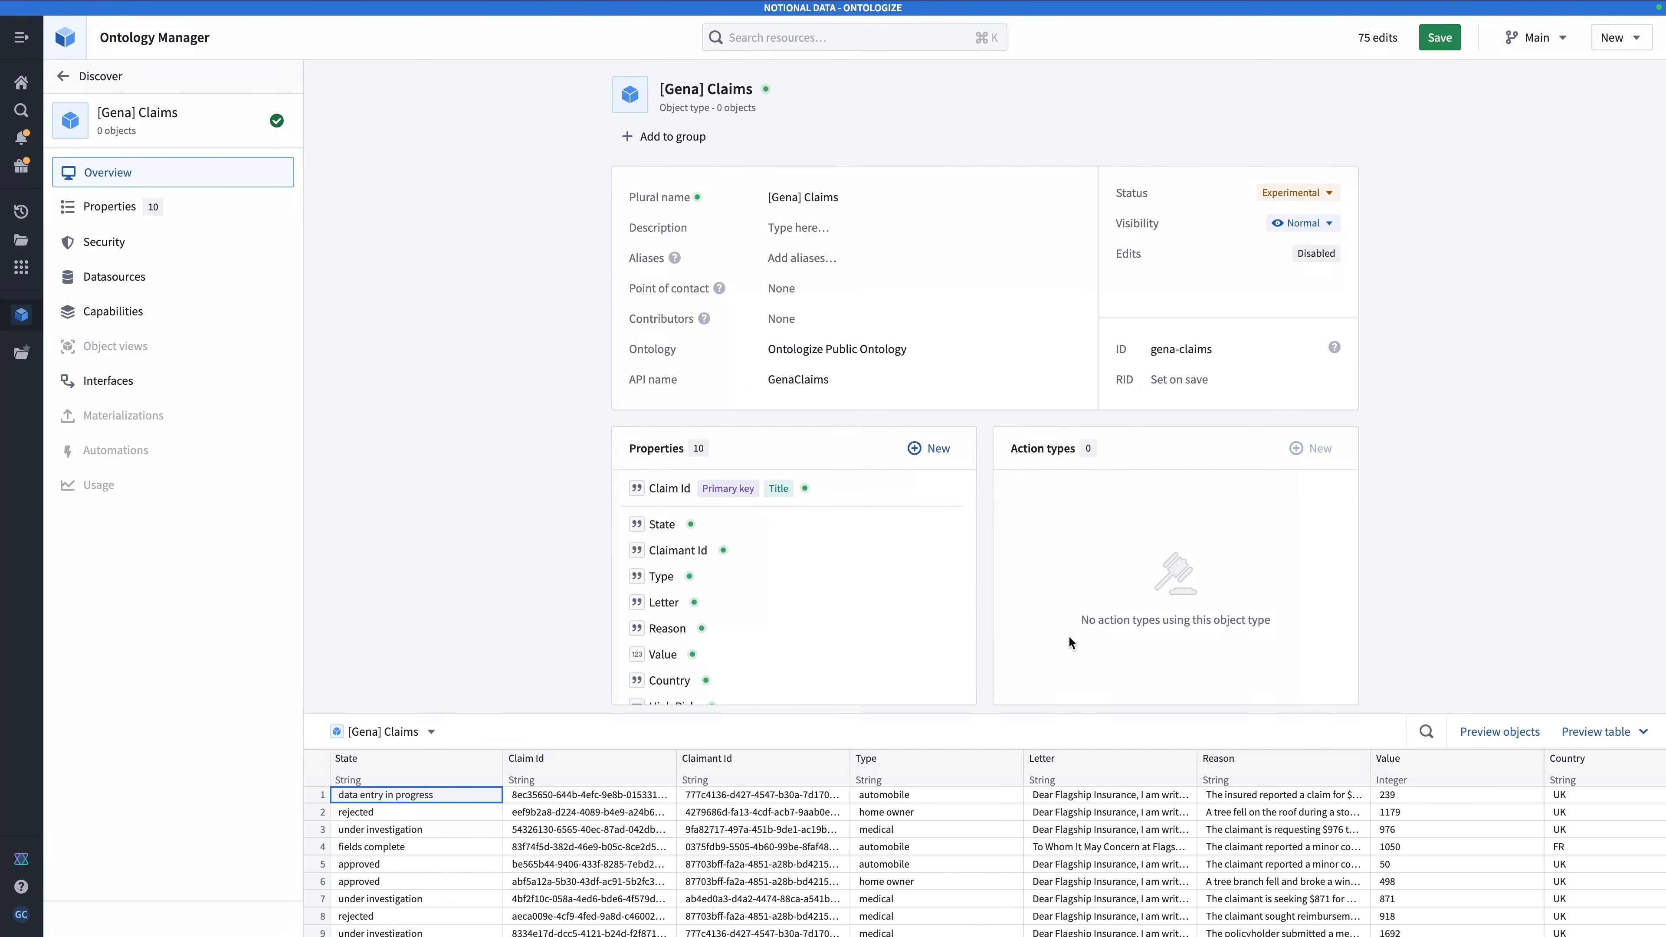
# Step: Start another object type backed by the existing customers (2) dataset and continue to its metadata
pyautogui.click(1613, 40)
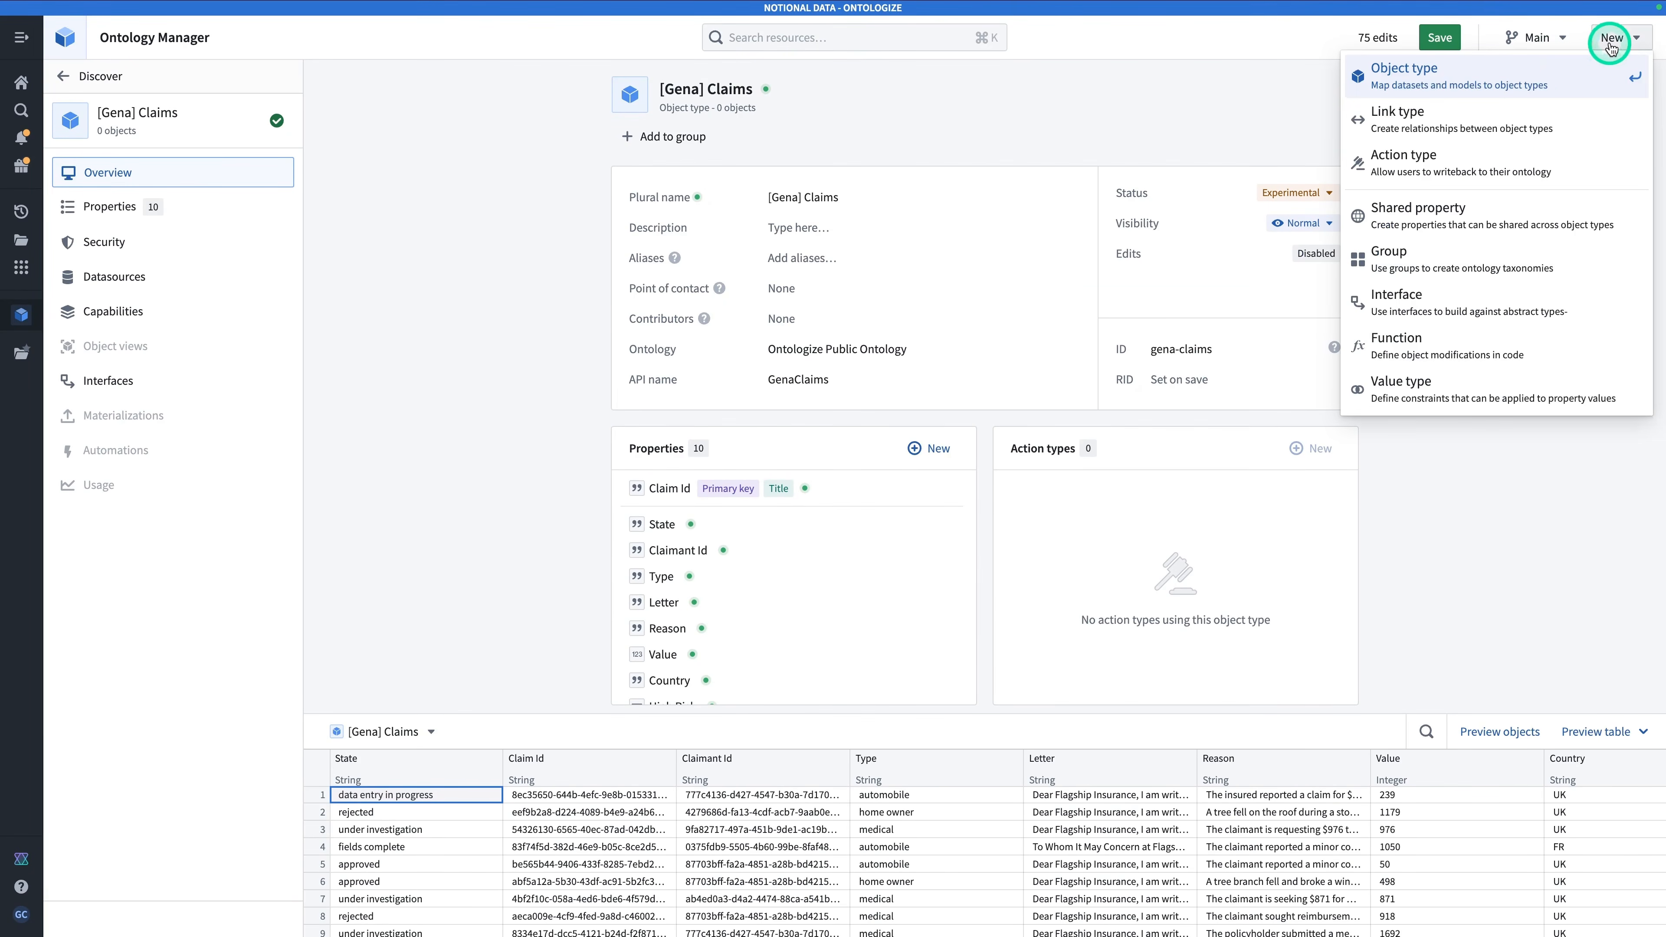
pyautogui.click(1532, 84)
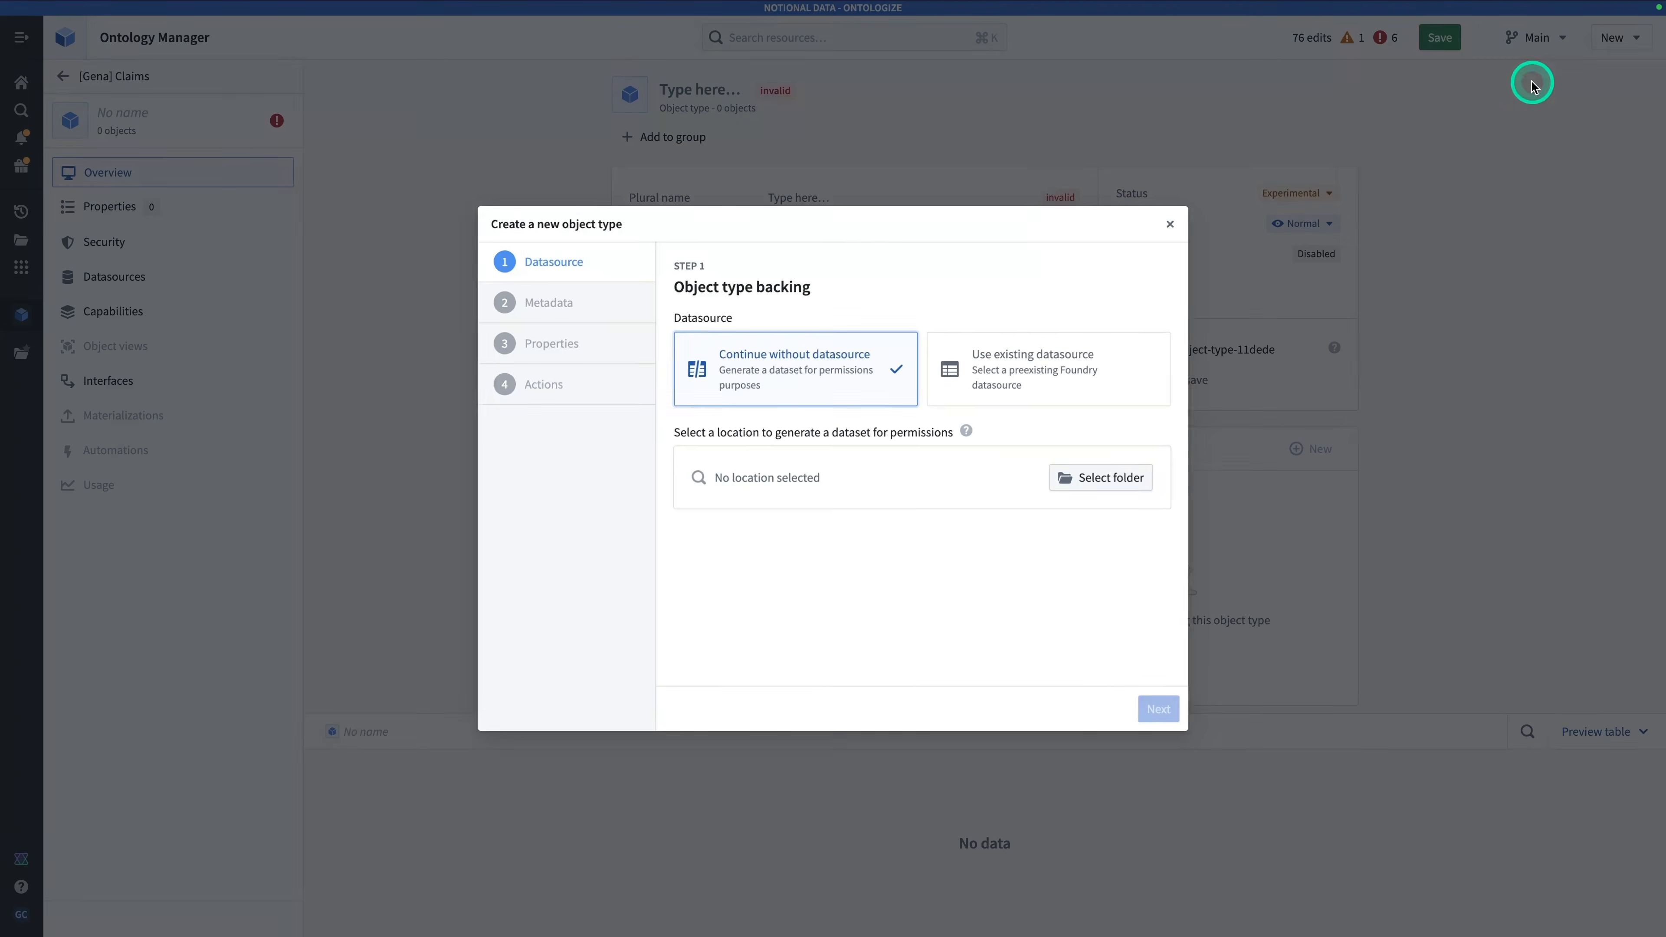
pyautogui.click(1010, 390)
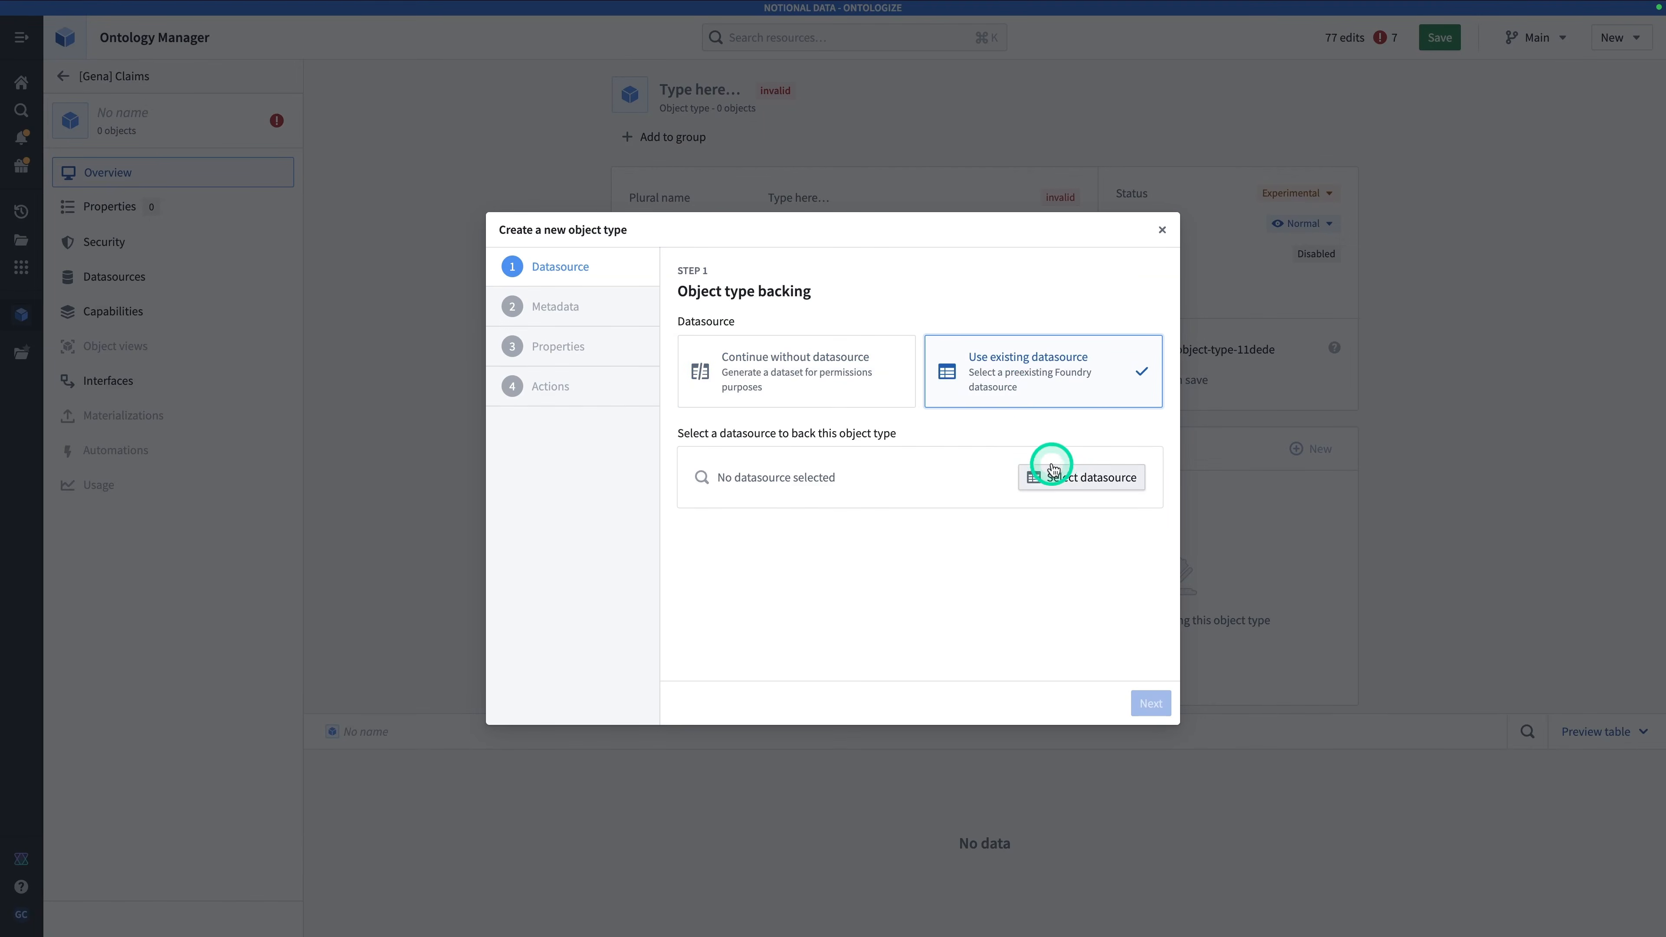
pyautogui.click(1066, 476)
pyautogui.write('customer')
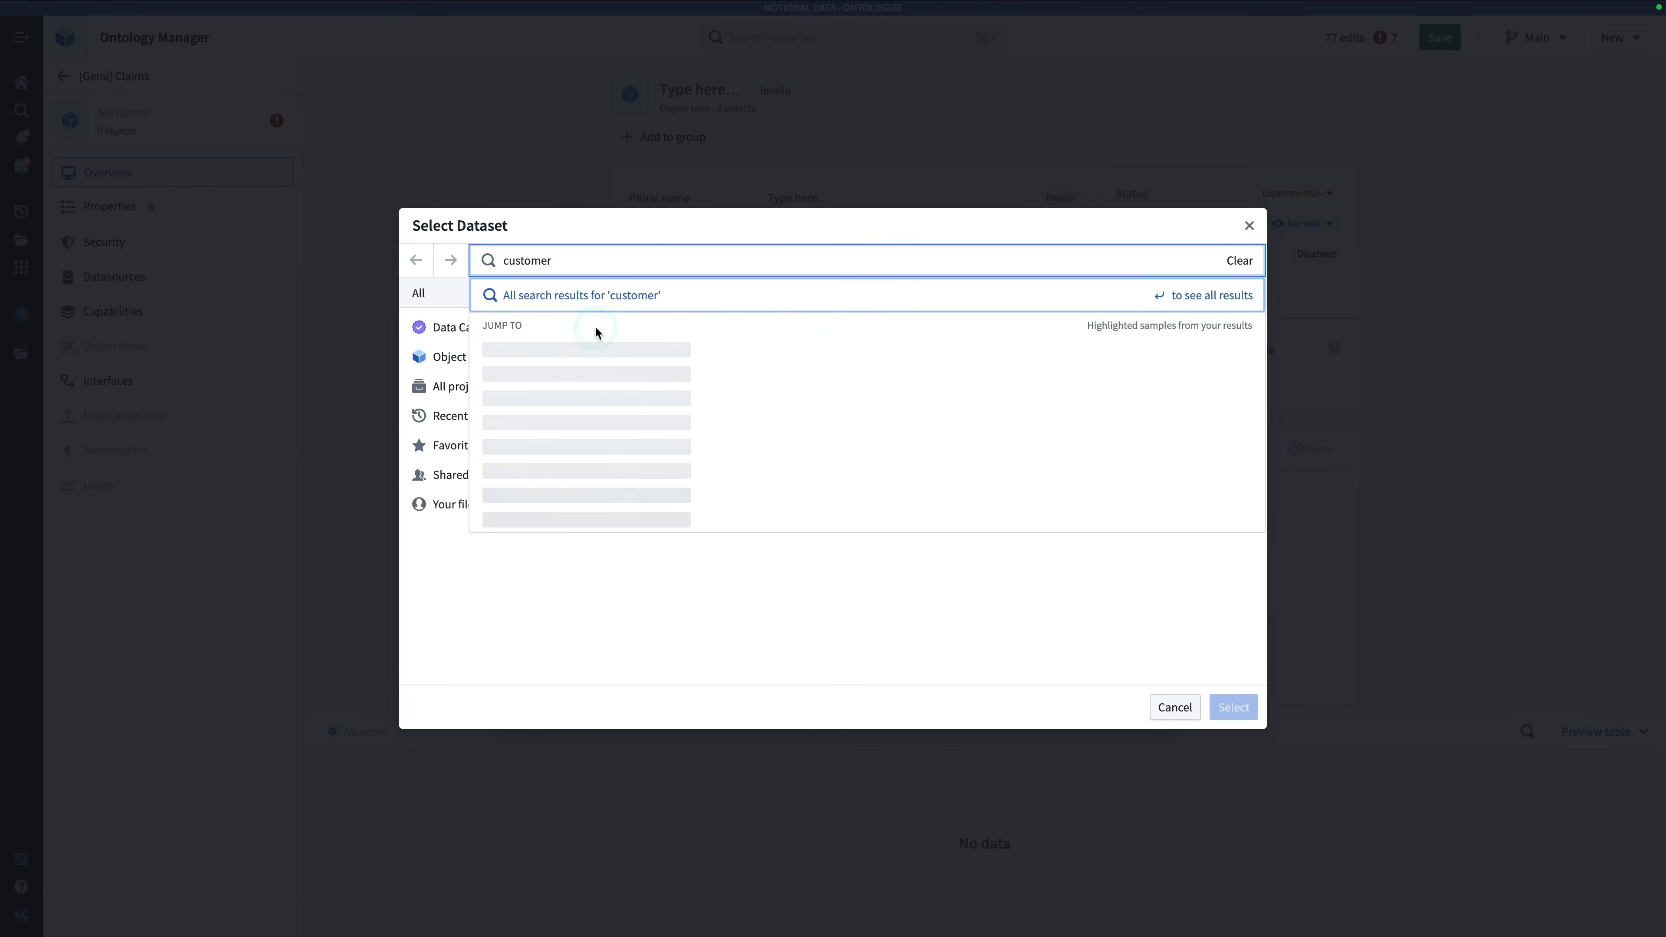
pyautogui.click(609, 350)
pyautogui.click(1151, 703)
# Step: Rename the object type to Customer, prefixed with the owner's first name in square brackets, and continue to its properties
pyautogui.click(858, 352)
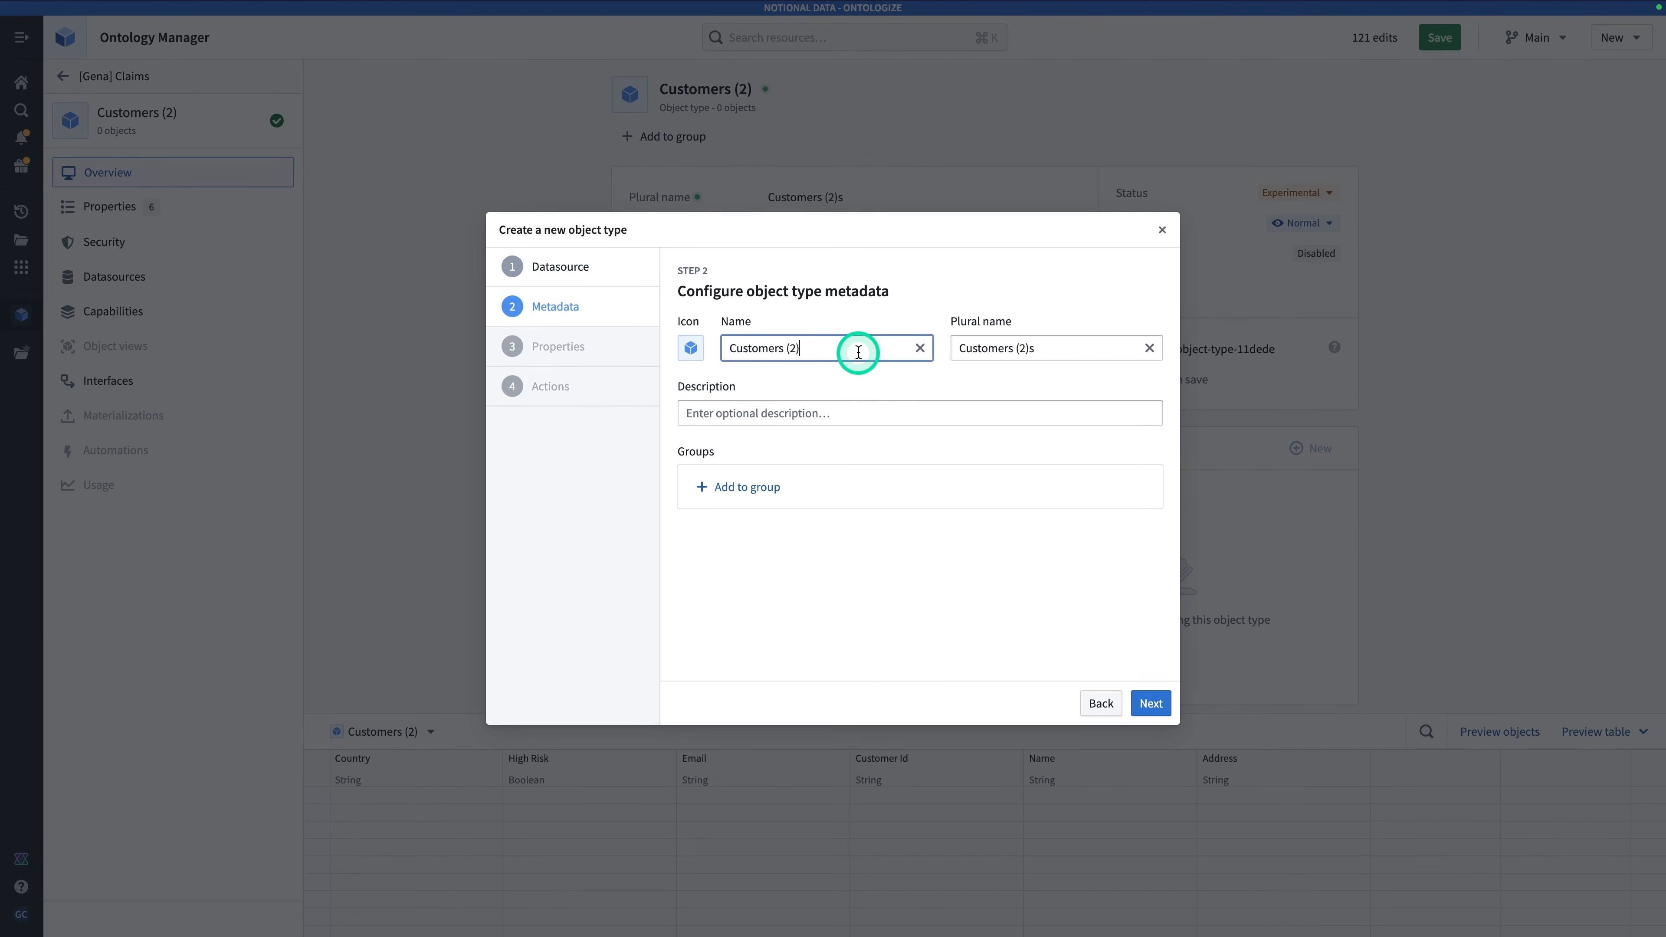
pyautogui.press('BackSpace')
pyautogui.press('BackSpace')
pyautogui.press('BackSpace')
pyautogui.press('BackSpace')
pyautogui.press('BackSpace')
pyautogui.write('Gena]')
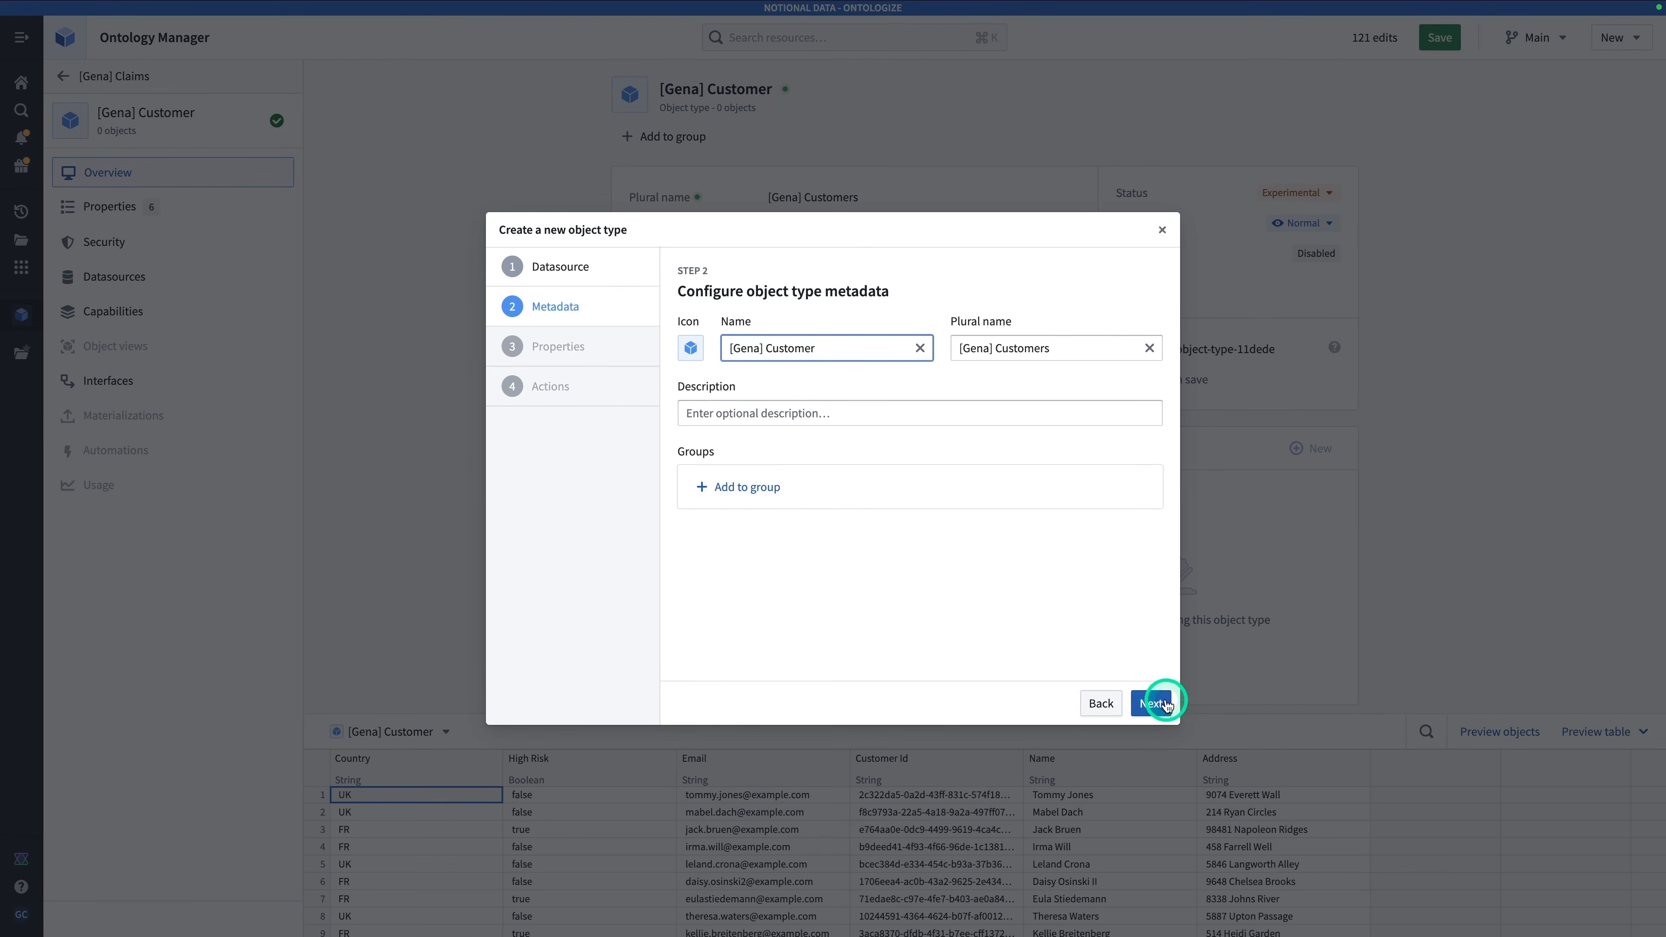
pyautogui.click(1165, 704)
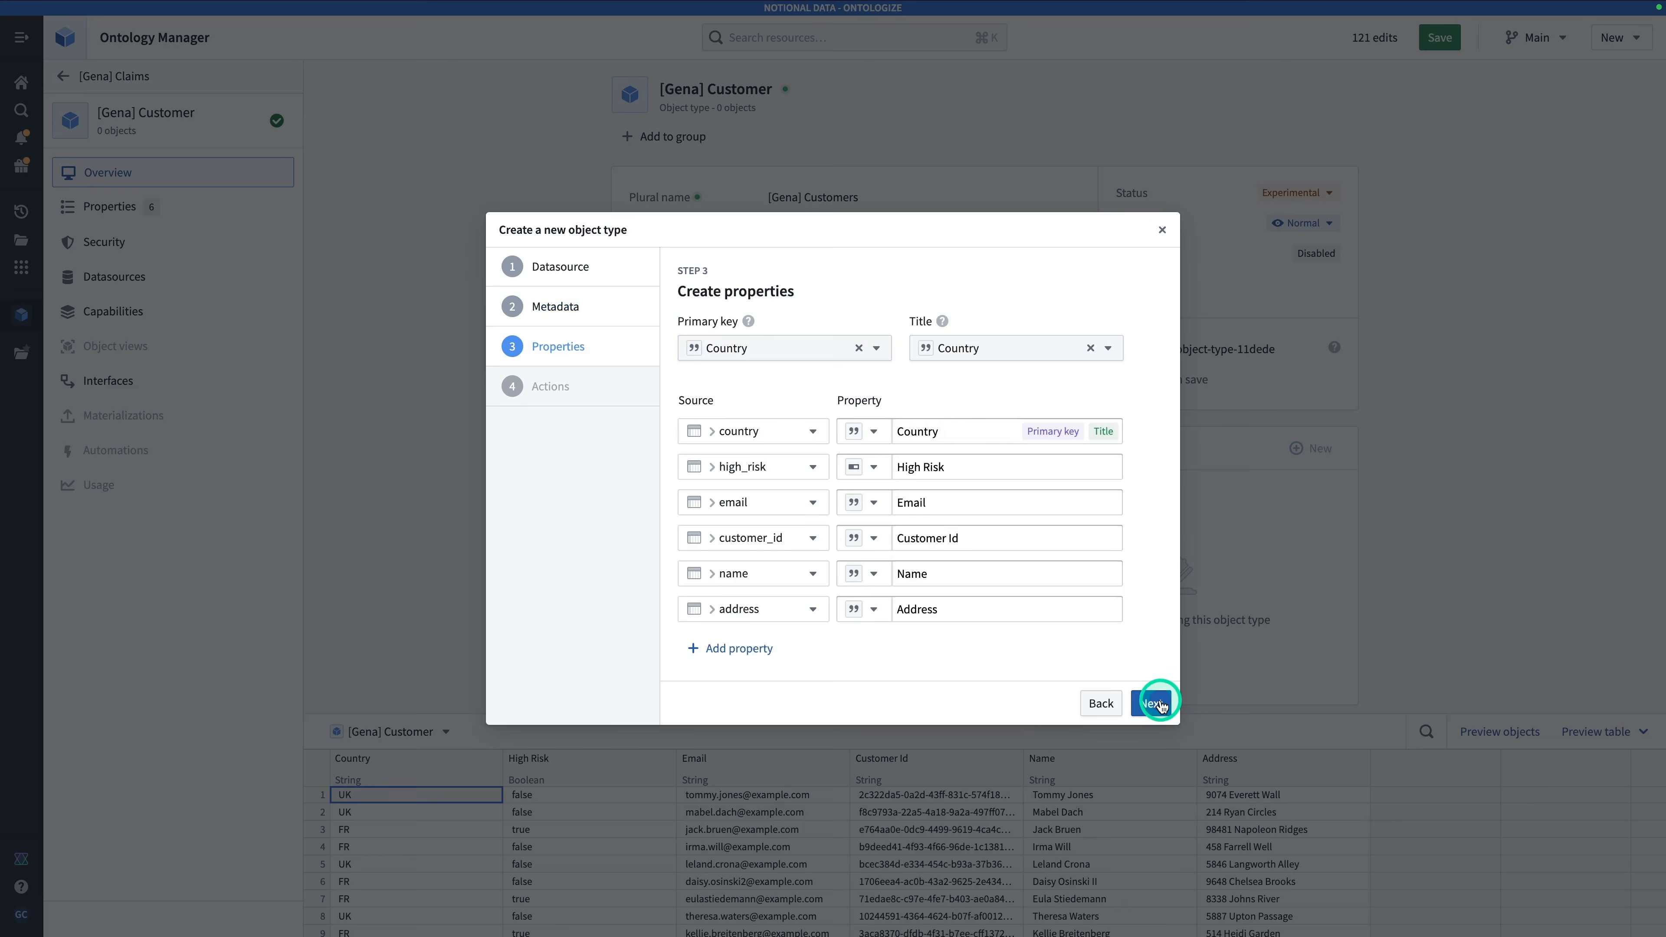
# Step: Set Customer Id as primary key and Name as title, and create the customer object type without generating any action types
pyautogui.click(781, 347)
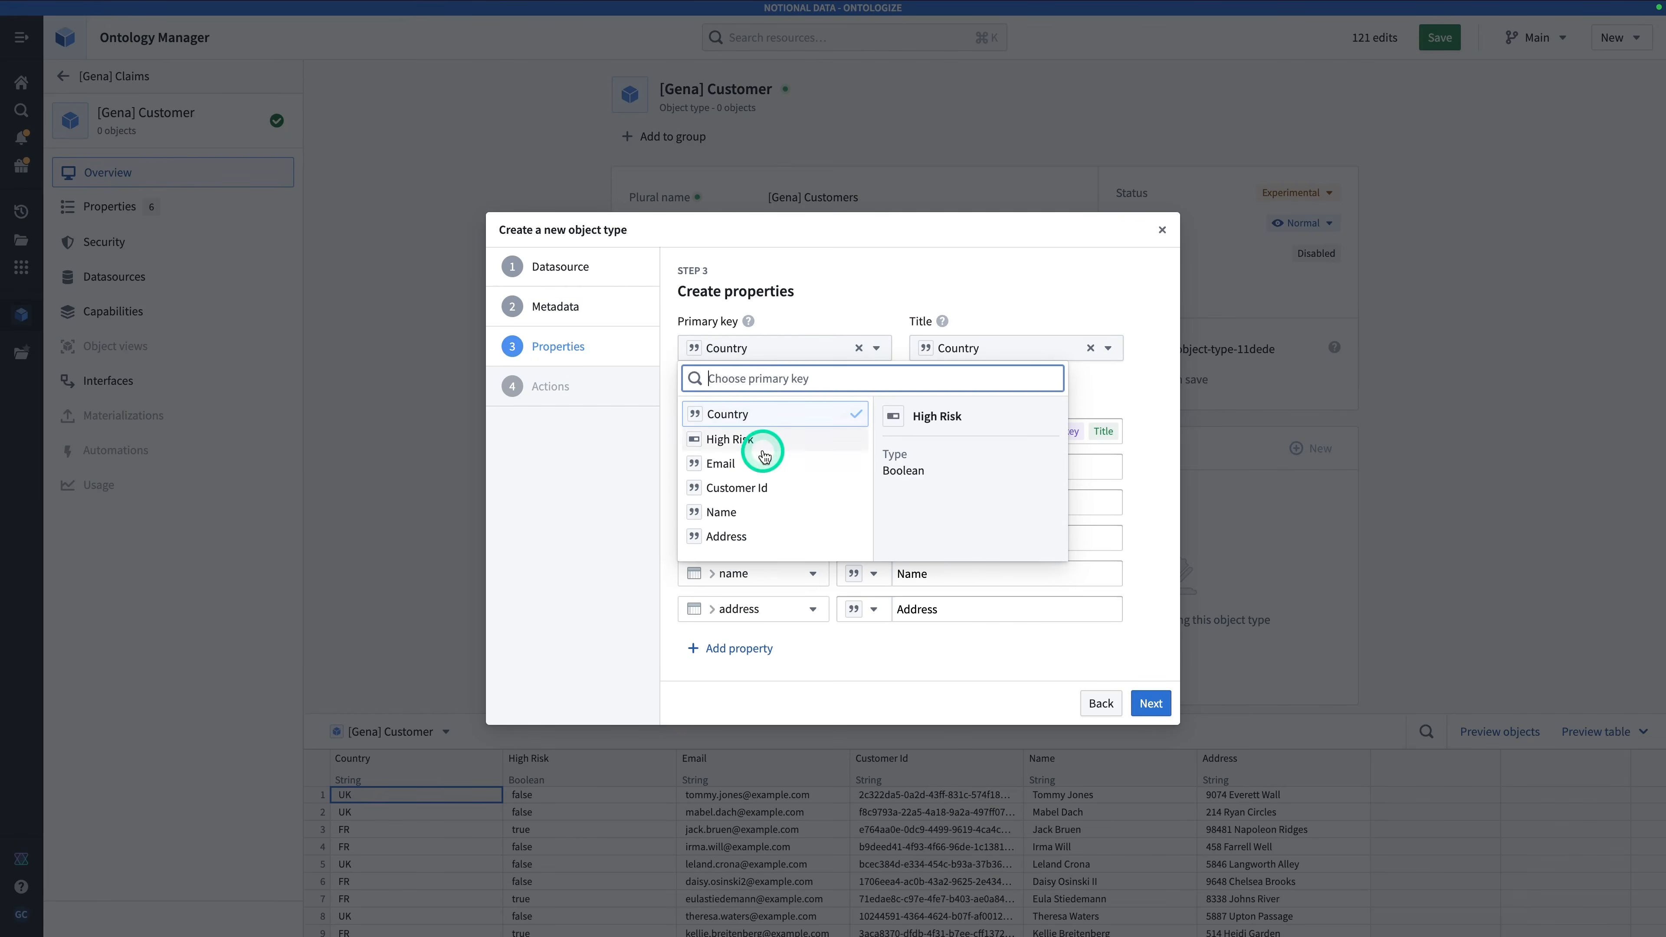
pyautogui.click(781, 486)
pyautogui.click(940, 365)
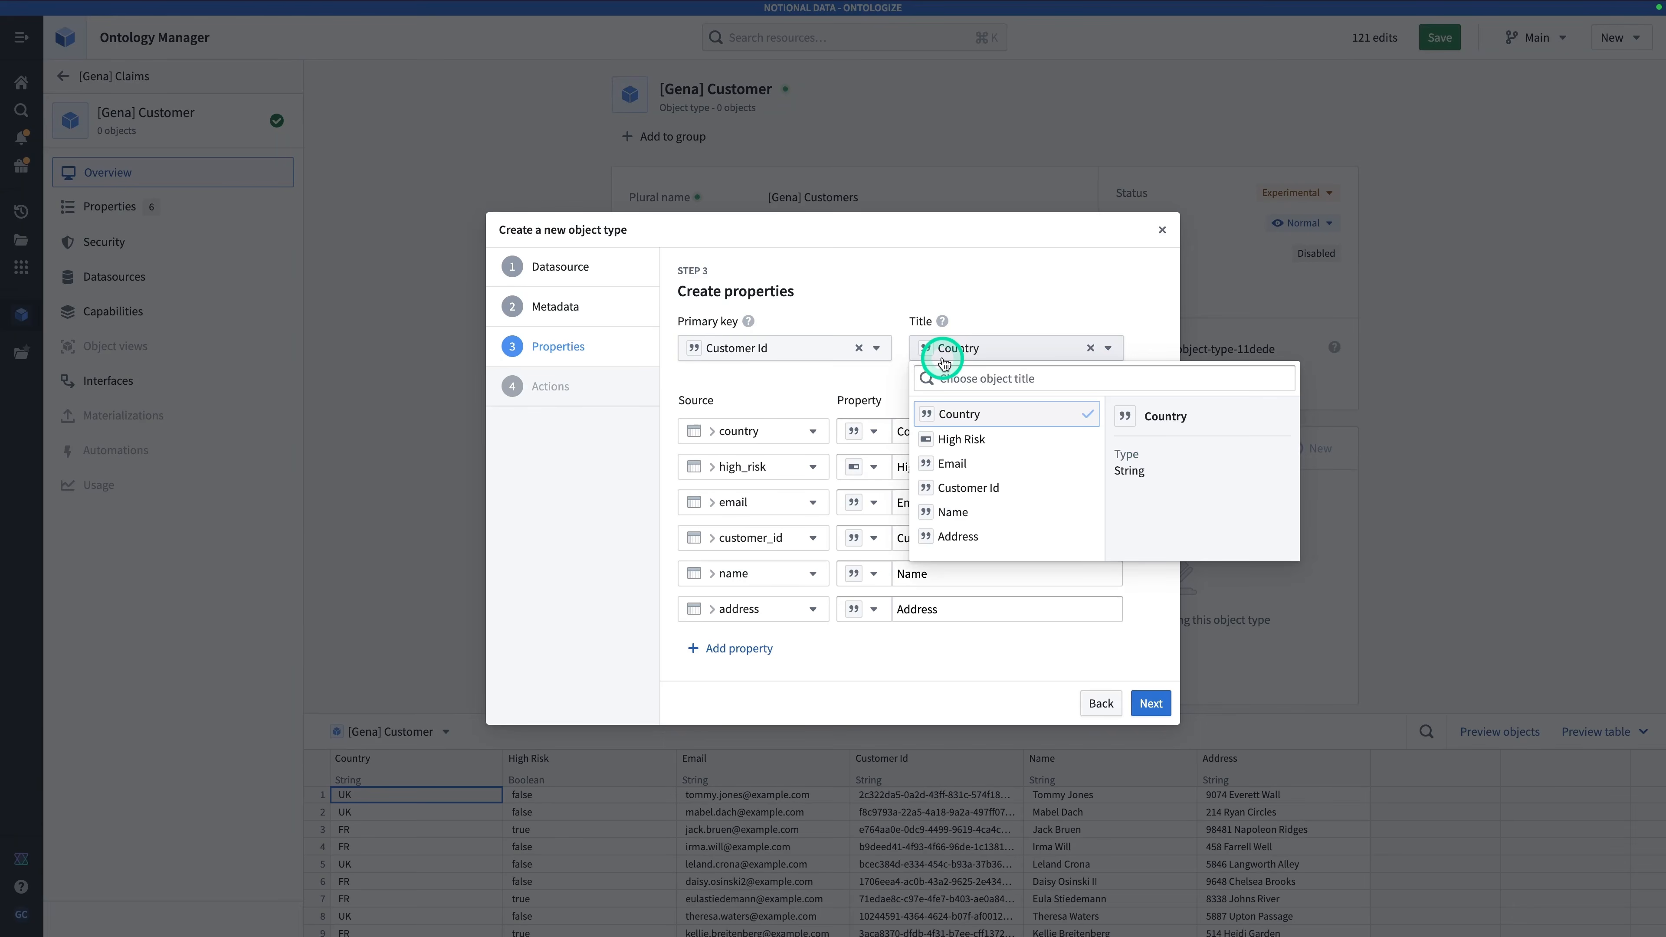
pyautogui.click(951, 412)
pyautogui.click(1151, 702)
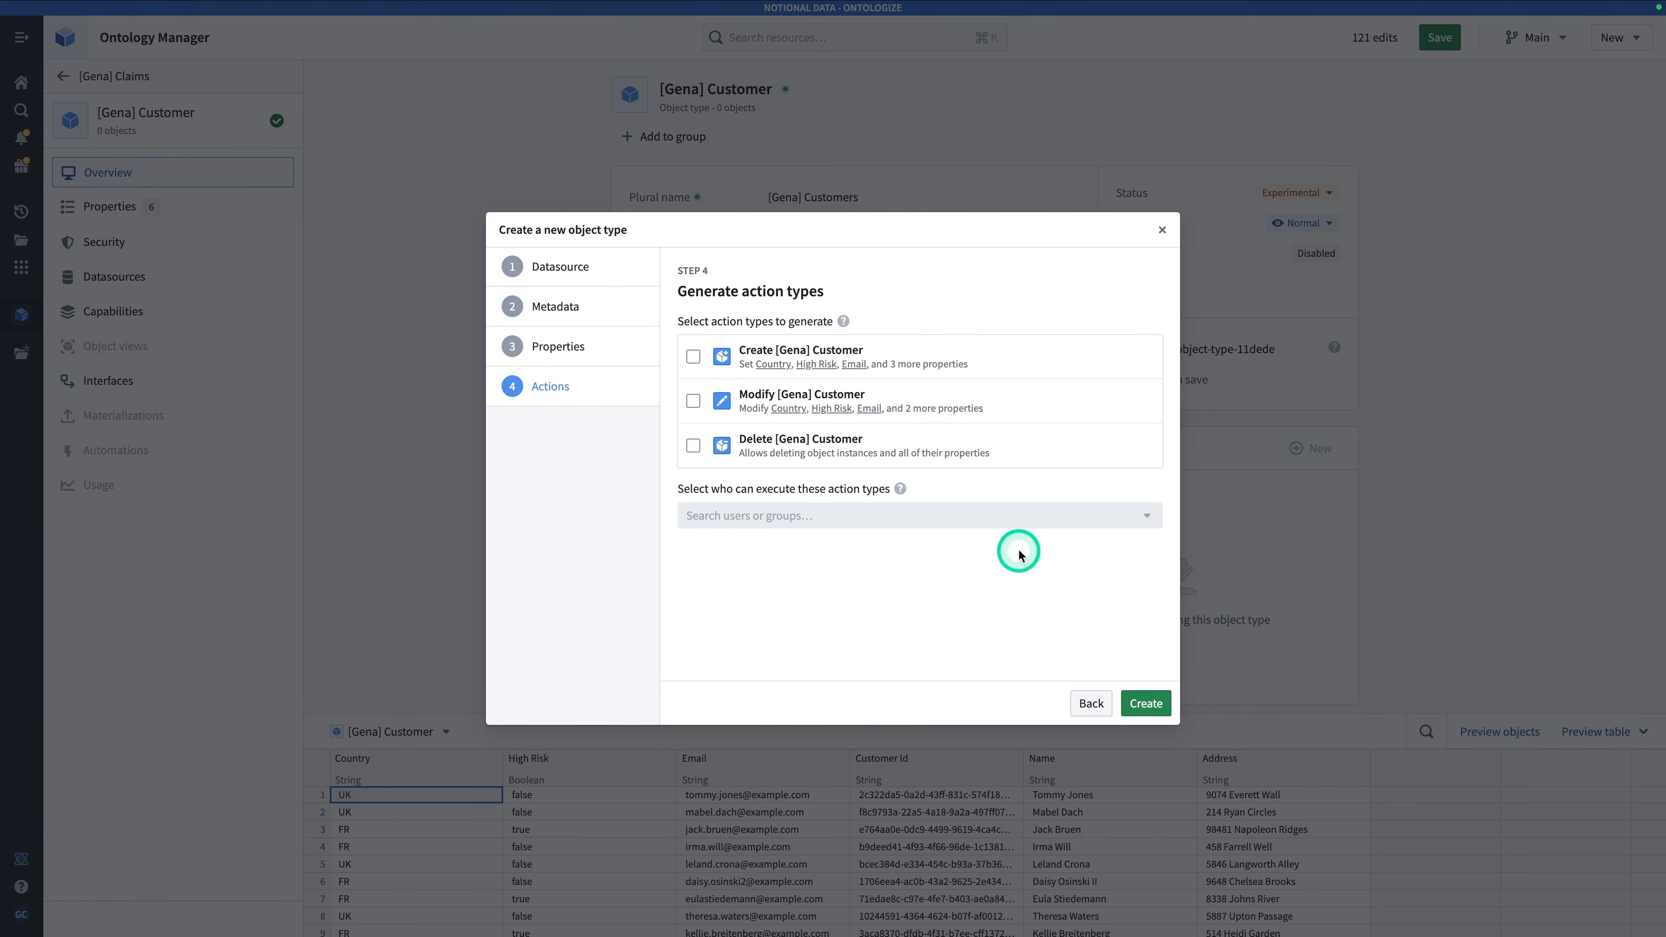
pyautogui.click(1149, 697)
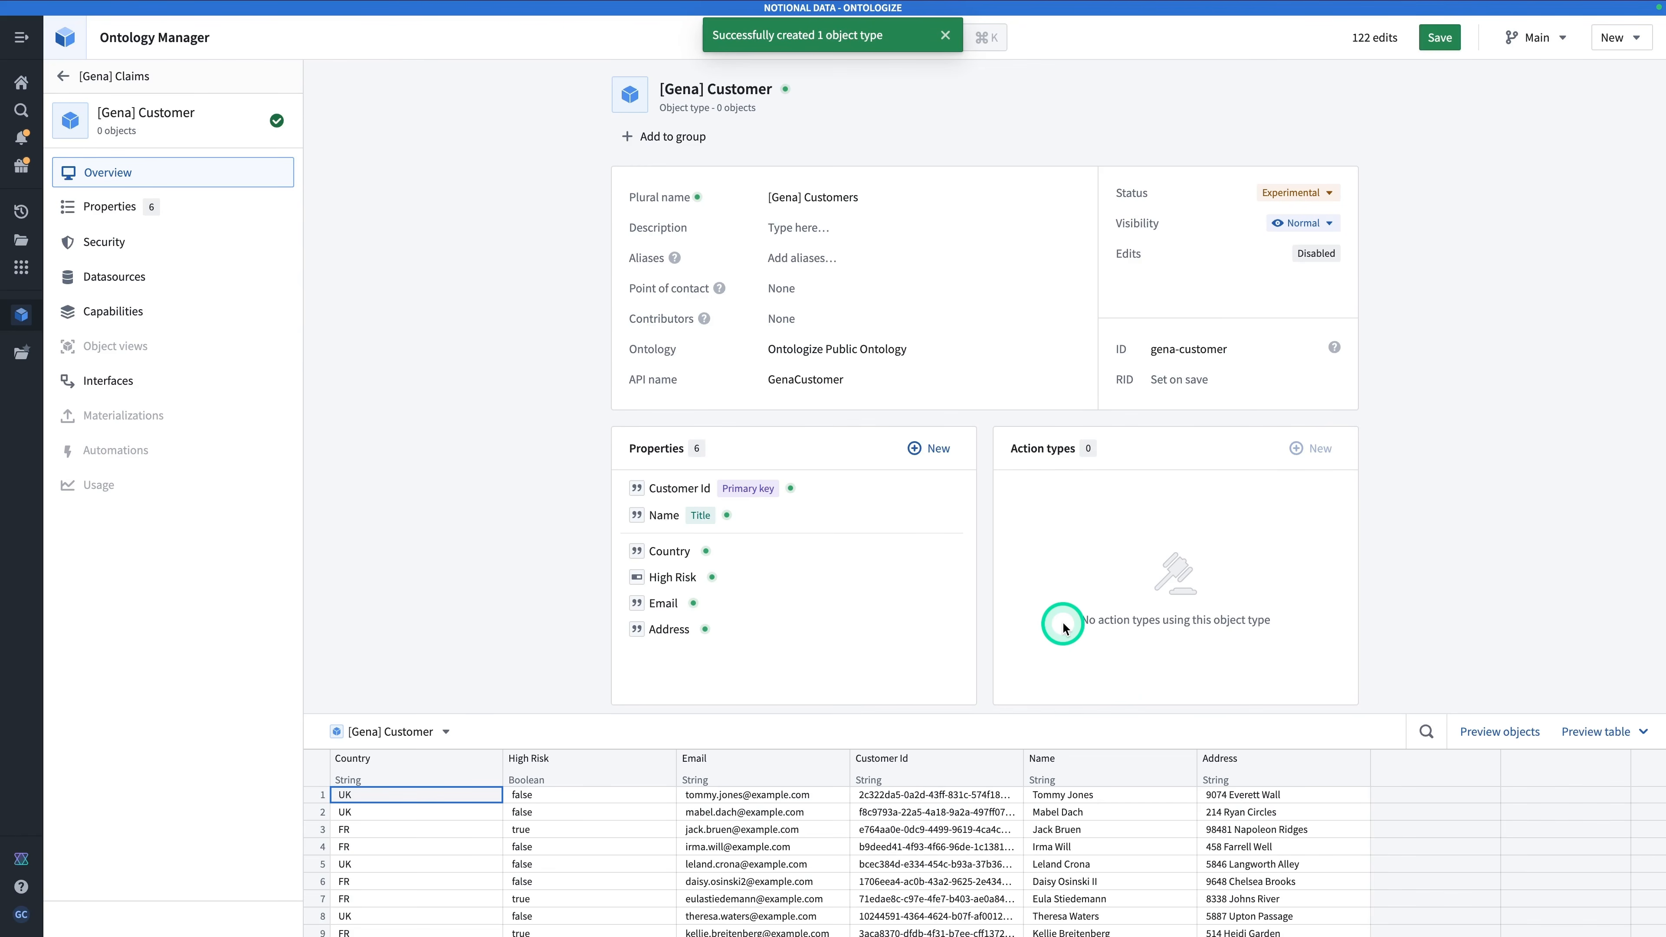
# Step: Start a foreign-key link type from the owner-prefixed Claims object type, using Claimant Id as the foreign key
pyautogui.click(1603, 44)
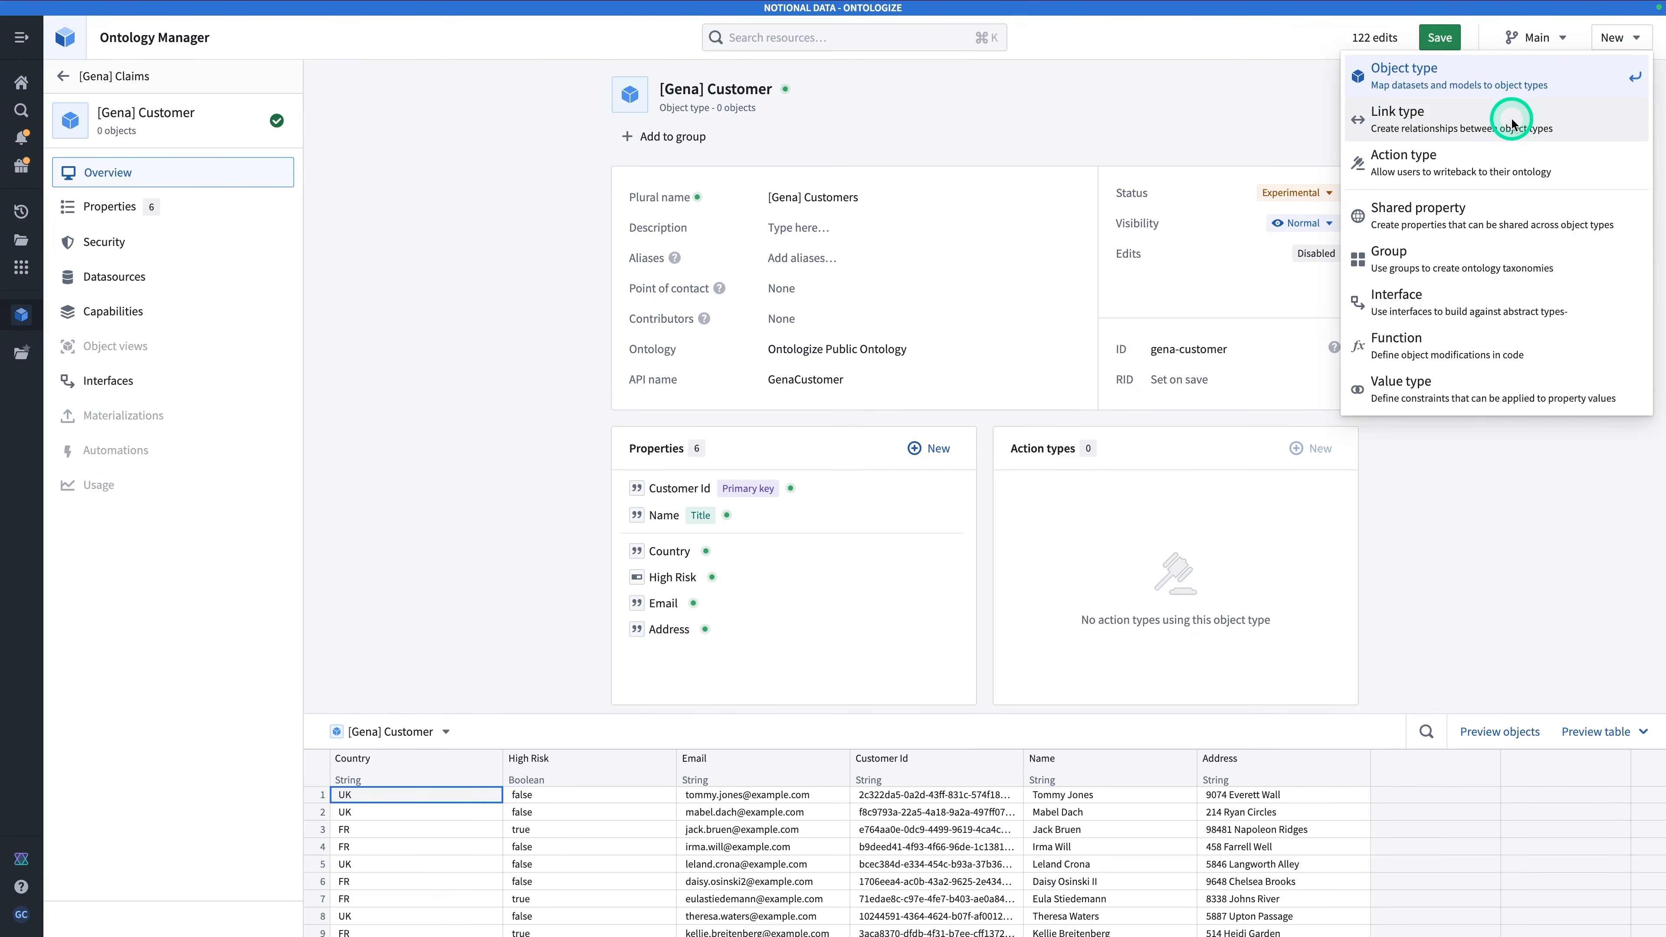
pyautogui.click(1511, 124)
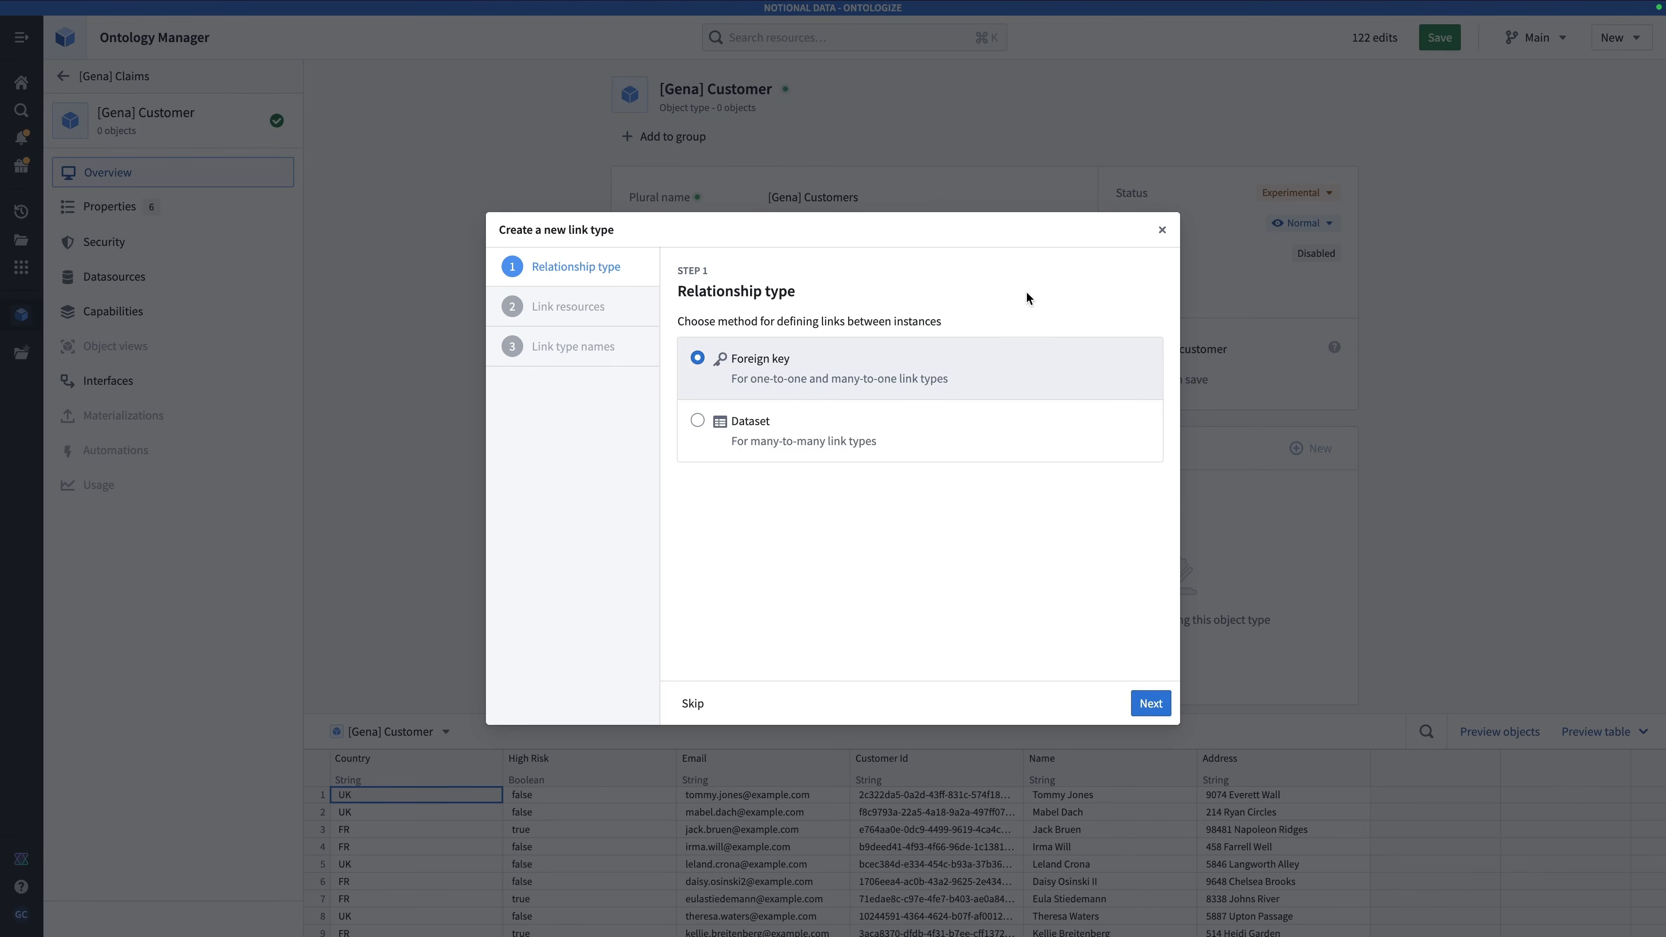
pyautogui.click(1149, 703)
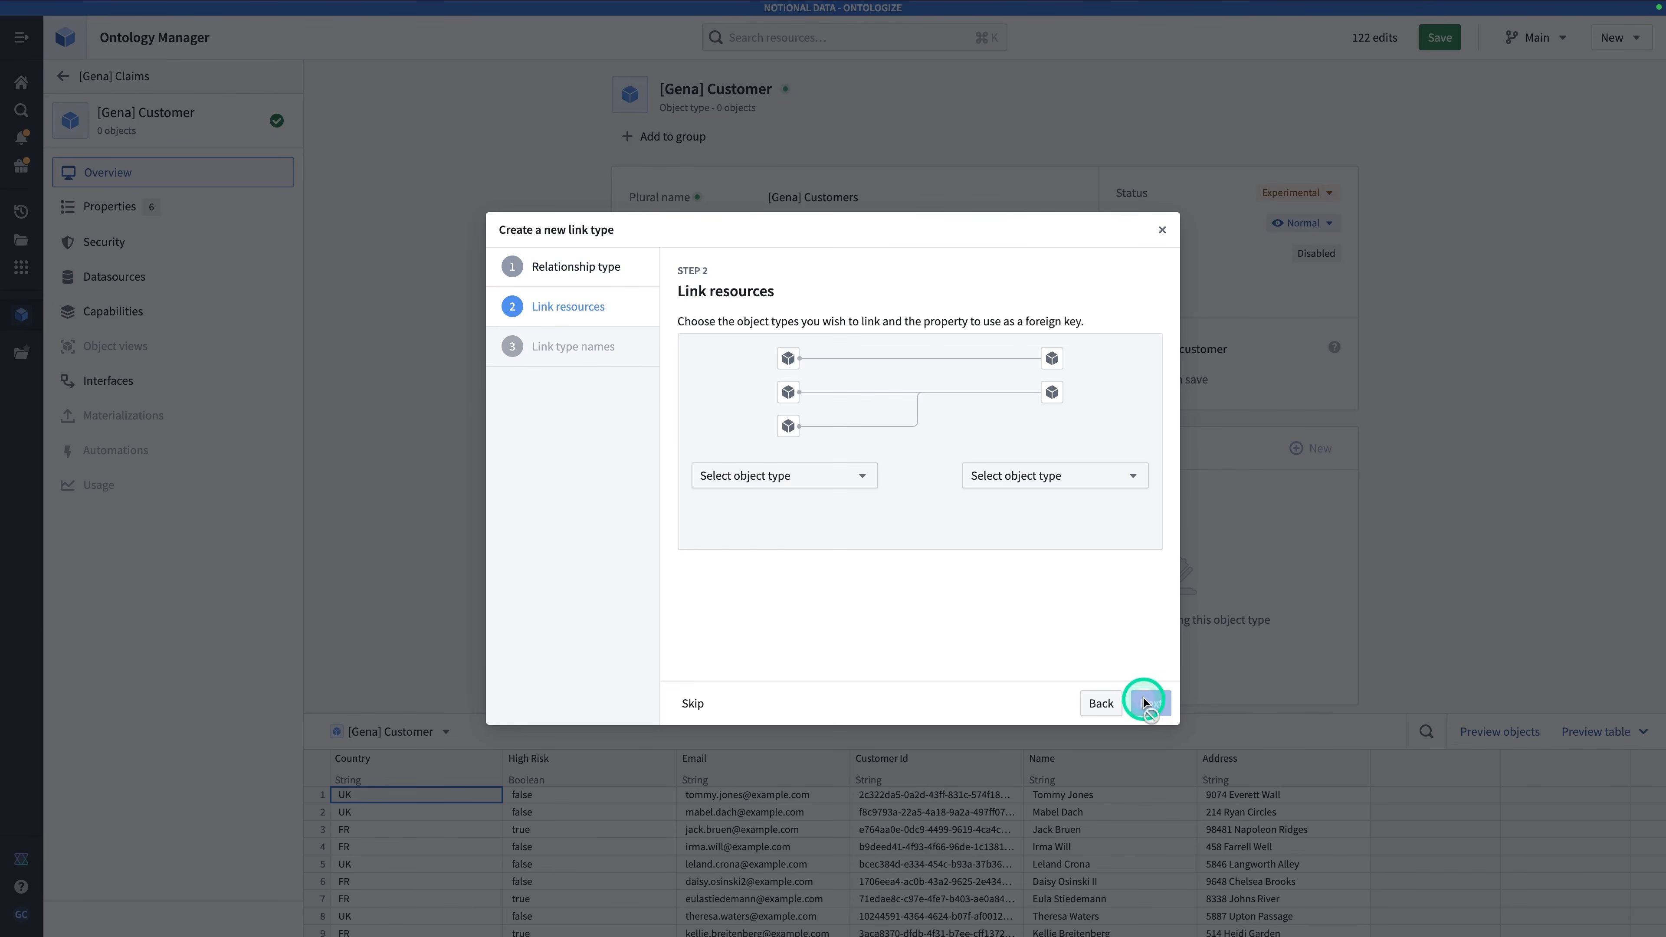
pyautogui.click(832, 484)
pyautogui.write('claim')
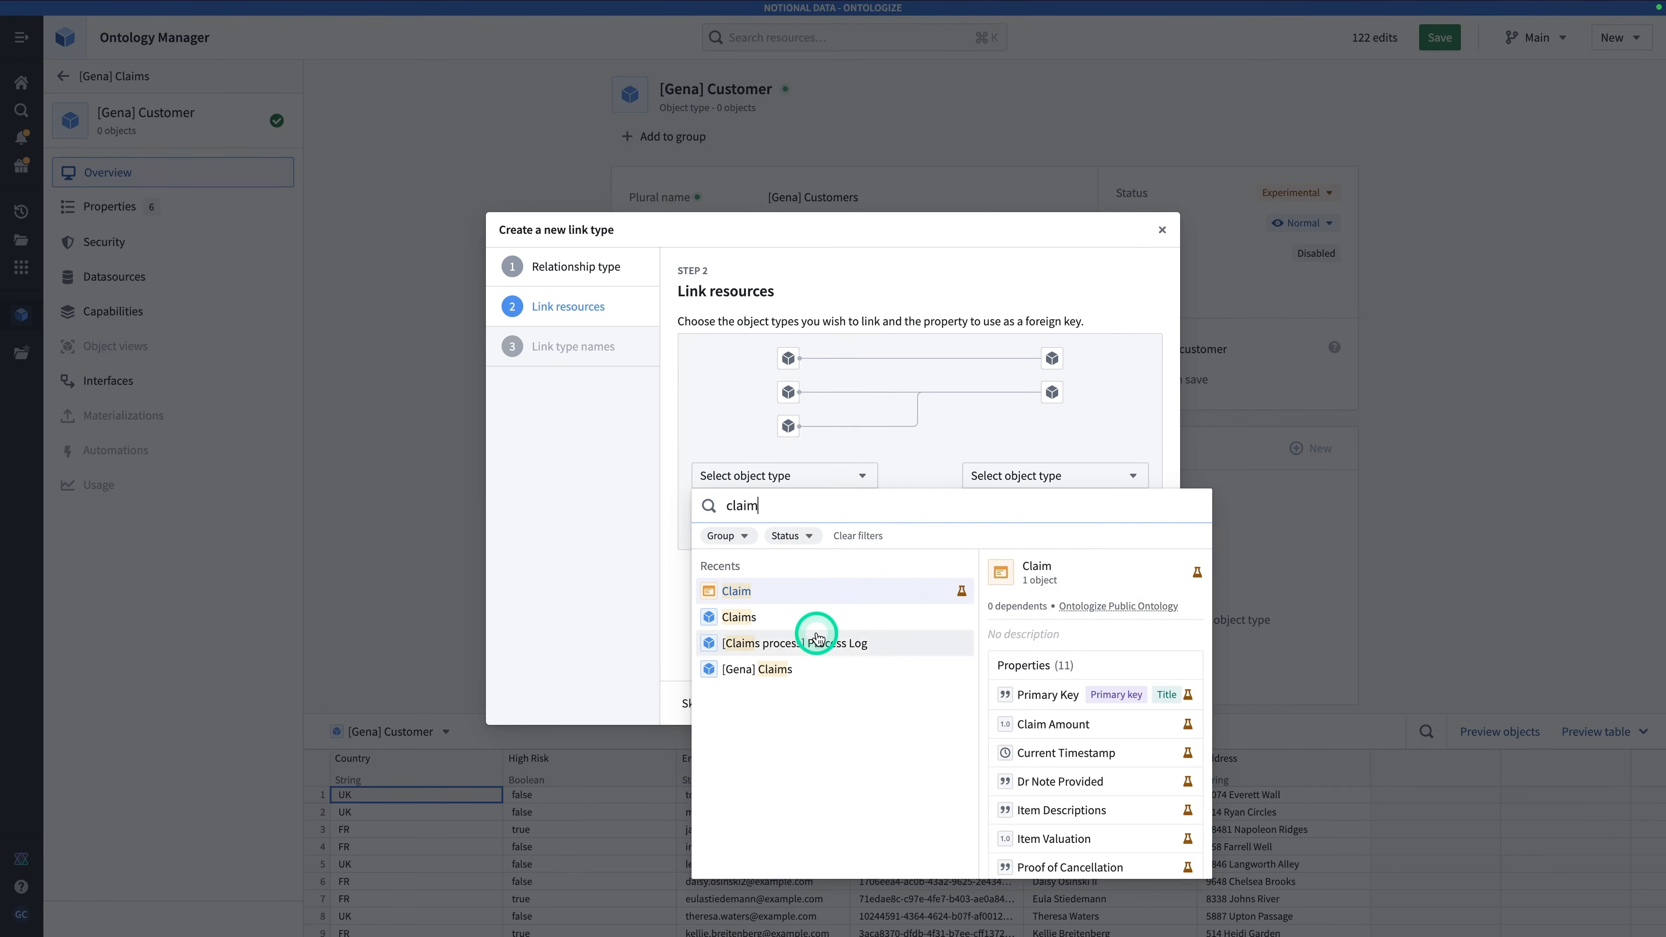
pyautogui.click(853, 686)
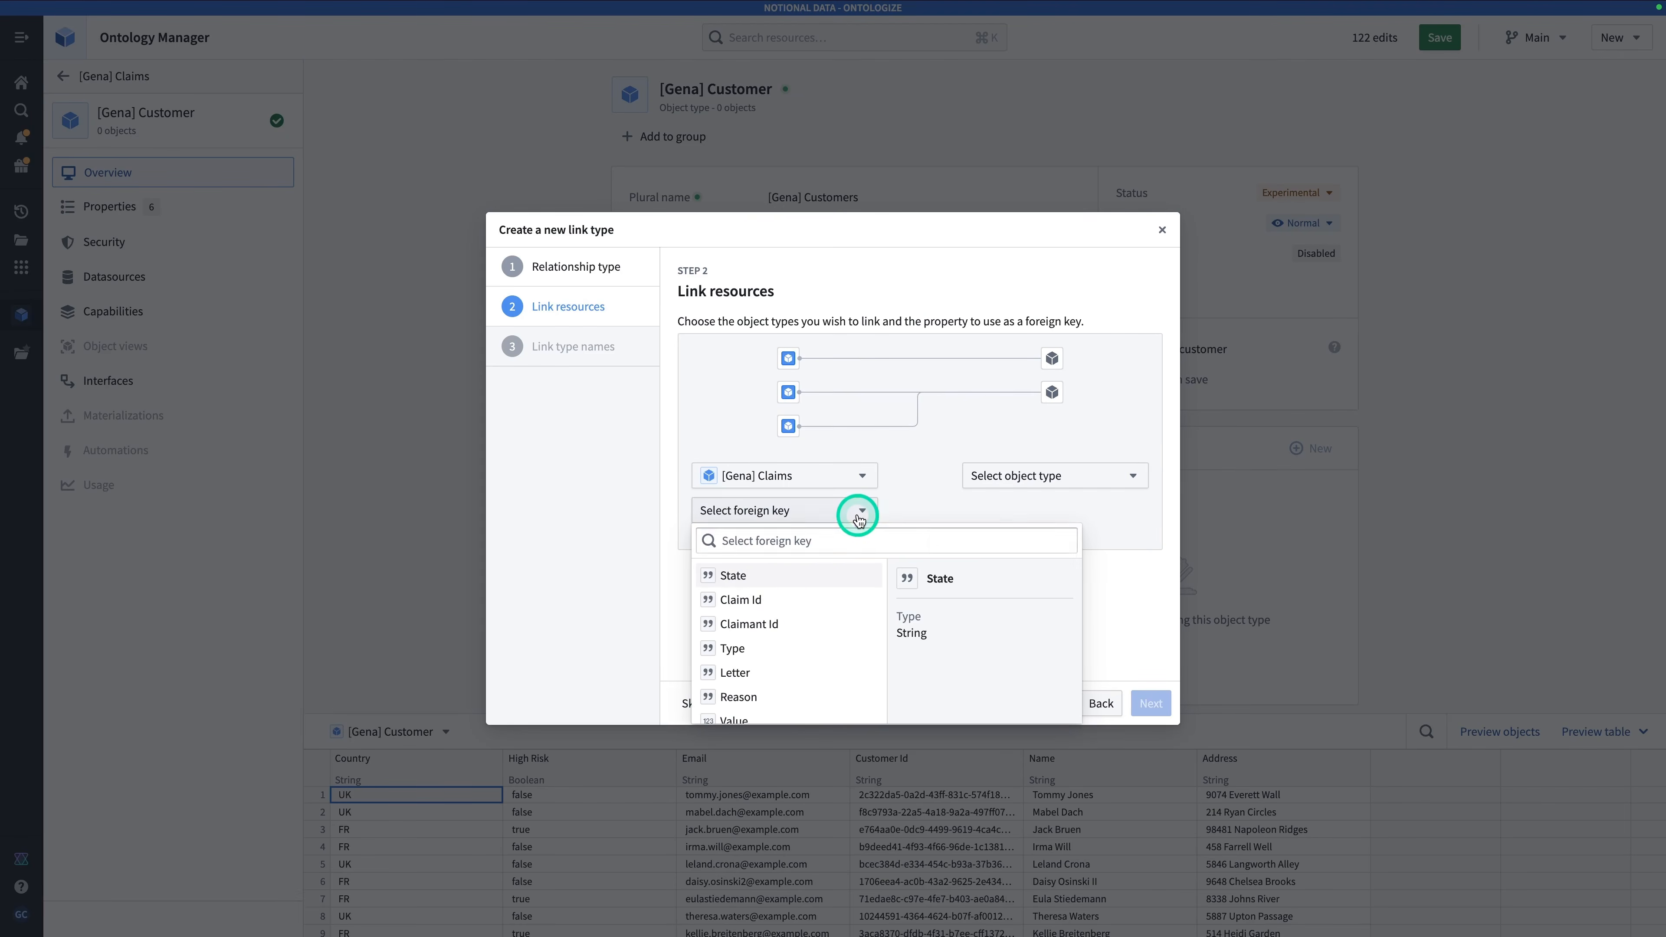
pyautogui.click(813, 625)
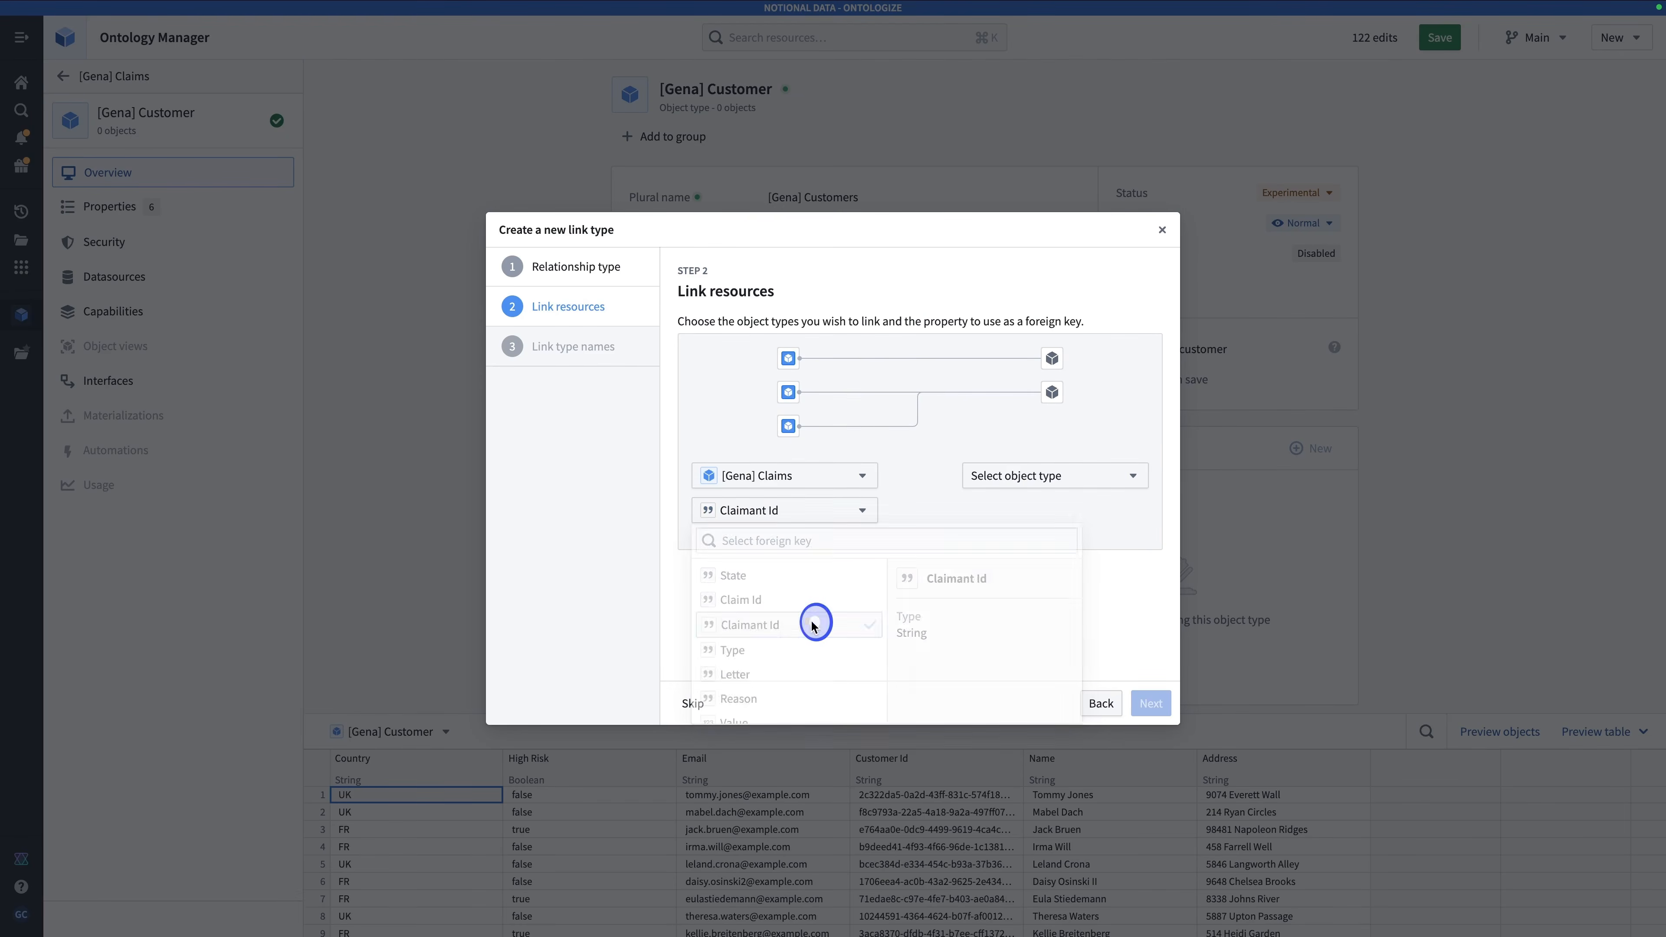
# Step: Link it to the owner-prefixed Customer object type and create the link type with the suggested names, one customer to many claims
pyautogui.click(1003, 478)
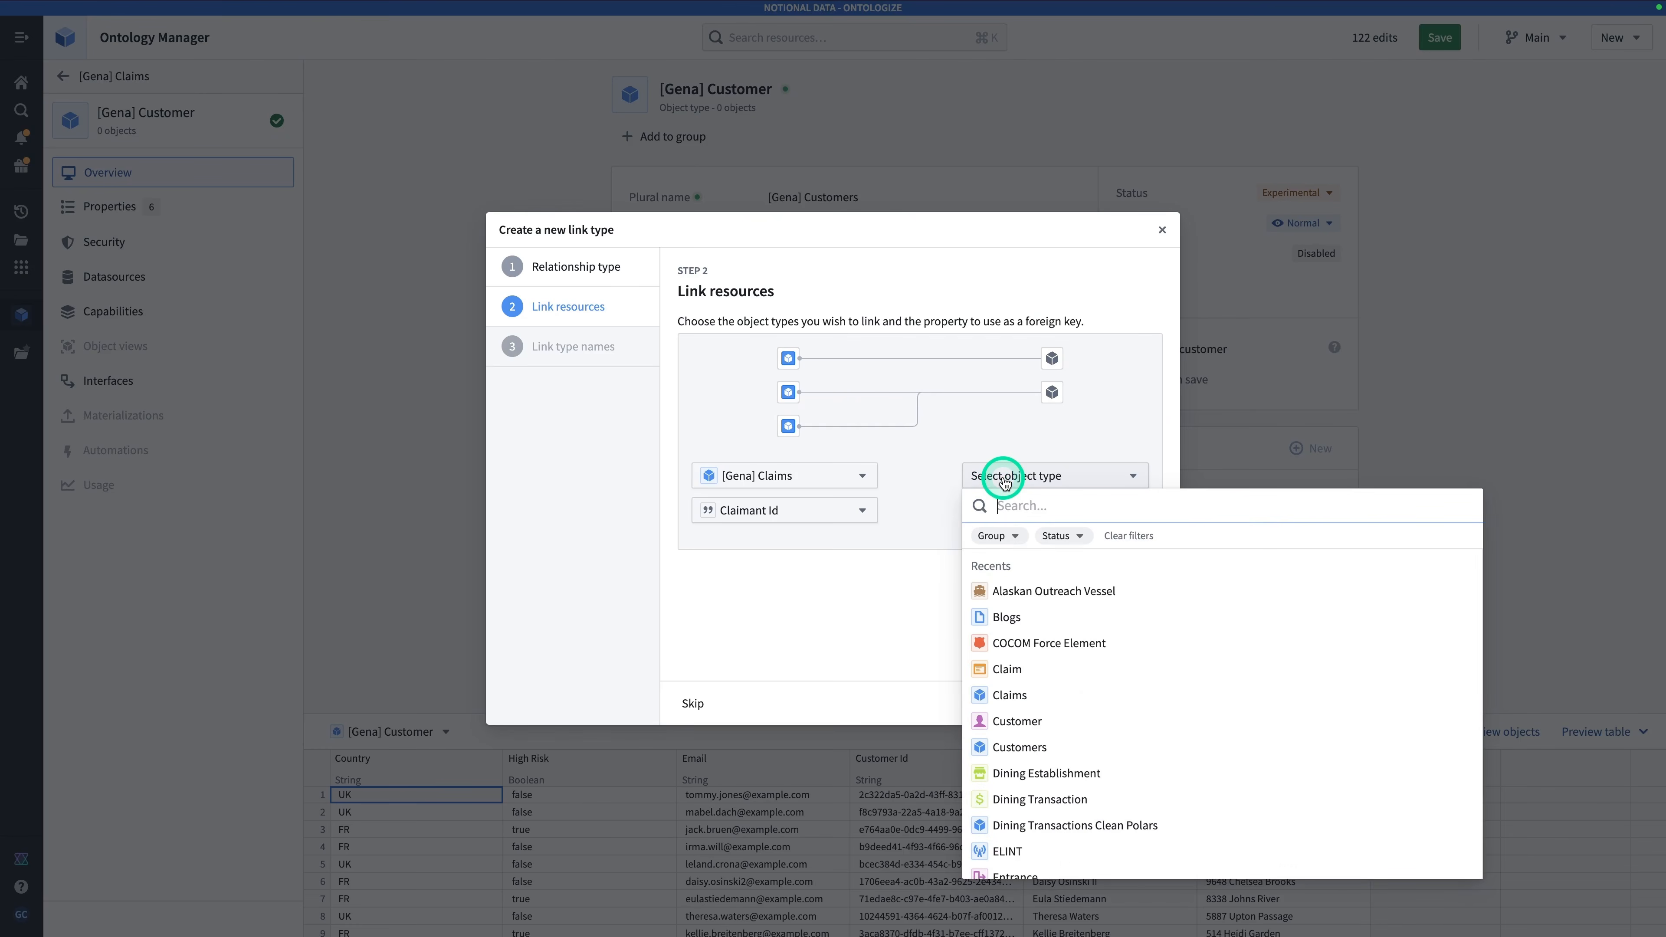
pyautogui.write('cus')
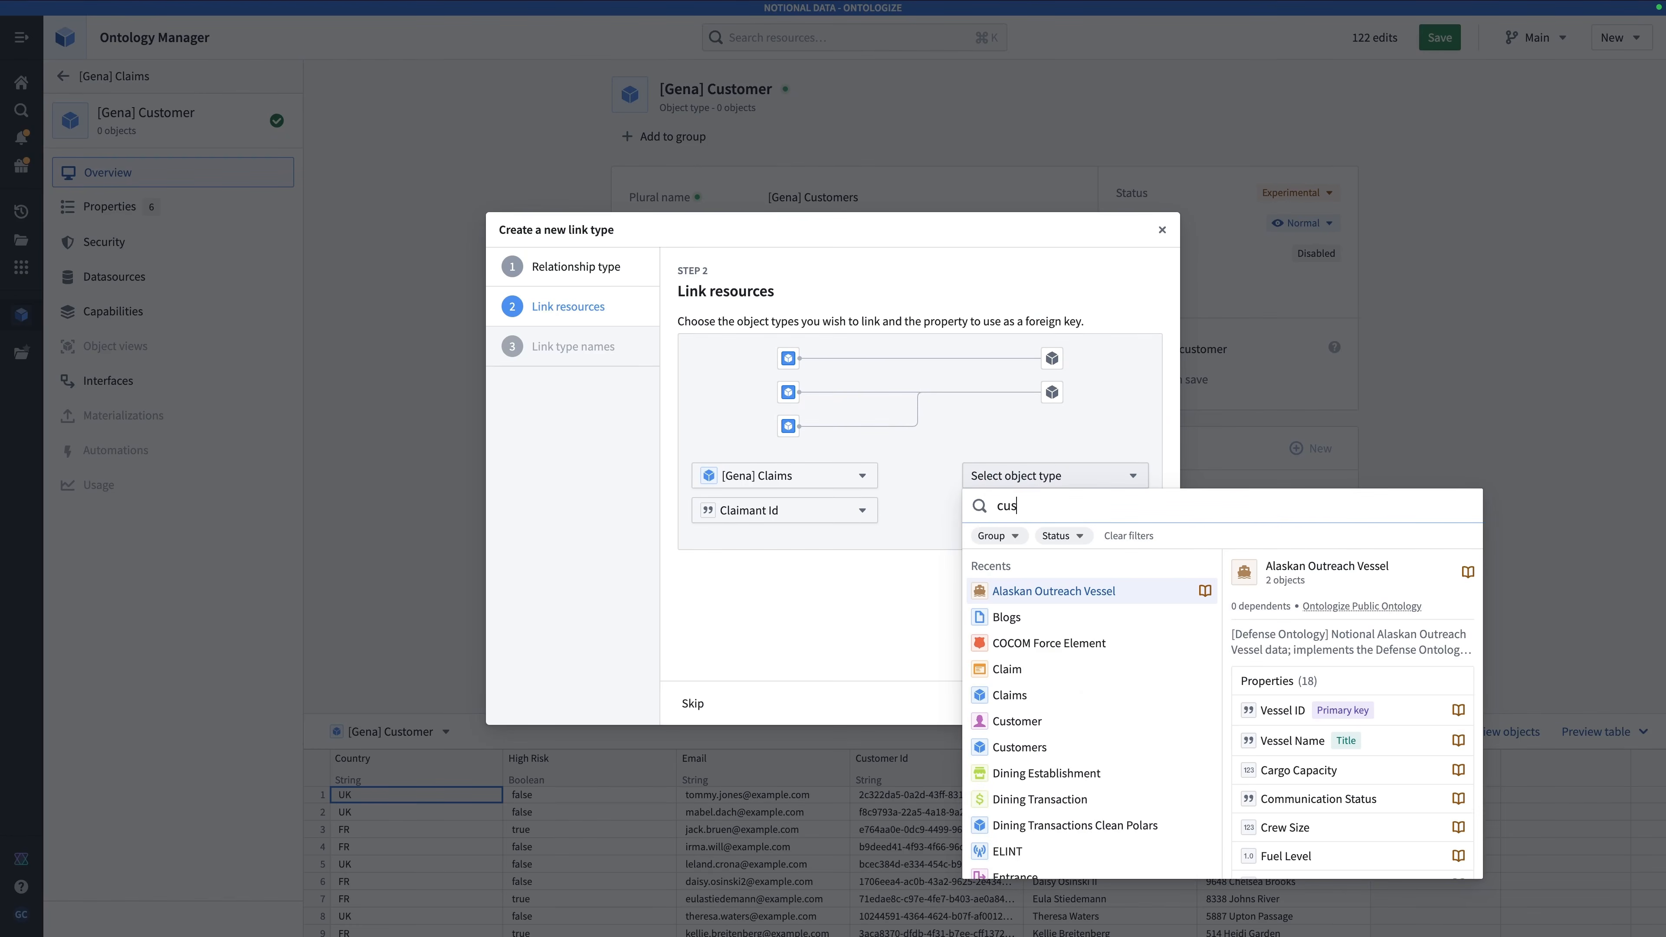
pyautogui.write('tomer')
pyautogui.click(1049, 642)
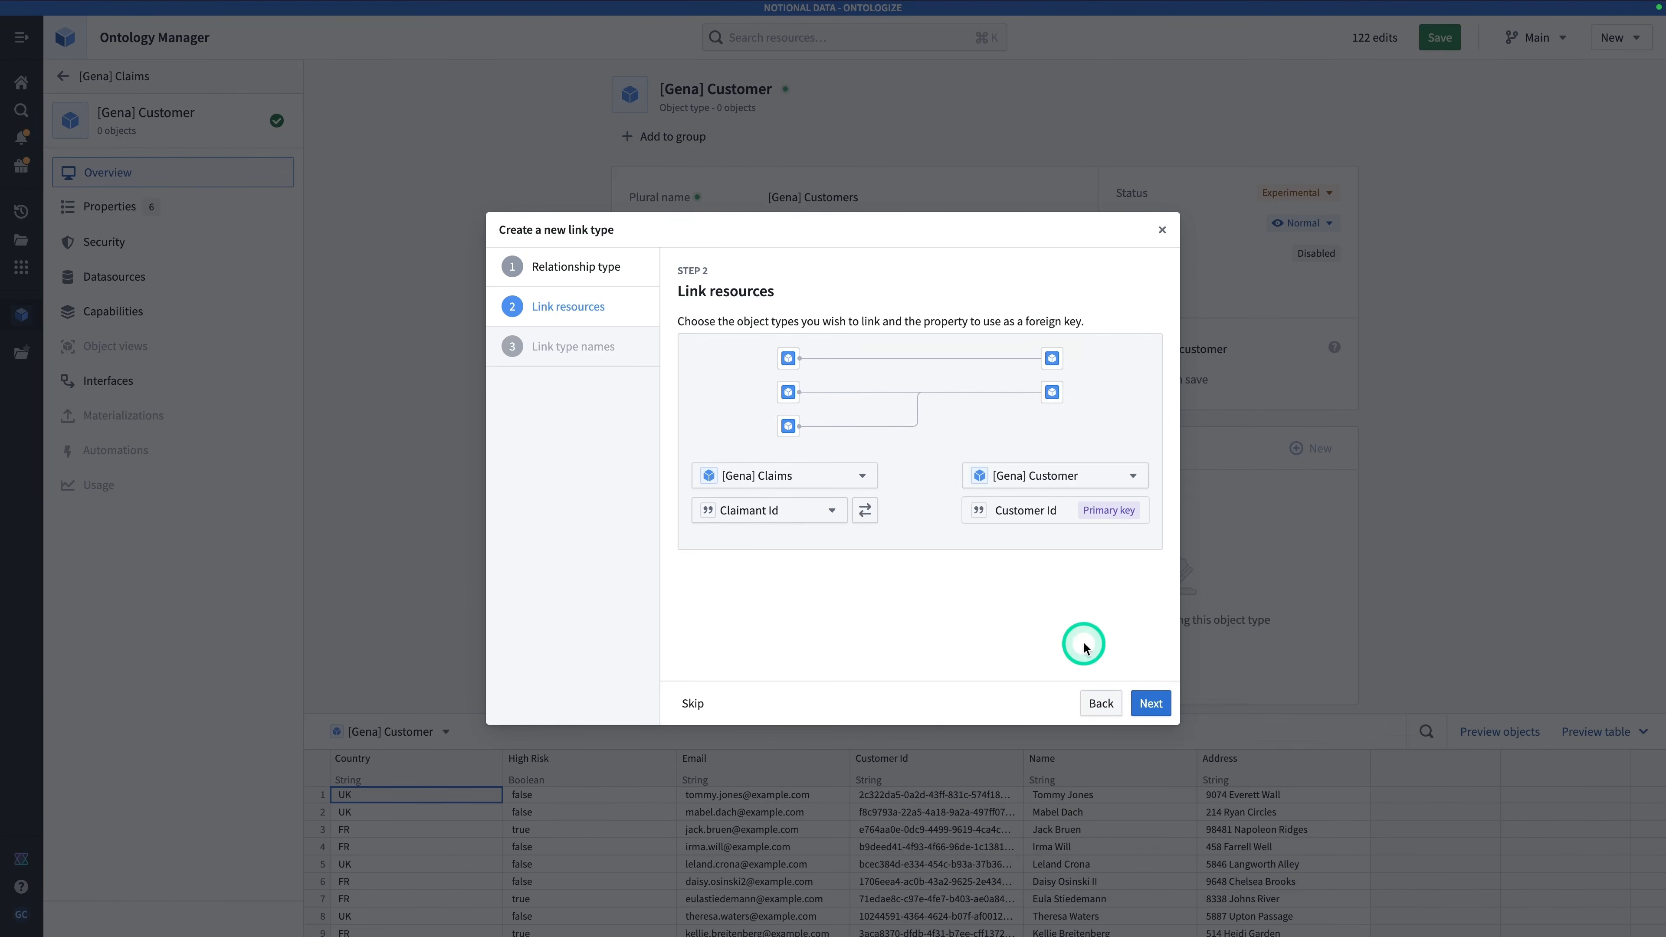
pyautogui.click(1152, 704)
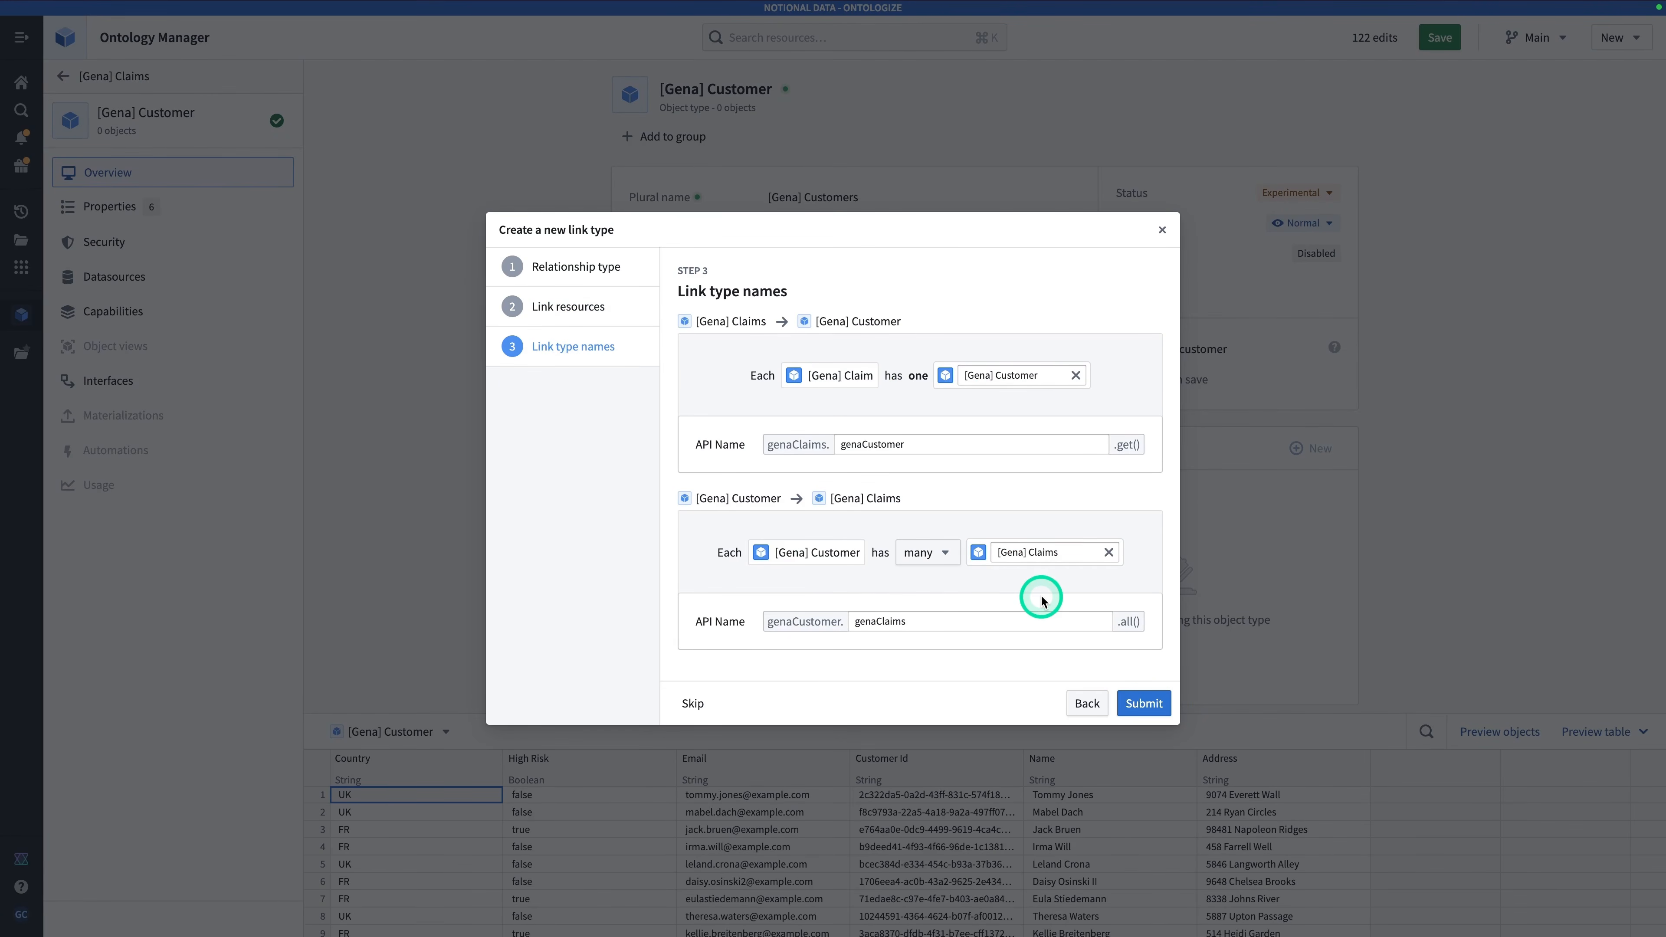
pyautogui.click(1137, 705)
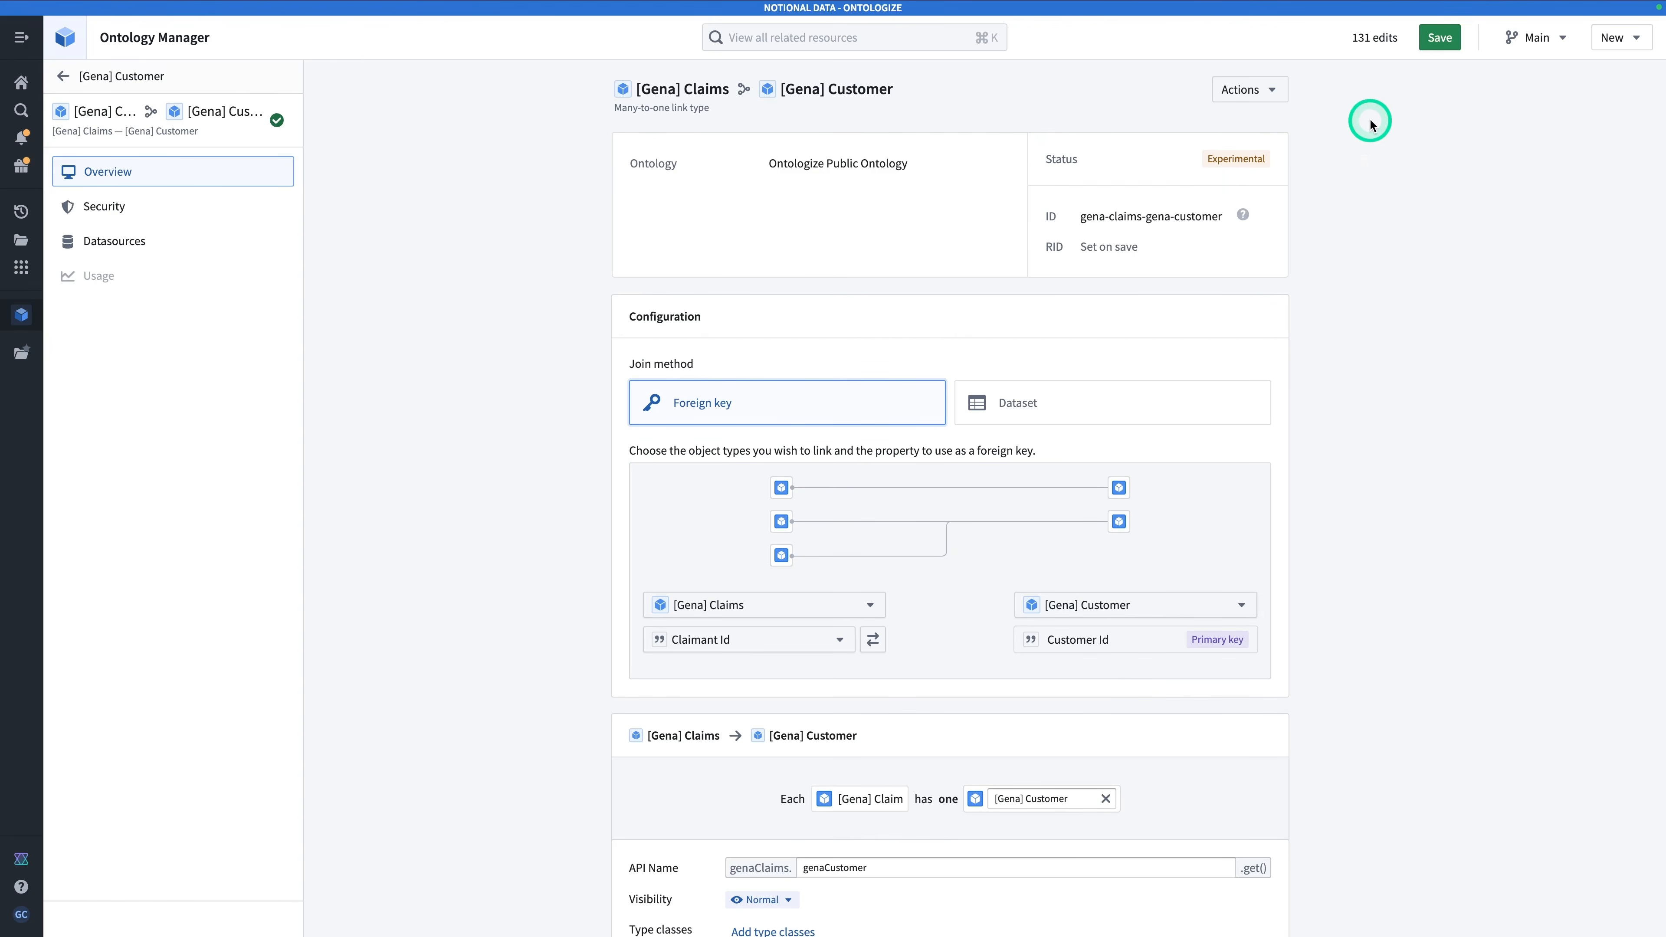
# Step: Save all pending object type and link type edits to the ontology
pyautogui.click(1430, 37)
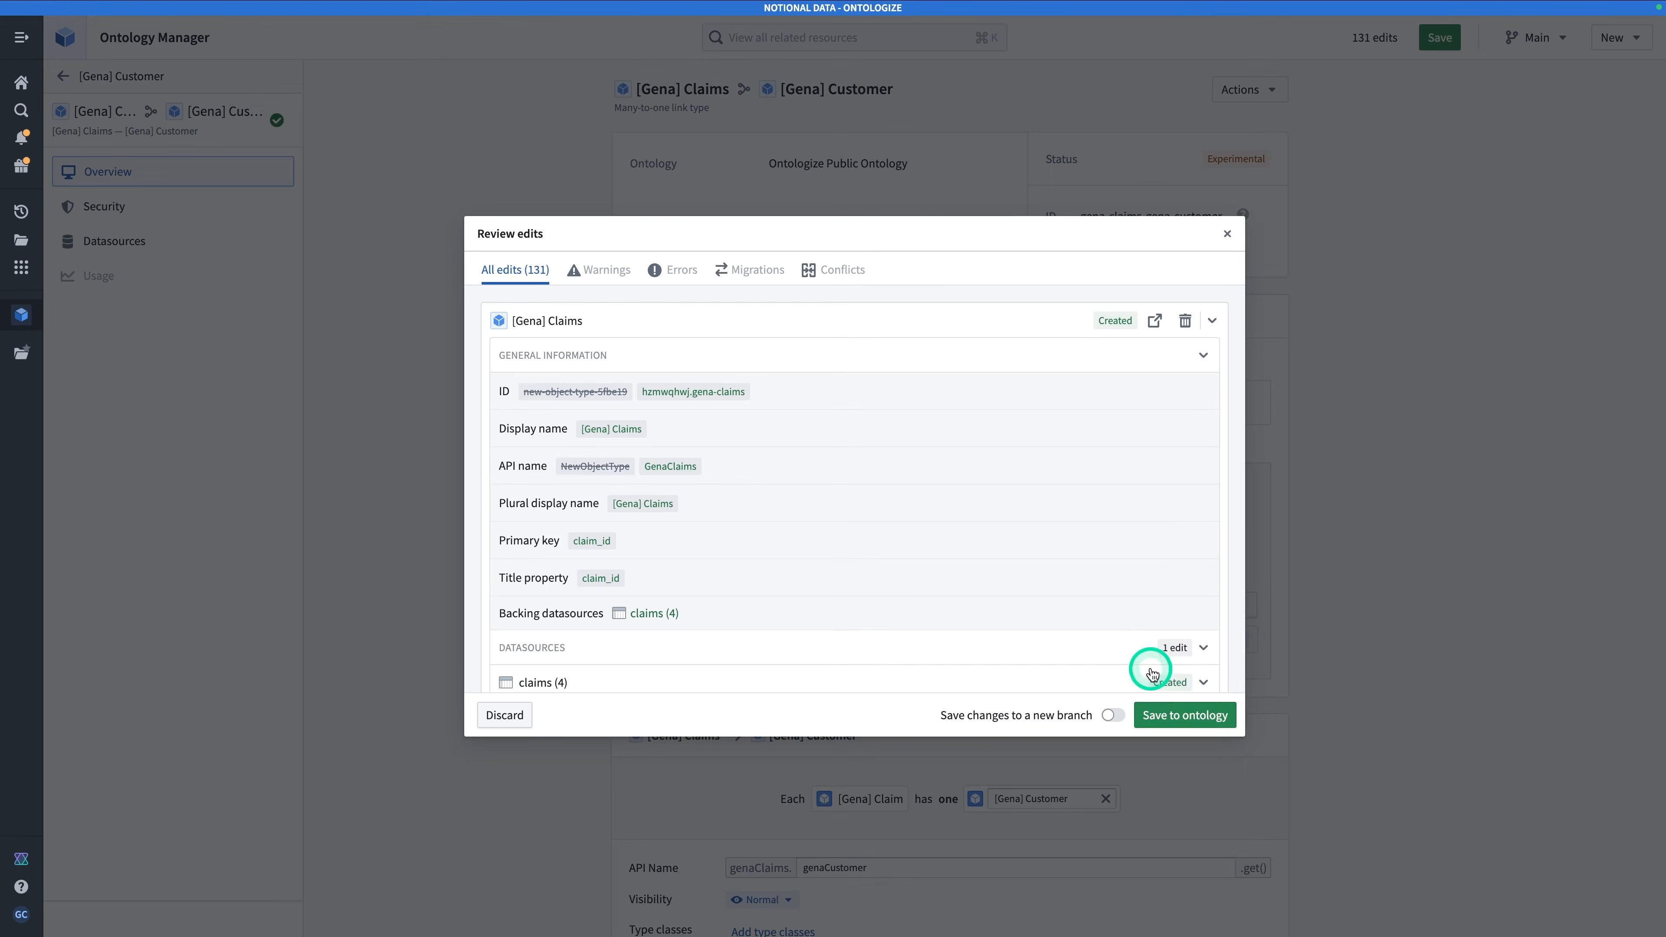
pyautogui.click(1209, 715)
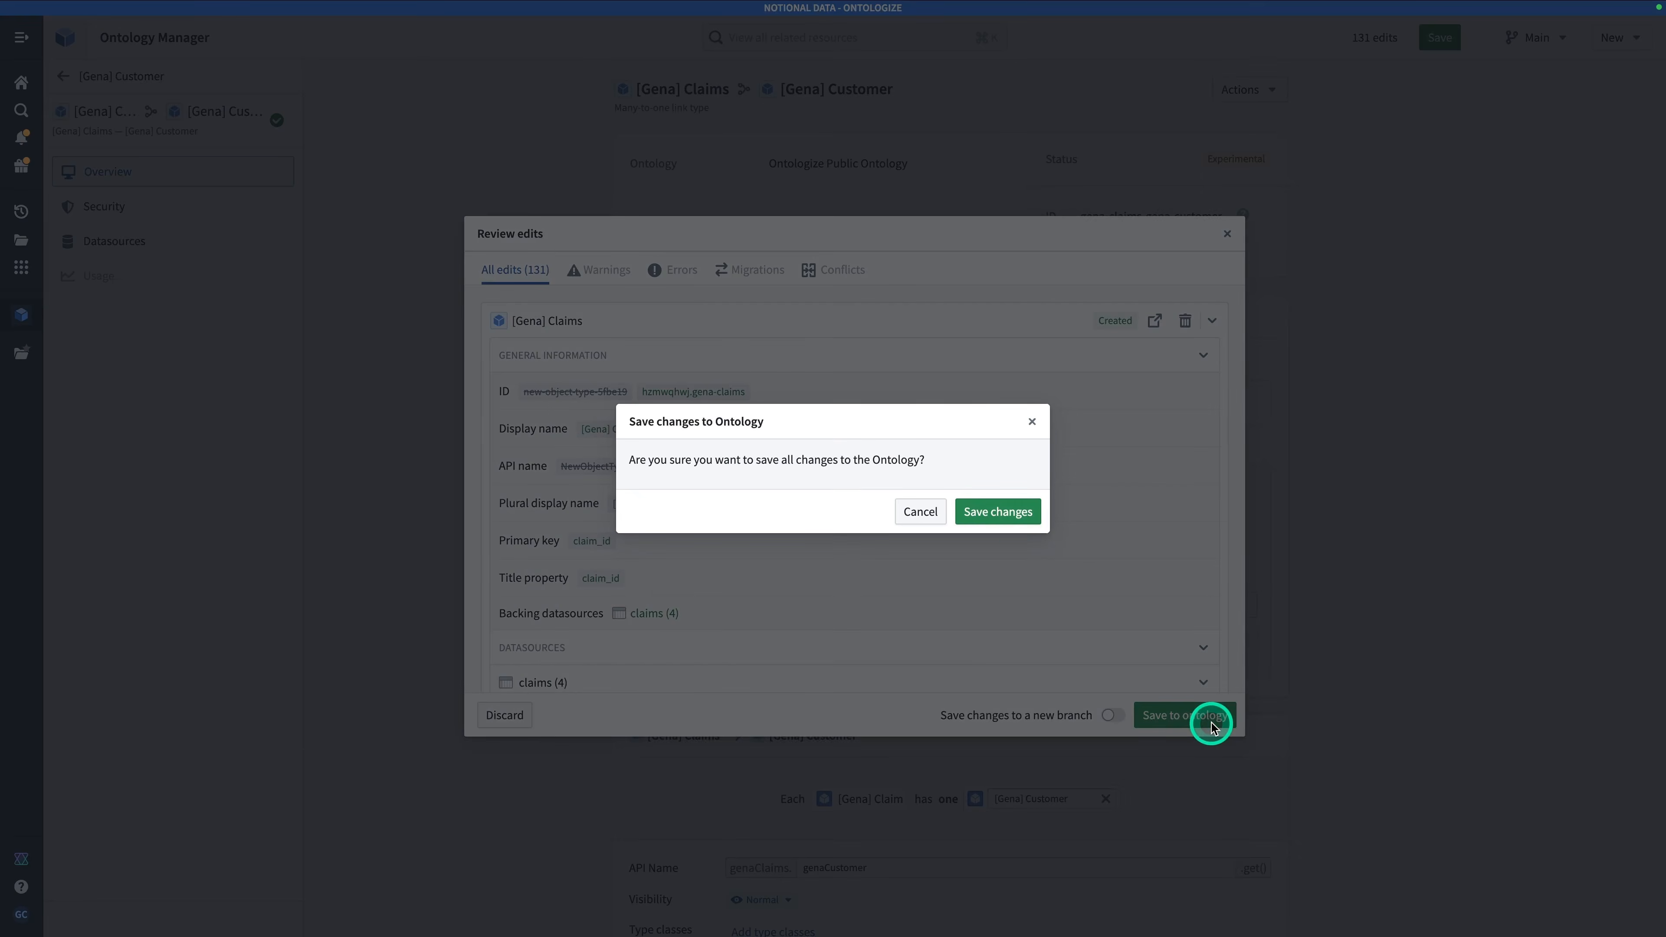
pyautogui.click(993, 519)
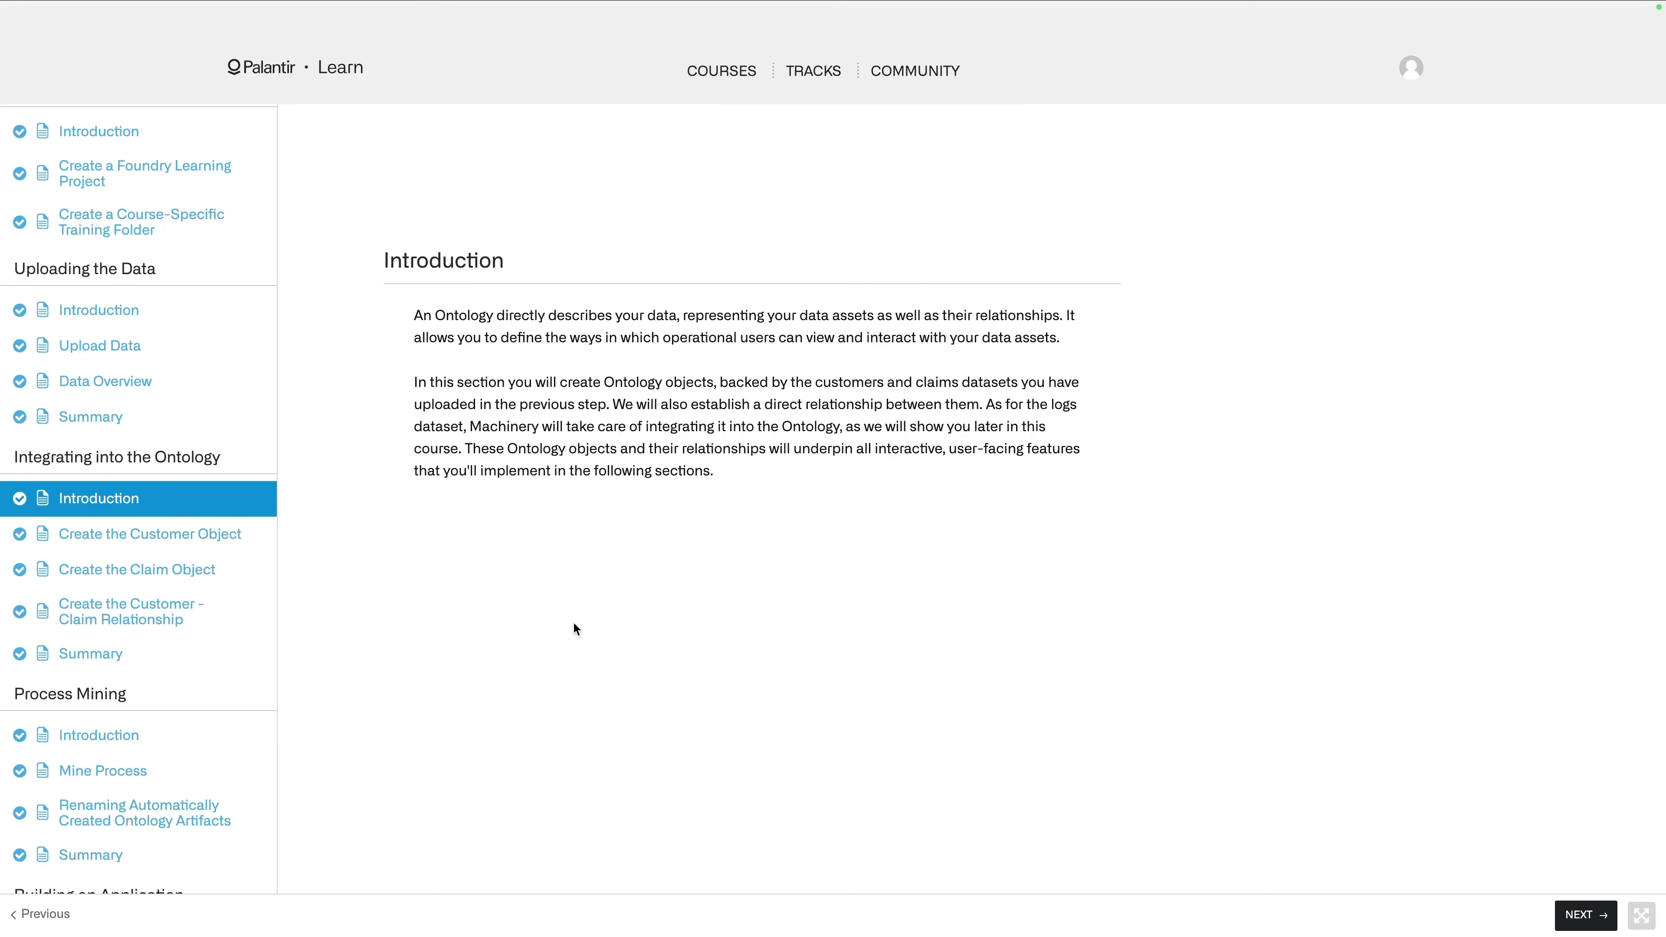
# Step: Open the course's Process Mining introduction, and return to Foundry to find and open the learning project's Speedrun: Mining Your First Business Process folder
pyautogui.click(110, 735)
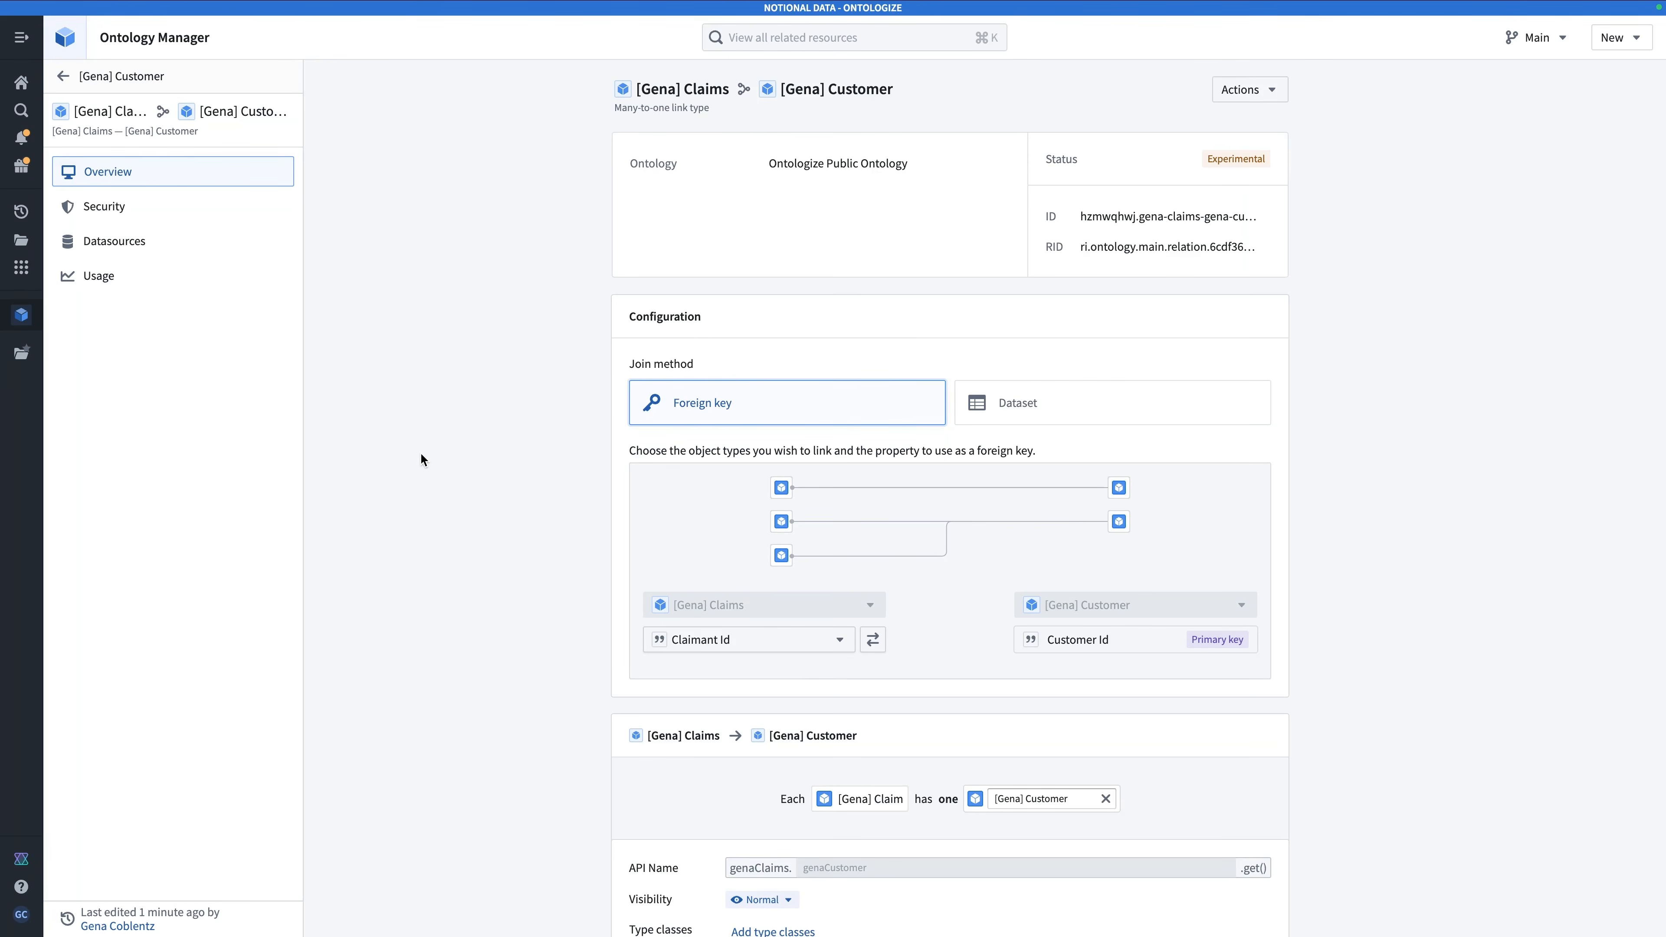
pyautogui.scroll(-1, 421, 454)
pyautogui.press('super+k')
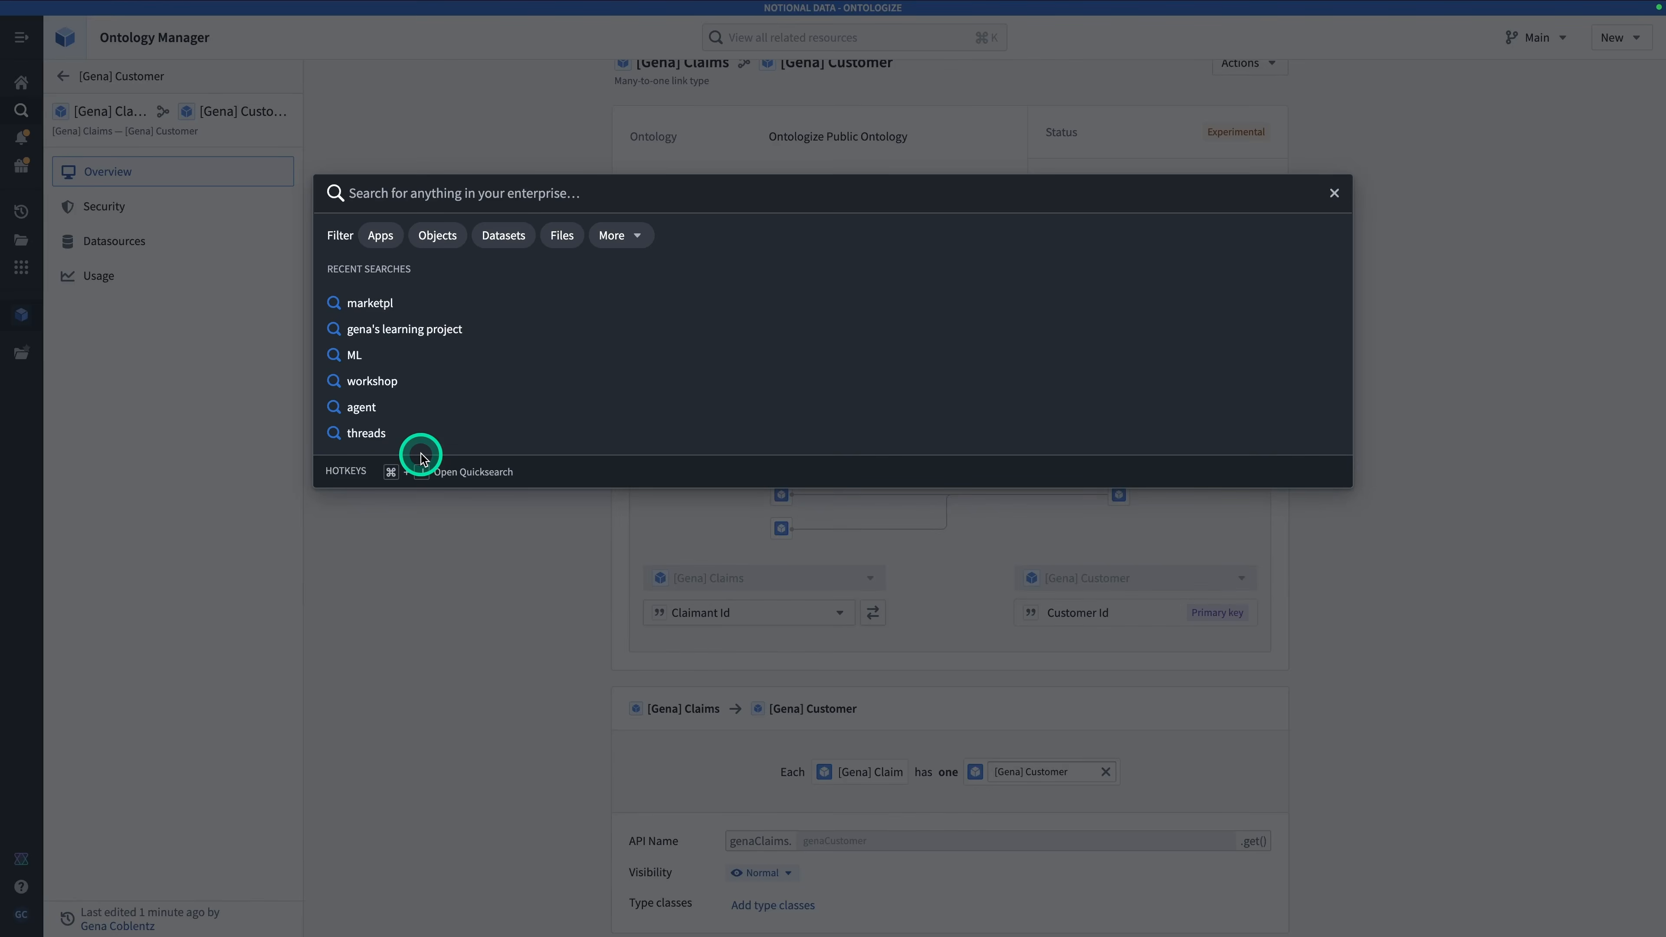
pyautogui.write('speedrun')
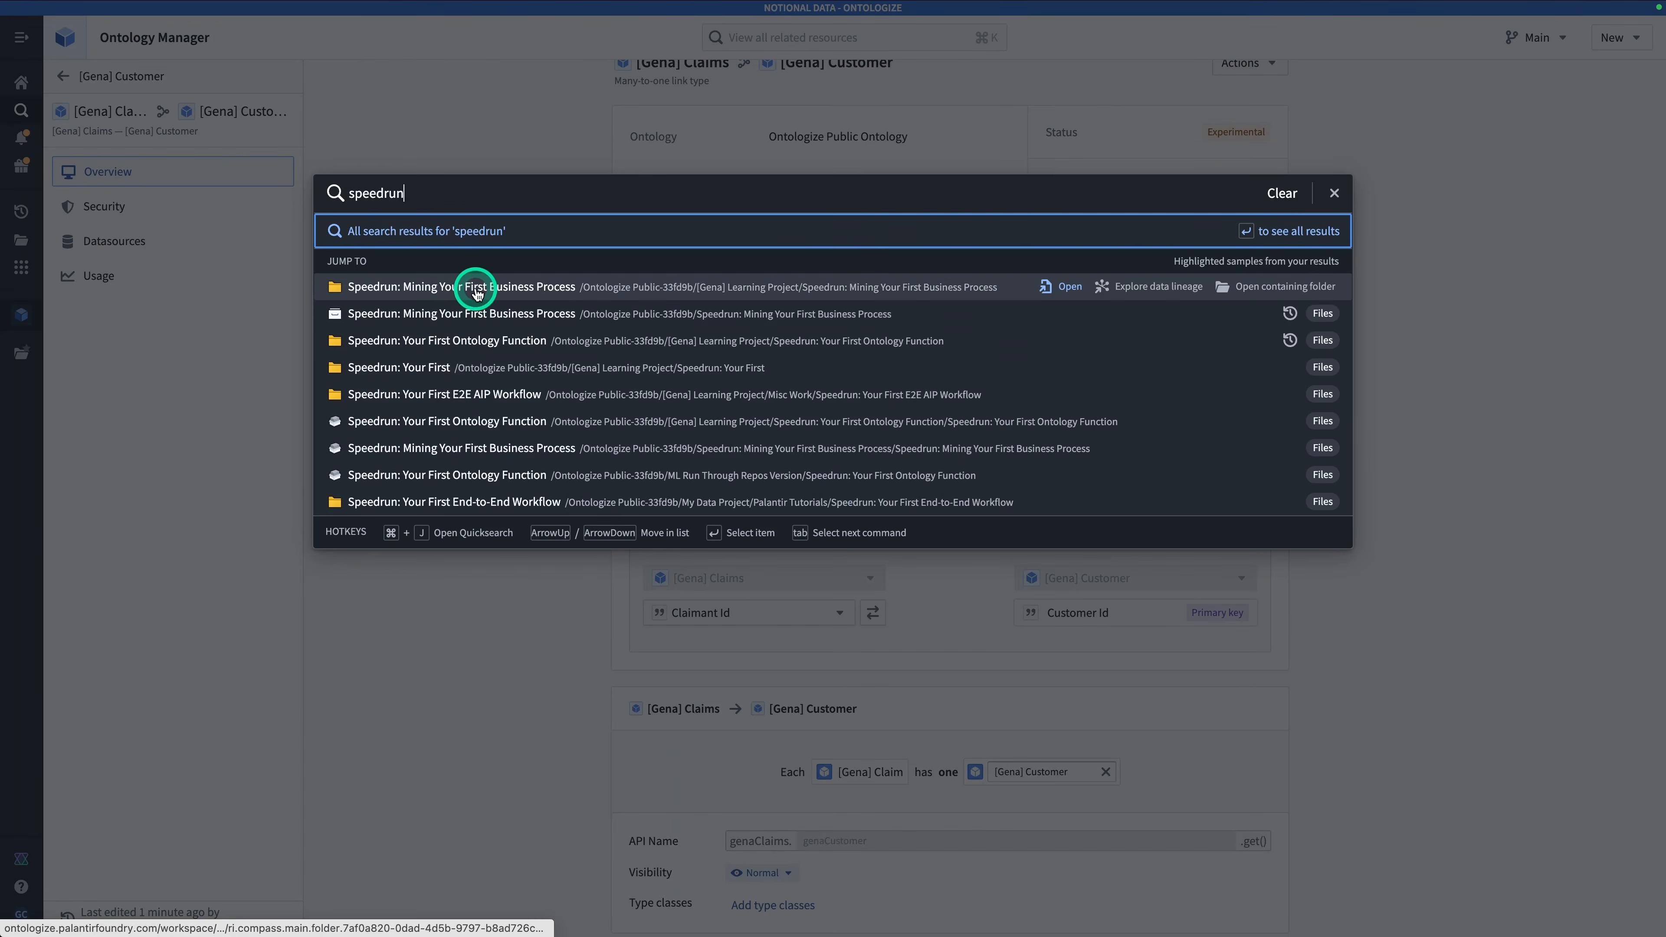
pyautogui.click(477, 294)
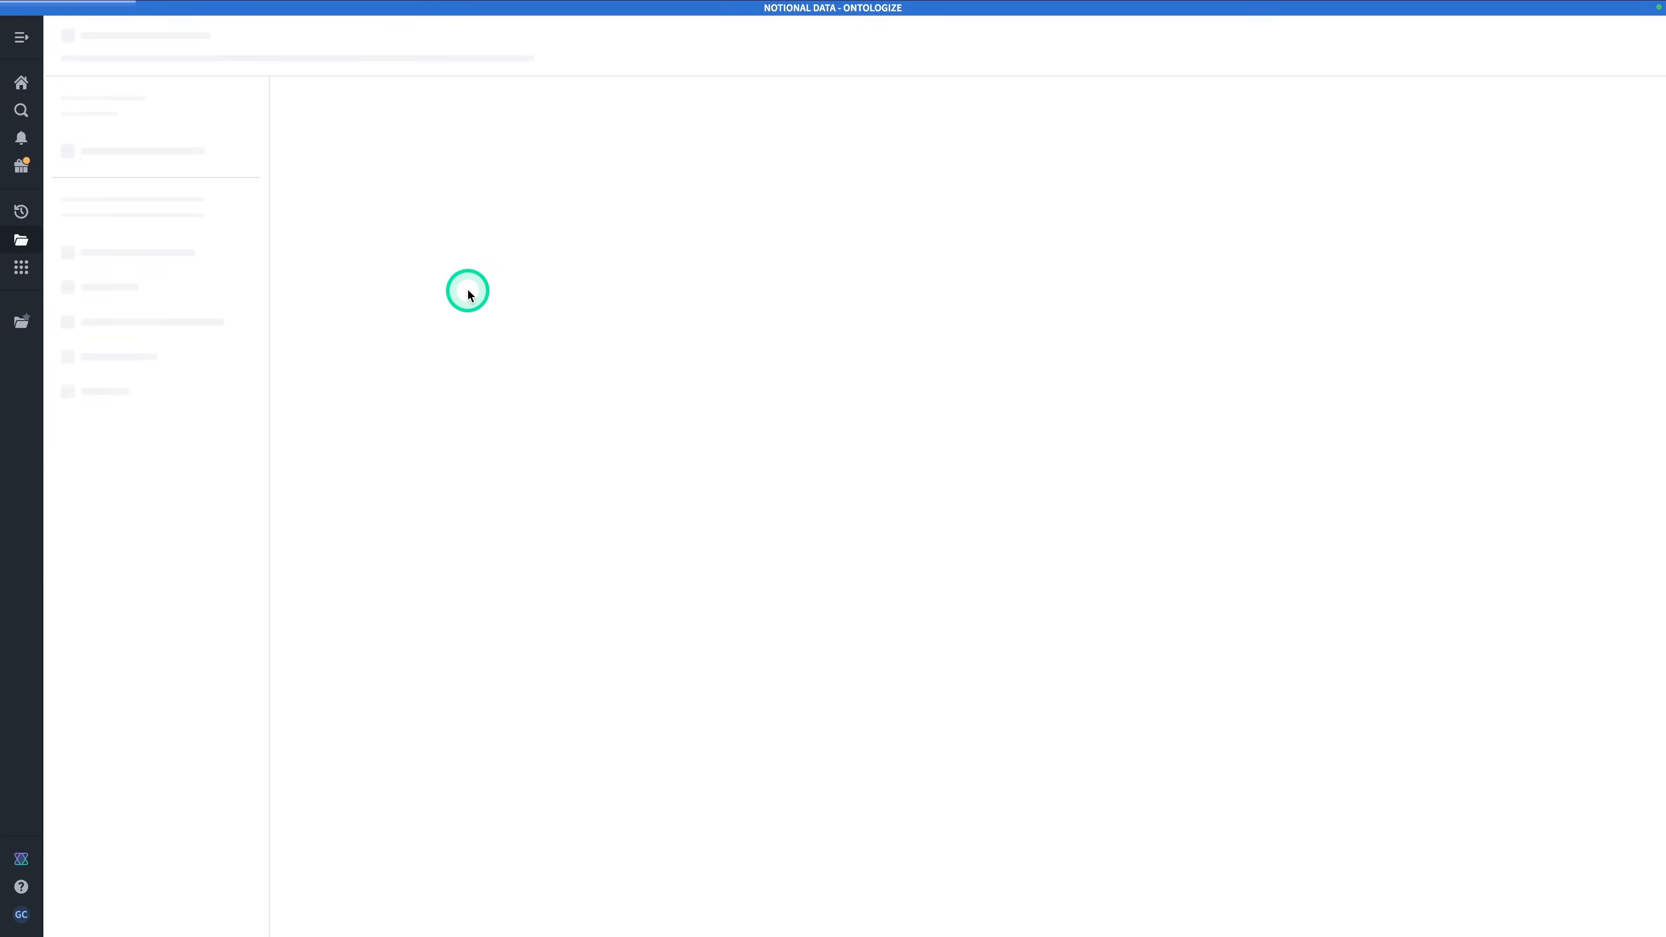
# Step: Create a new Machinery process in the Speedrun folder, configured to mine an existing process
pyautogui.click(1269, 92)
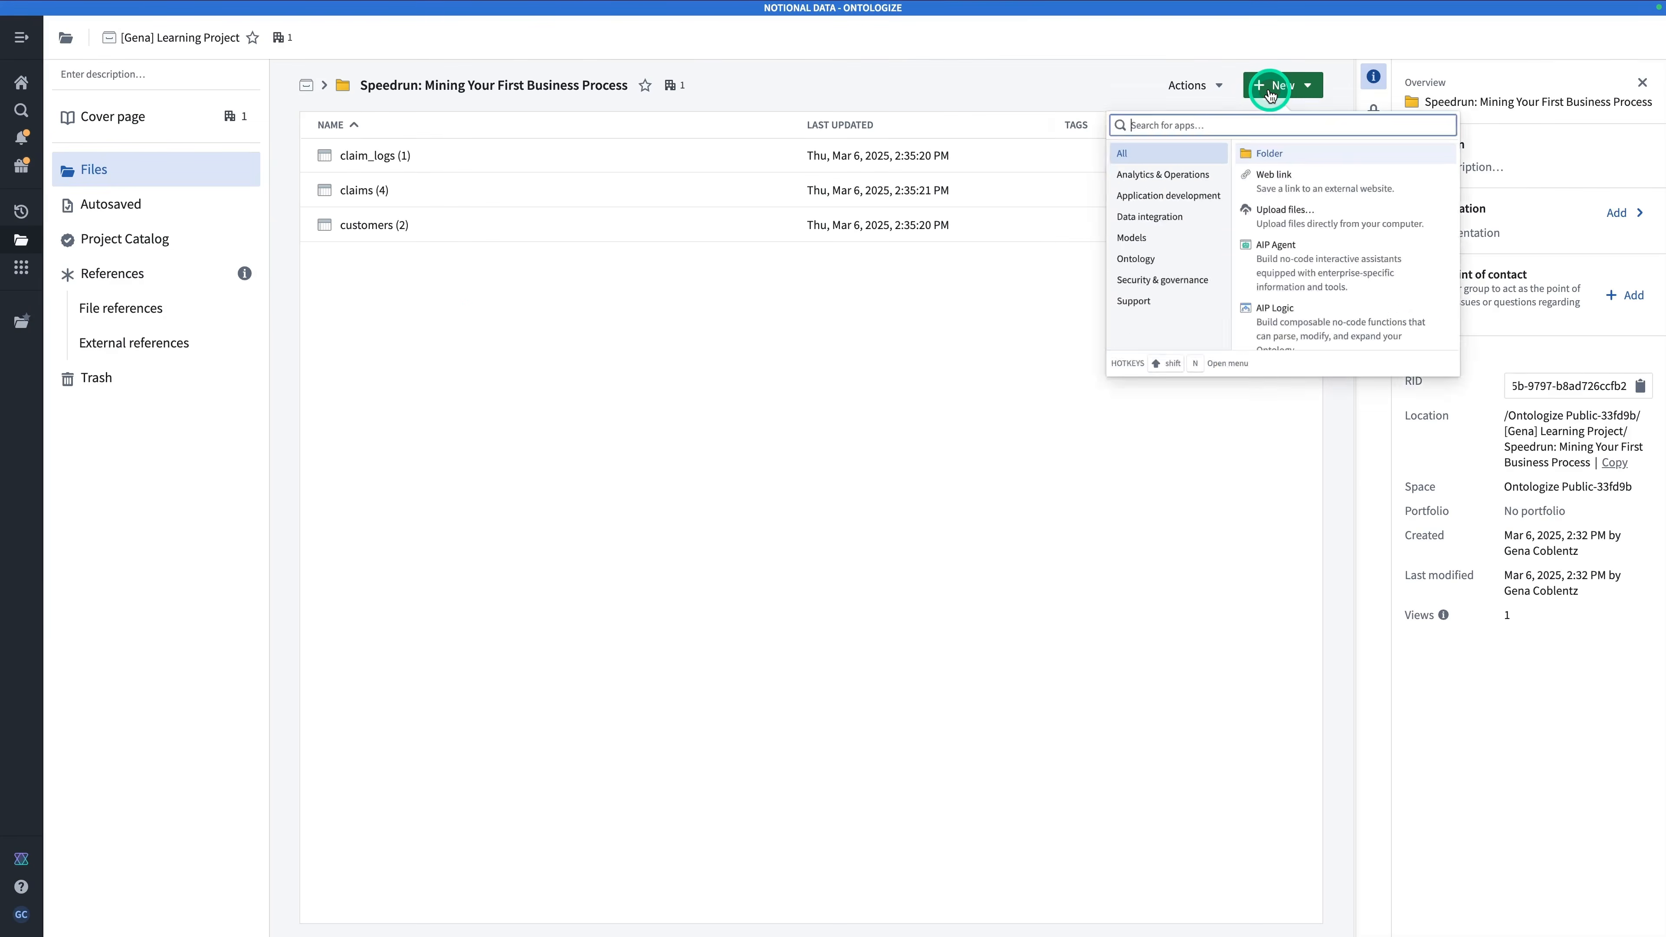
pyautogui.write('process')
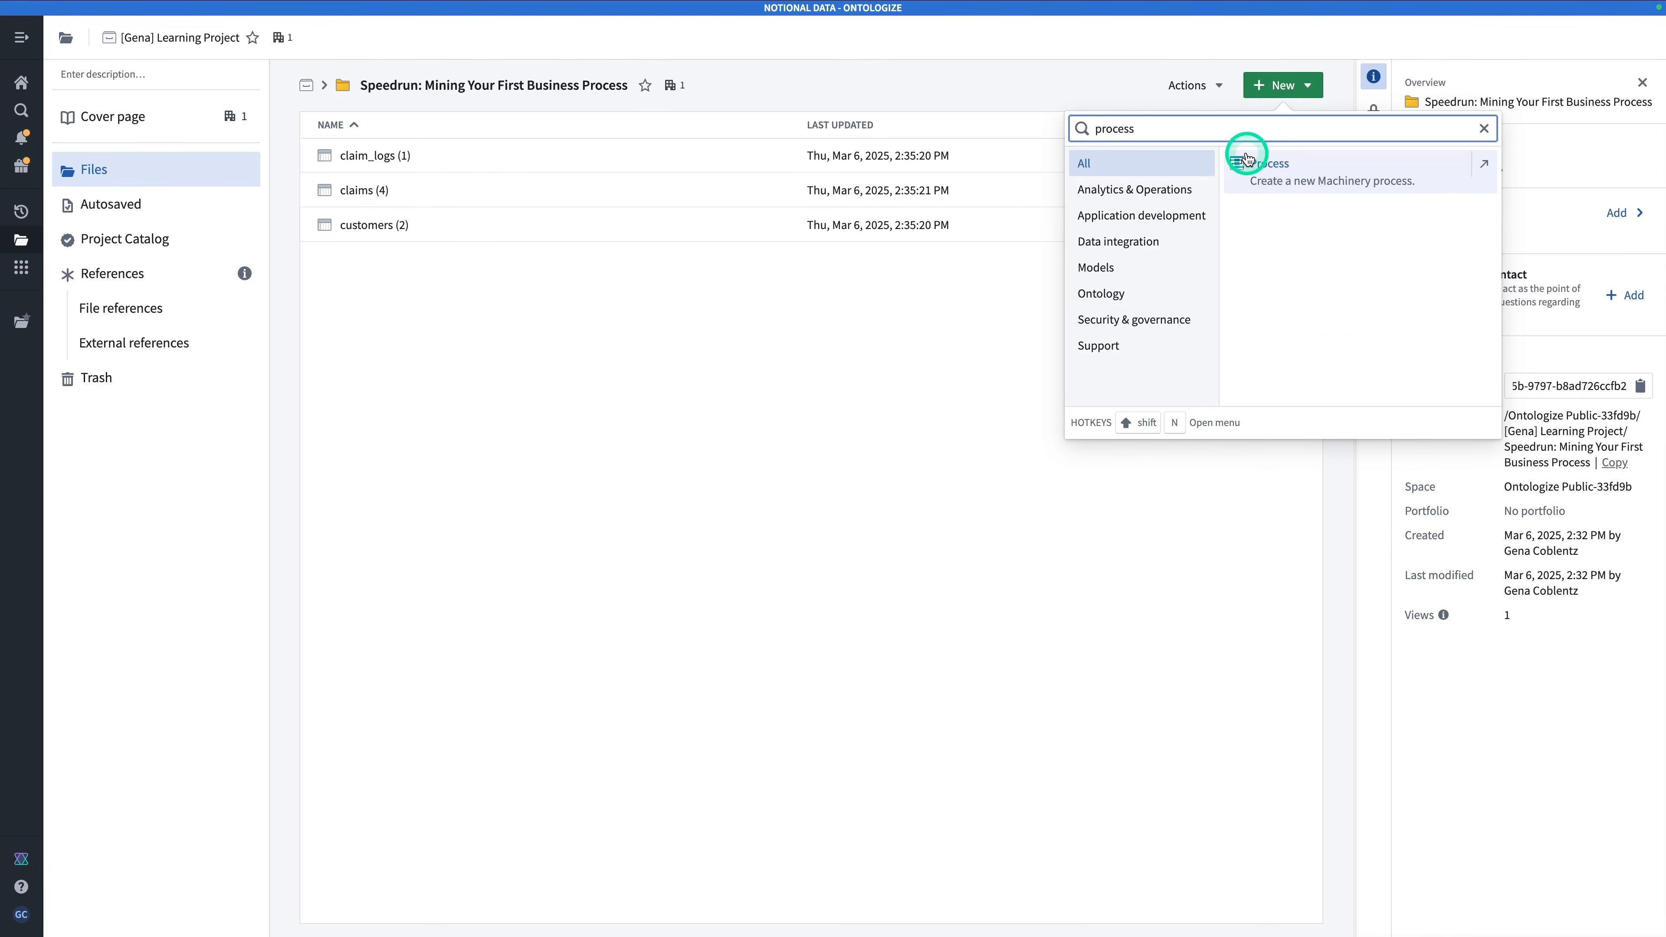
pyautogui.click(1270, 172)
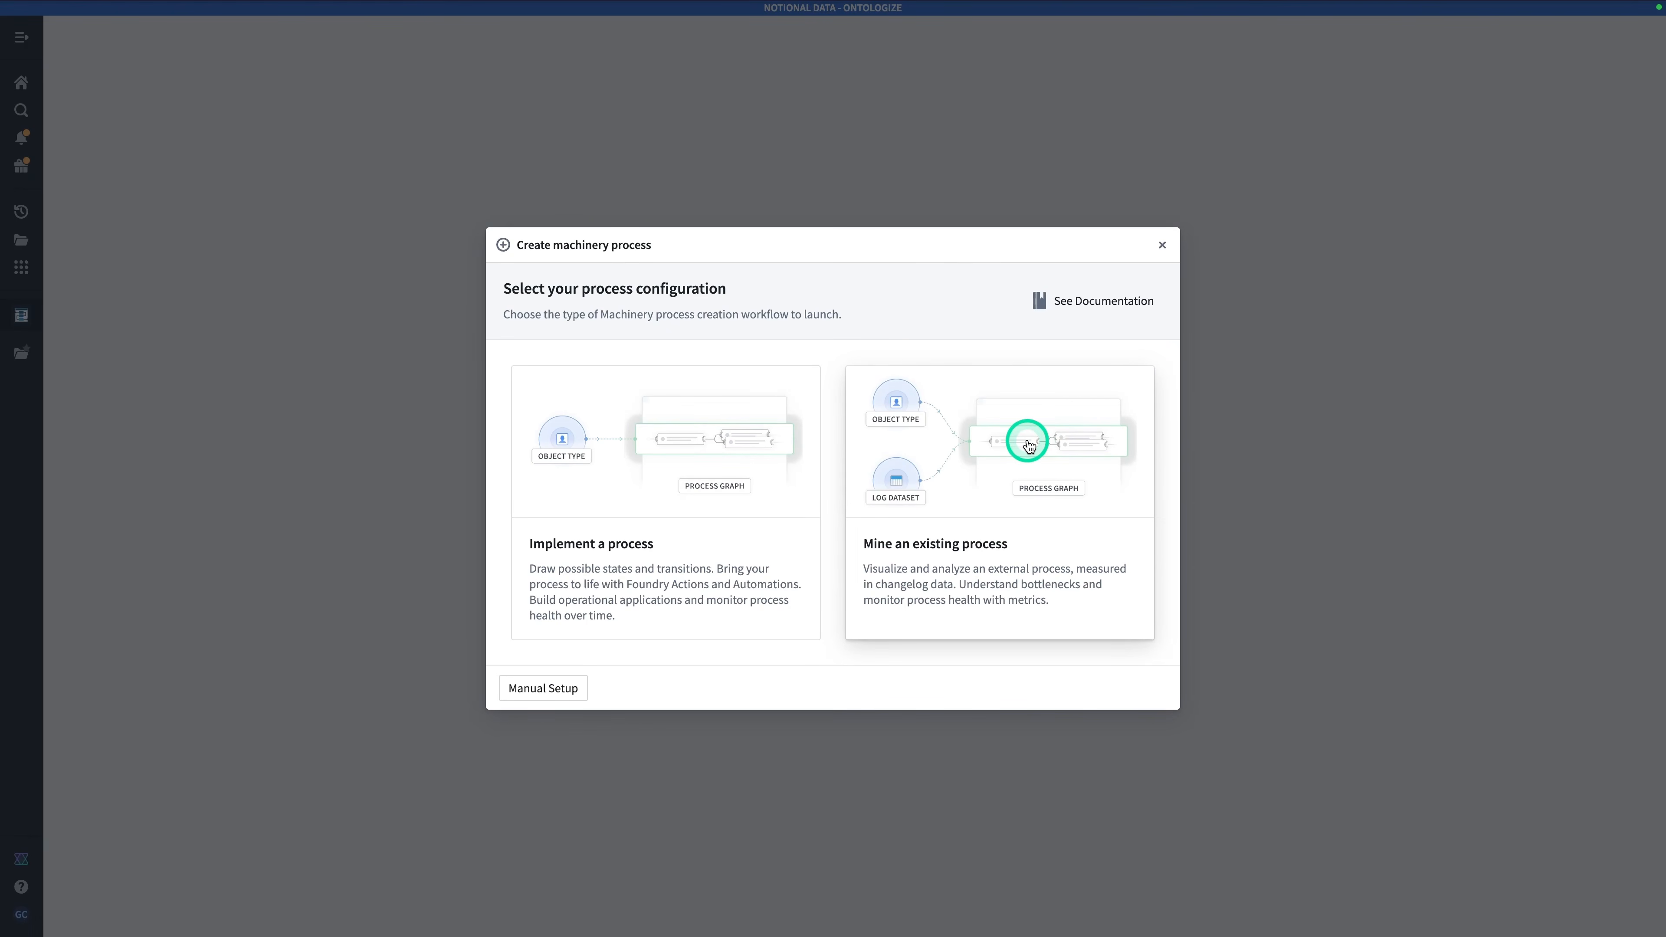
pyautogui.click(926, 495)
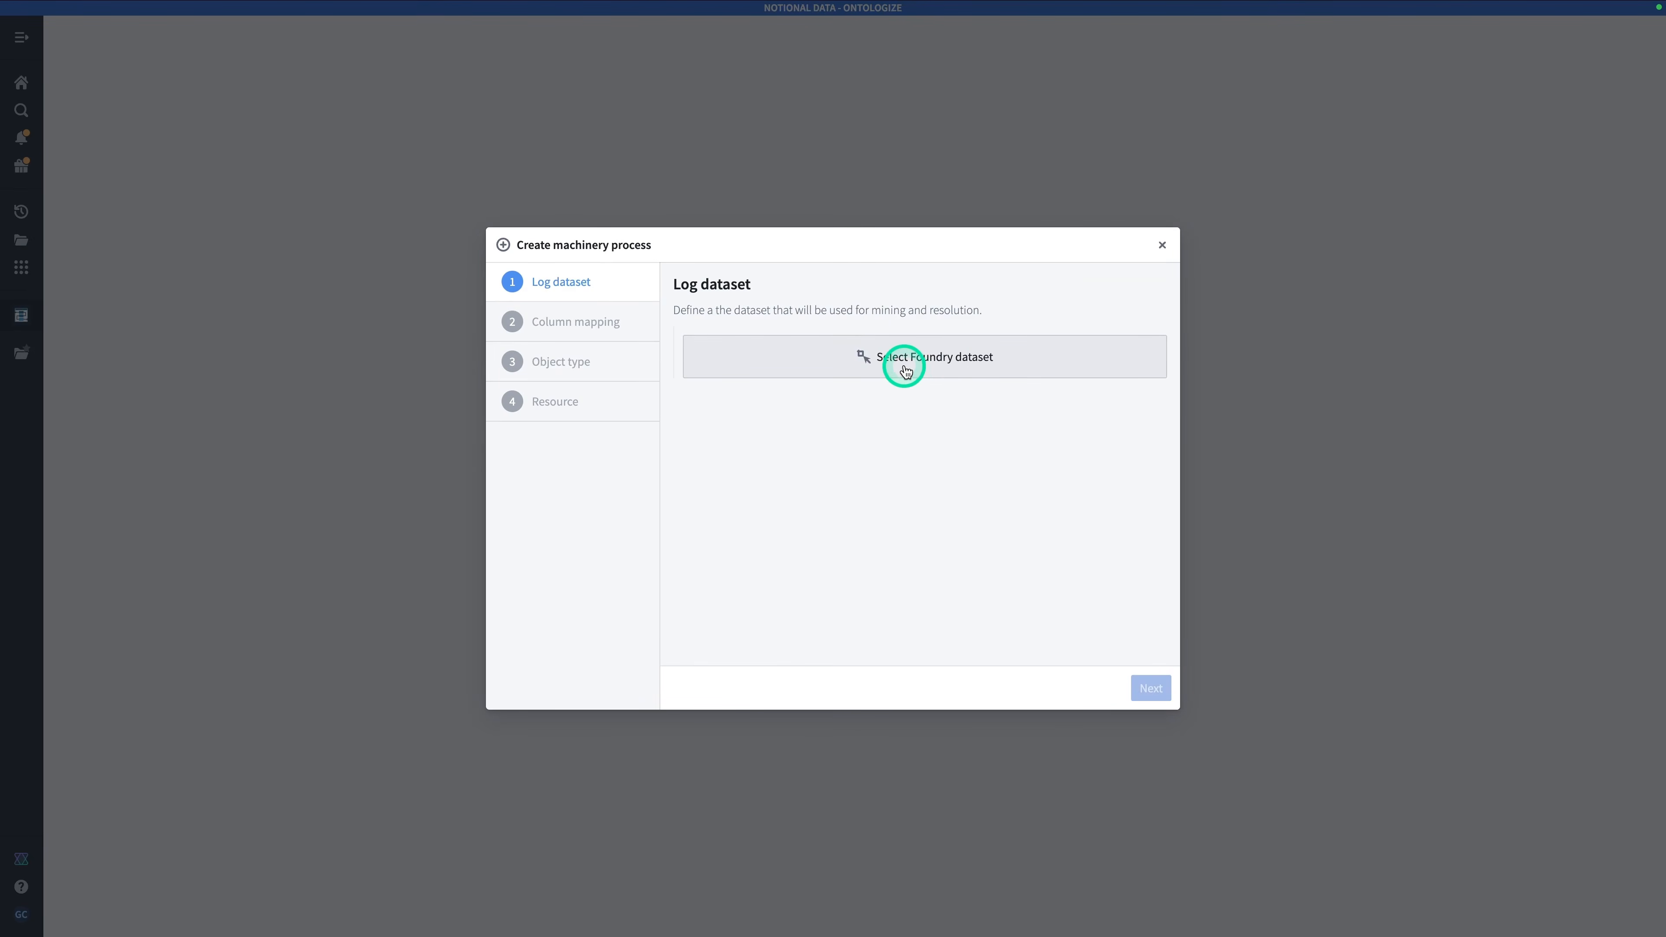
# Step: Choose claim_logs (1) from the Speedrun: Mining Your First Business Process folder as the log dataset and continue to column mapping
pyautogui.click(918, 361)
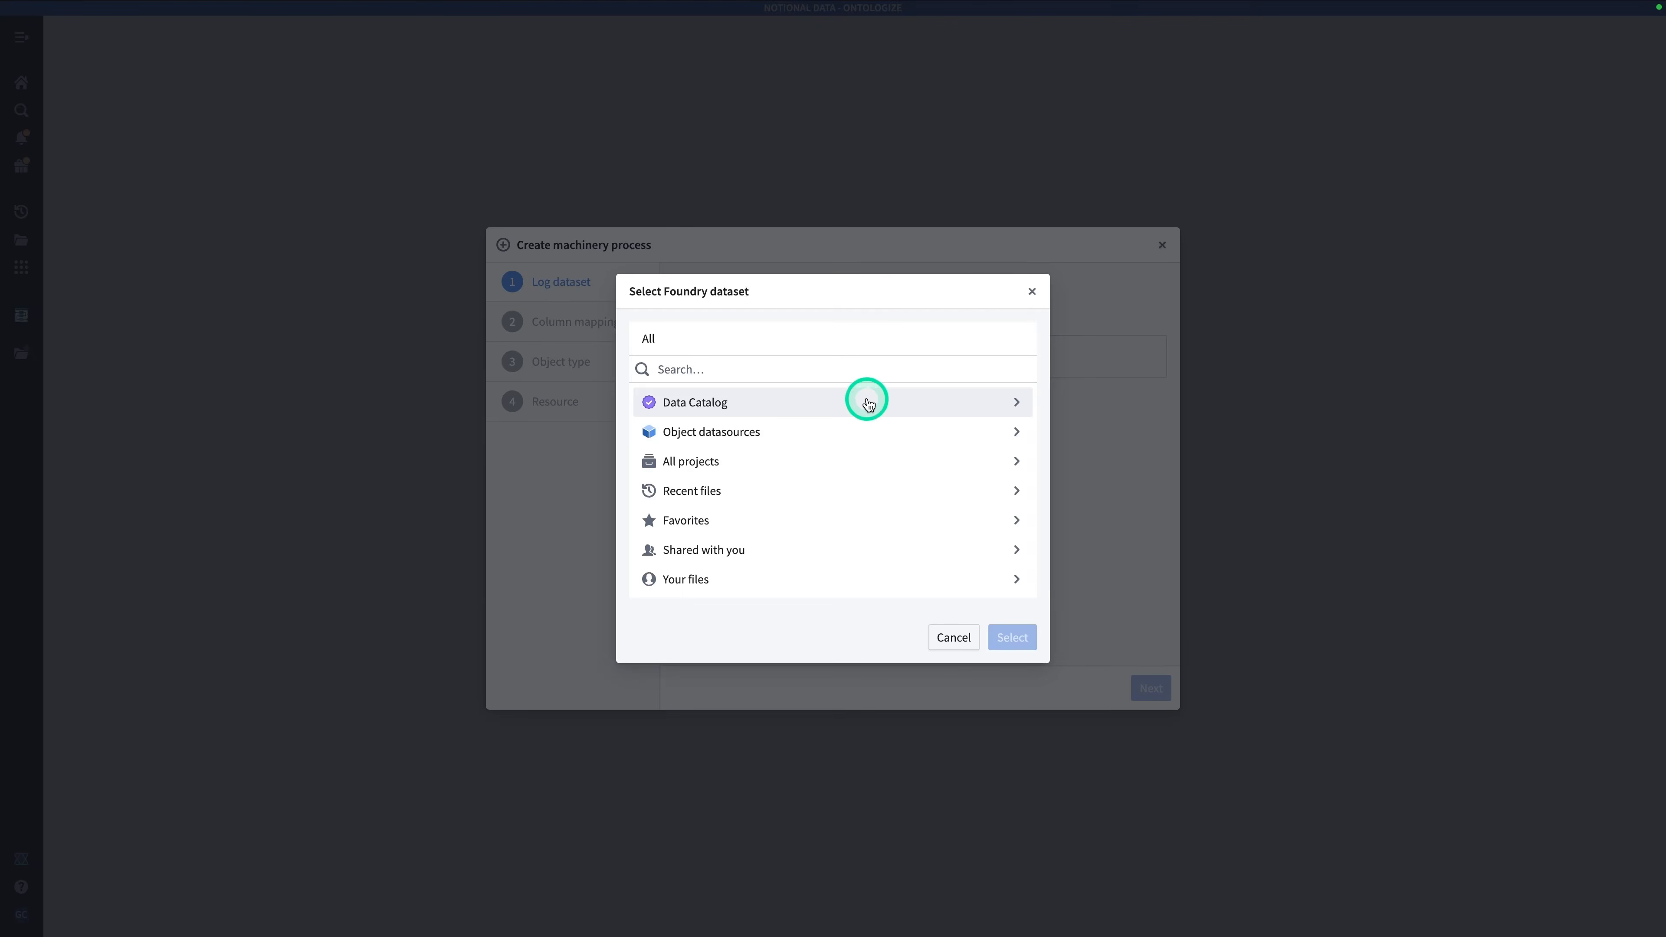
pyautogui.click(786, 489)
pyautogui.click(791, 459)
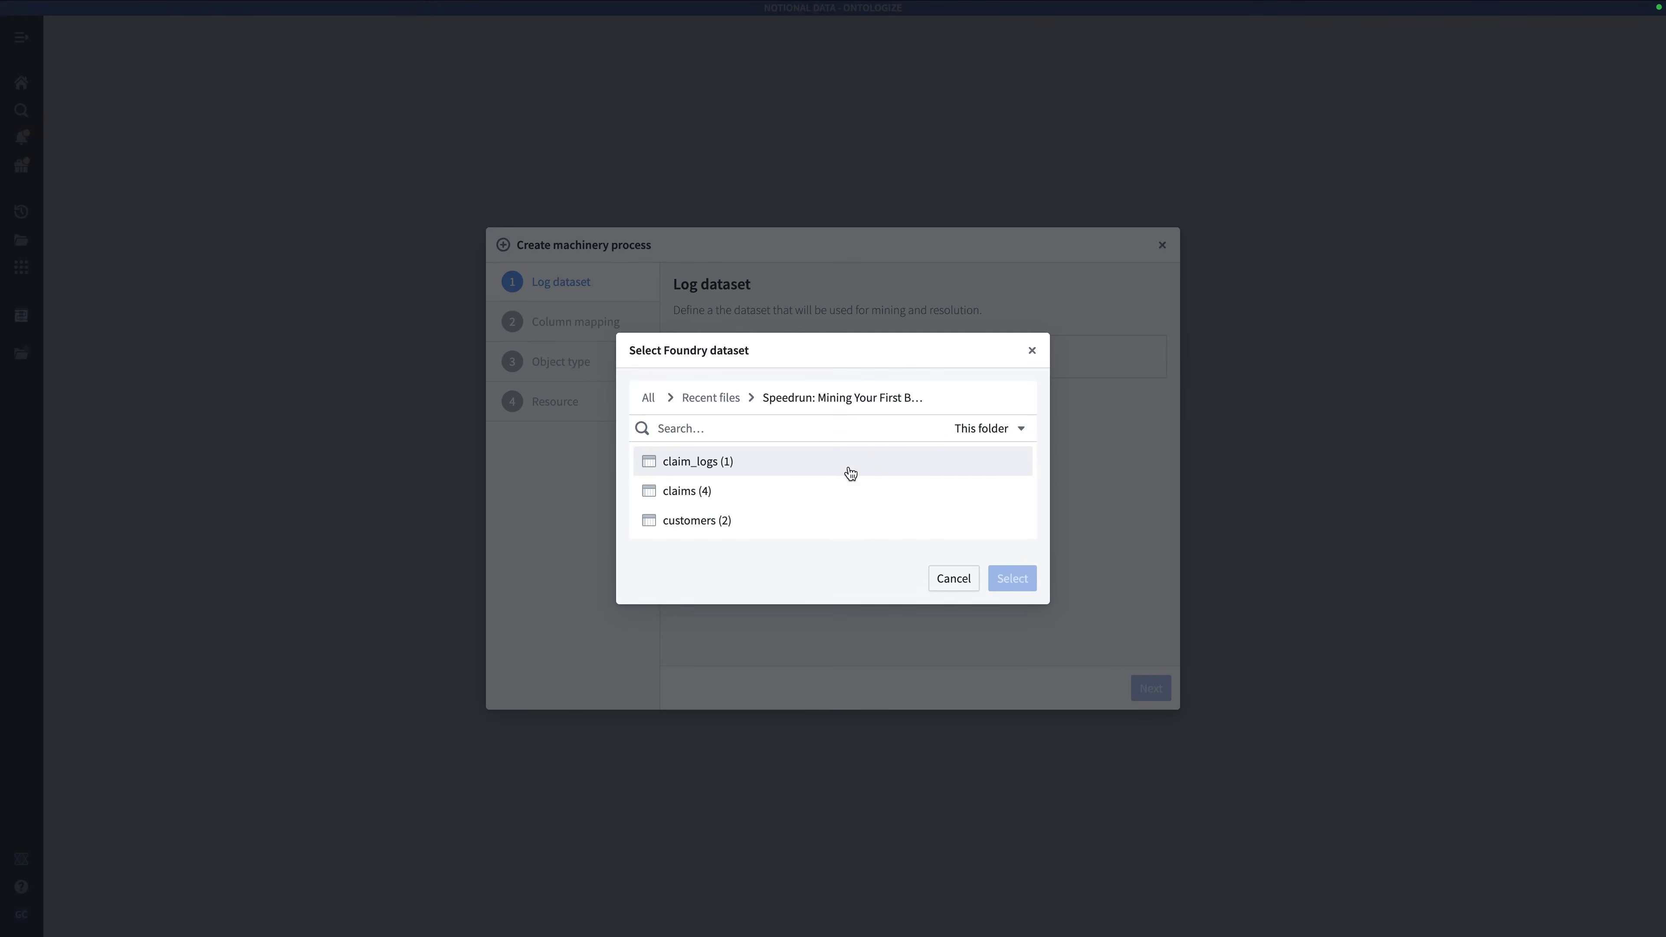
pyautogui.click(850, 466)
pyautogui.click(1005, 584)
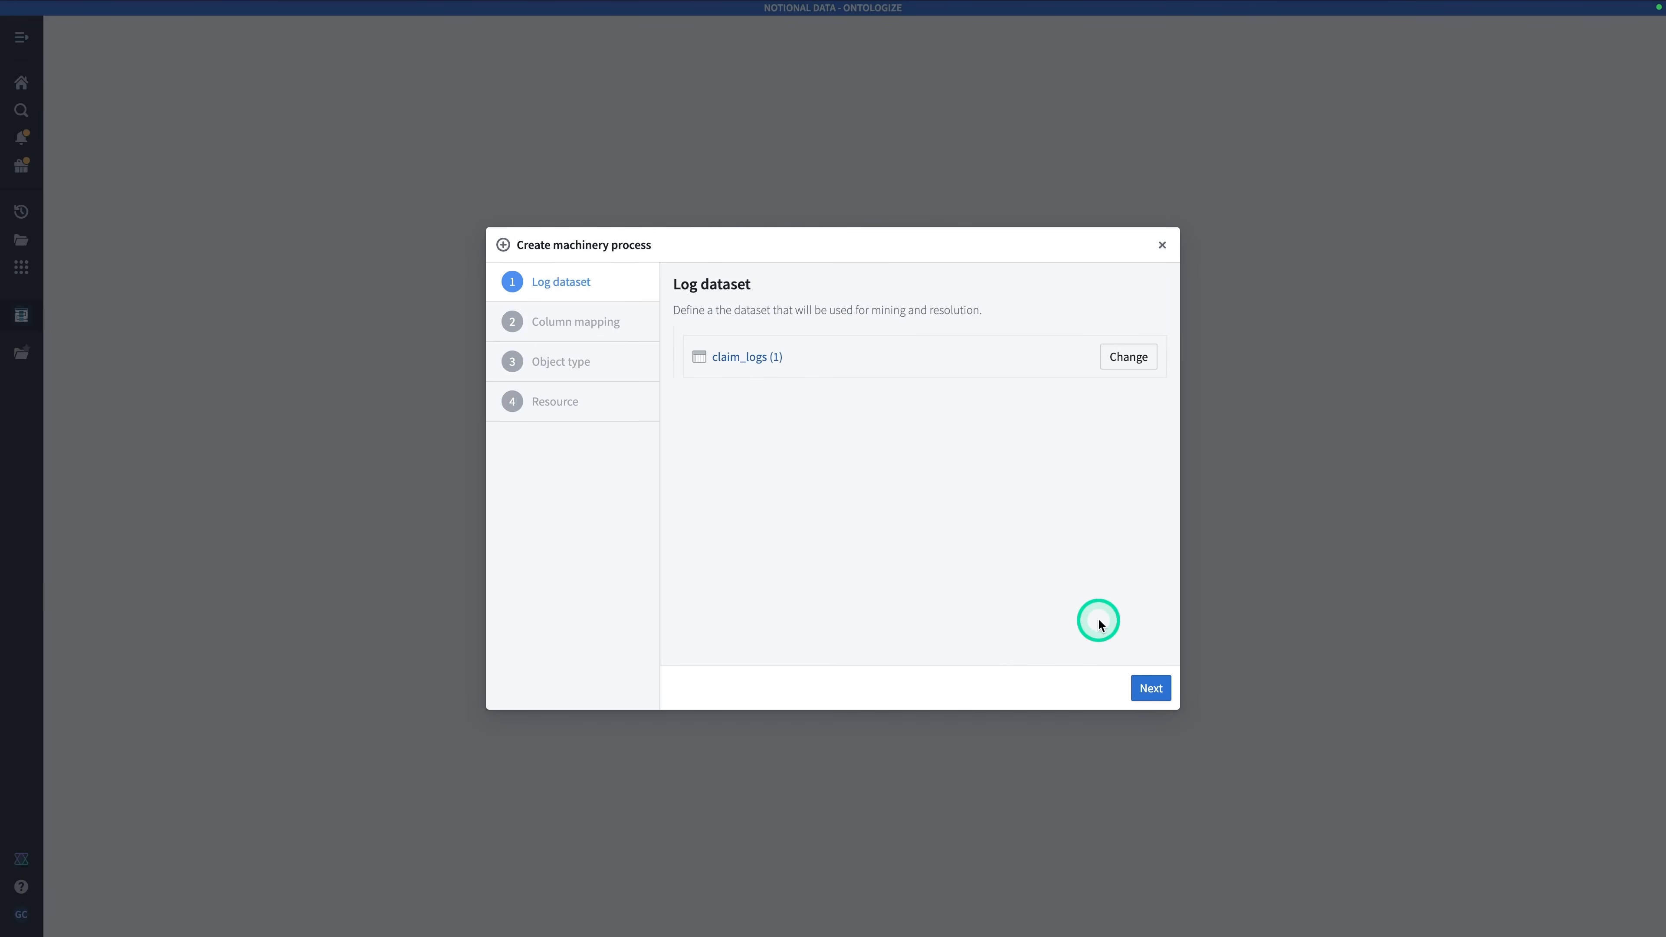
pyautogui.click(1151, 689)
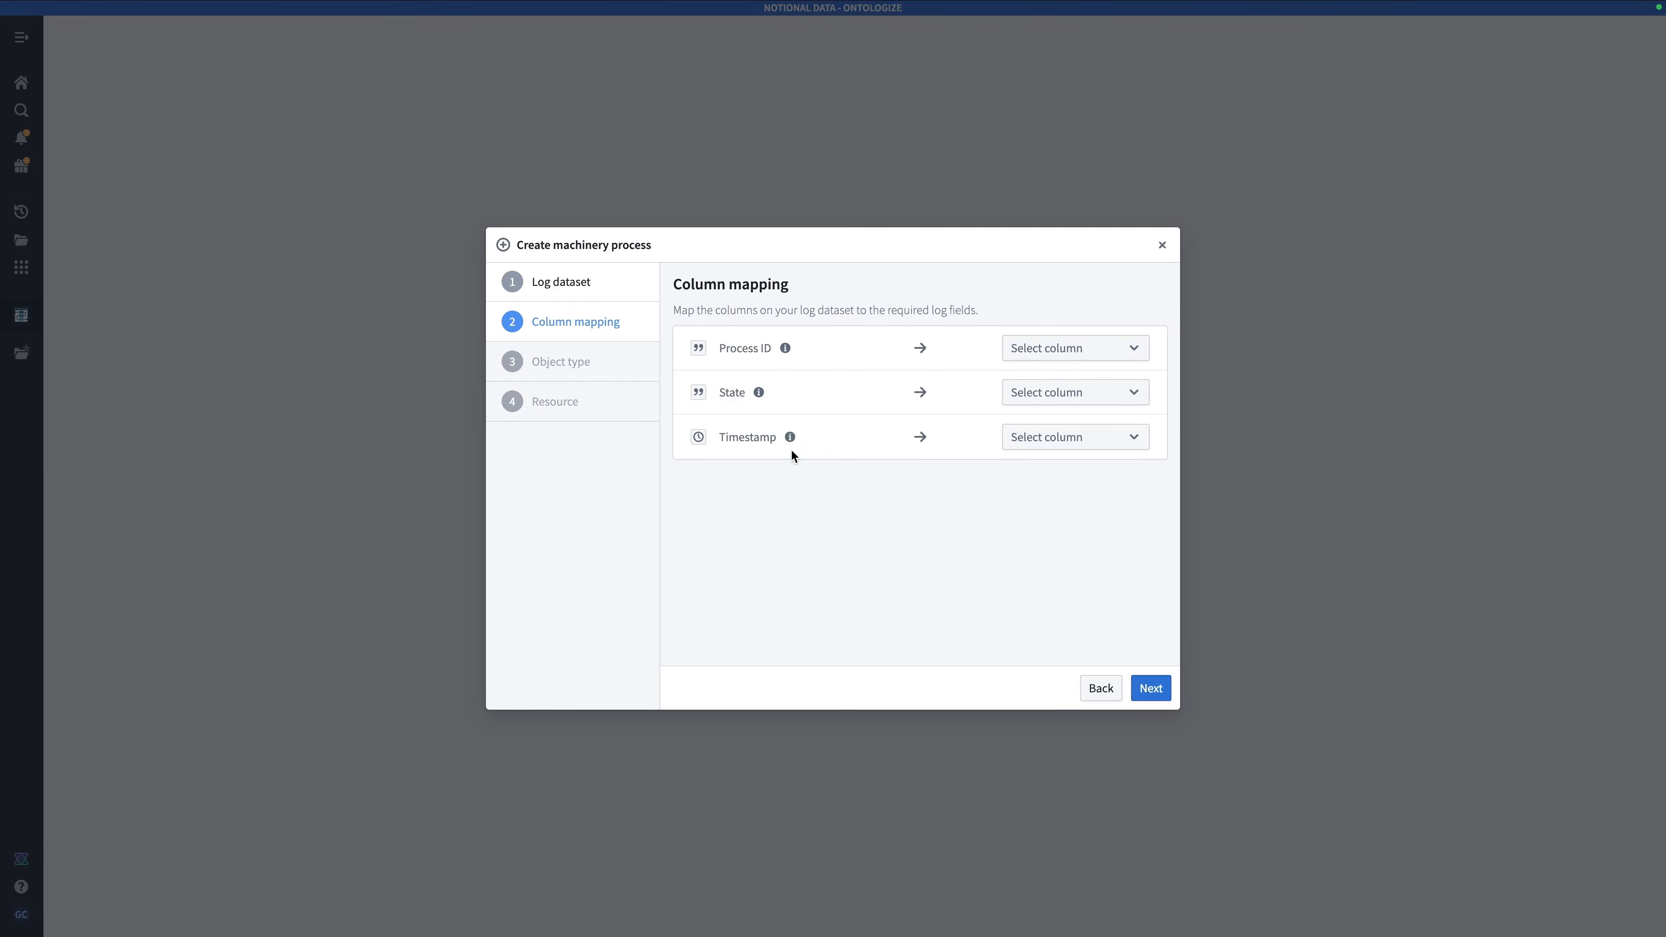
# Step: Map Process ID to claim_id, State to new_state and Timestamp to timestamp, and continue to the object type settings
pyautogui.click(1109, 357)
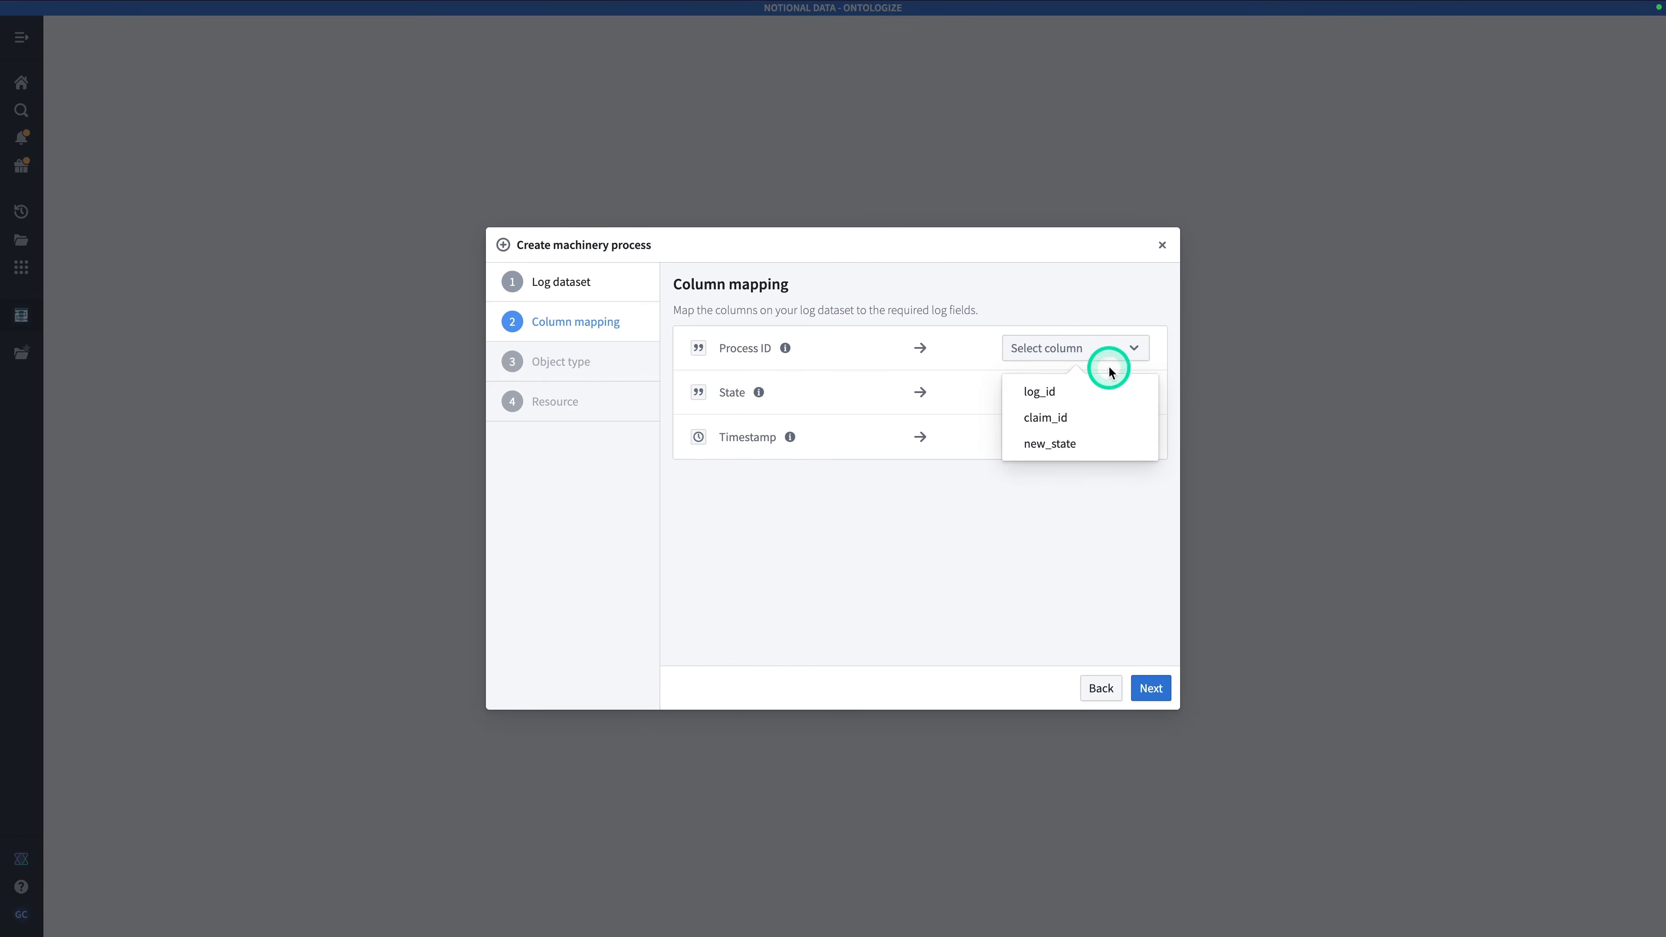
pyautogui.click(1103, 420)
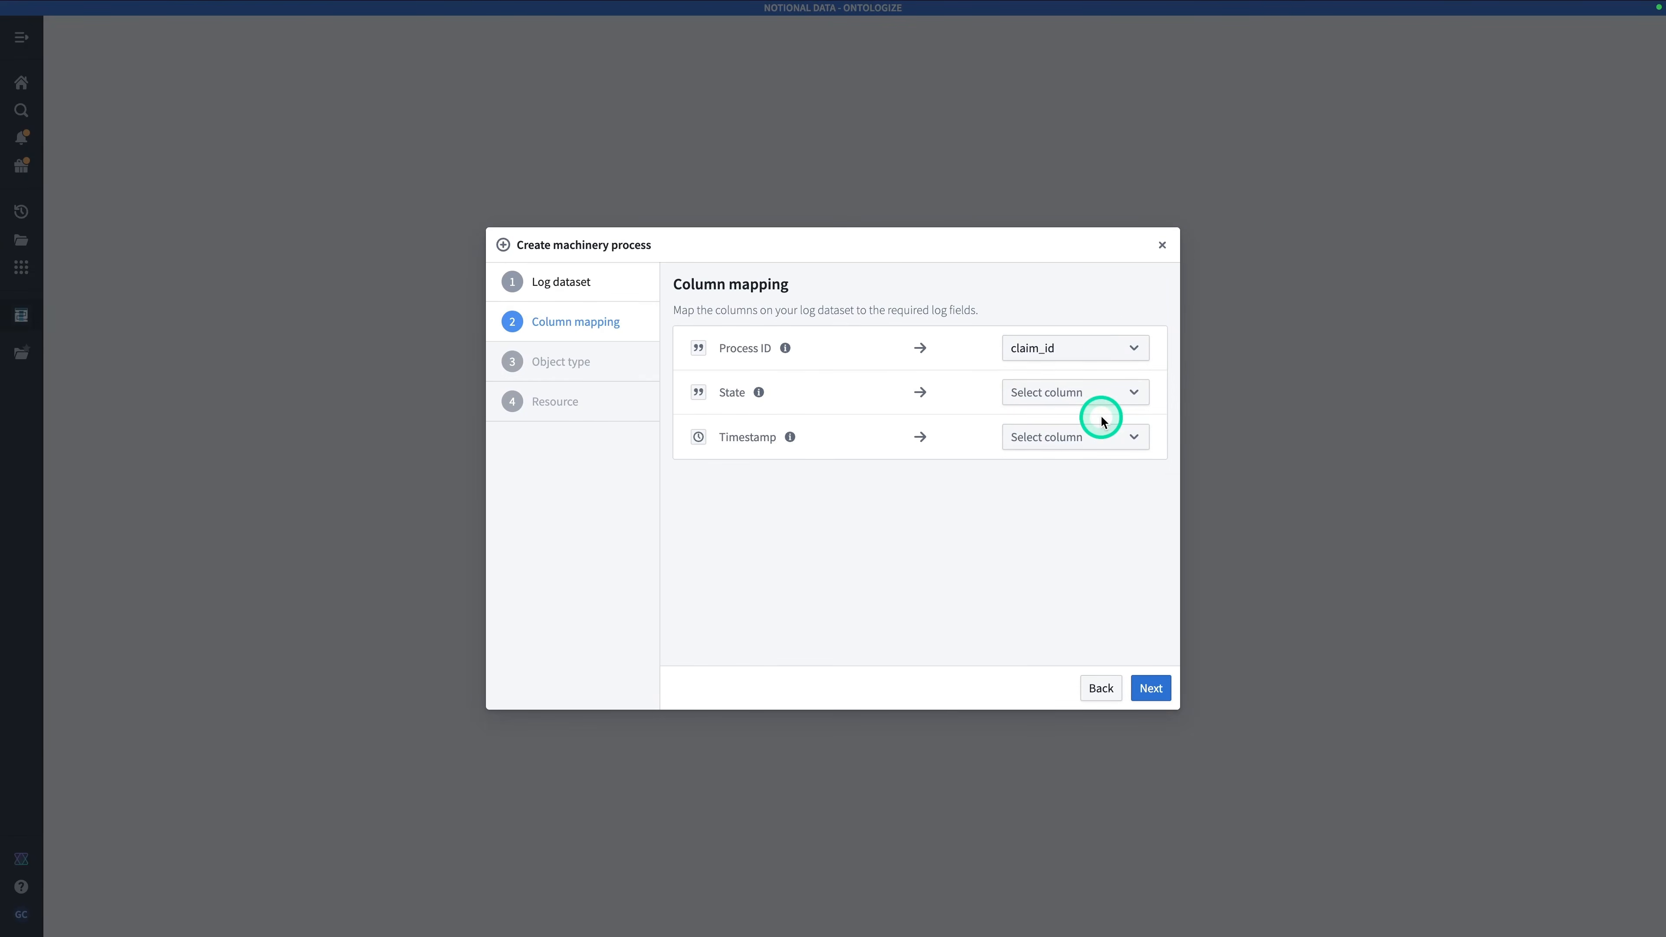
pyautogui.click(1104, 390)
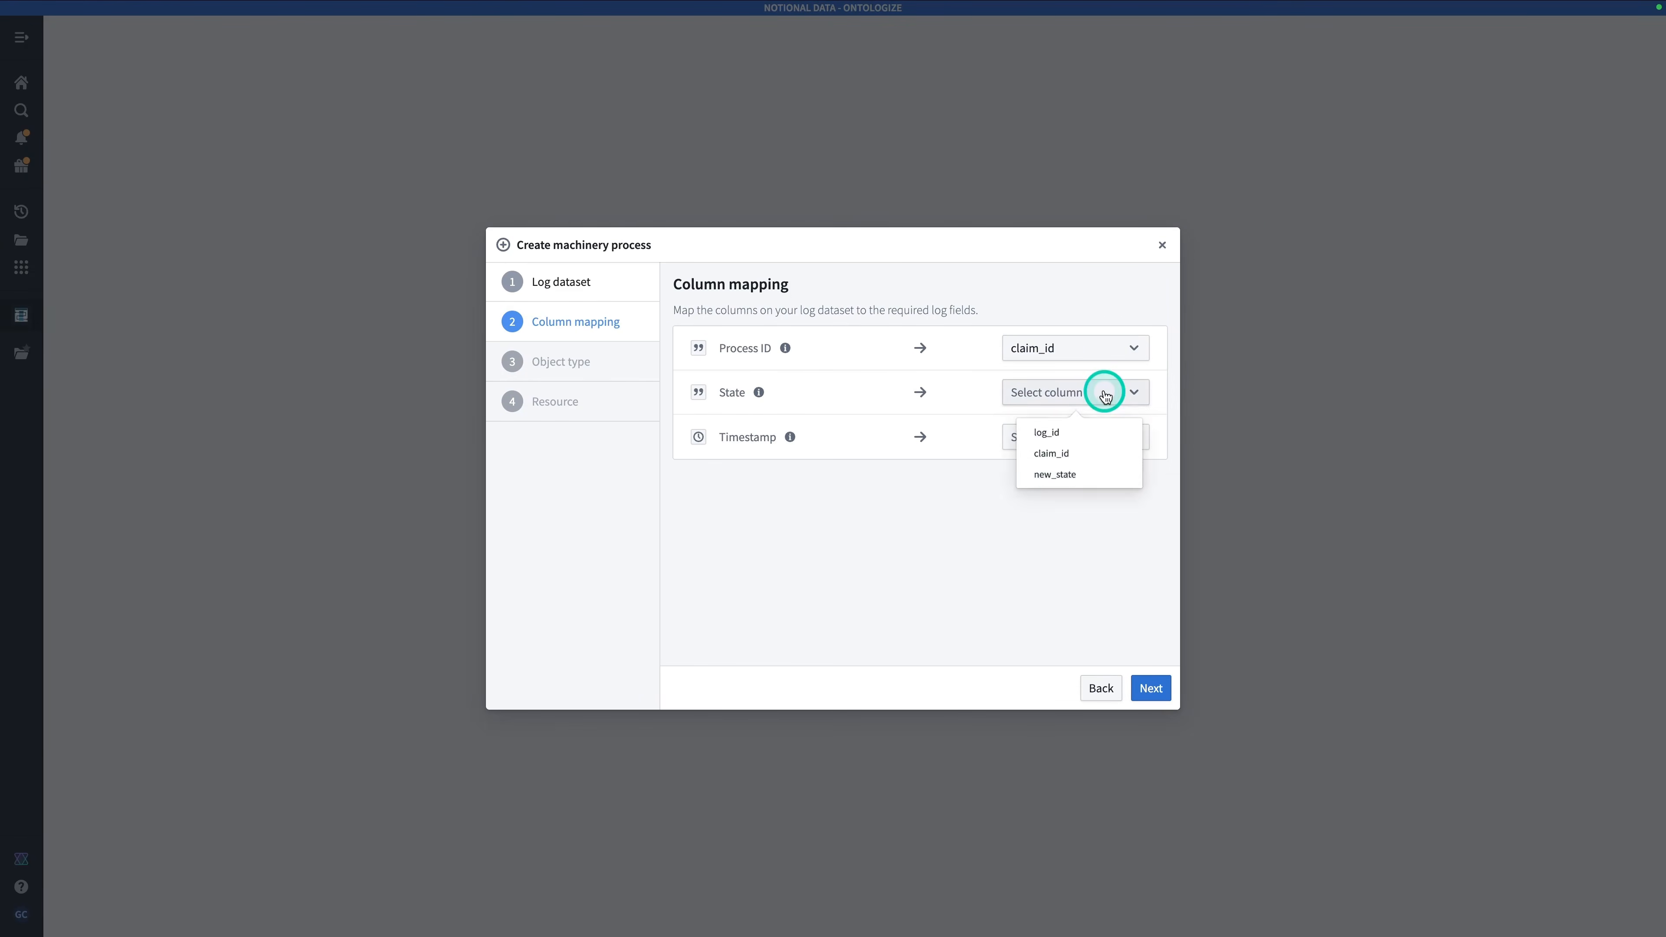
pyautogui.click(1076, 489)
pyautogui.click(1095, 441)
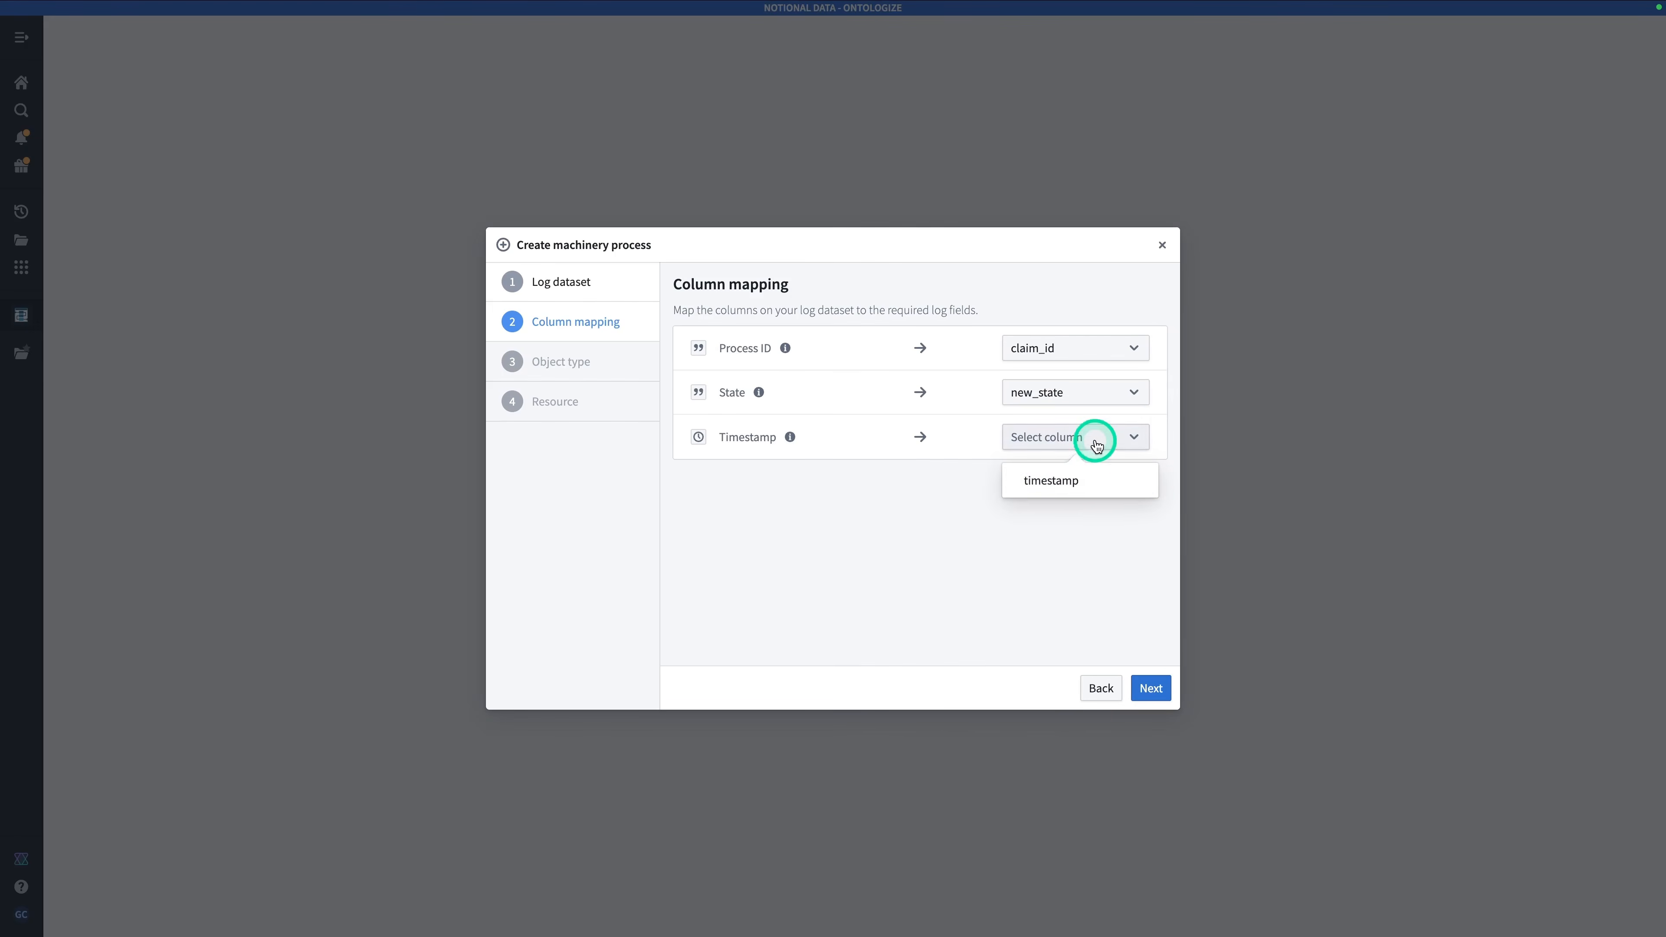
pyautogui.click(1083, 482)
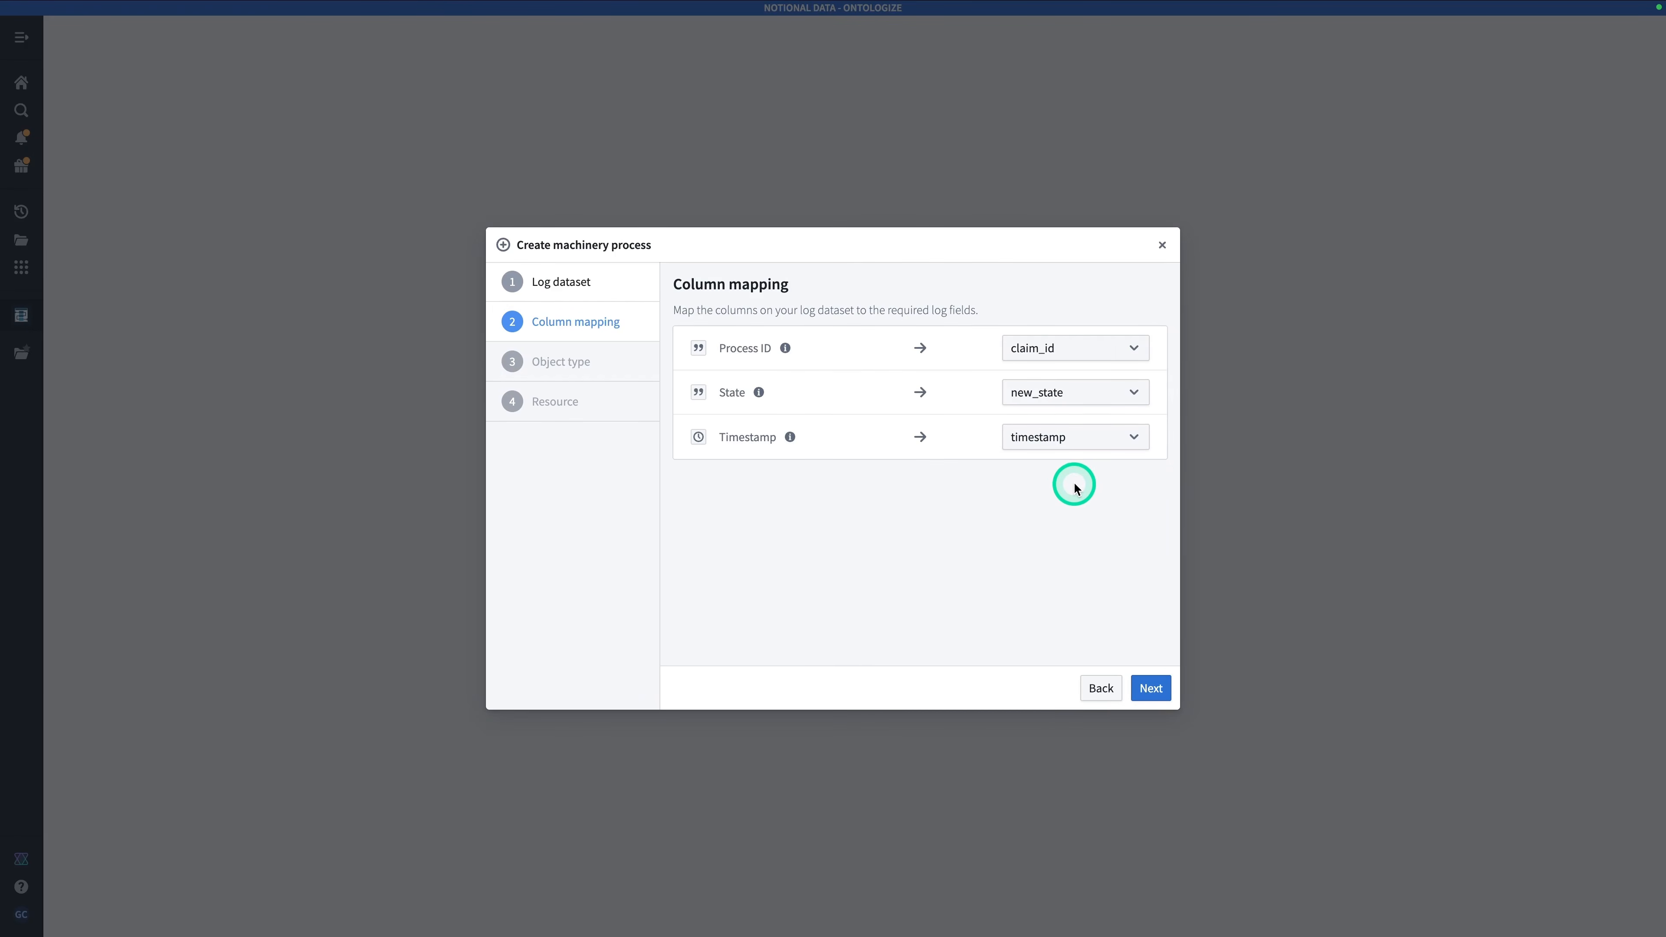
pyautogui.click(1149, 688)
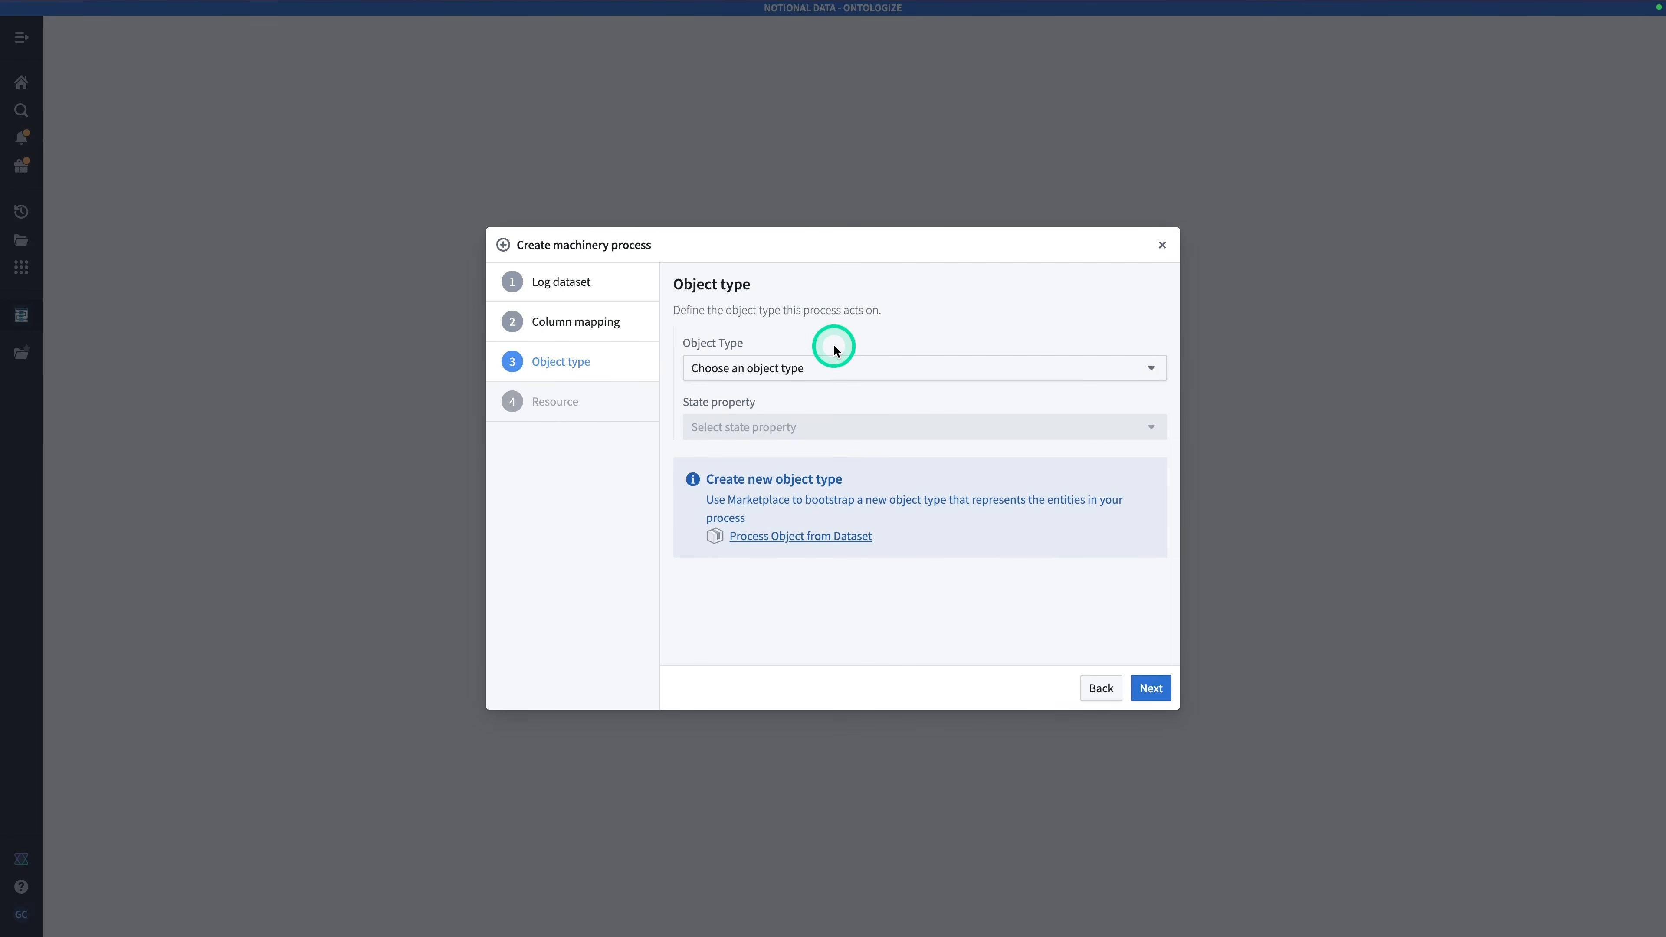
# Step: Set the process's object type to the owner-prefixed Claims and its state property to State
pyautogui.click(801, 615)
pyautogui.click(792, 369)
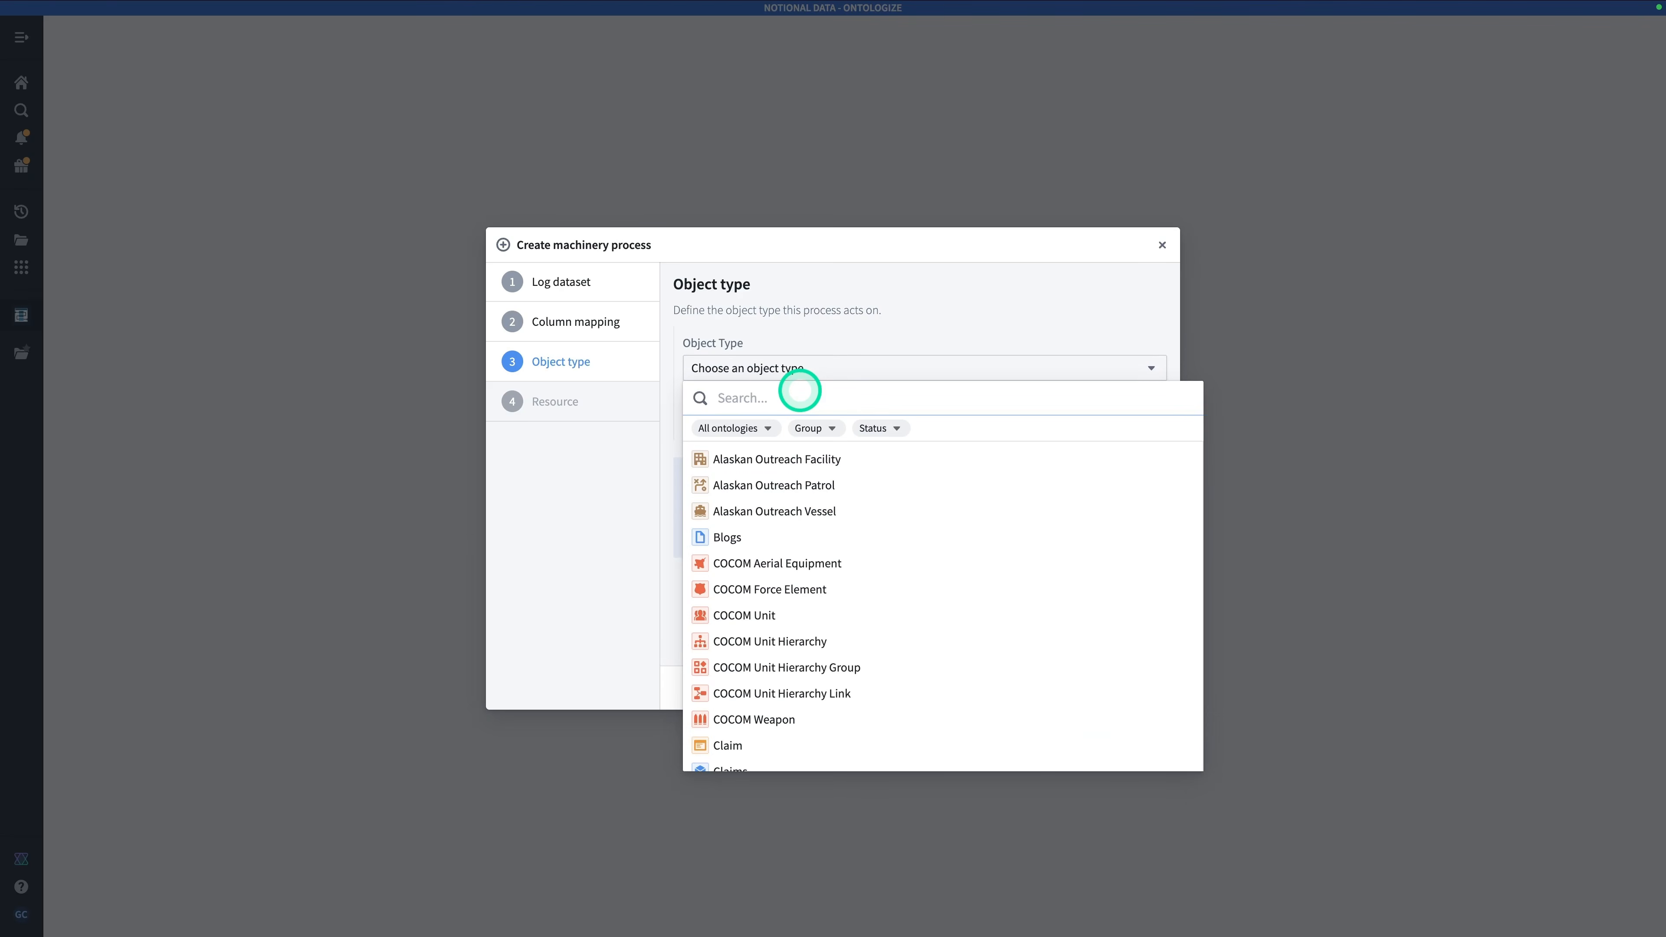
pyautogui.write('claim')
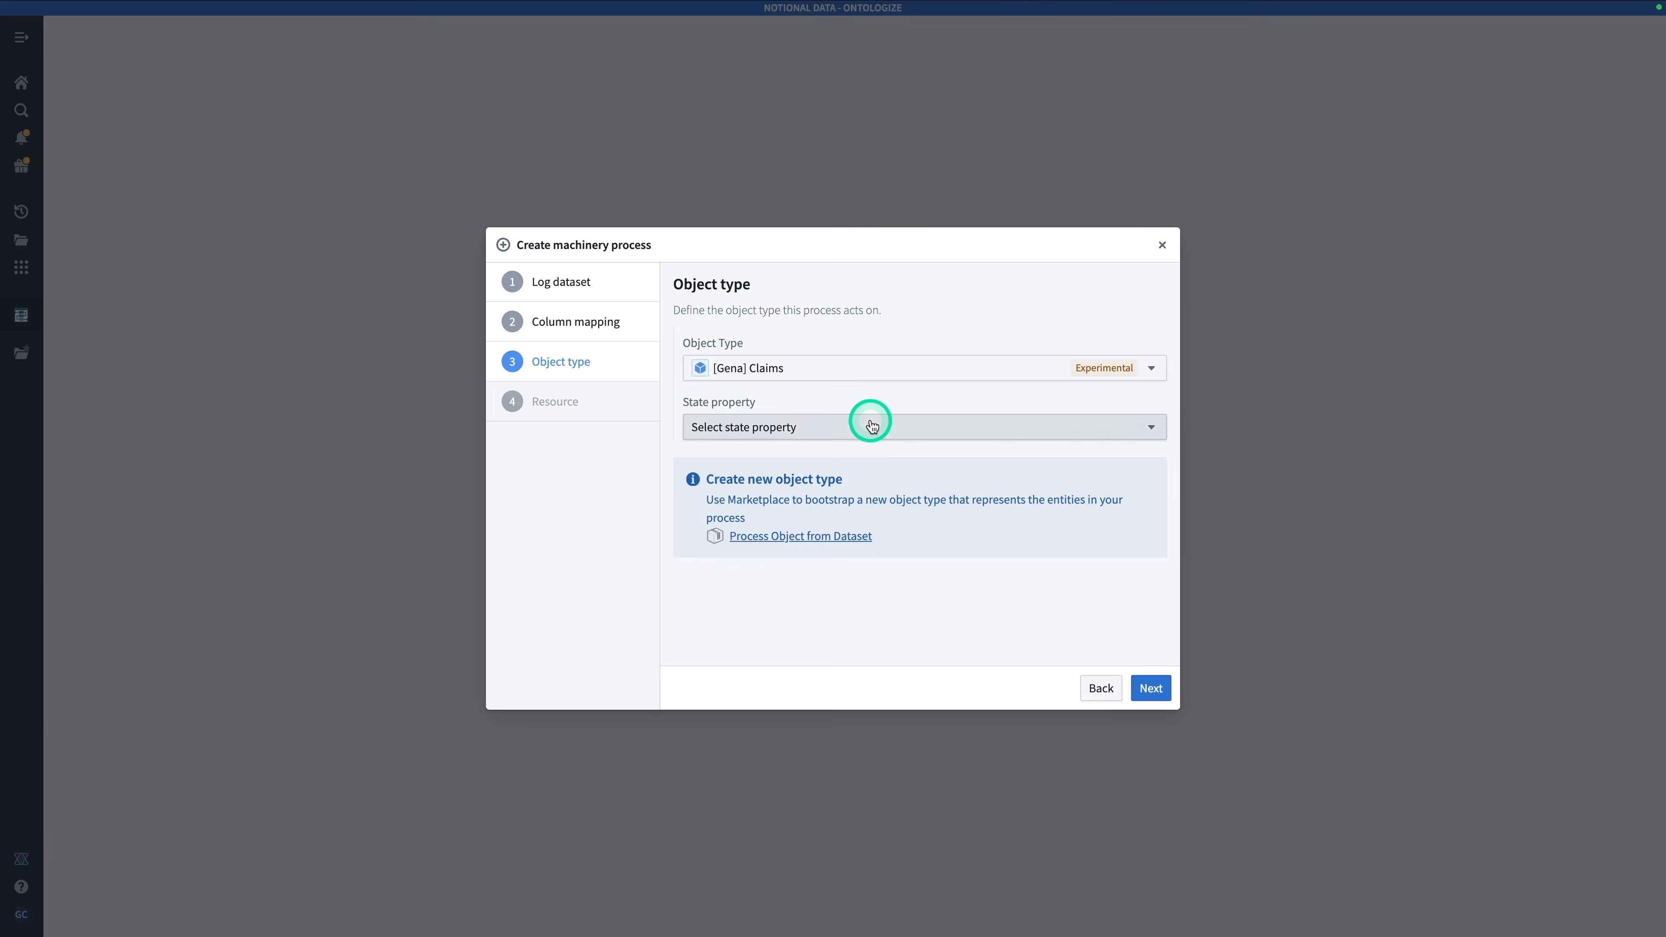
pyautogui.click(872, 427)
pyautogui.click(793, 491)
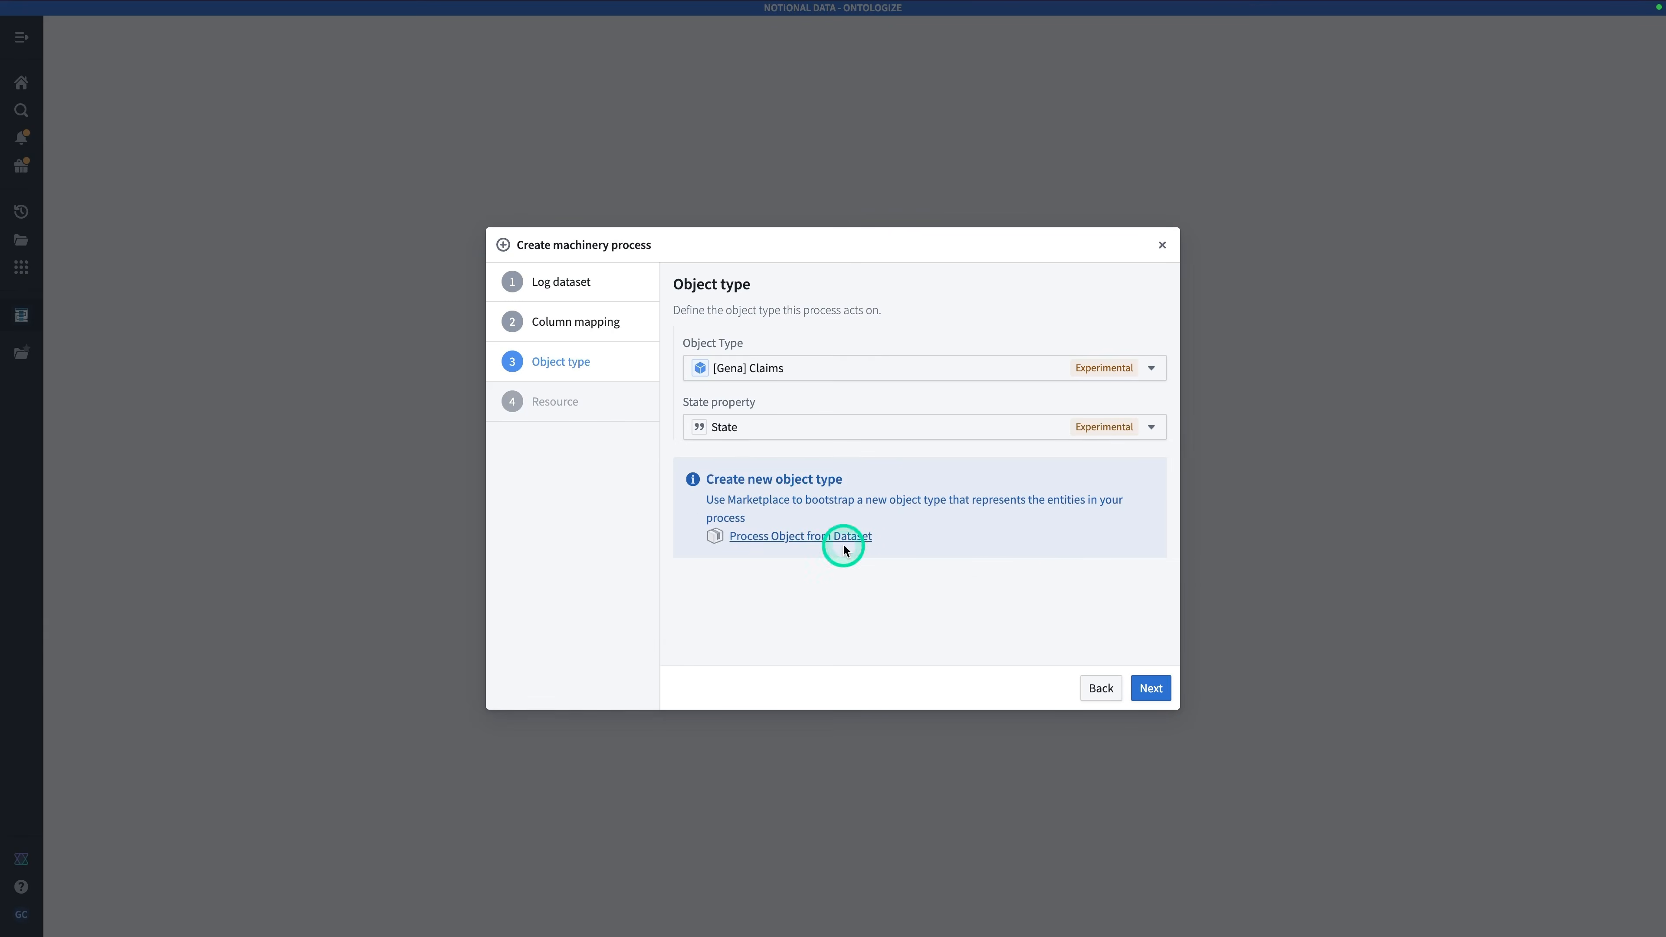
# Step: Name the process resource Claims Process, submit it in the Speedrun folder and open the installed process
pyautogui.click(1134, 694)
pyautogui.click(693, 349)
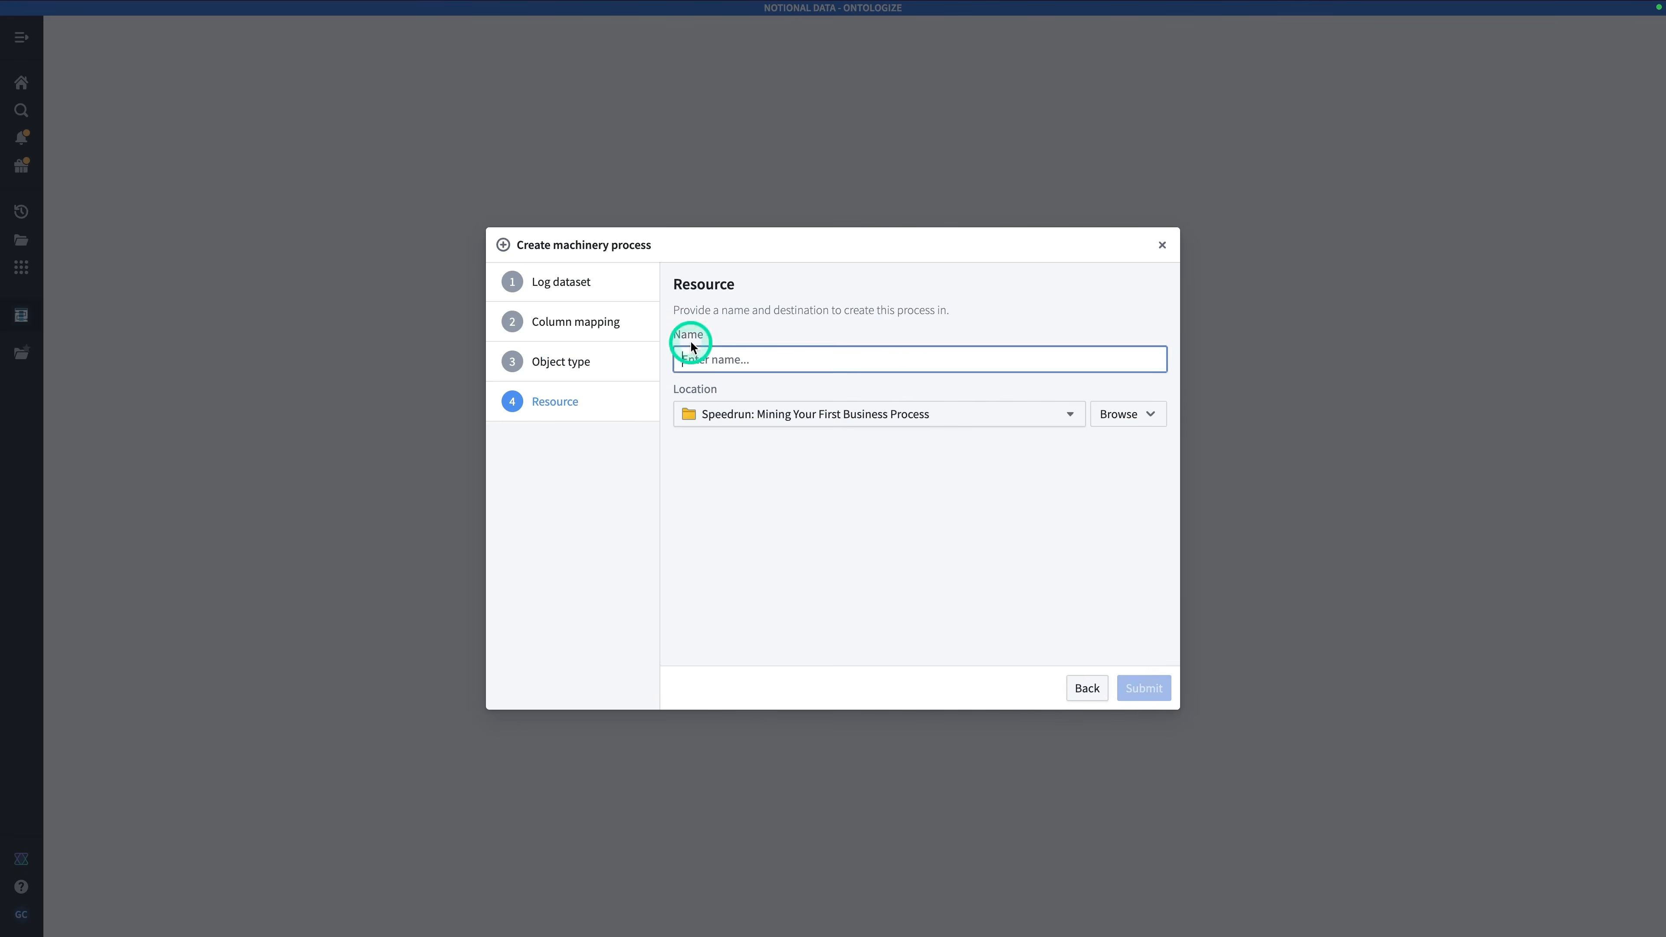
pyautogui.write('Claims Process')
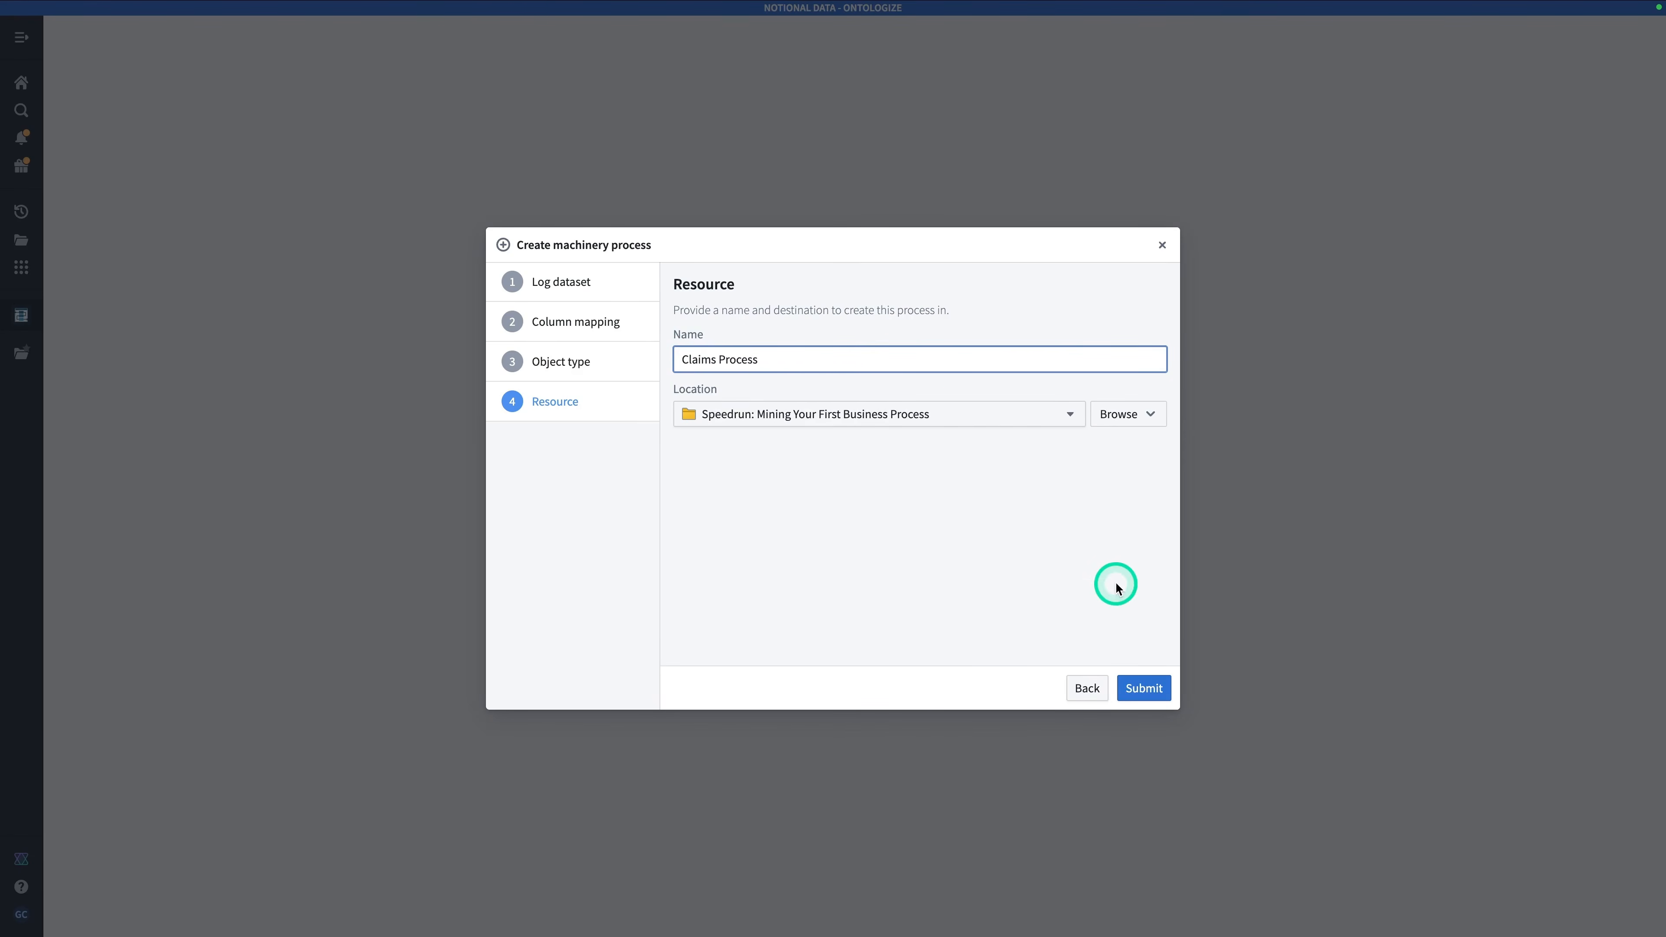
pyautogui.click(1158, 697)
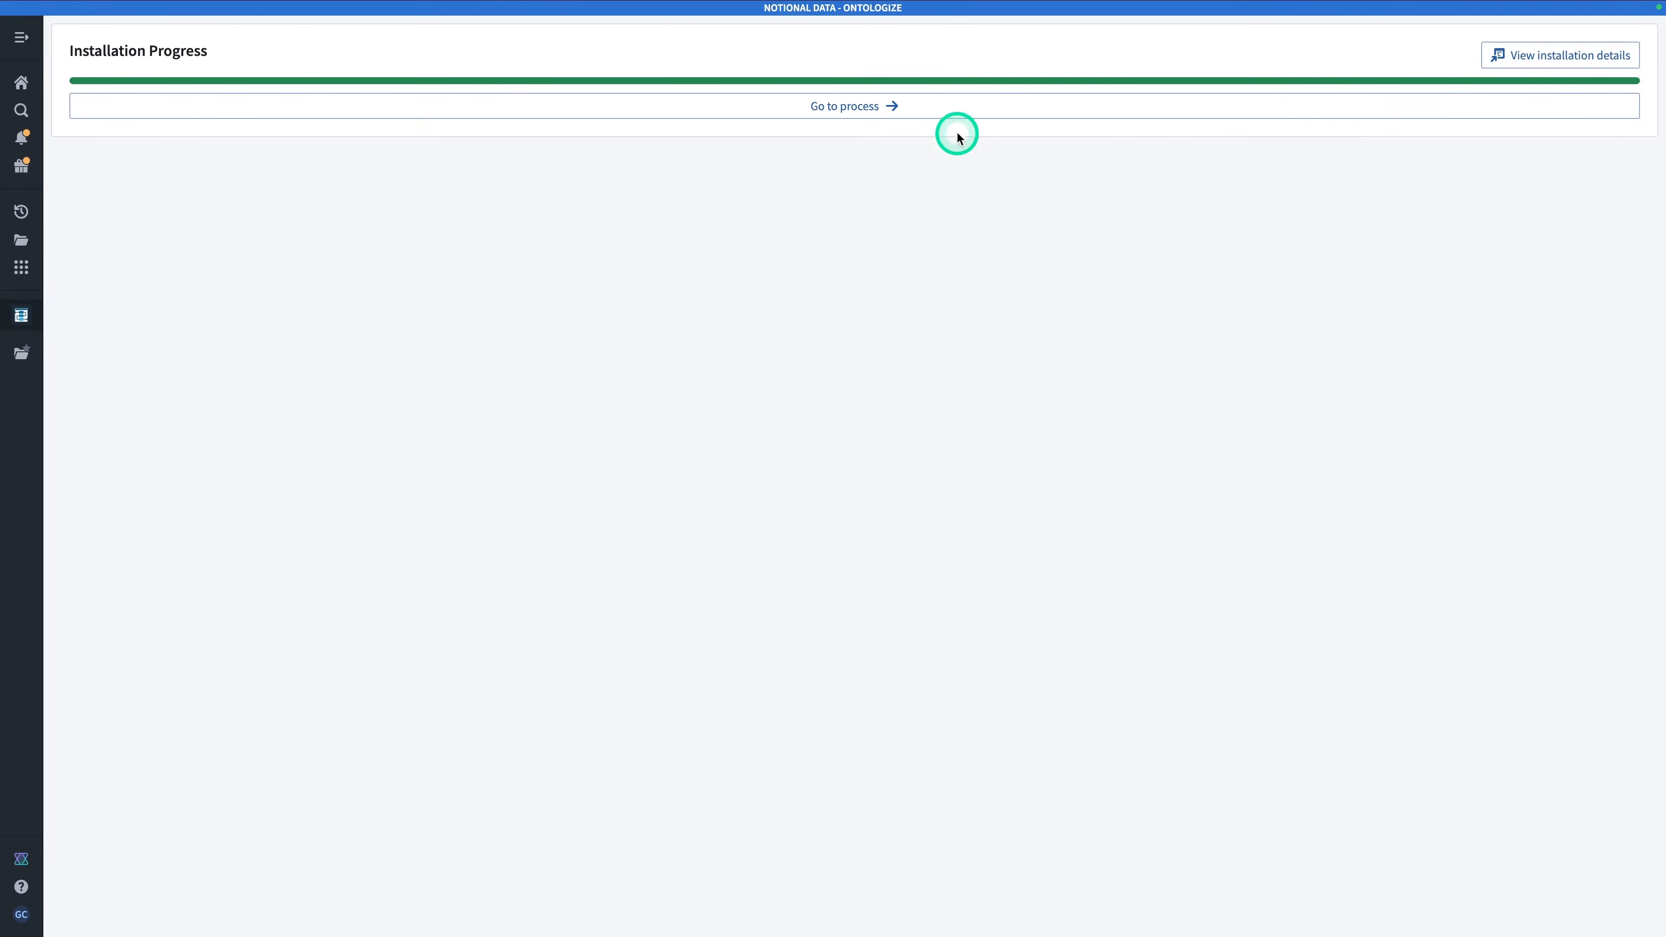
pyautogui.click(953, 109)
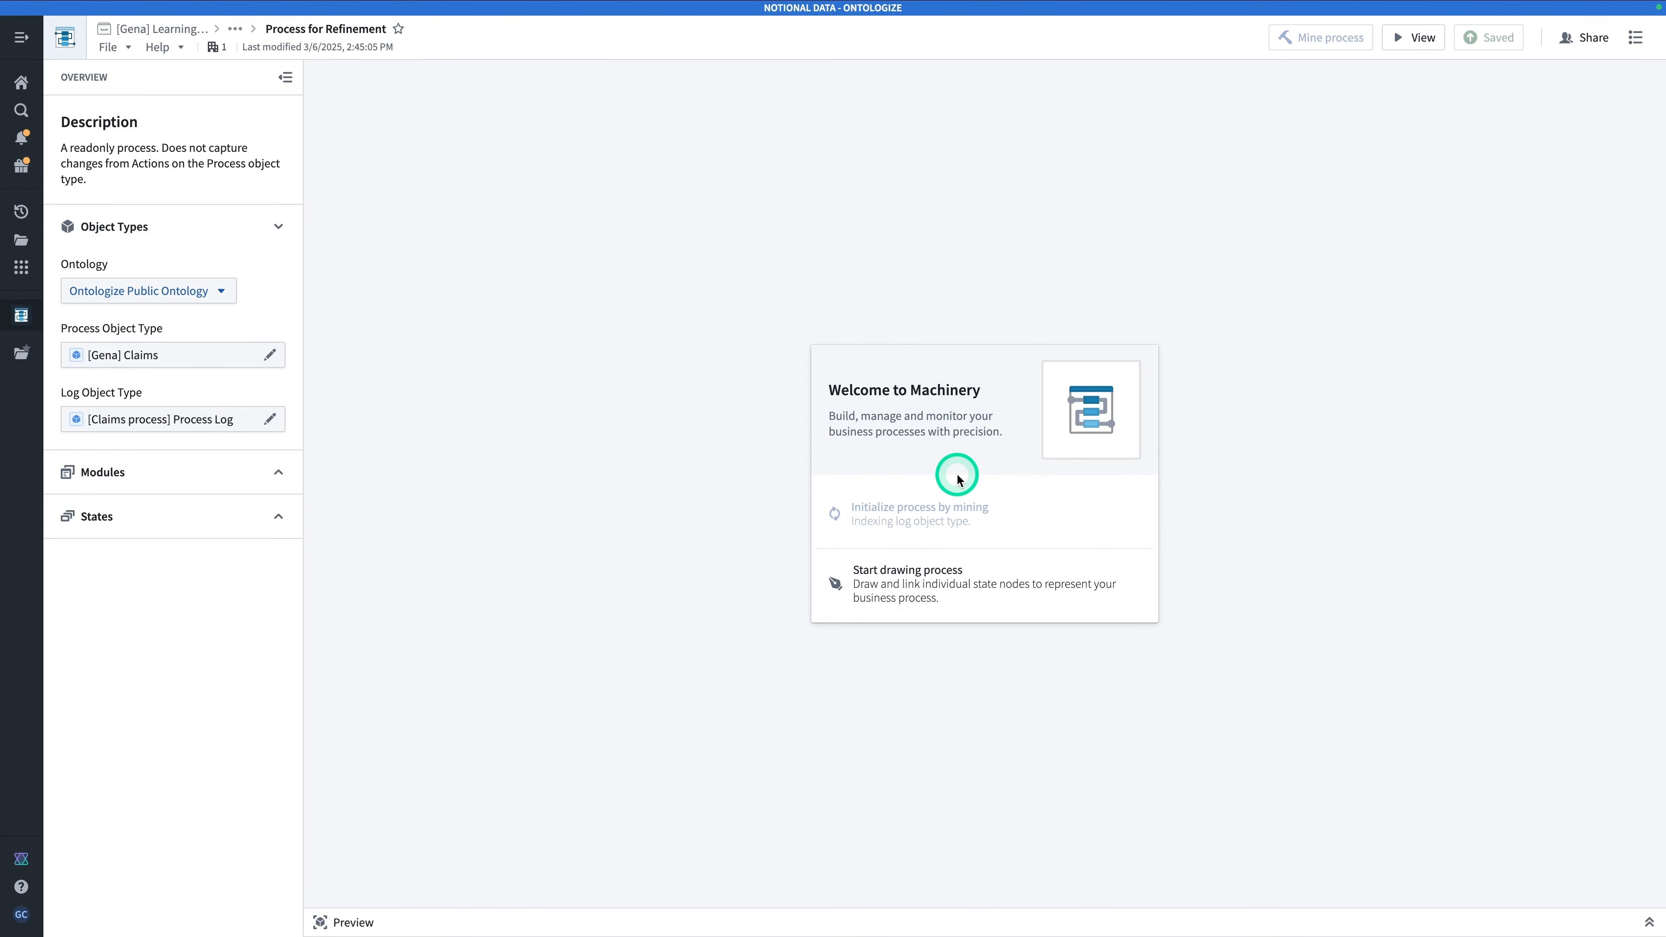
# Step: Rename the Process for Refinement file as Claims Process
pyautogui.click(349, 32)
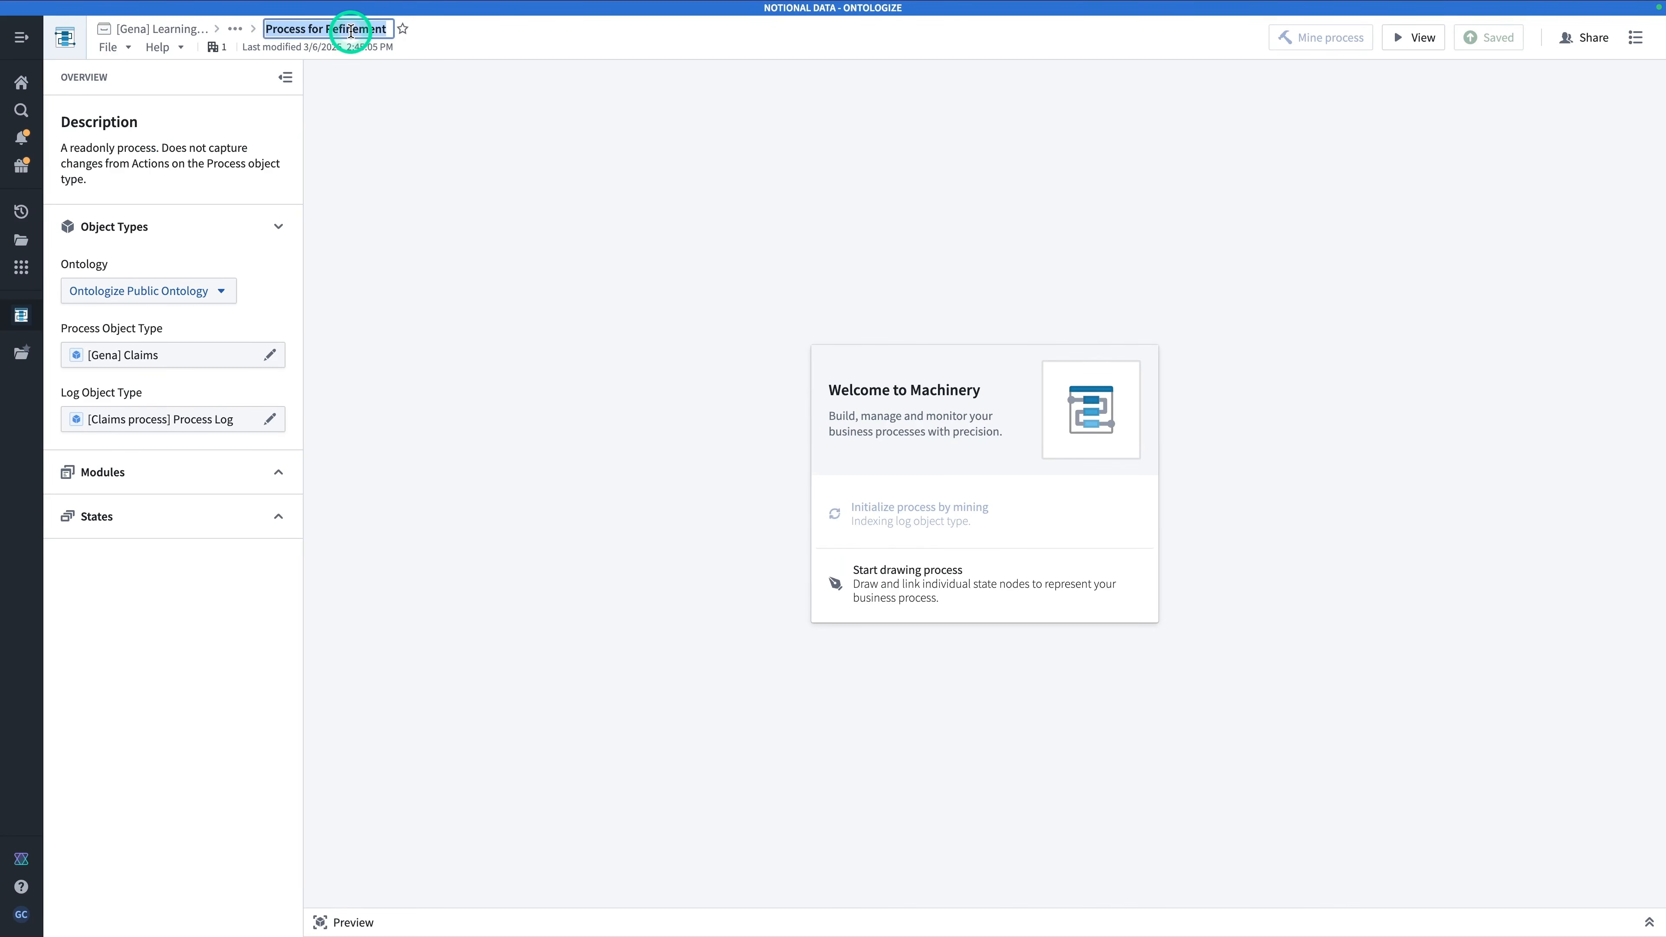
pyautogui.write('Cla')
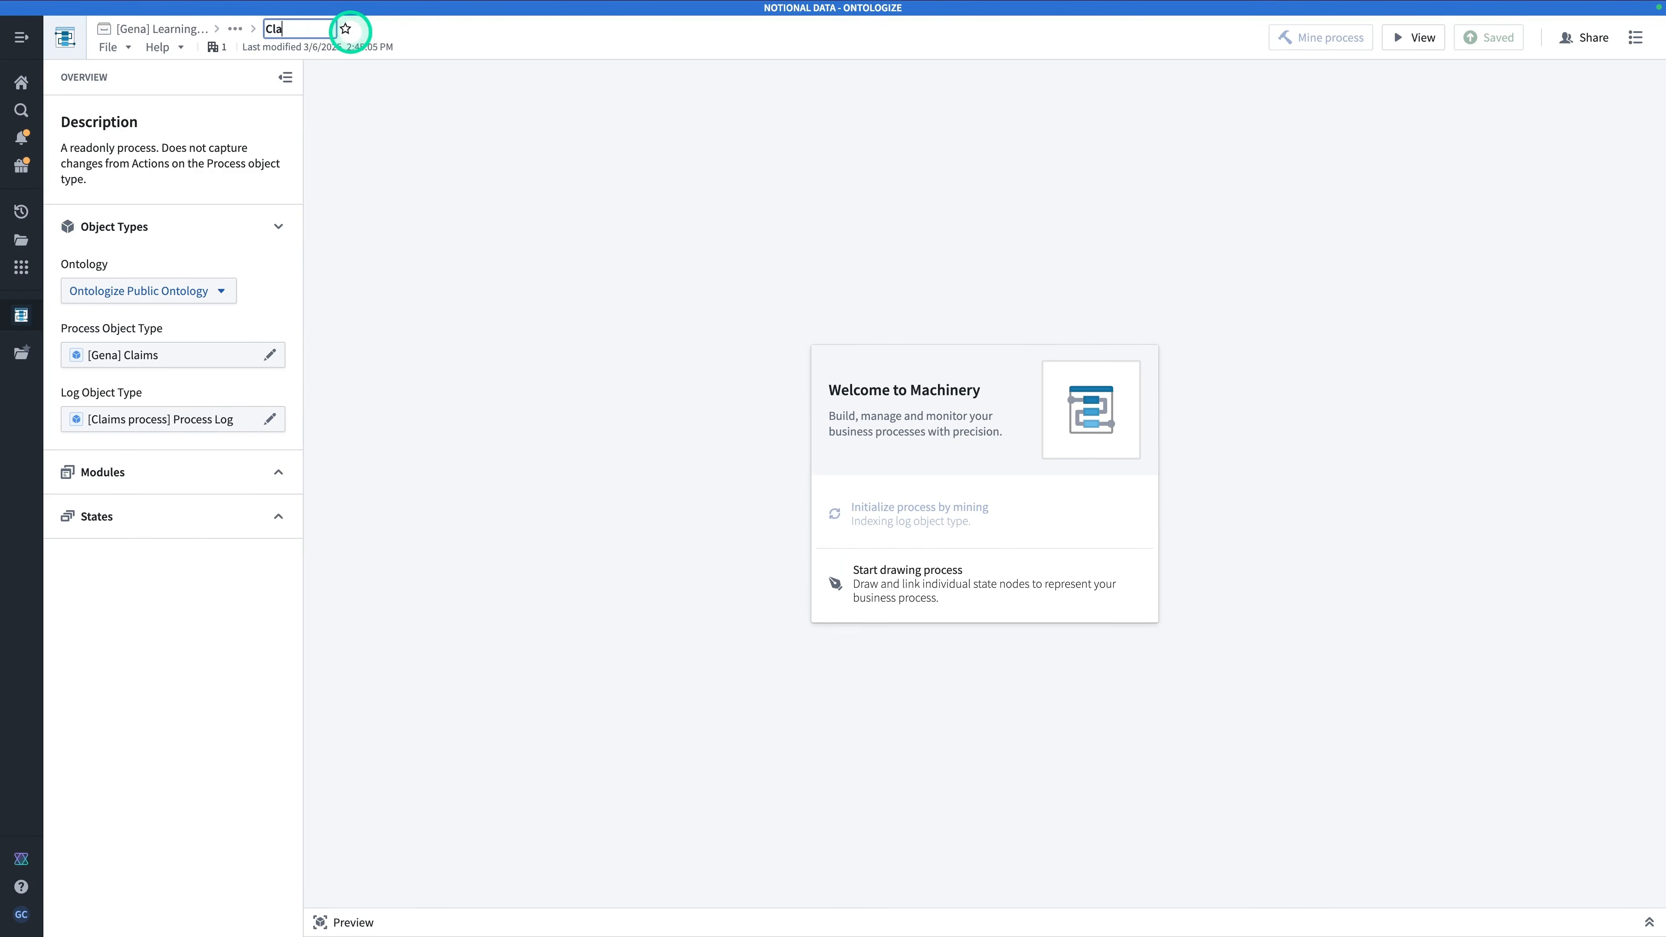
pyautogui.write('ims Process')
pyautogui.press('Return')
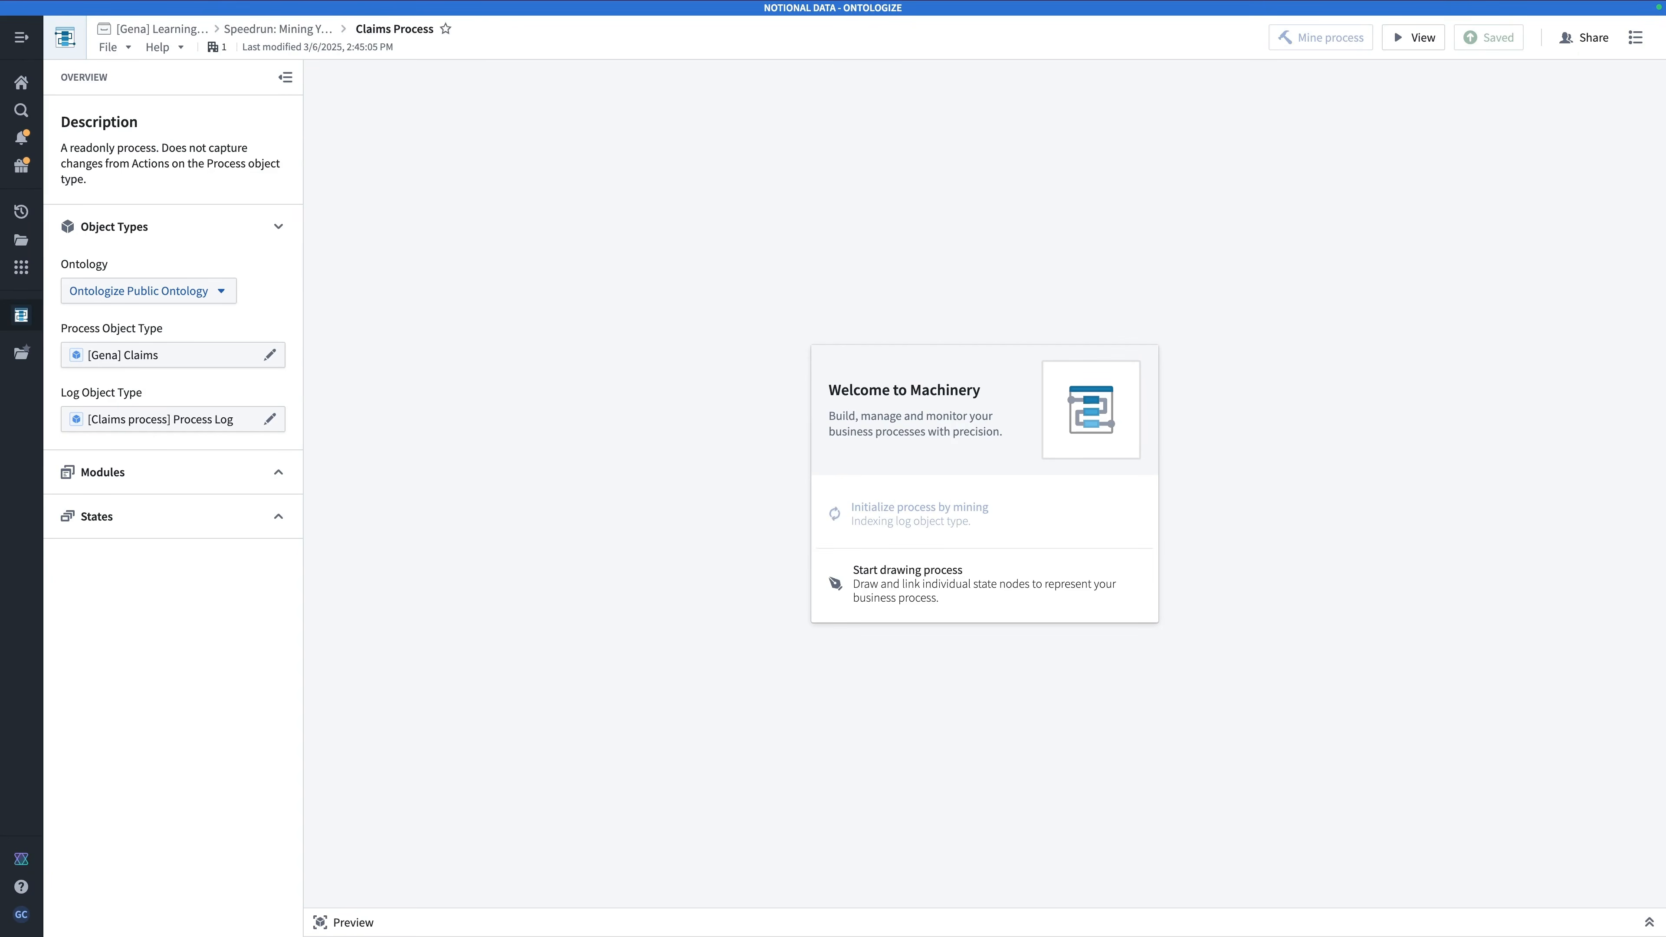
# Step: Link the log object type to its process object type through [Claims process] Process – [Claims process] Process Log, and initialize the process by mining
pyautogui.click(168, 423)
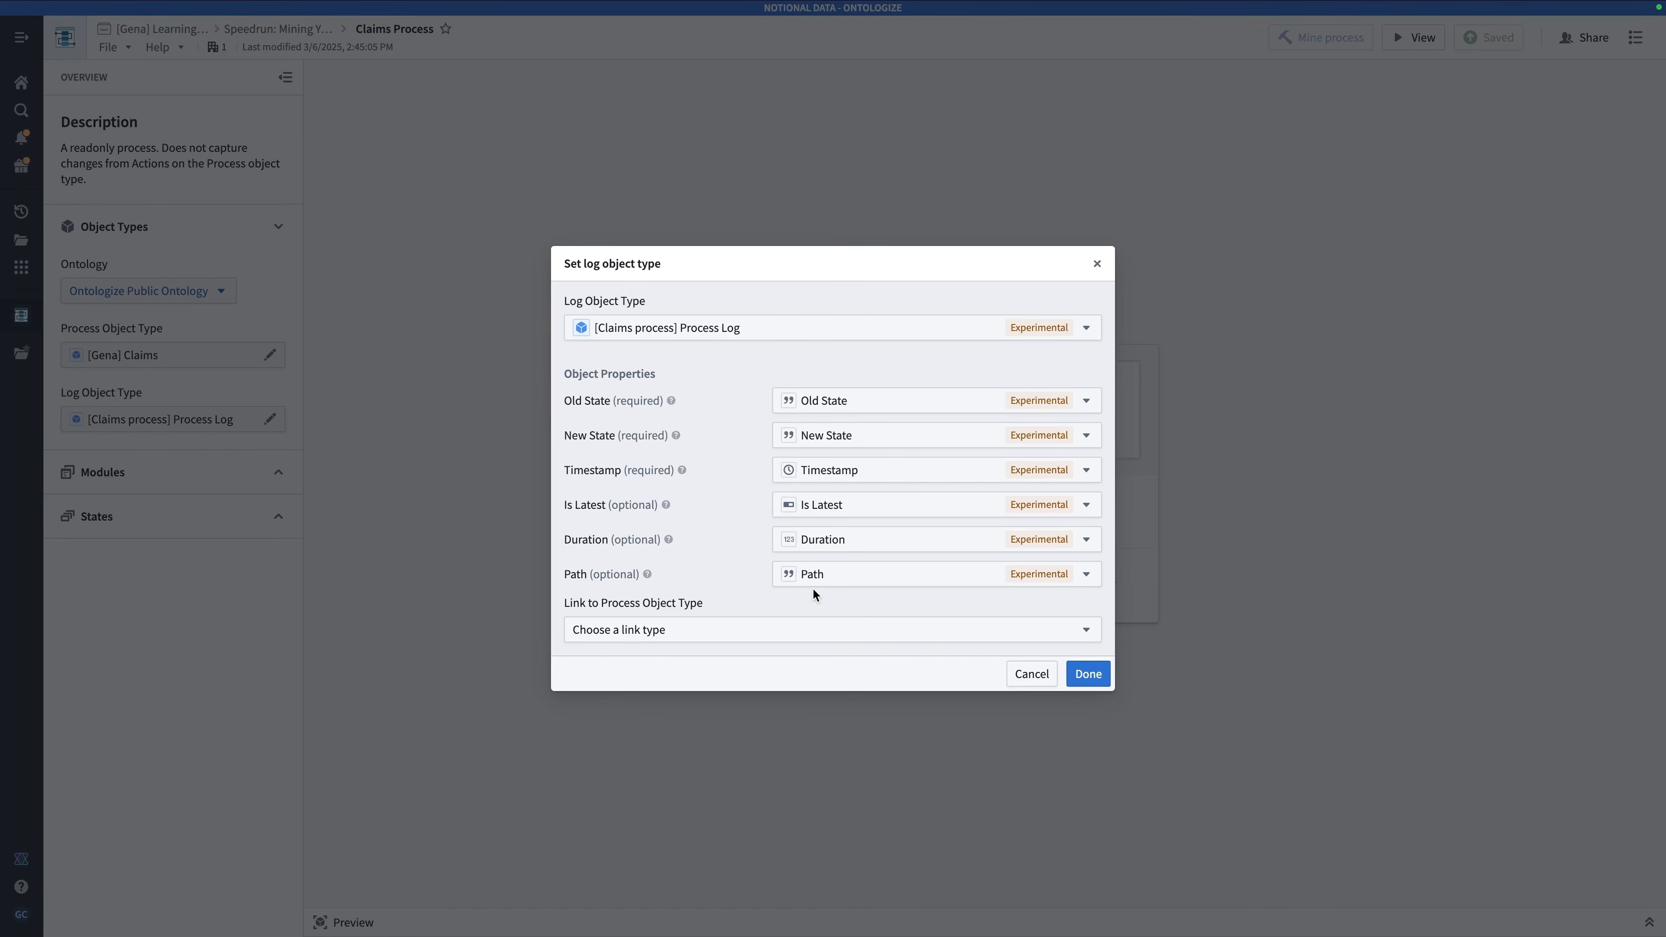
pyautogui.click(789, 630)
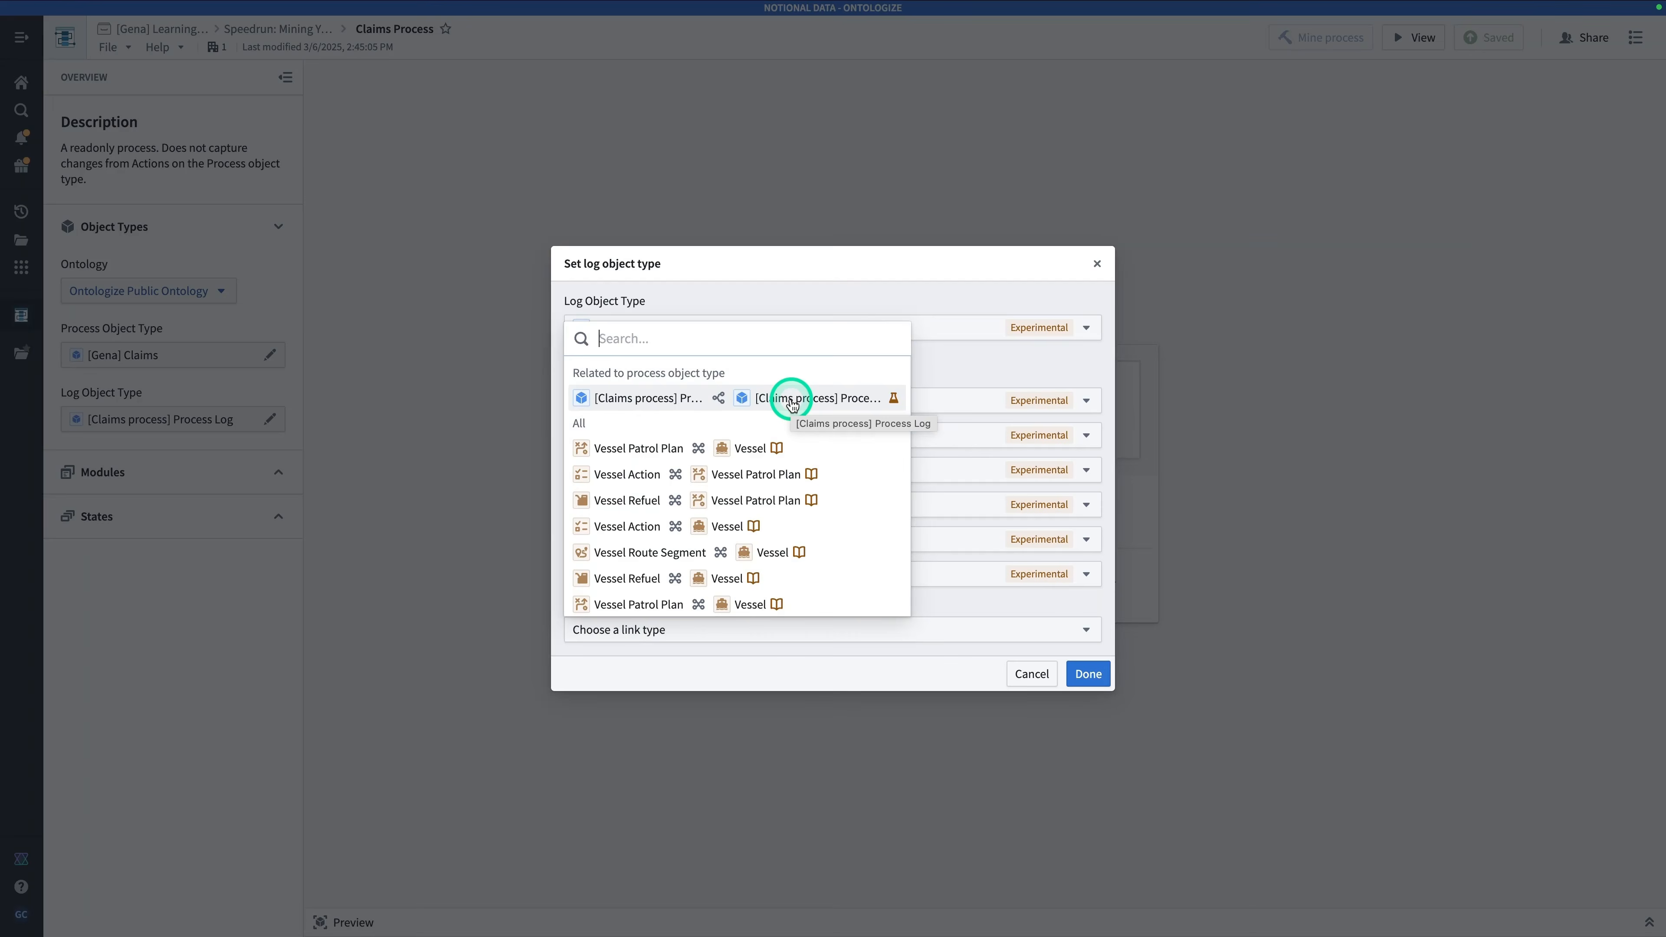
pyautogui.click(800, 406)
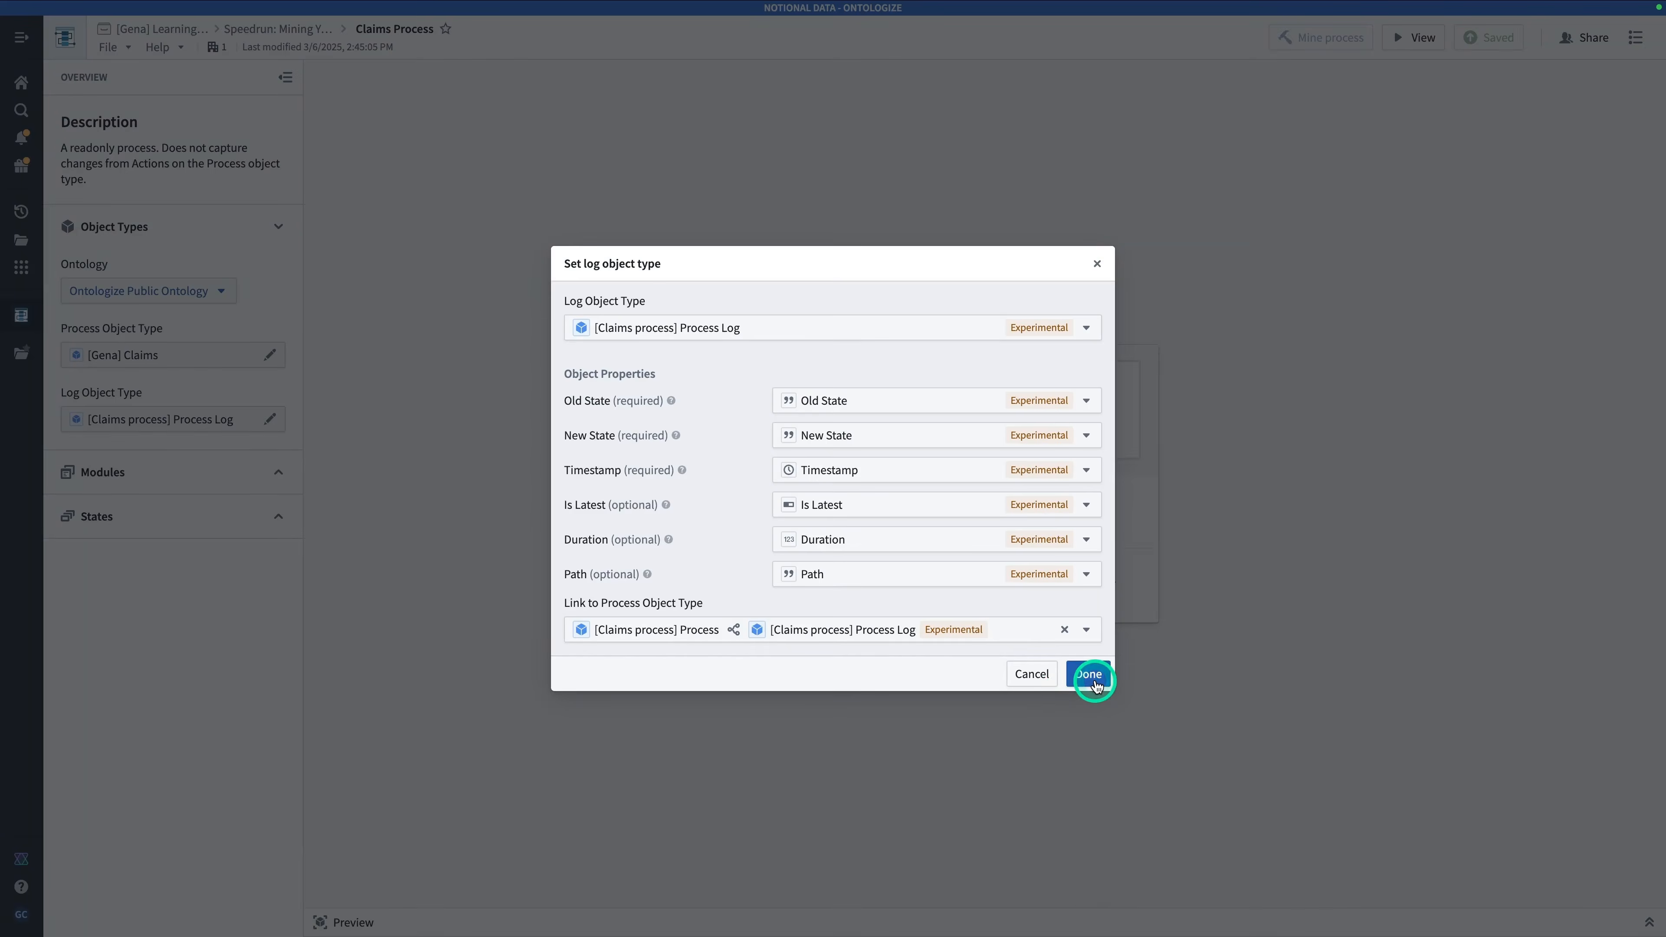
pyautogui.click(1094, 679)
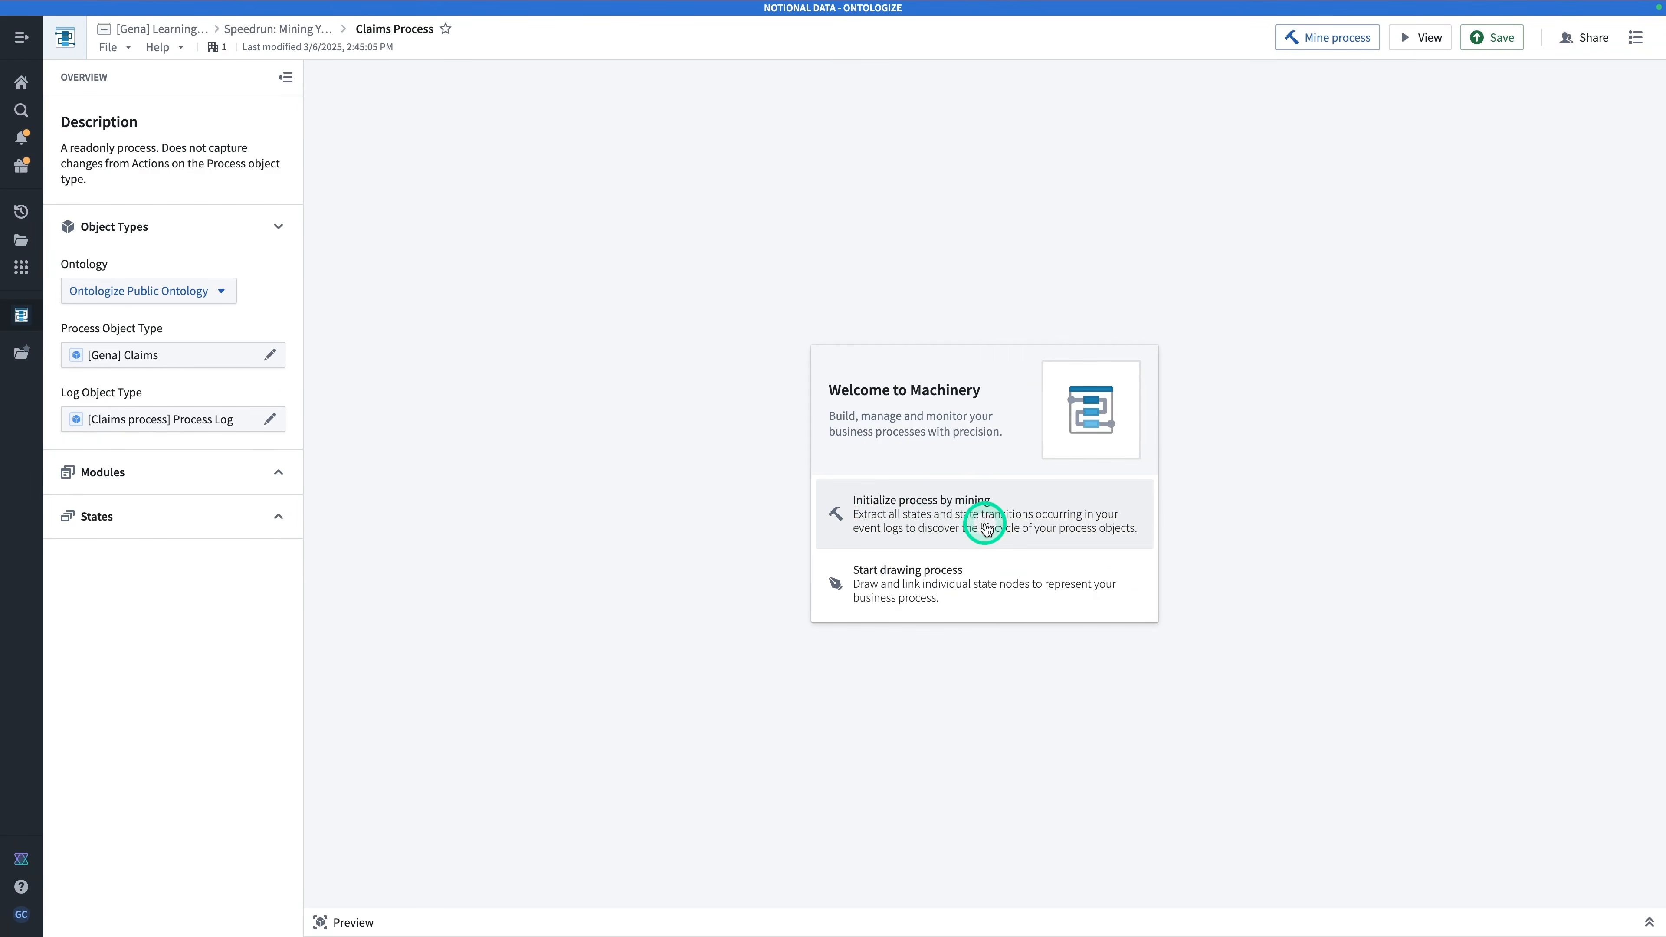
pyautogui.click(1028, 526)
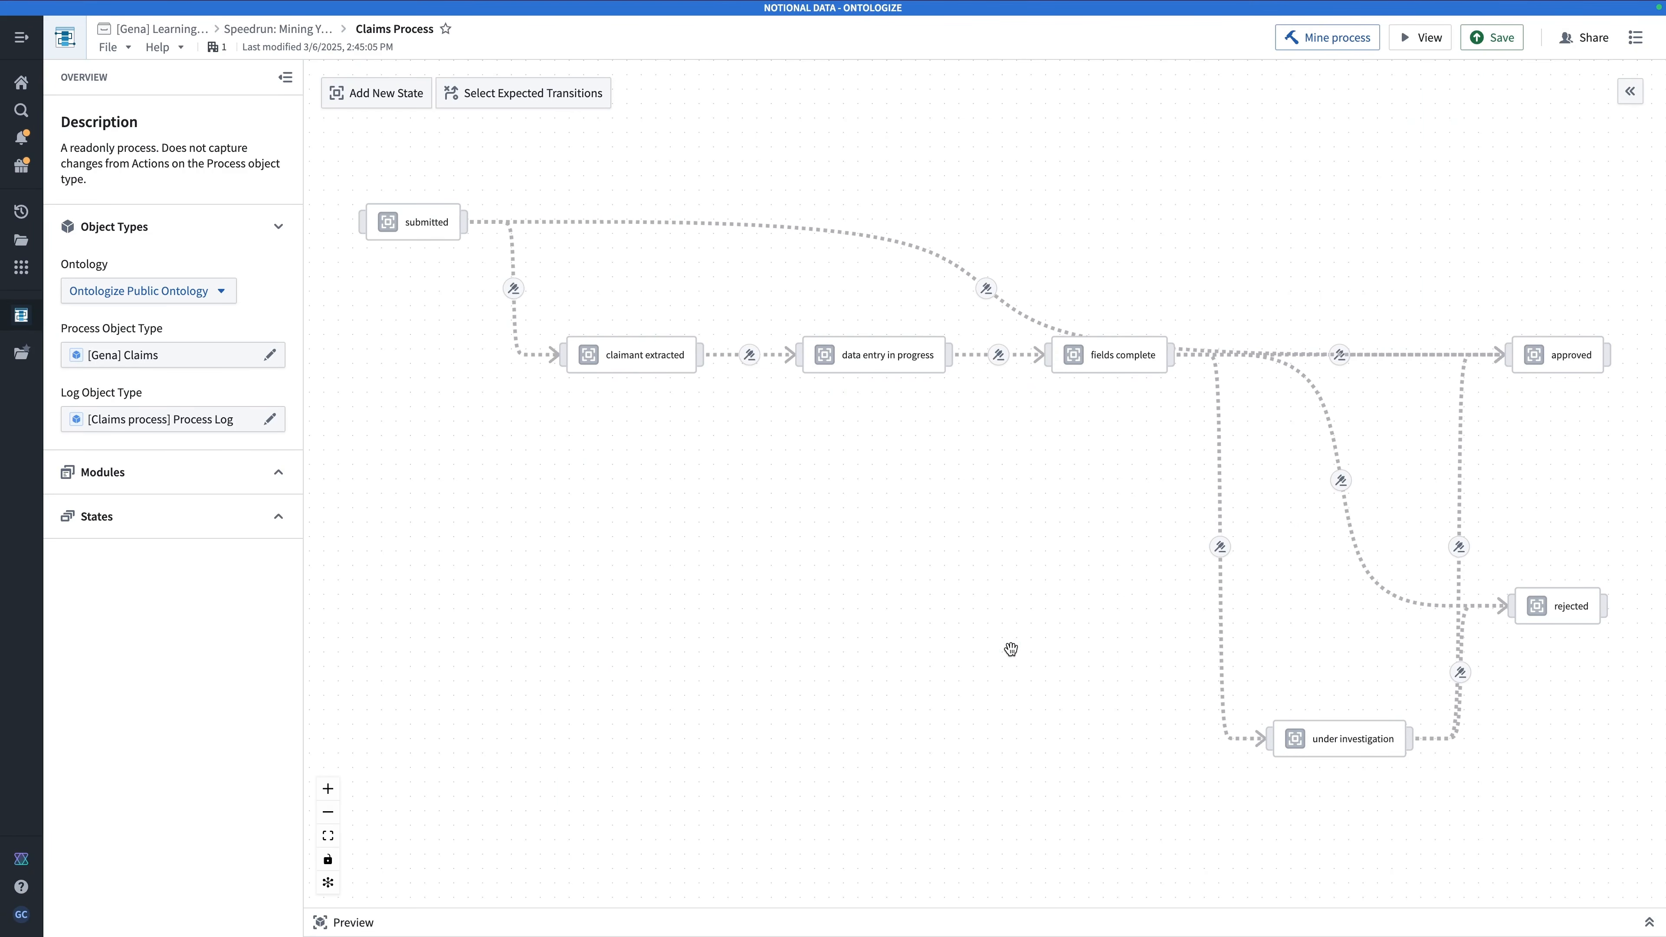
# Step: Examine the mined process graph, including the fields complete state and the transitions leading out of submitted
pyautogui.rightClick(1100, 354)
pyautogui.click(1100, 354)
pyautogui.click(1100, 354)
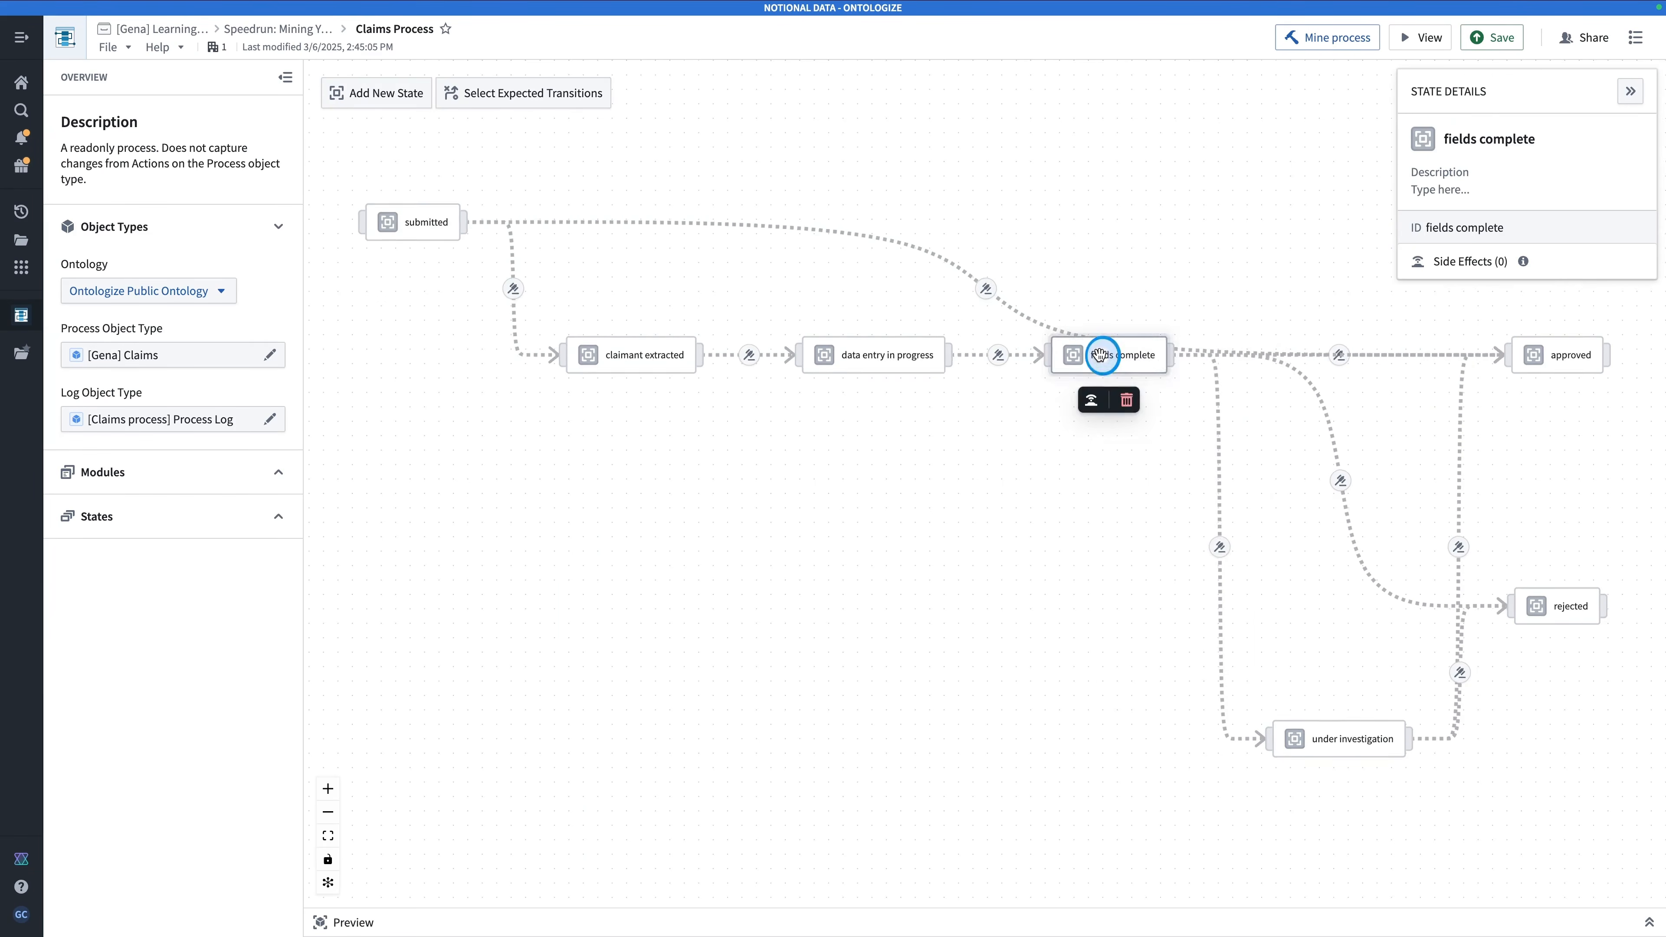
pyautogui.moveTo(1056, 379); pyautogui.dragTo(1294, 332)
pyautogui.moveTo(978, 610); pyautogui.dragTo(1062, 634)
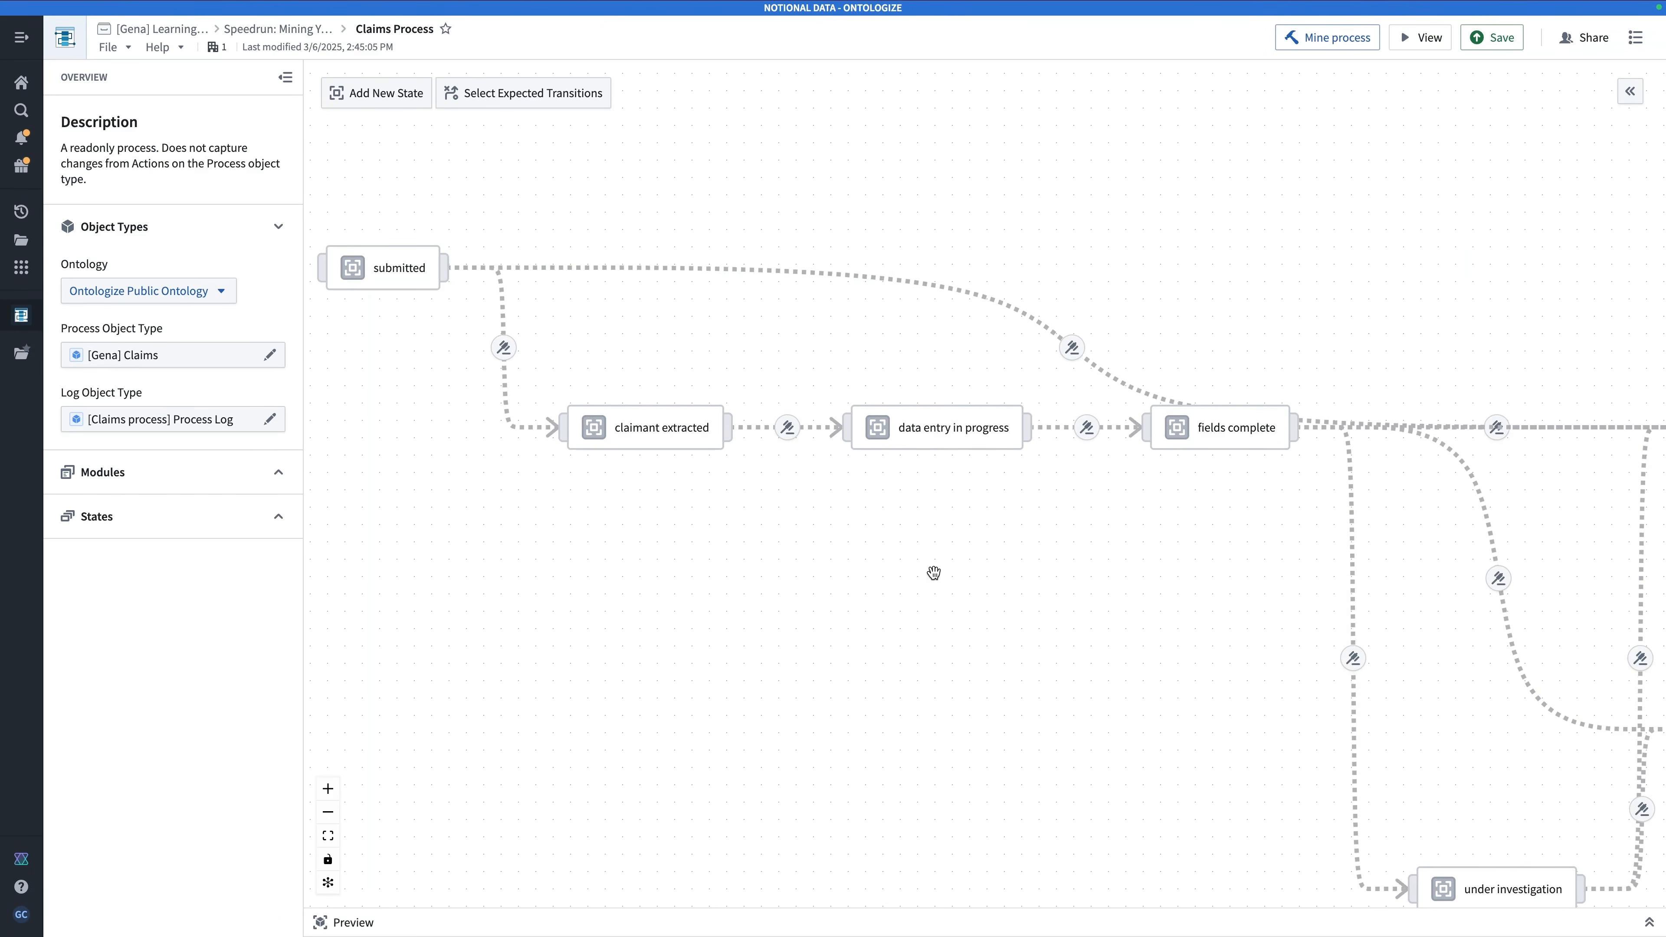
pyautogui.moveTo(933, 573); pyautogui.dragTo(762, 588)
pyautogui.moveTo(649, 519); pyautogui.dragTo(957, 550)
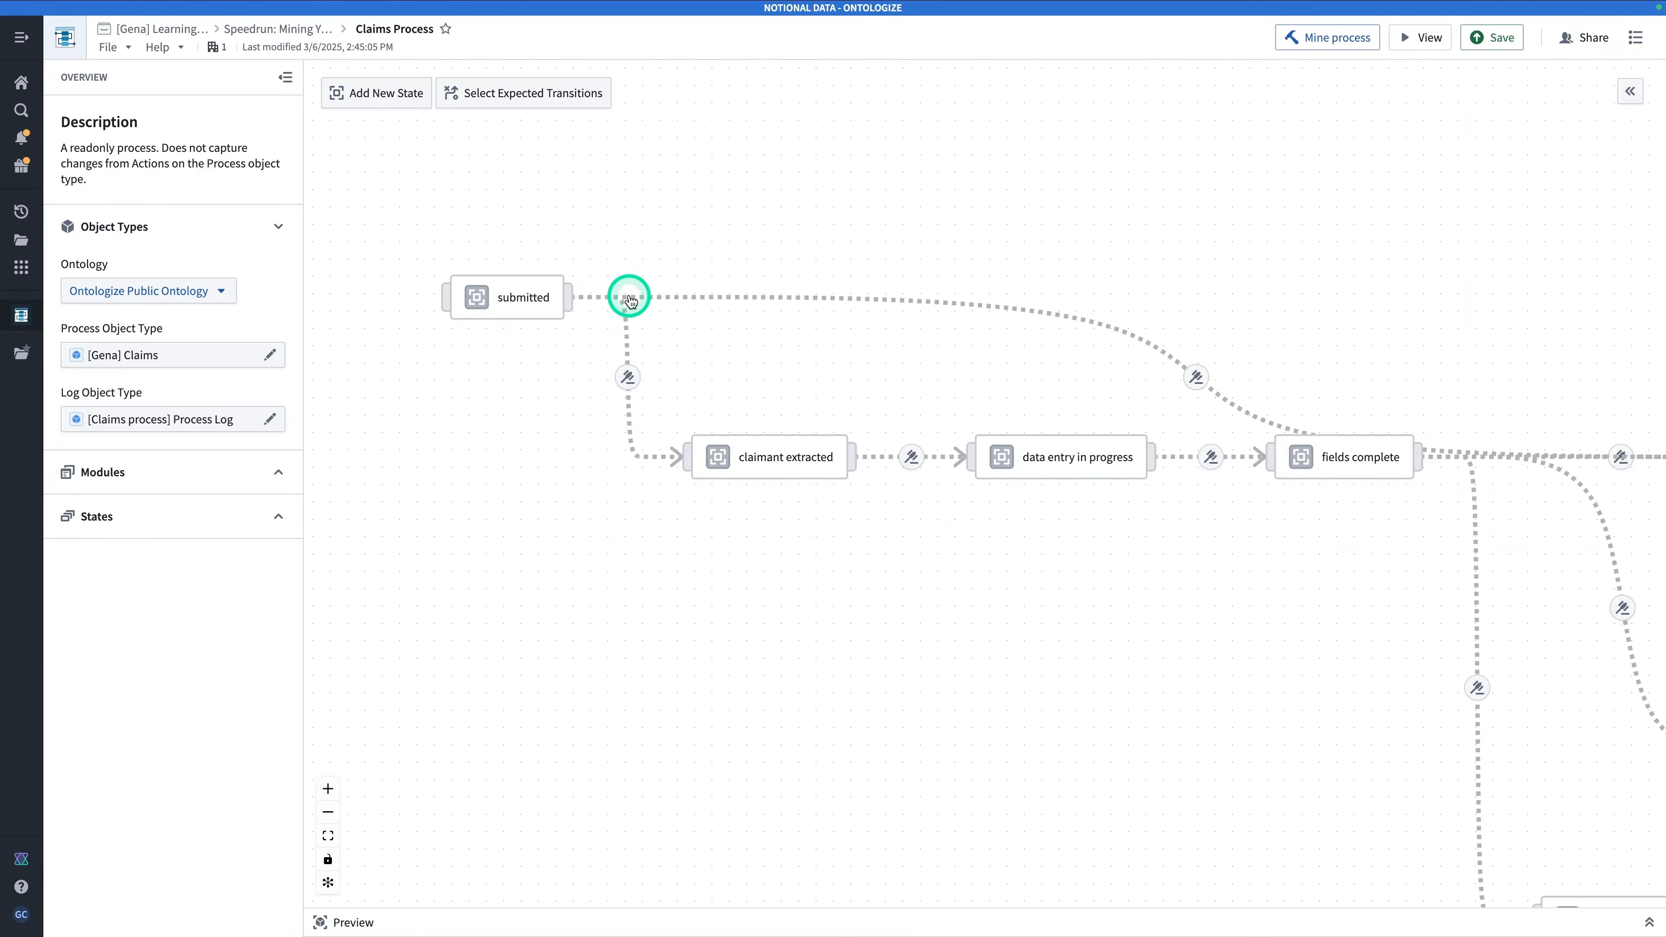
pyautogui.moveTo(1193, 606); pyautogui.dragTo(1028, 628)
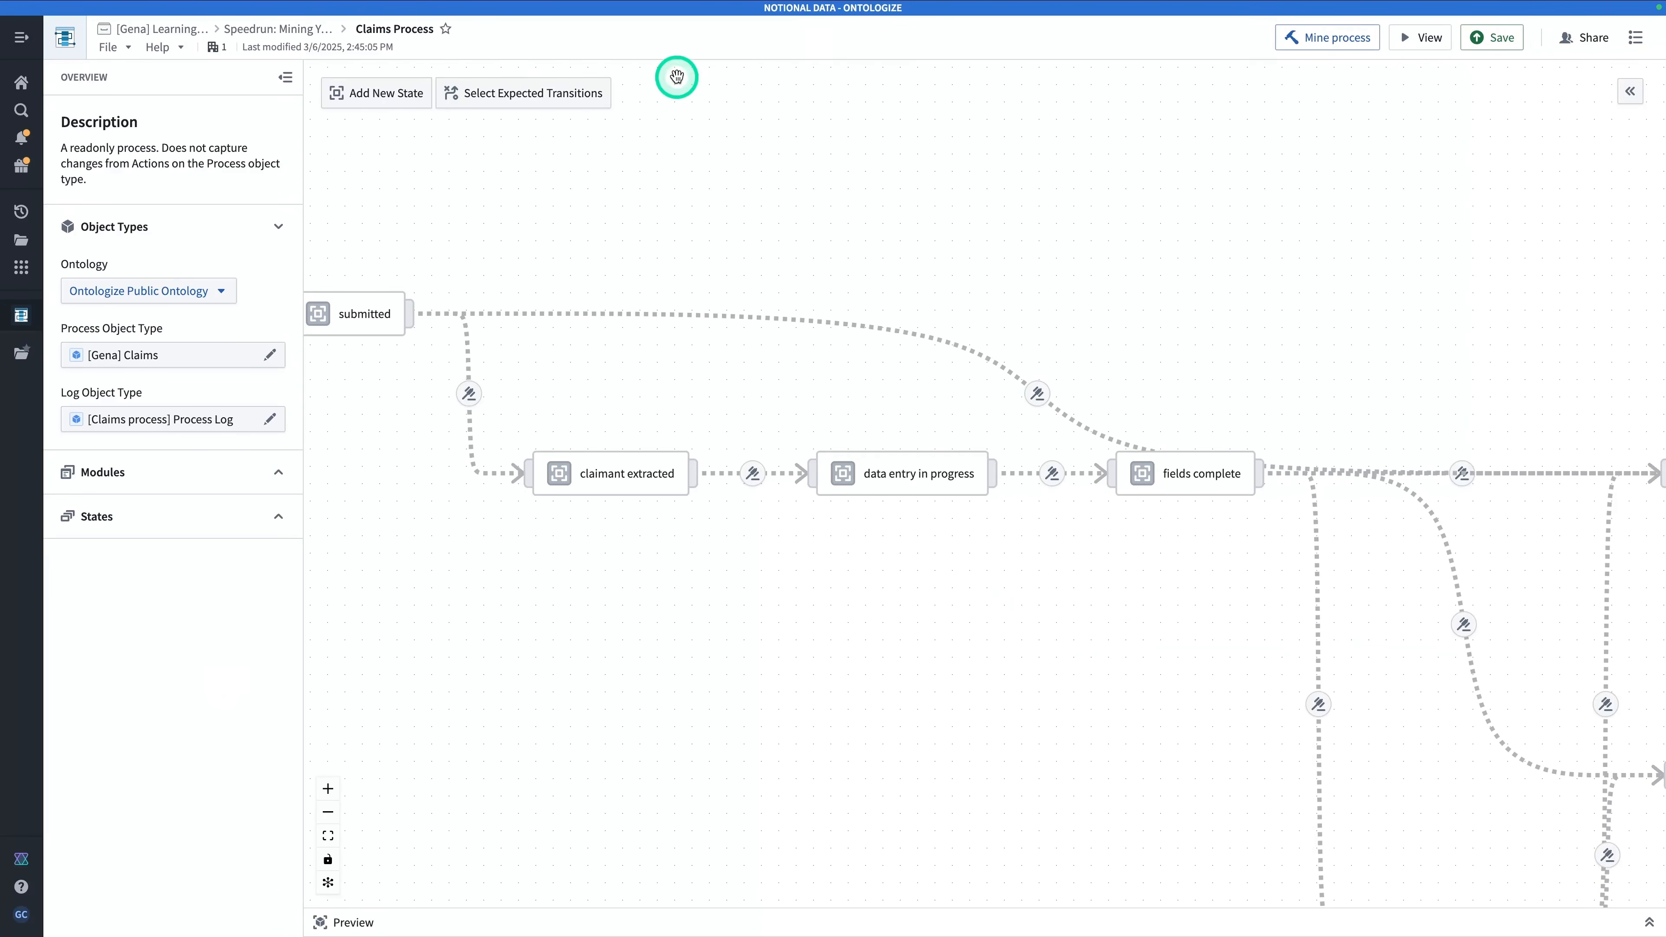
# Step: Mark as expected the transitions from submitted to claimant extracted, on to data entry in progress, and on to fields complete
pyautogui.click(582, 97)
pyautogui.moveTo(589, 192); pyautogui.dragTo(651, 170)
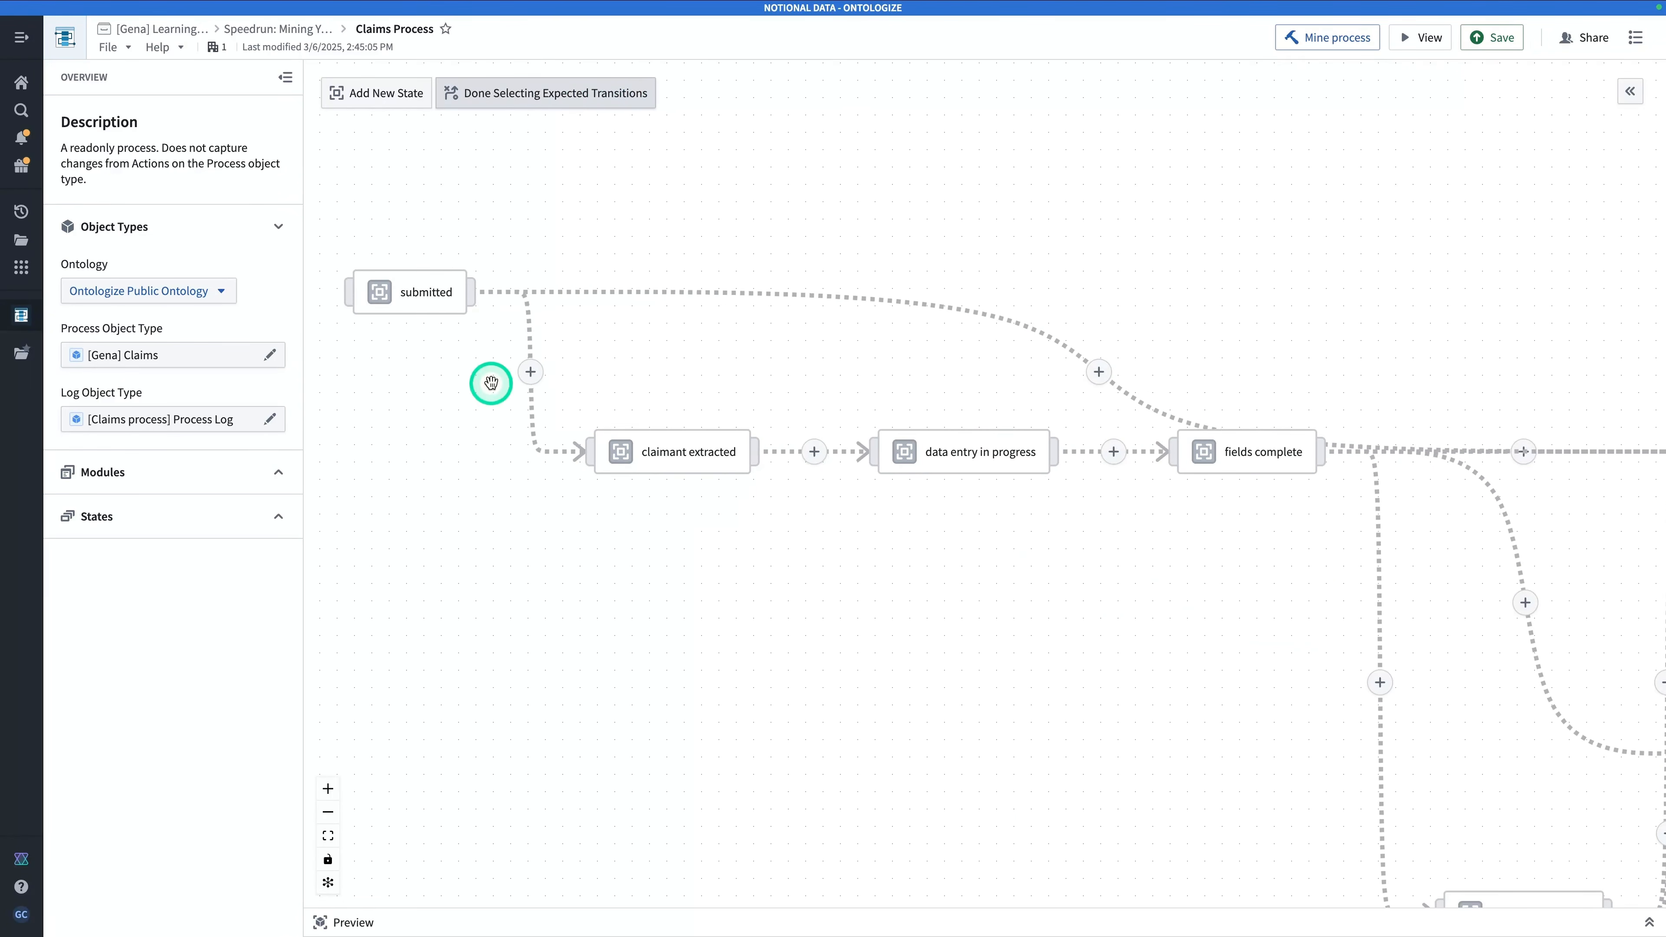
pyautogui.click(530, 378)
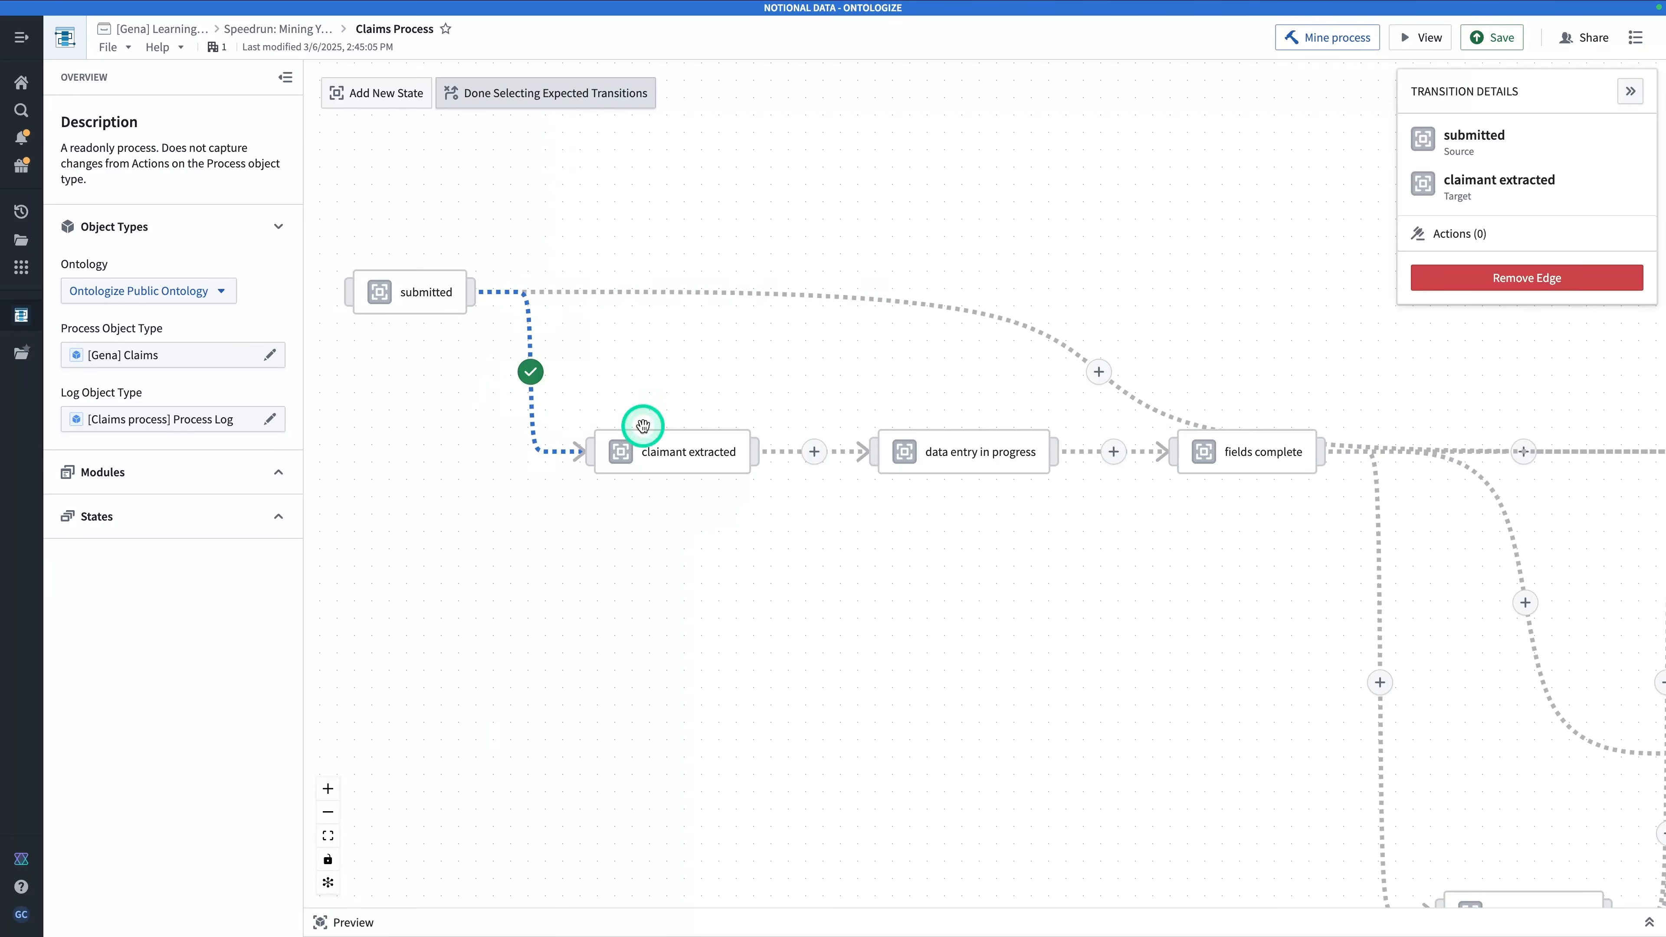
pyautogui.click(820, 459)
pyautogui.moveTo(833, 532); pyautogui.dragTo(577, 558)
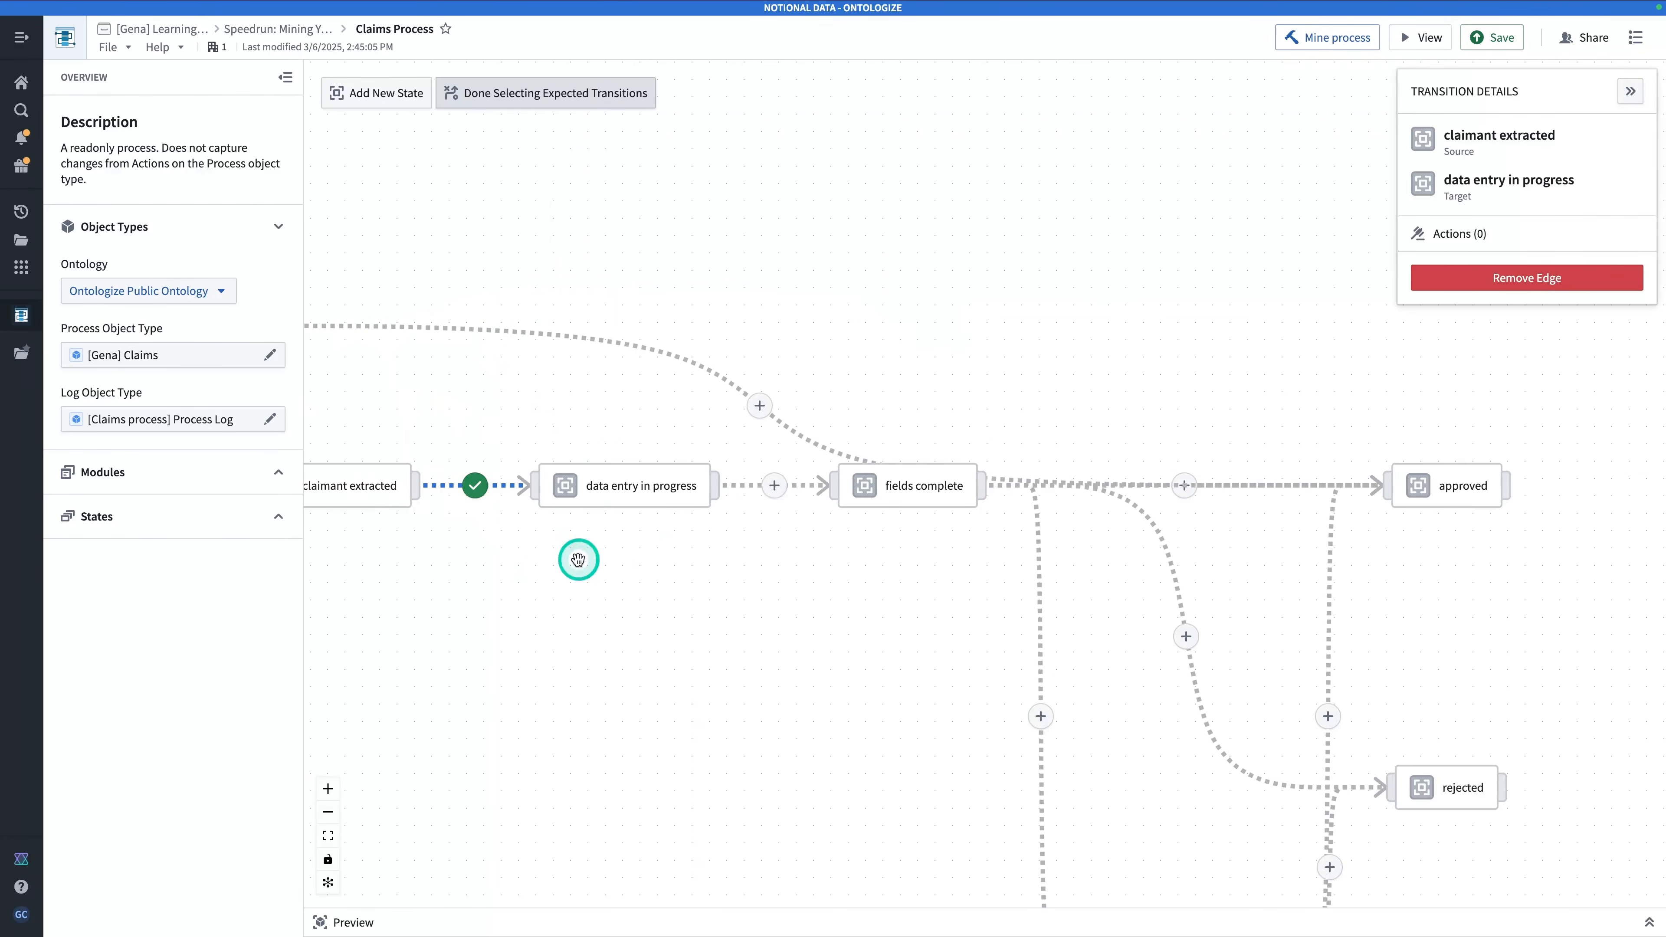
pyautogui.click(777, 487)
# Step: Mark as expected the transitions from fields complete to under investigation, rejected and approved, and from under investigation to rejected and approved
pyautogui.moveTo(1101, 814); pyautogui.dragTo(896, 588)
pyautogui.click(837, 491)
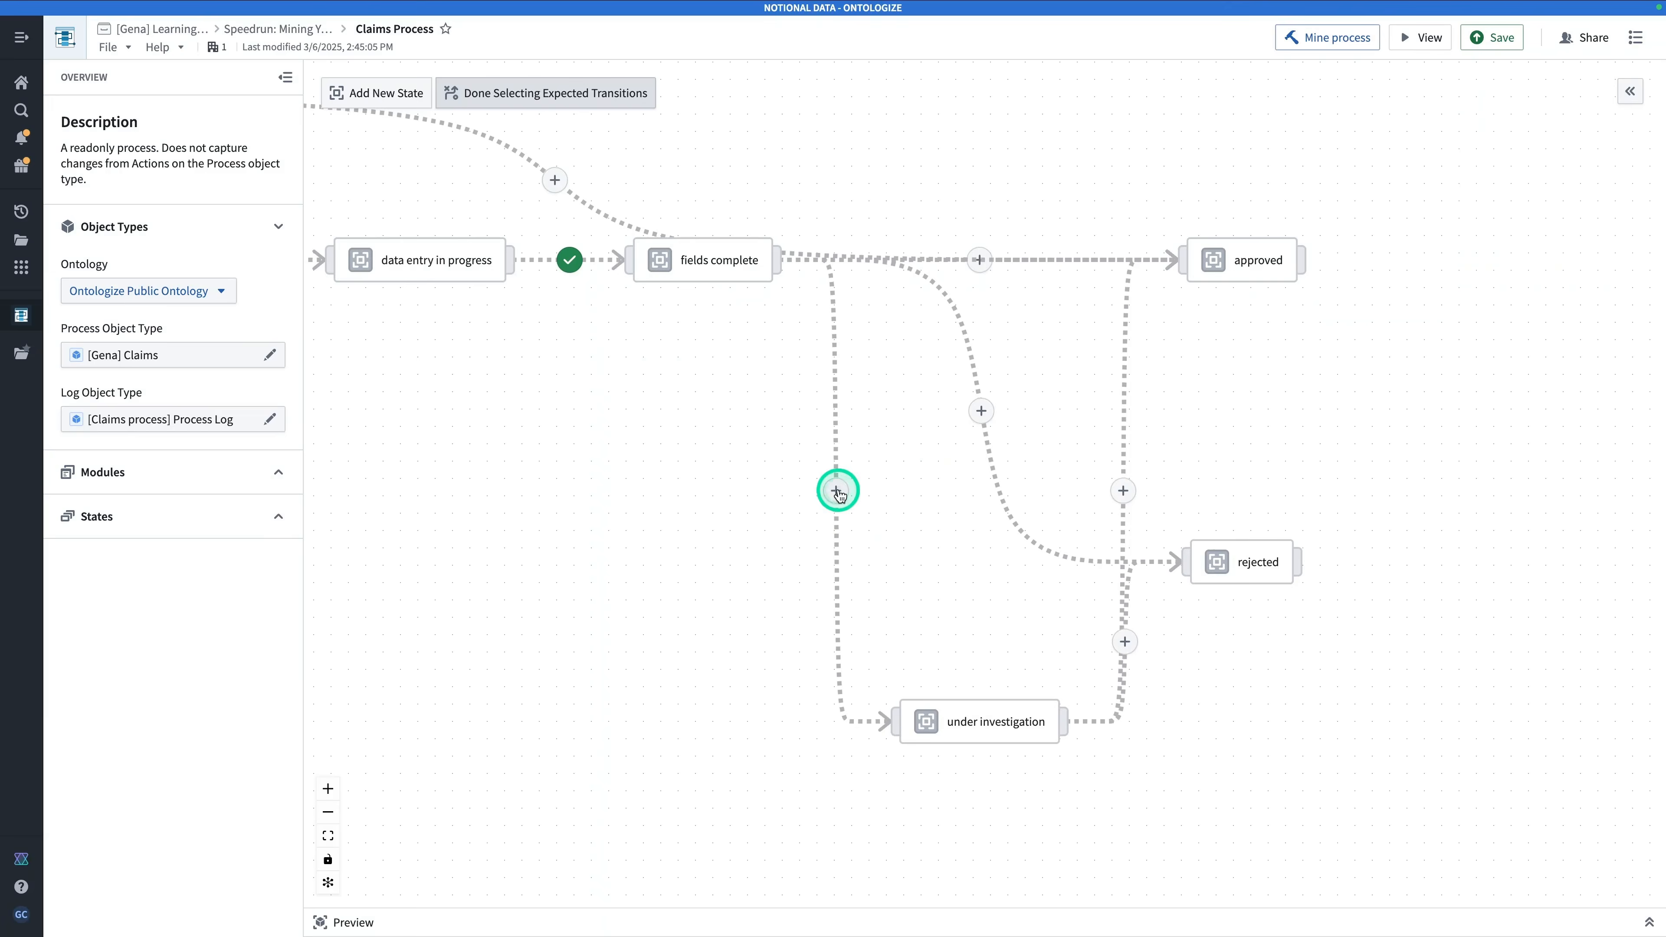
pyautogui.click(984, 413)
pyautogui.click(979, 259)
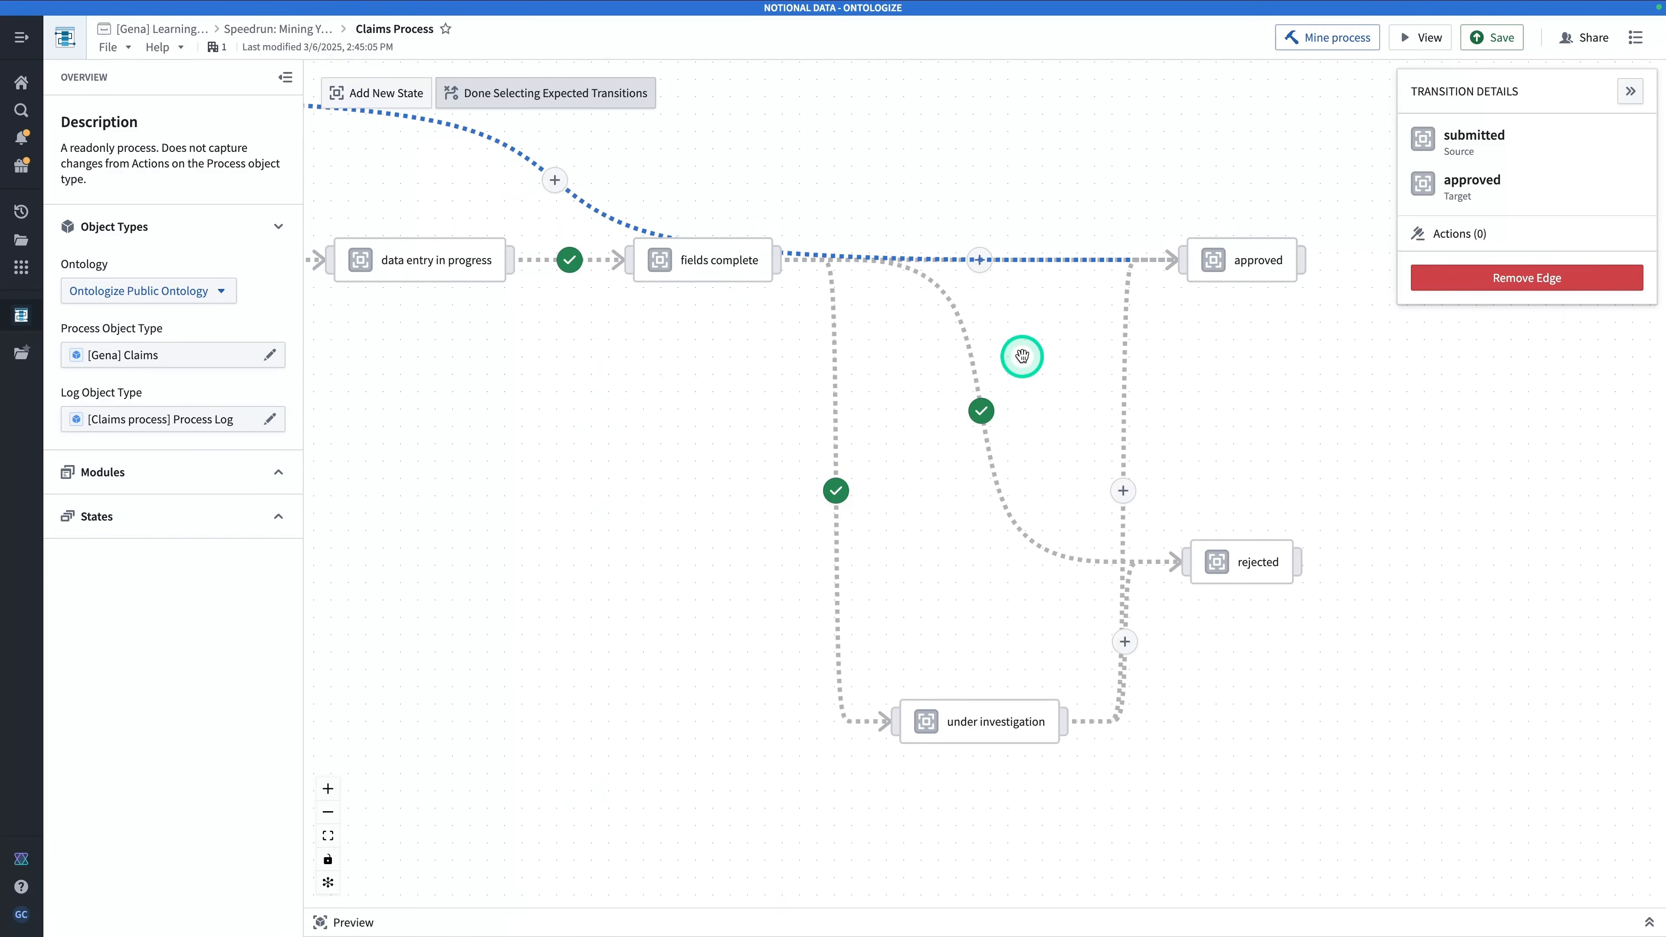
pyautogui.click(1117, 646)
pyautogui.click(1117, 500)
pyautogui.moveTo(972, 265); pyautogui.dragTo(1250, 470)
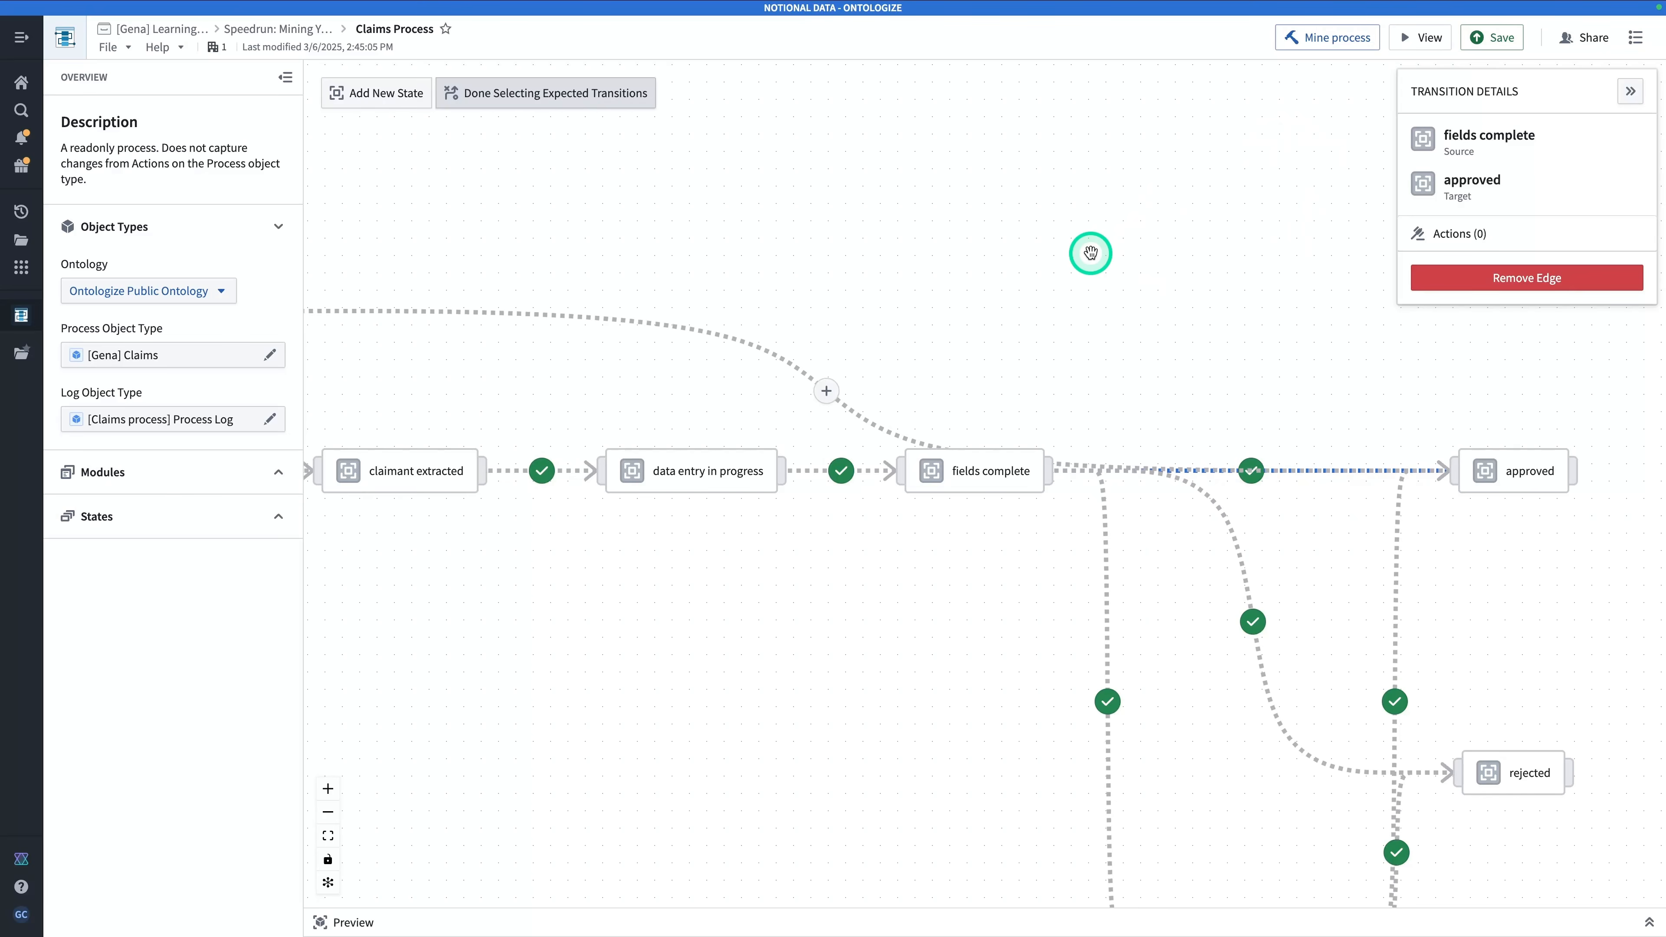
# Step: Save the Claims Process graph and open it in view mode
pyautogui.click(1520, 42)
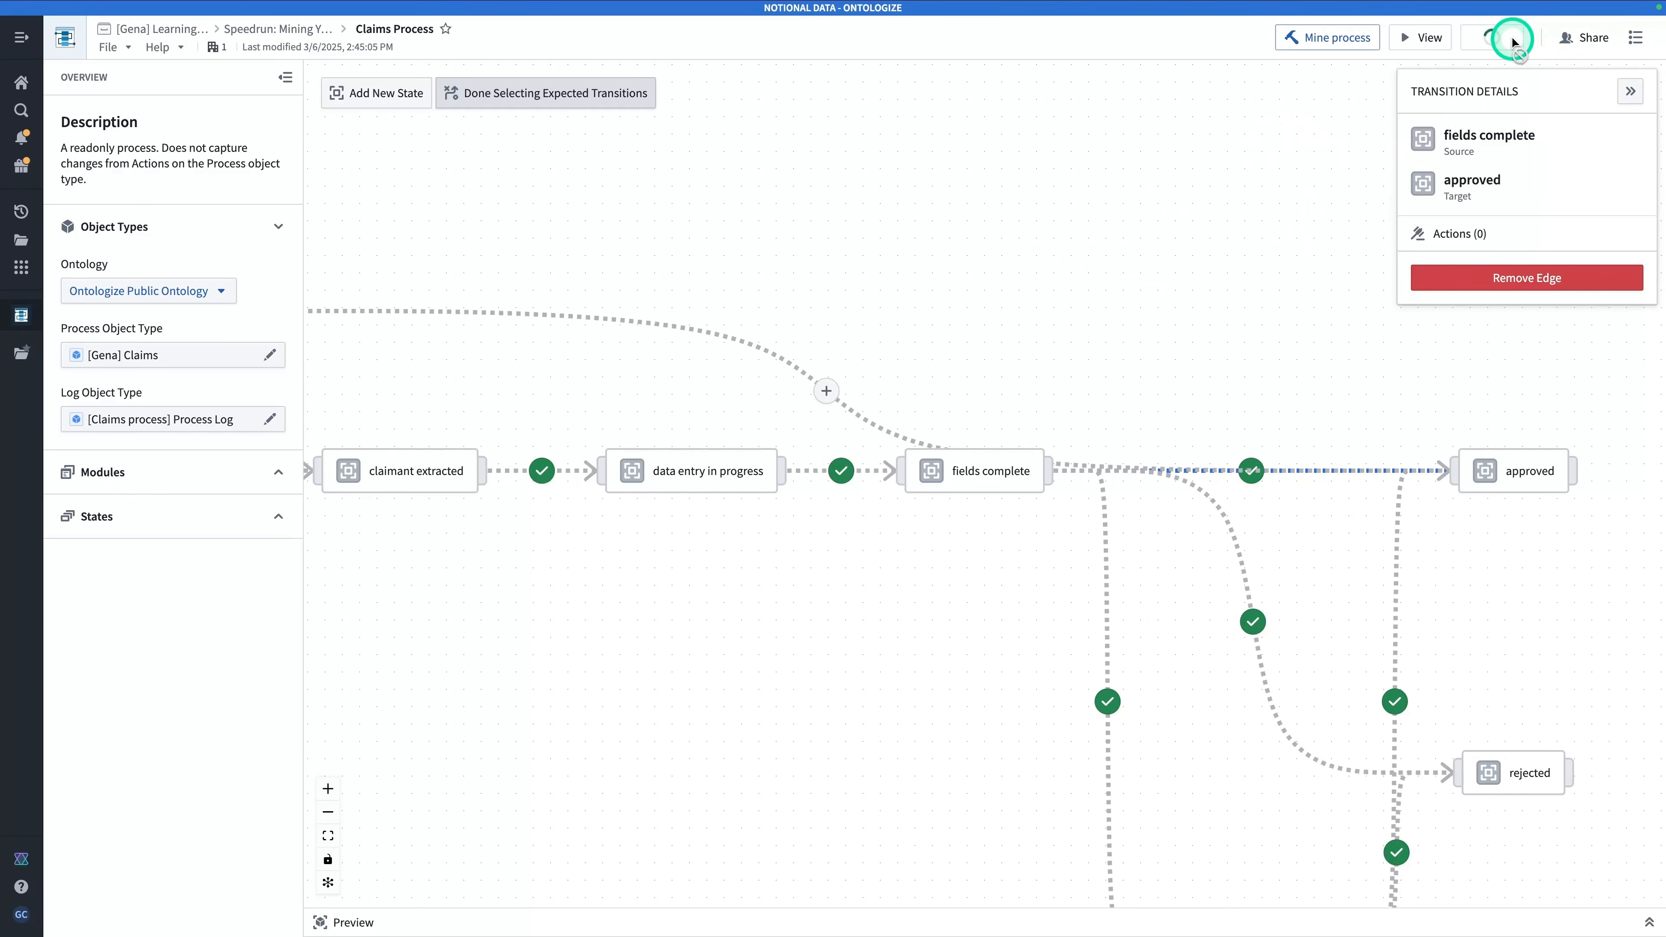
pyautogui.click(1411, 50)
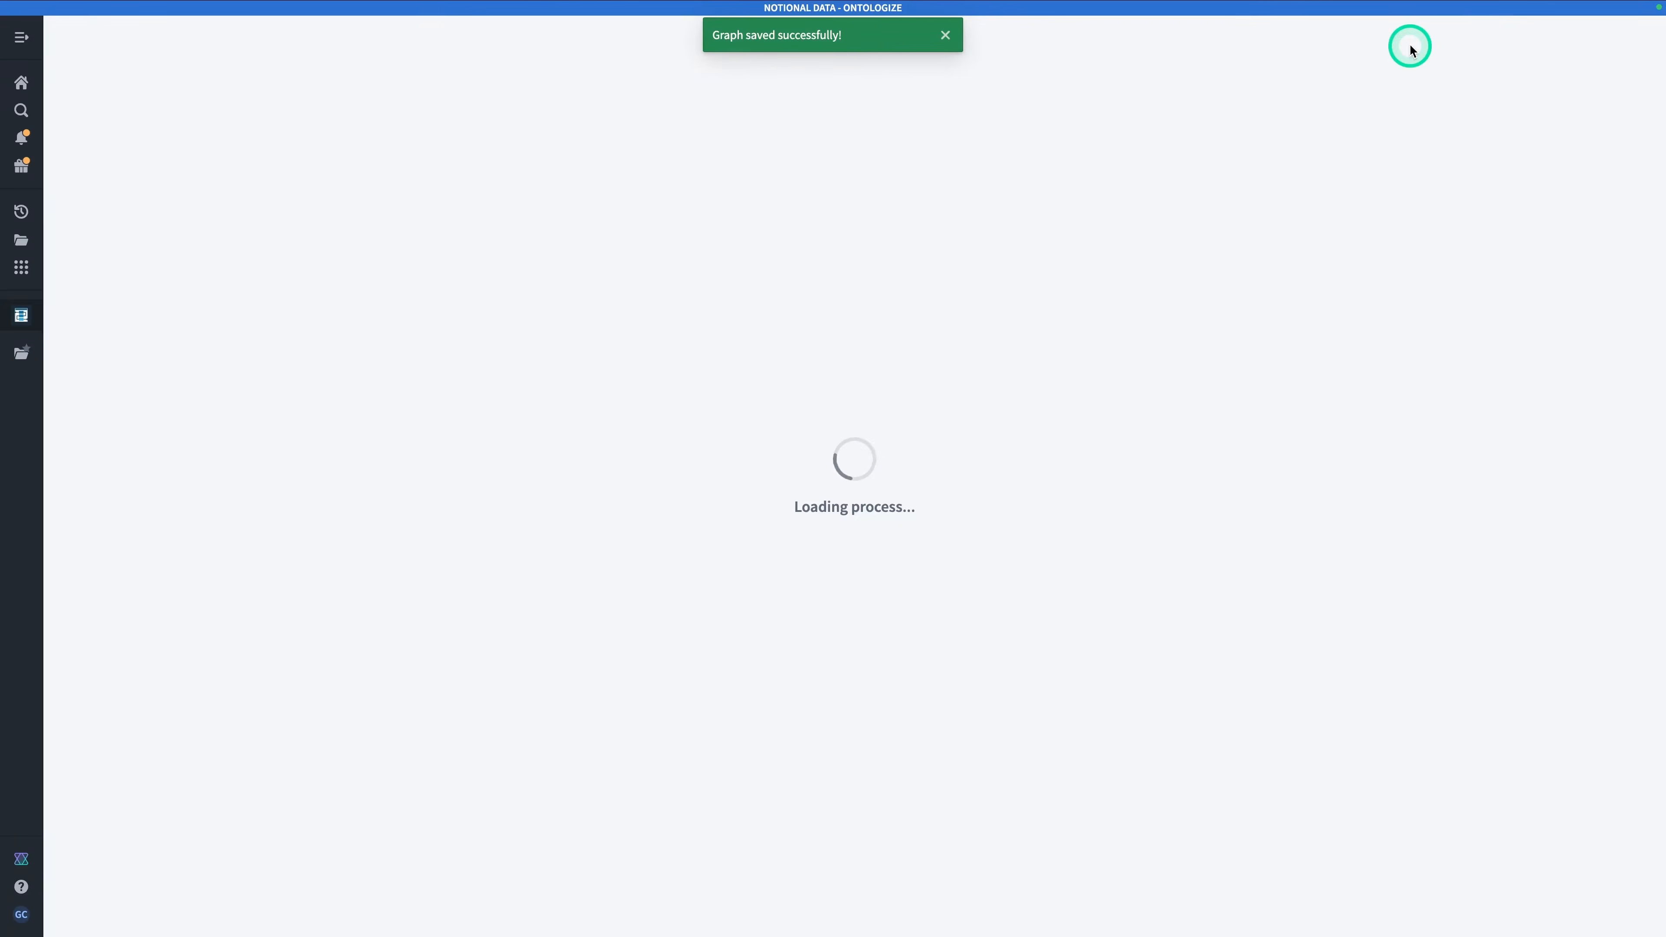
pyautogui.moveTo(1075, 420); pyautogui.dragTo(1090, 503)
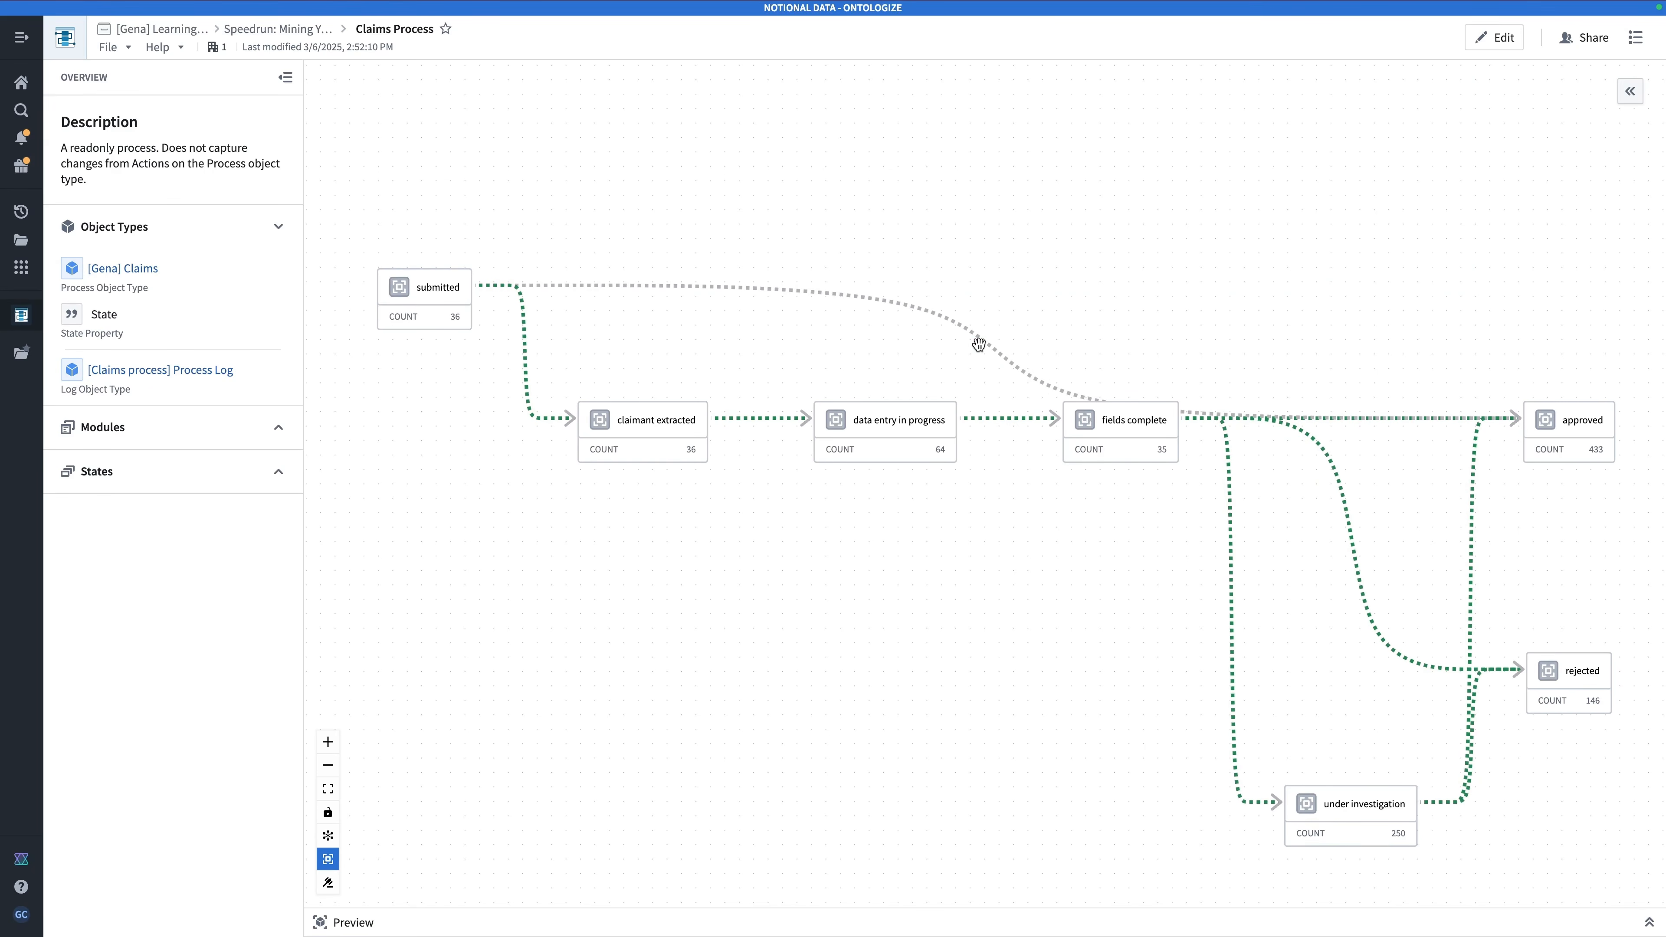
# Step: Add the owner's first name and a vertical bar before "Claims process" in the Process Log object type's name, and save the change to the ontology
pyautogui.click(193, 376)
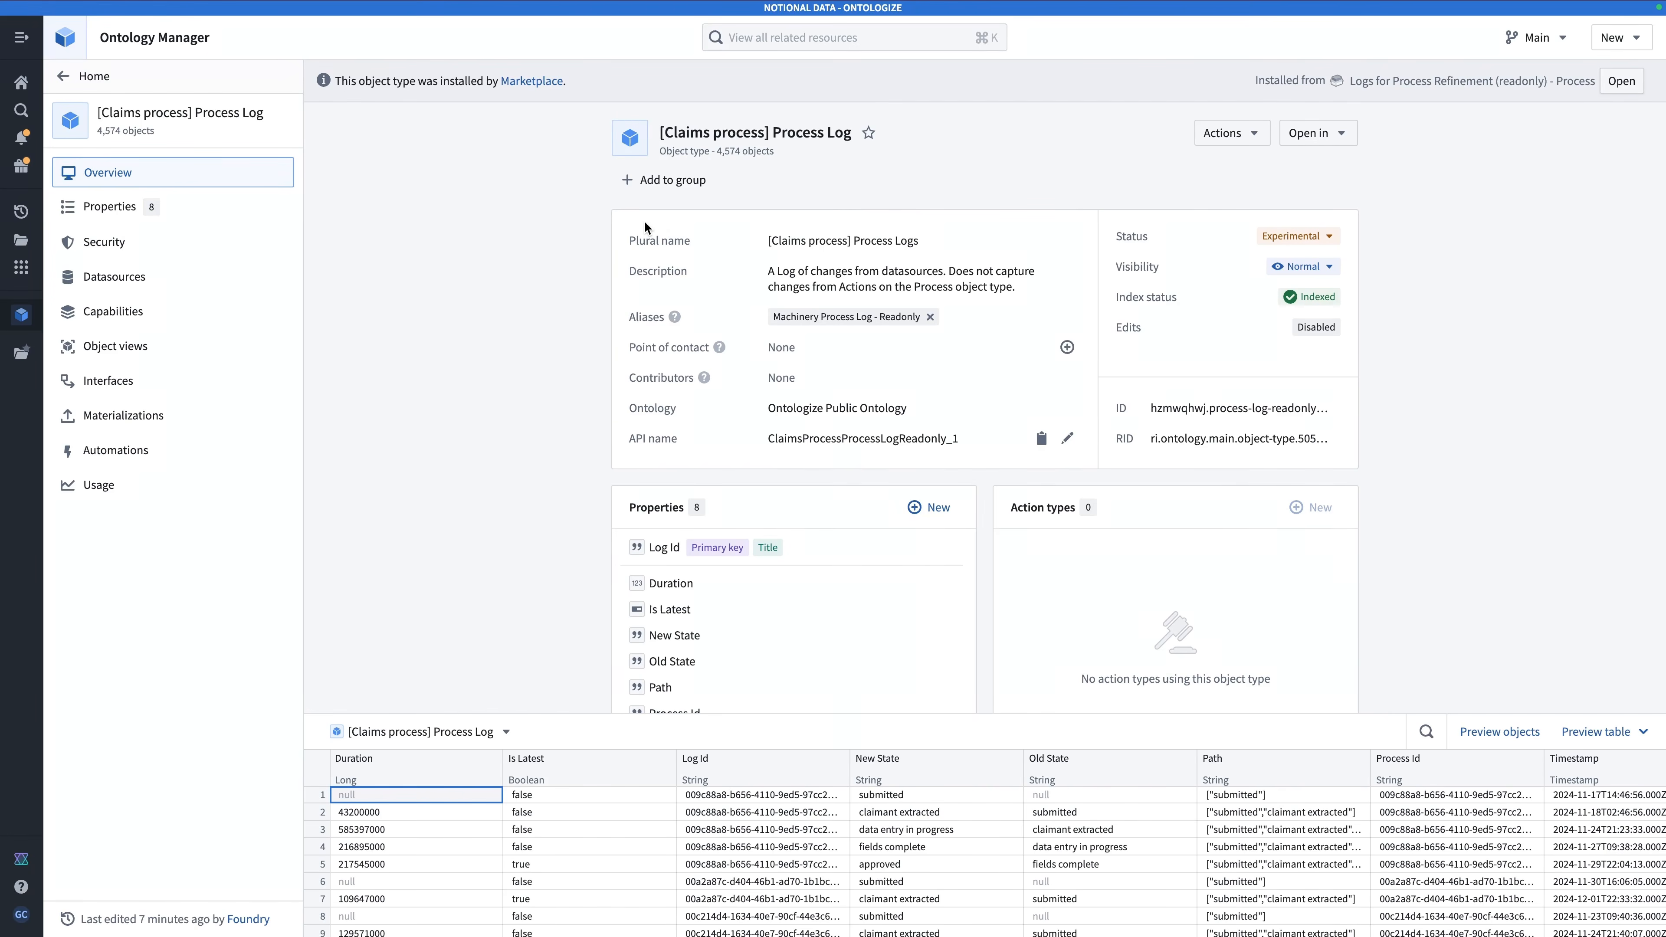
pyautogui.click(688, 134)
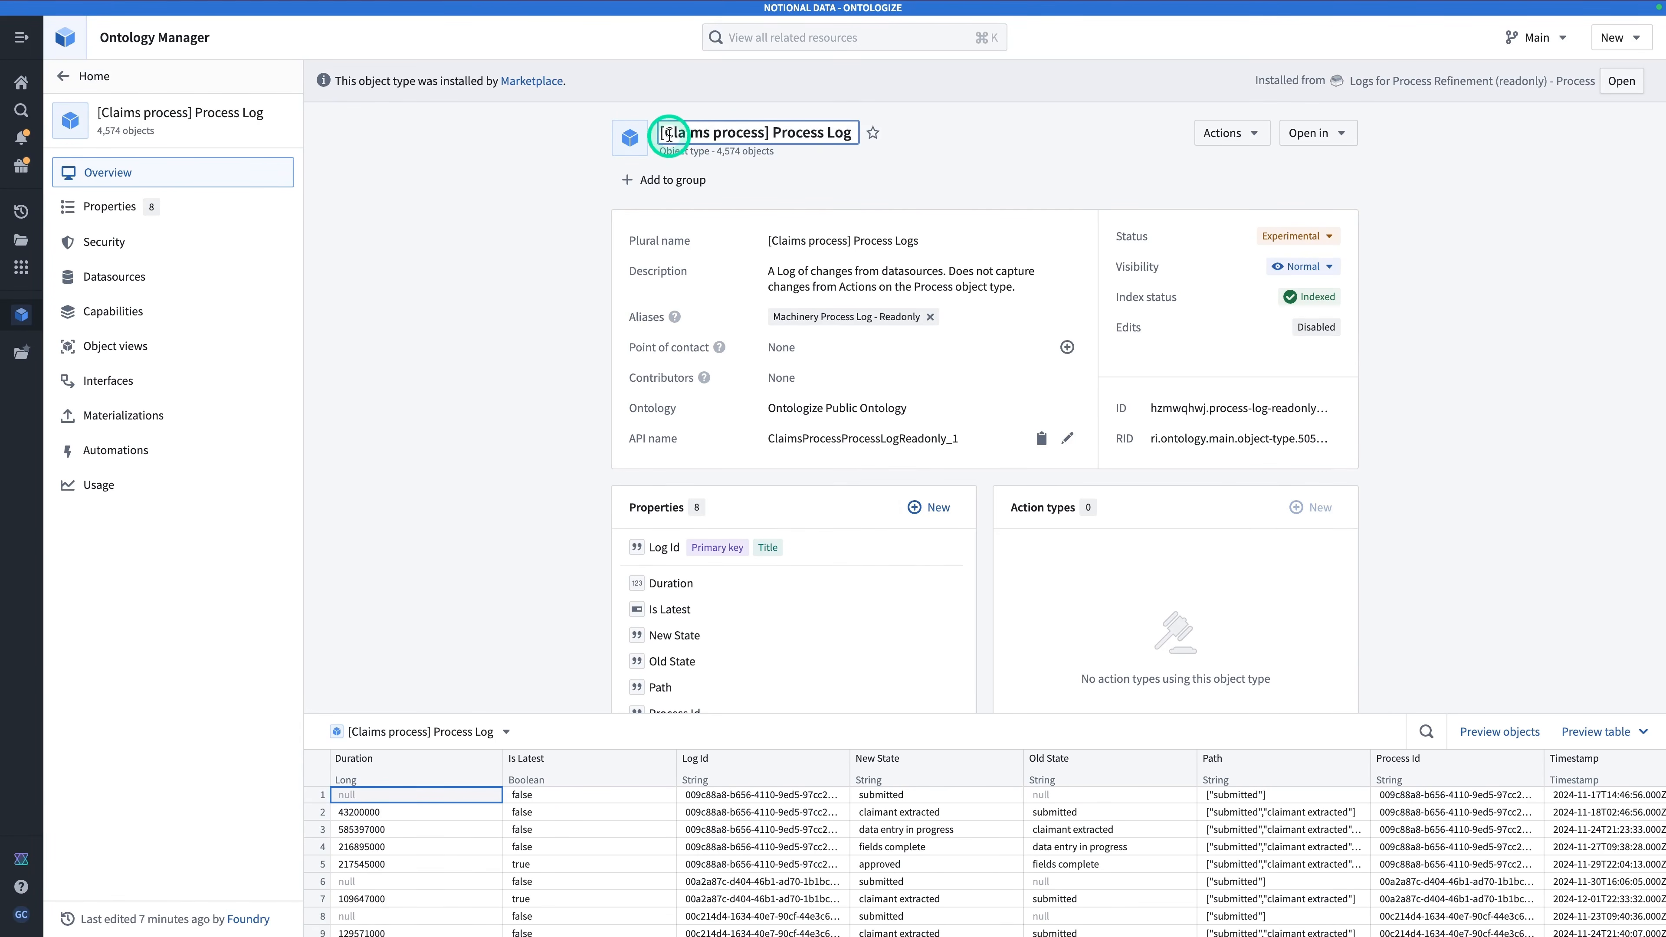
pyautogui.click(702, 140)
pyautogui.write('Gwn')
pyautogui.press('BackSpace')
pyautogui.press('BackSpace')
pyautogui.write('ena |')
pyautogui.click(1439, 37)
pyautogui.click(1194, 713)
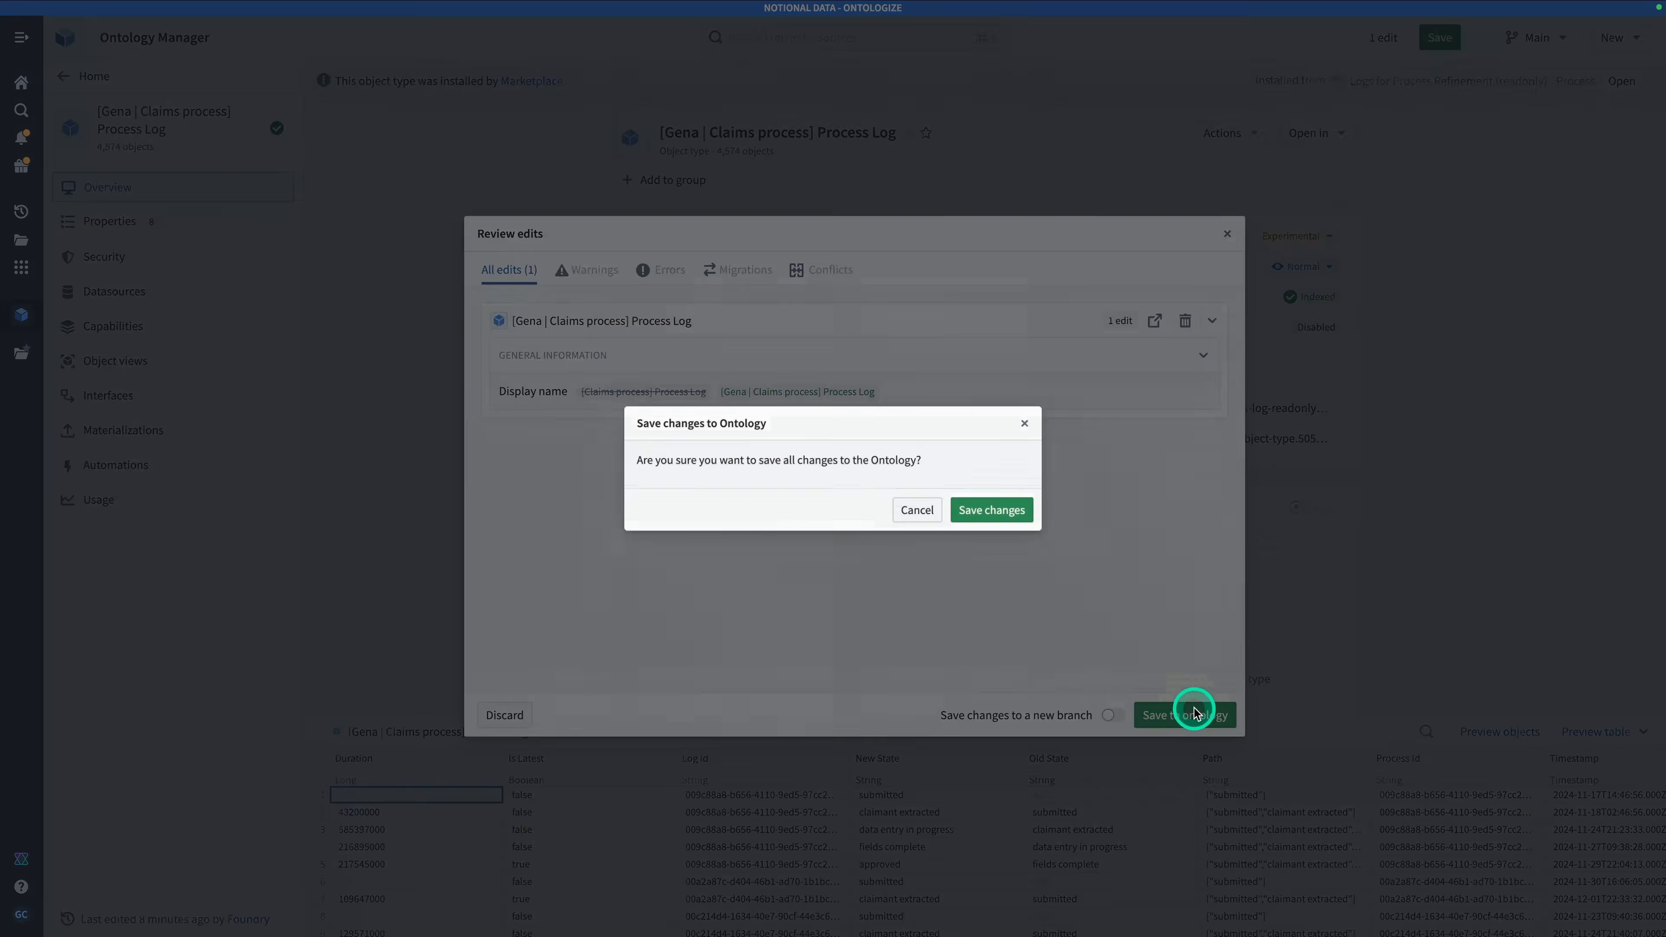
pyautogui.click(1010, 513)
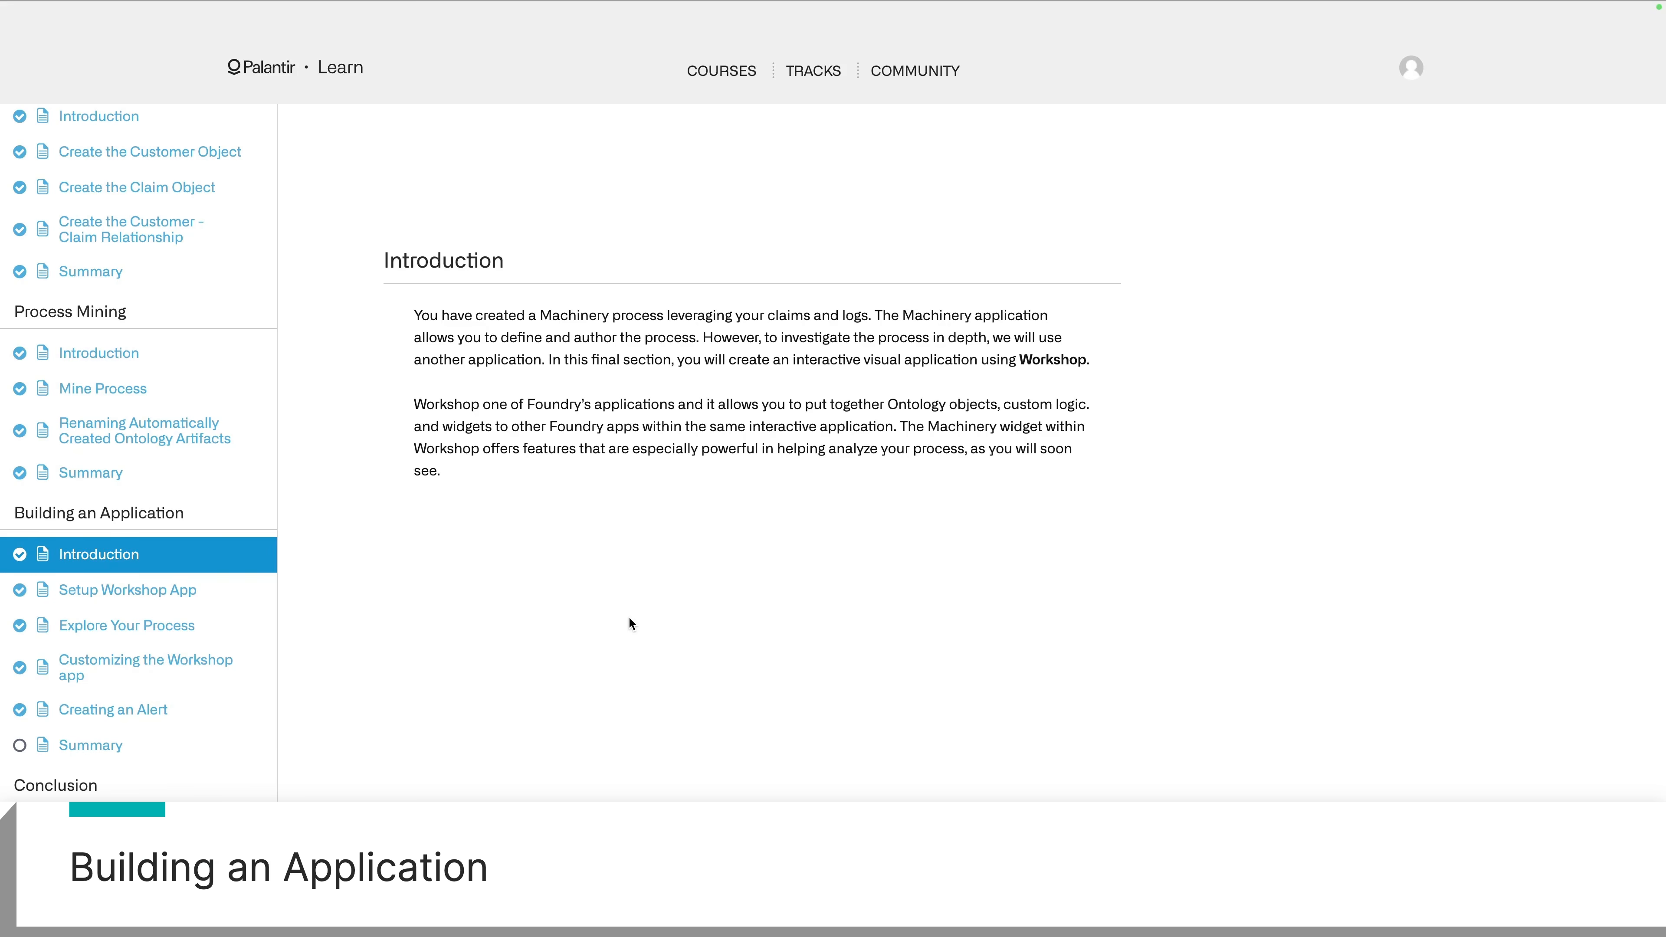
# Step: Following the Setup Workshop App lesson, create a module from the Claims Process and open it to view the Process Explorer
pyautogui.click(160, 597)
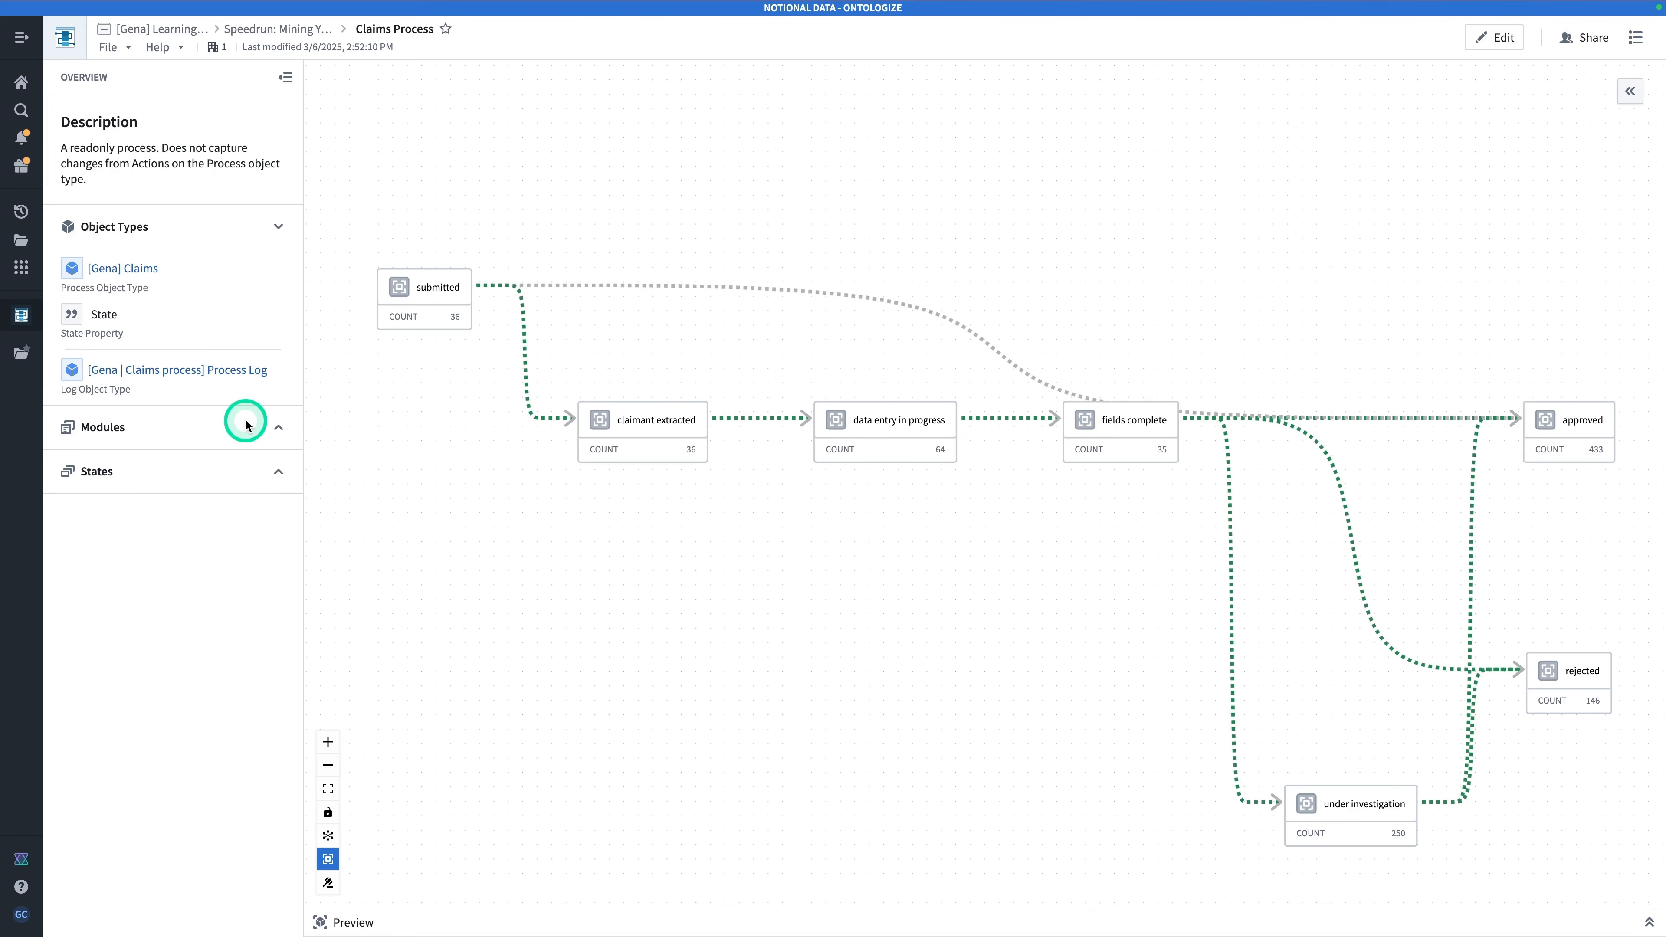
pyautogui.click(276, 429)
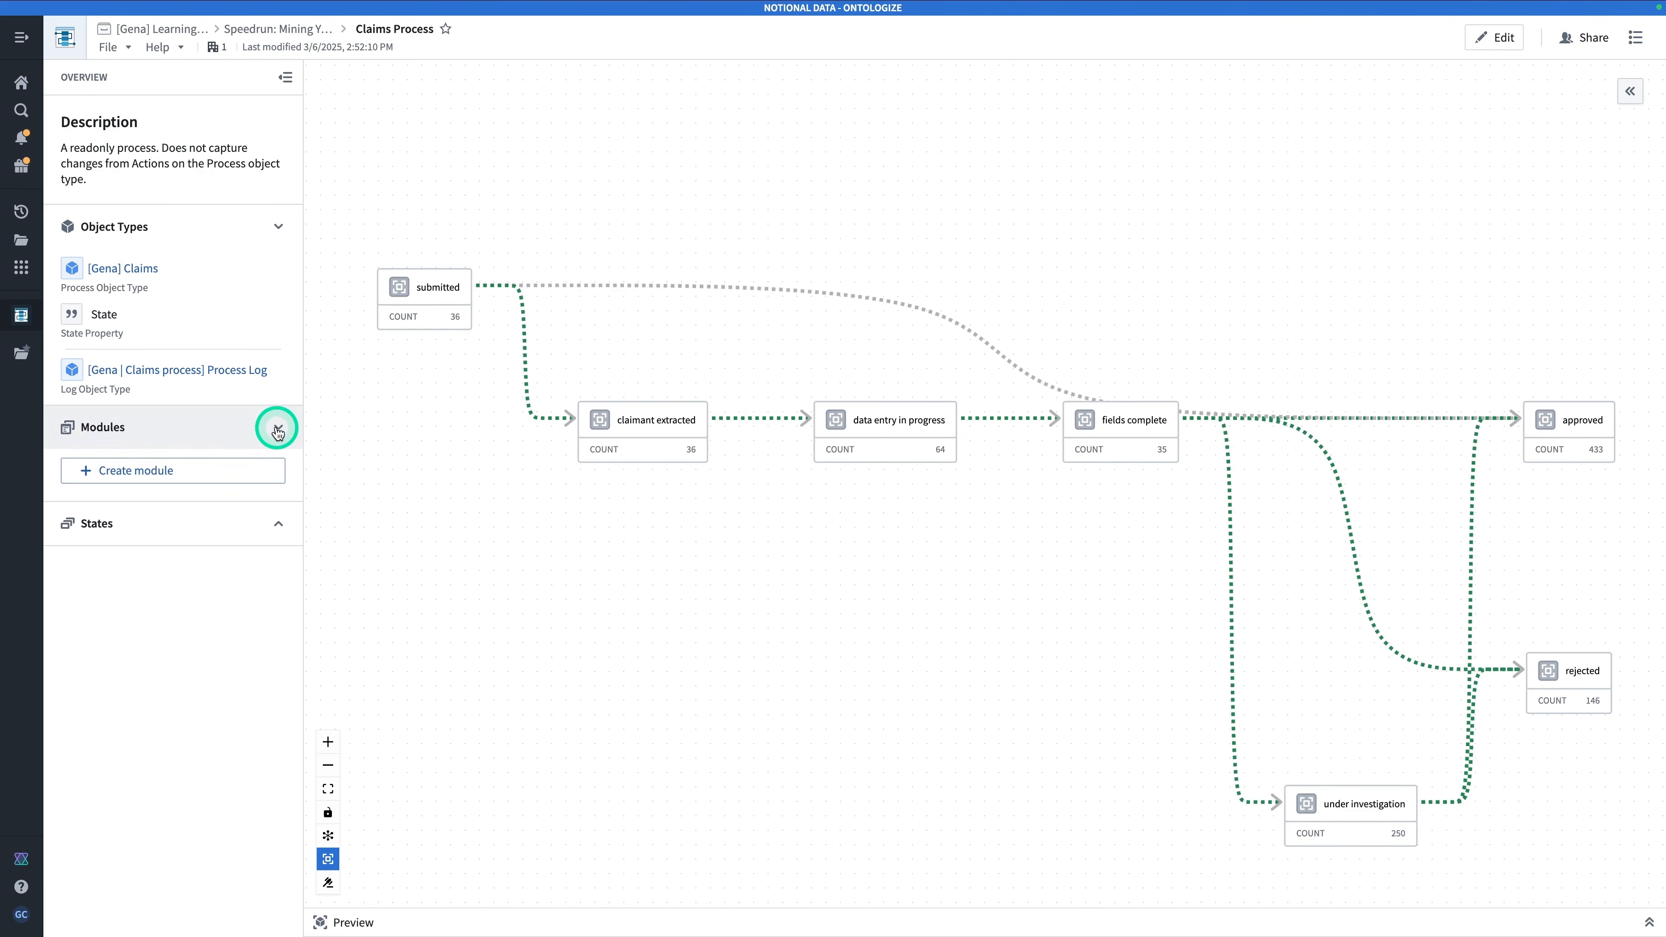
pyautogui.click(186, 467)
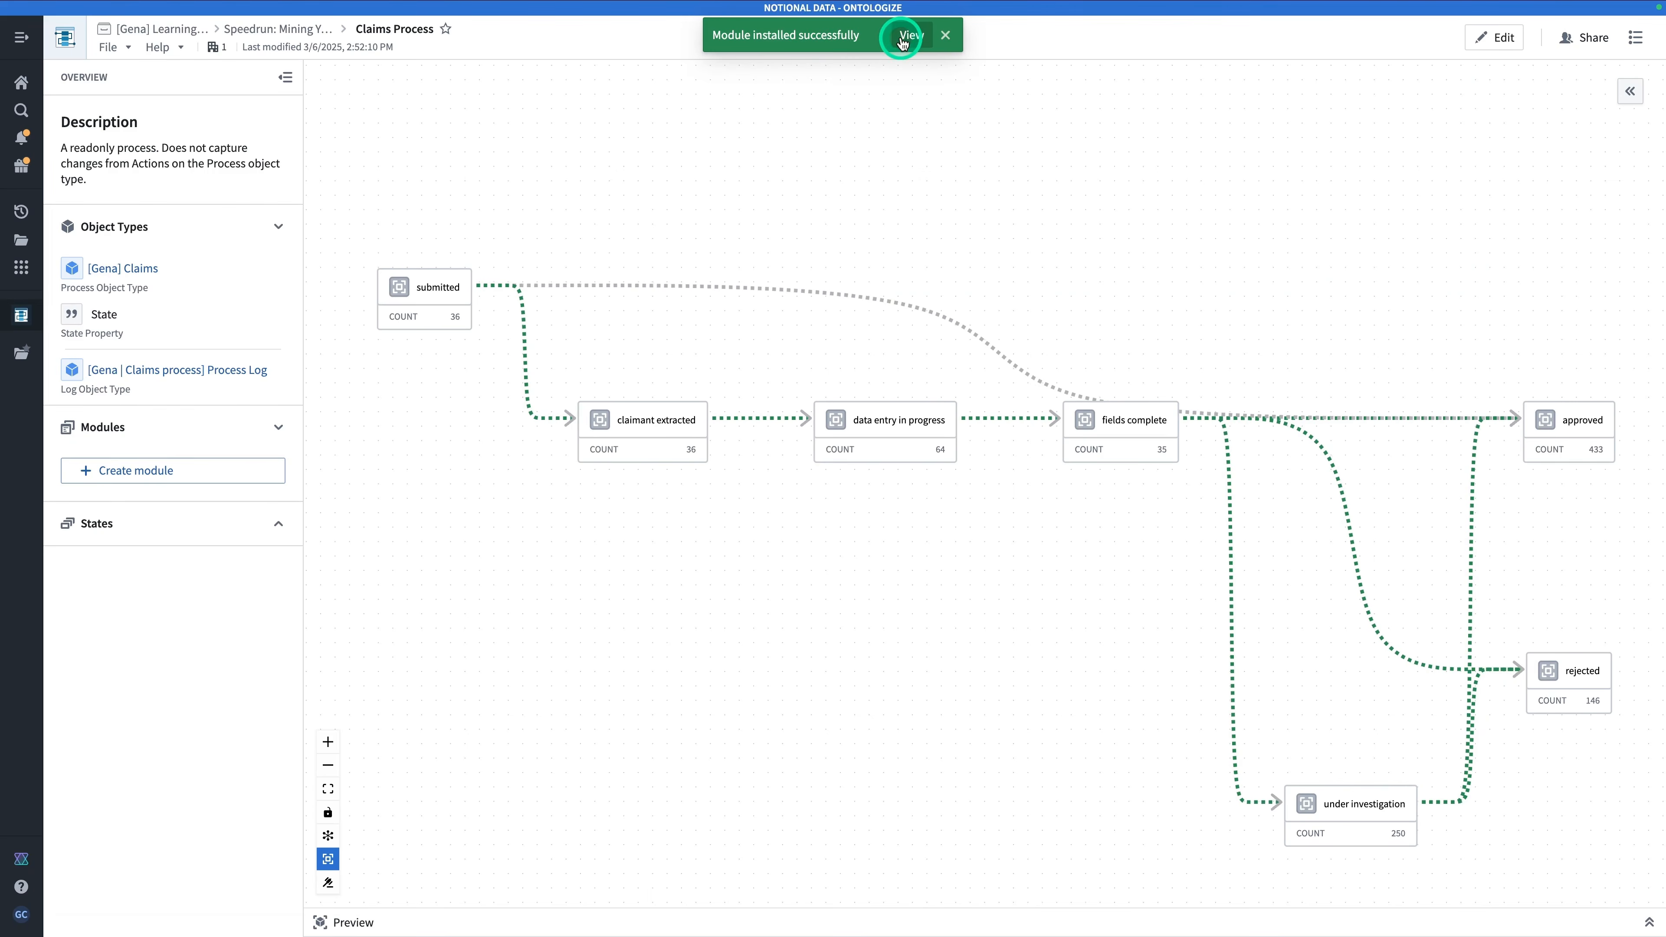
pyautogui.click(911, 36)
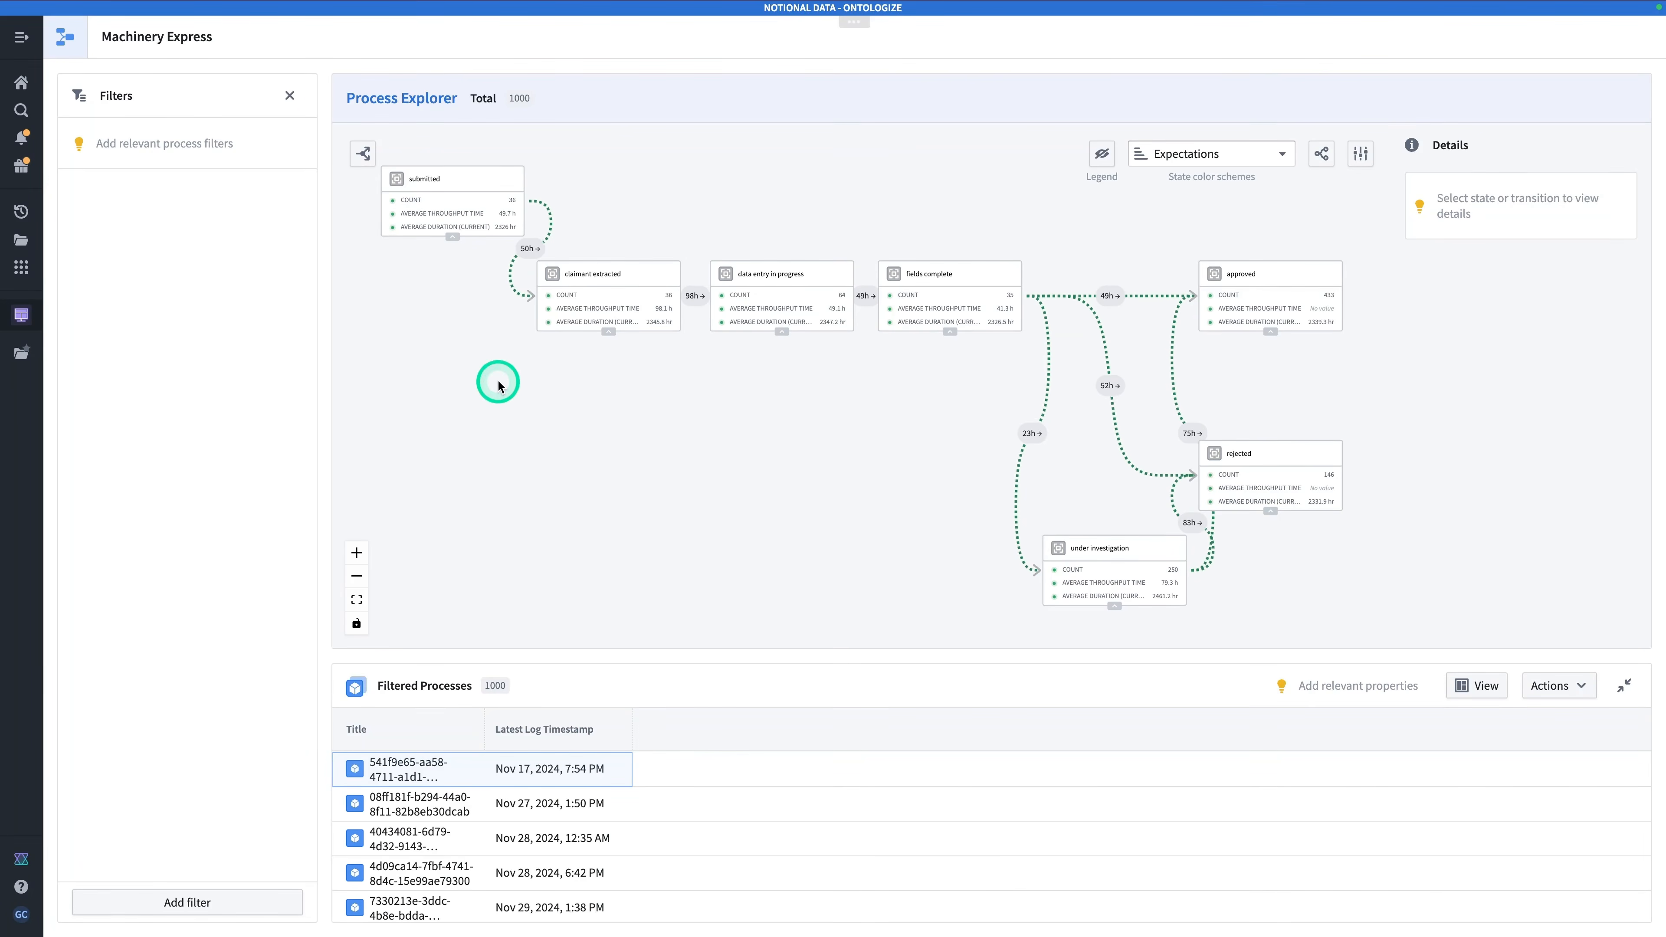
pyautogui.scroll(1, 607, 428)
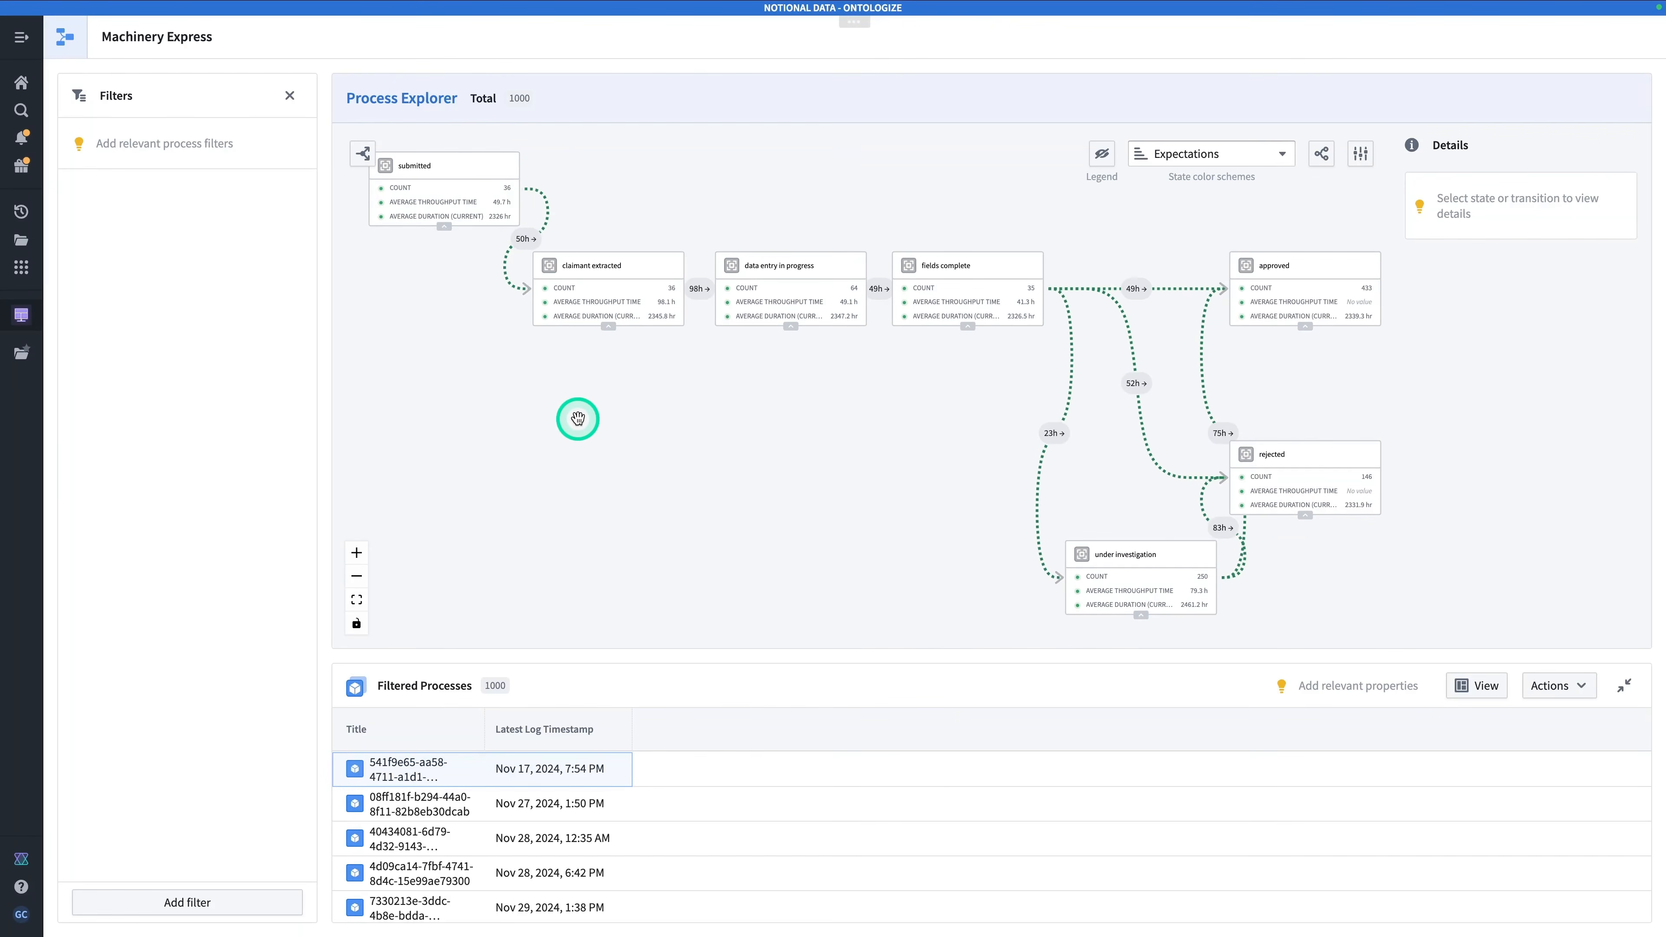
pyautogui.moveTo(409, 256); pyautogui.dragTo(461, 323)
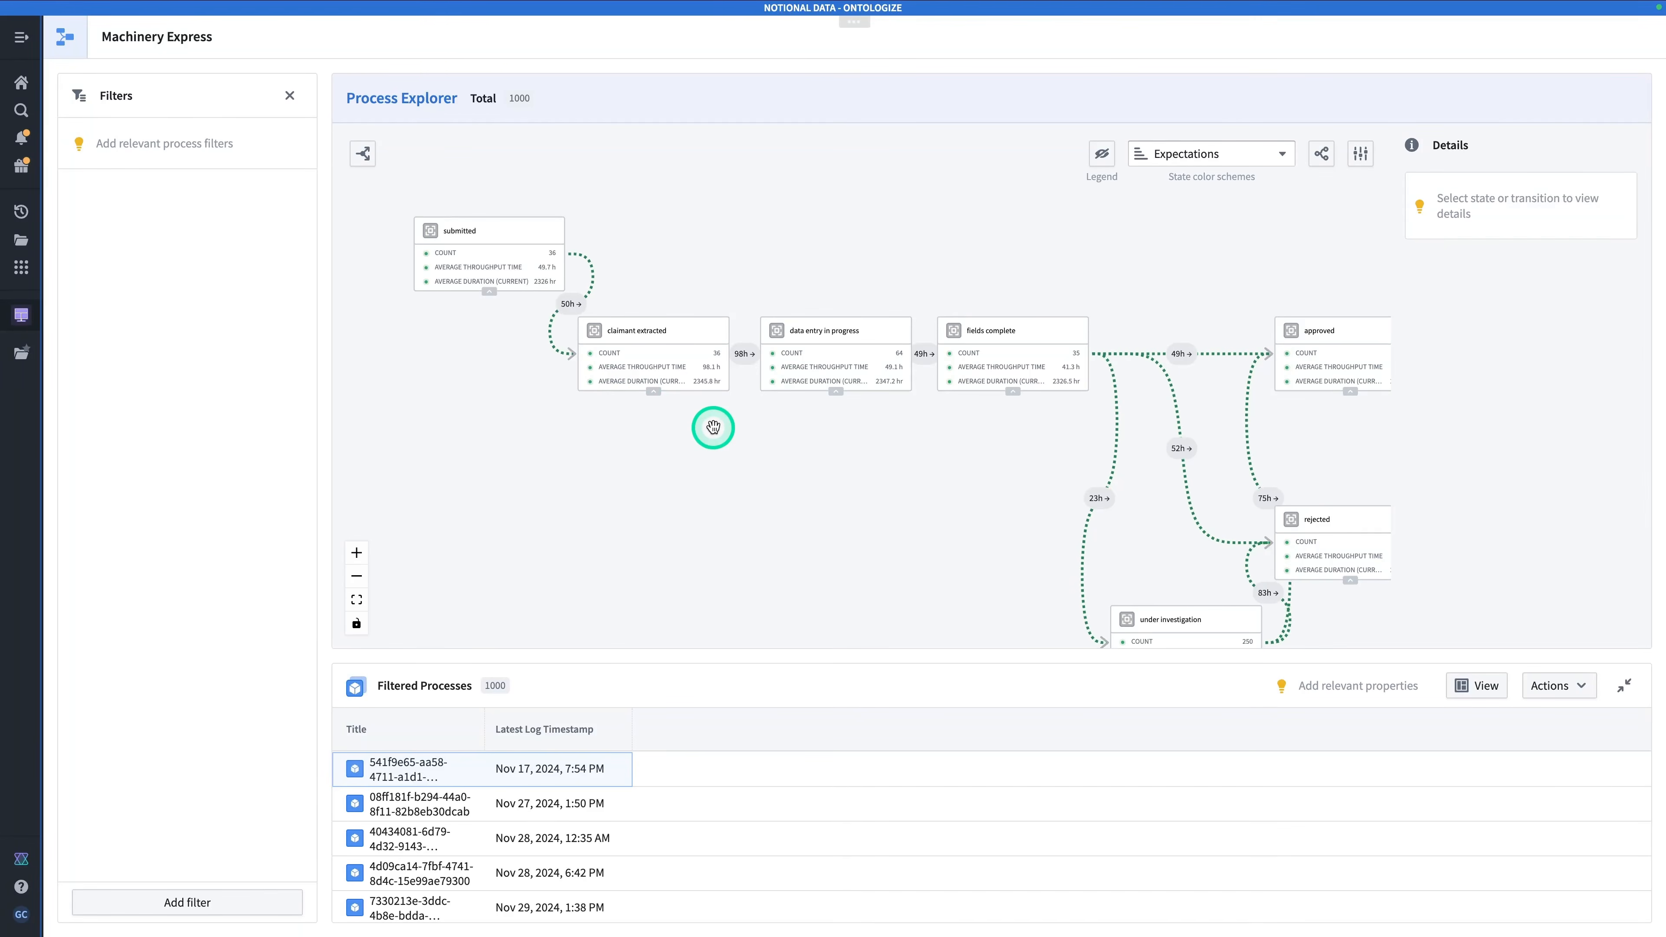
# Step: Extend the Process Explorer's transitions, based on Number of Transitions, from the Expected Graph to the Full Graph
pyautogui.scroll(-2, 713, 427)
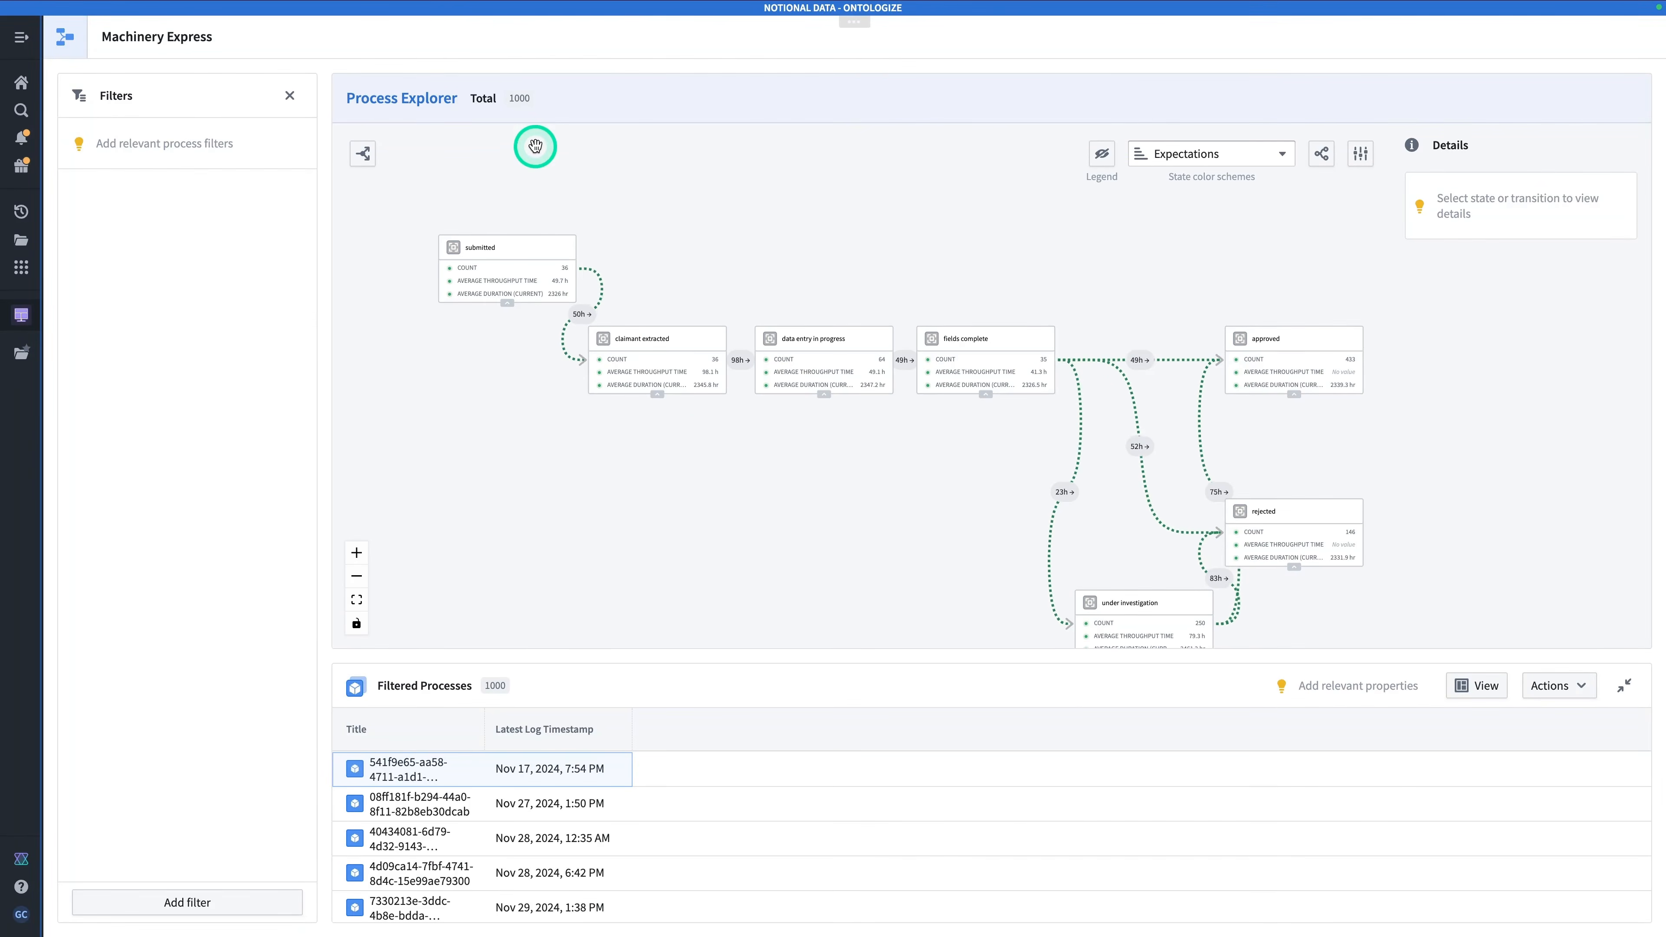
pyautogui.click(368, 157)
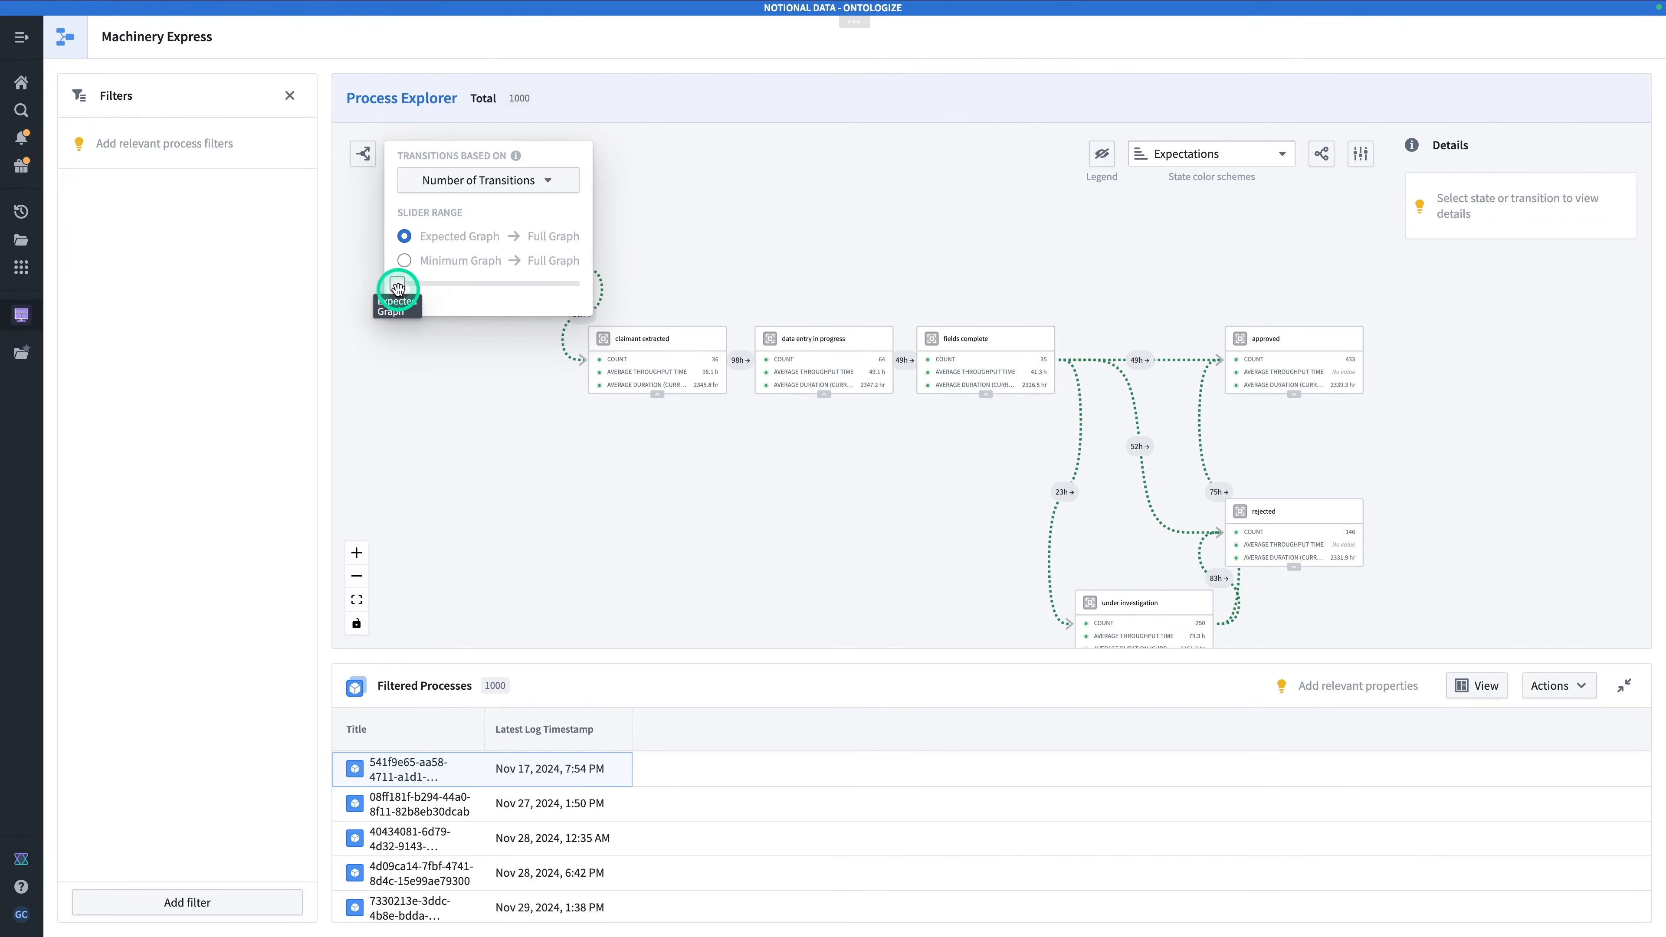
pyautogui.moveTo(395, 285); pyautogui.dragTo(590, 289)
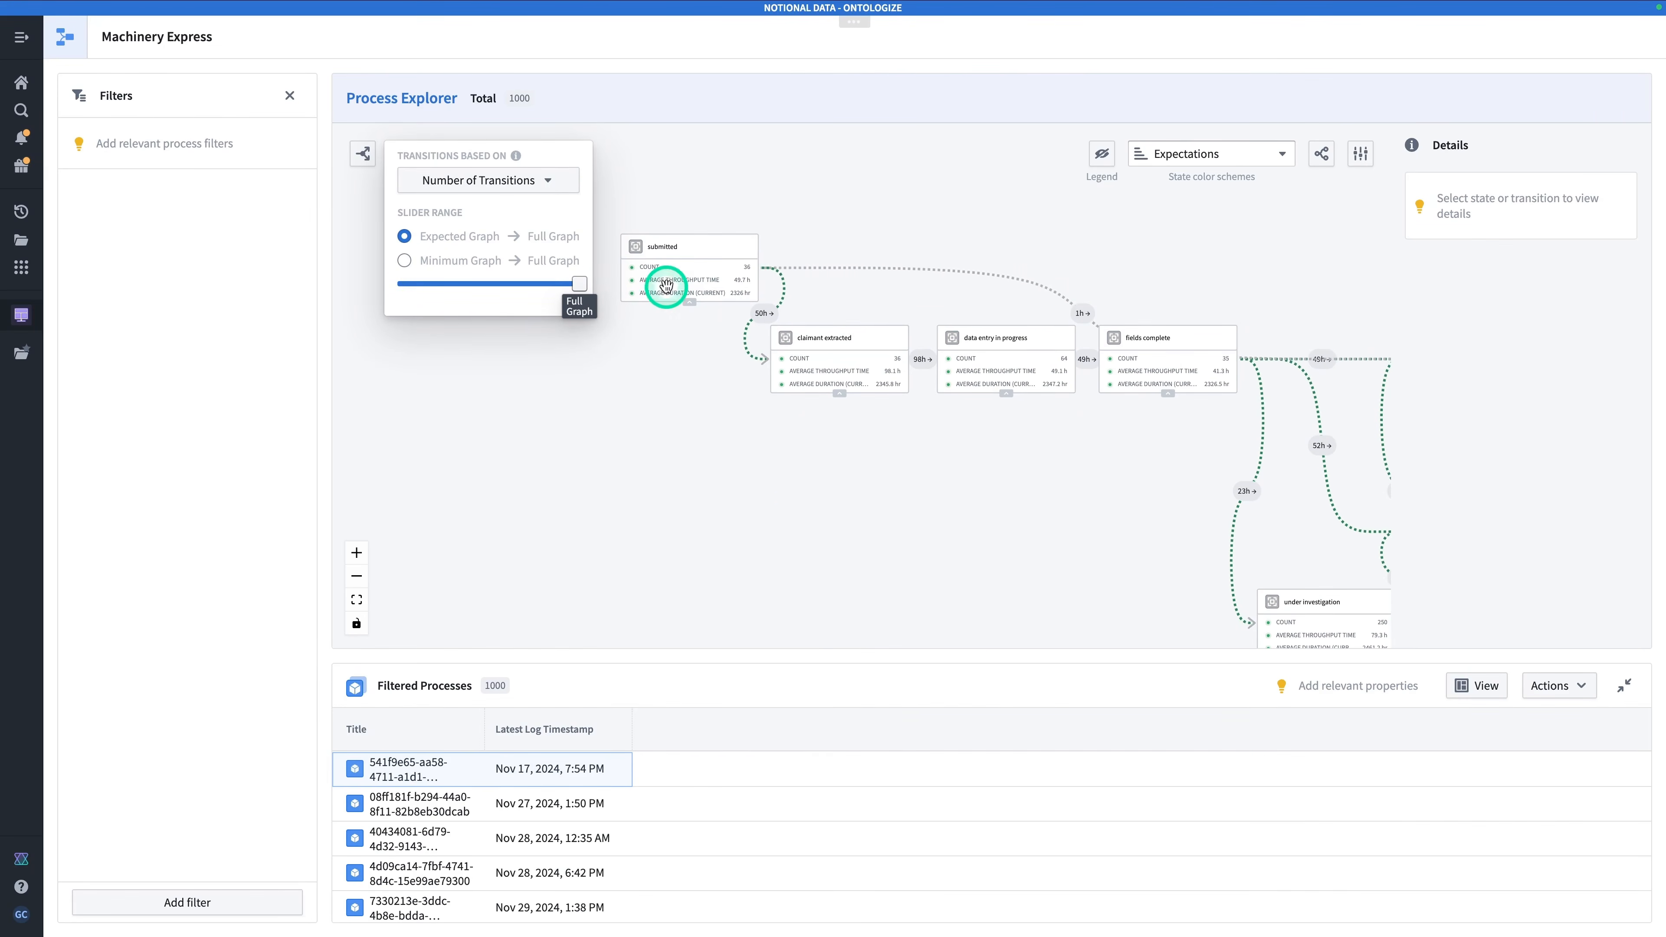
pyautogui.moveTo(956, 480); pyautogui.dragTo(636, 437)
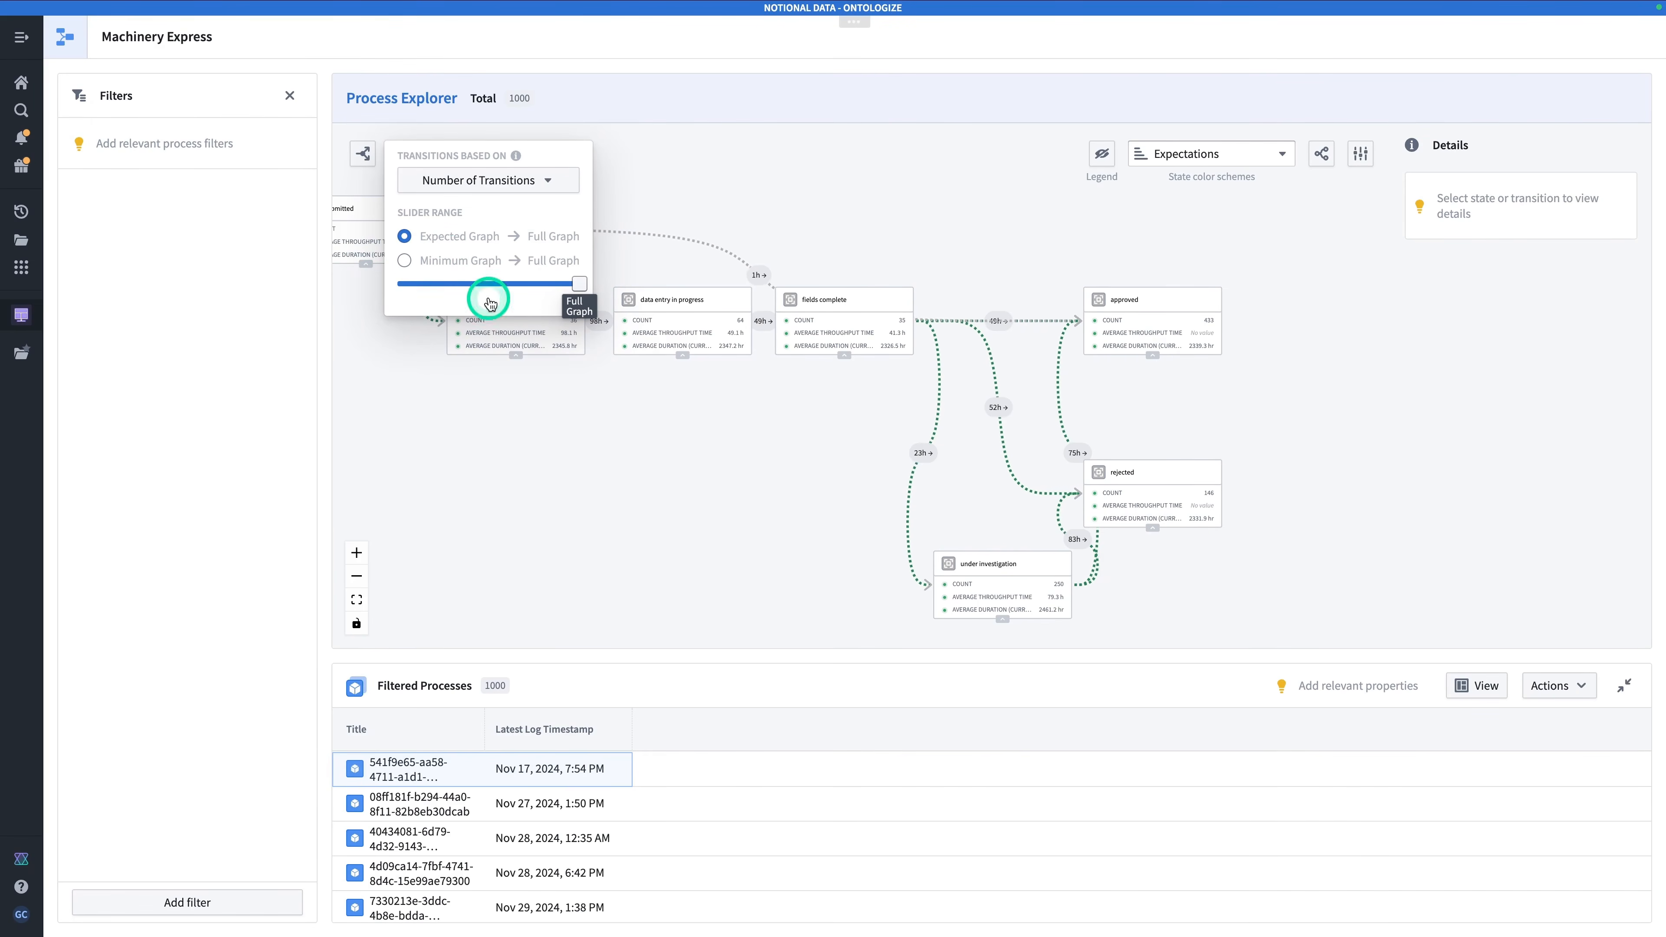
# Step: Base transitions on Average Lead Time with the Minimum Graph range, and inspect the minimum and 83h graphs before restoring the Full Graph
pyautogui.click(406, 260)
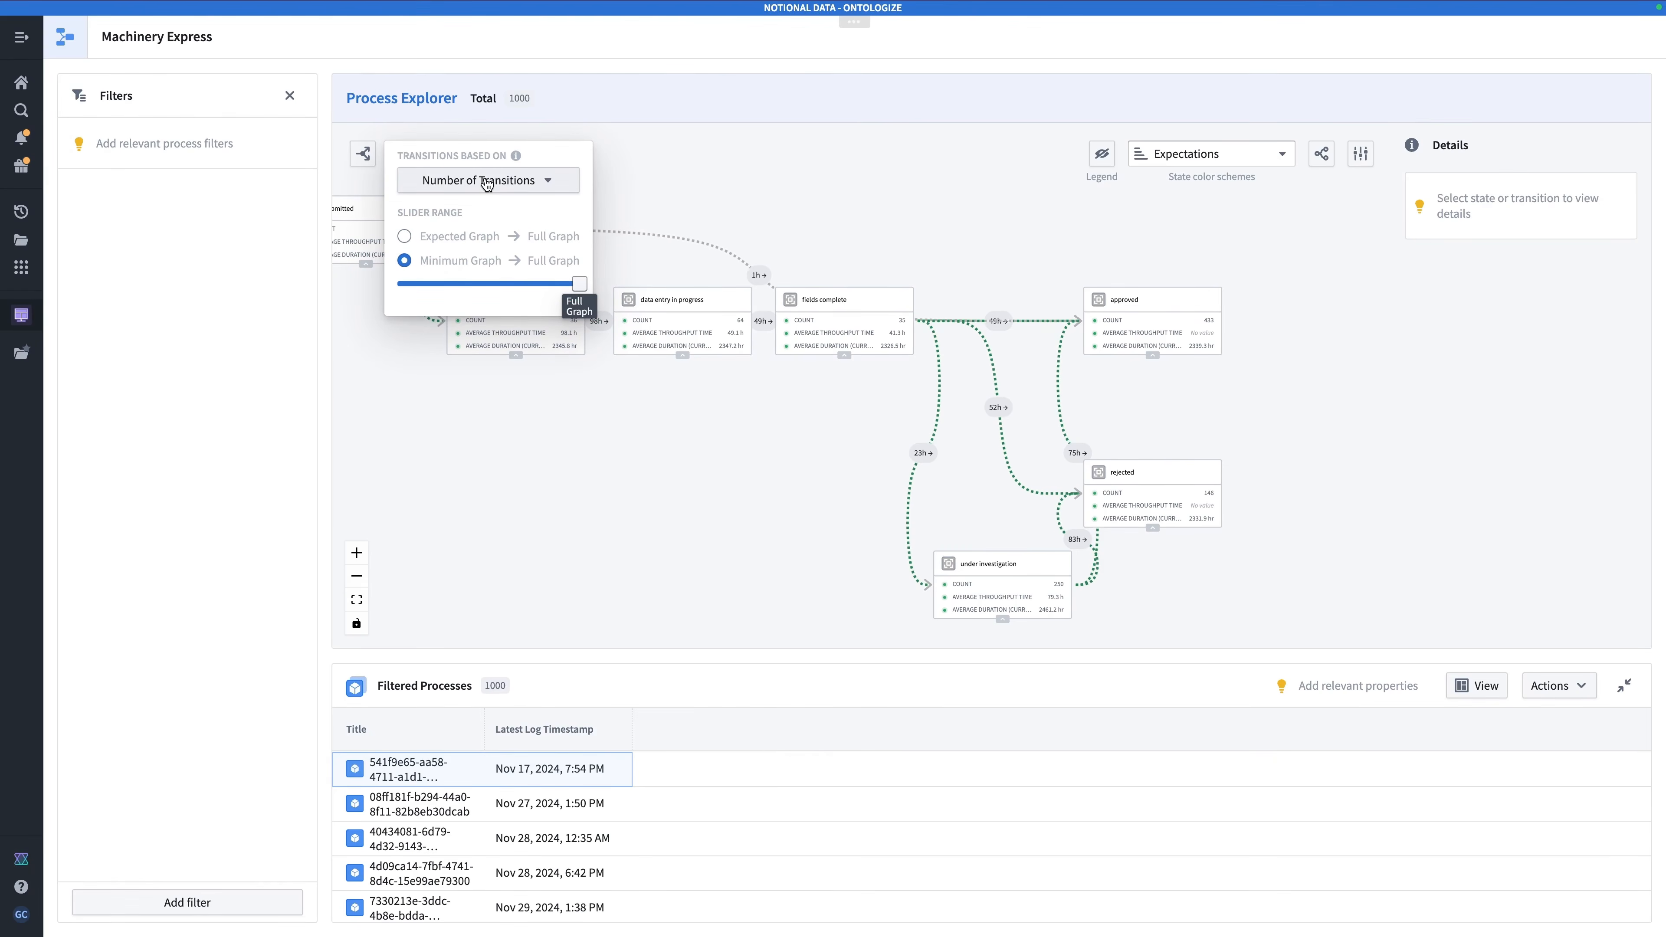
pyautogui.click(544, 186)
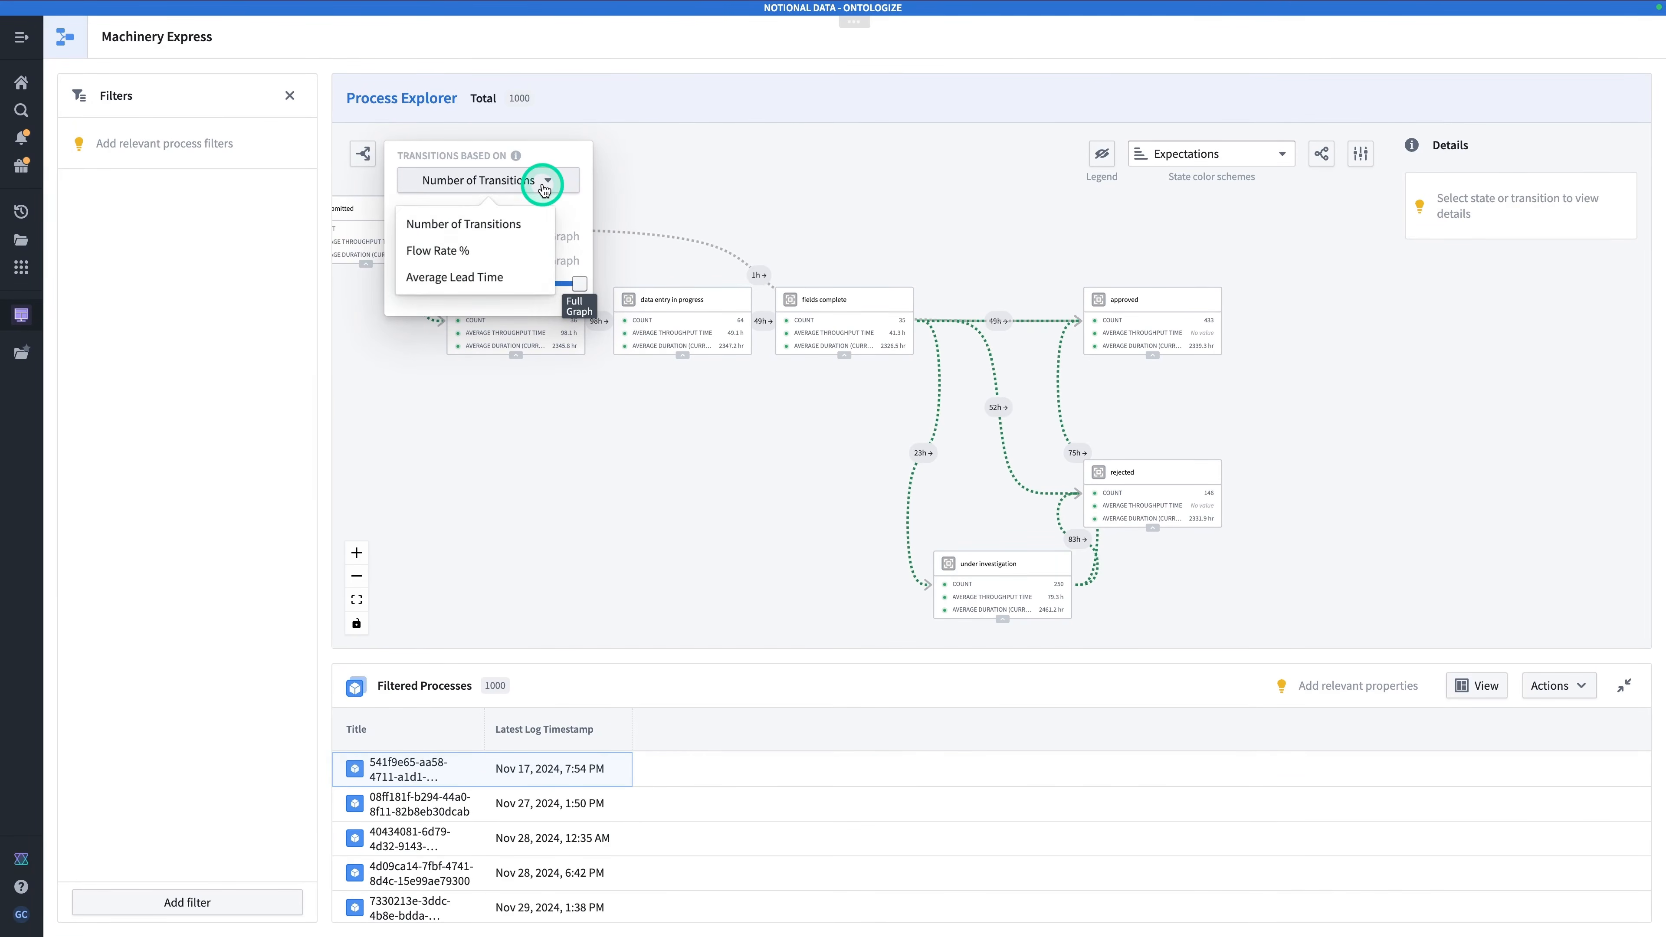
pyautogui.click(488, 273)
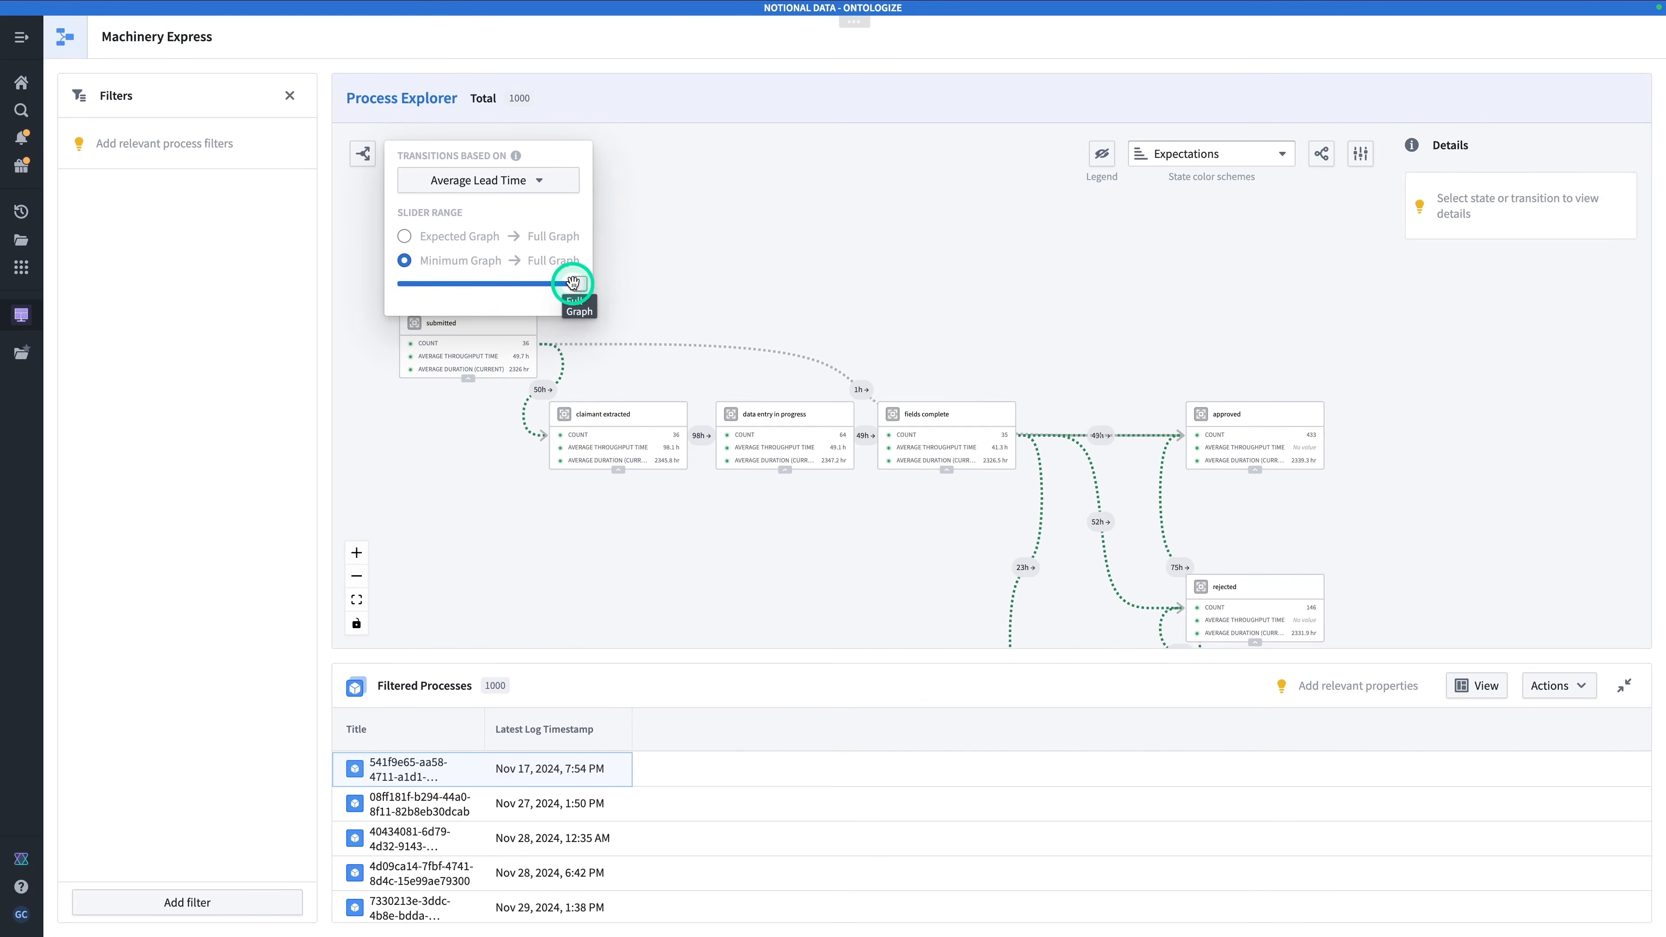
pyautogui.moveTo(580, 283); pyautogui.dragTo(402, 280)
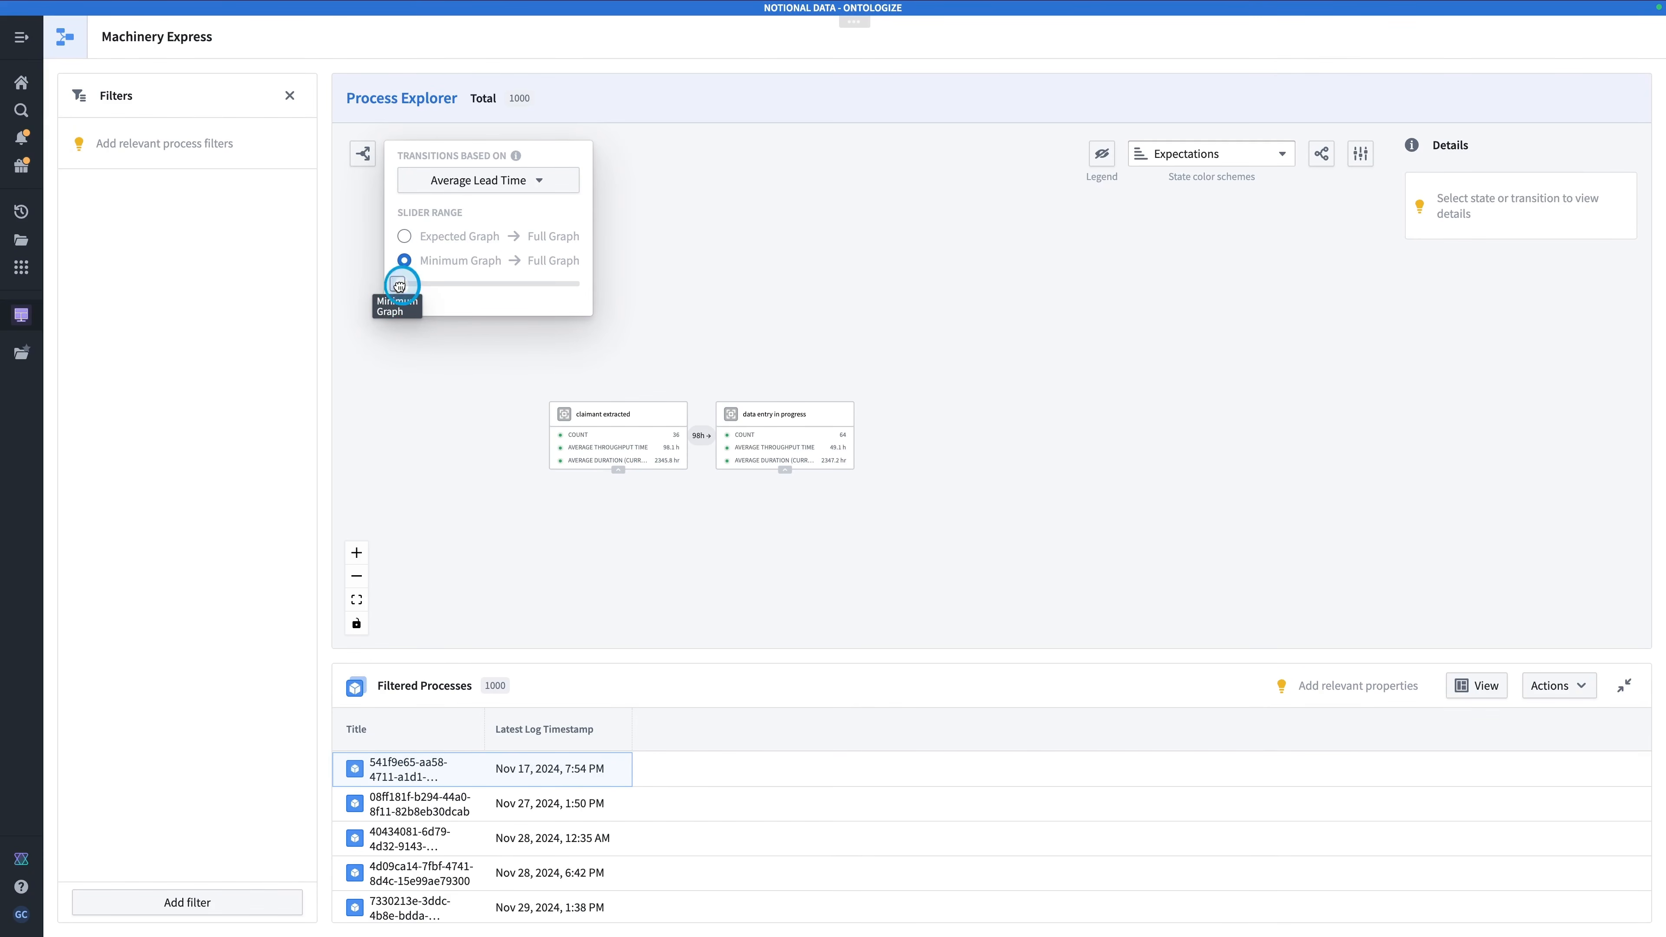
pyautogui.moveTo(407, 288); pyautogui.dragTo(414, 286)
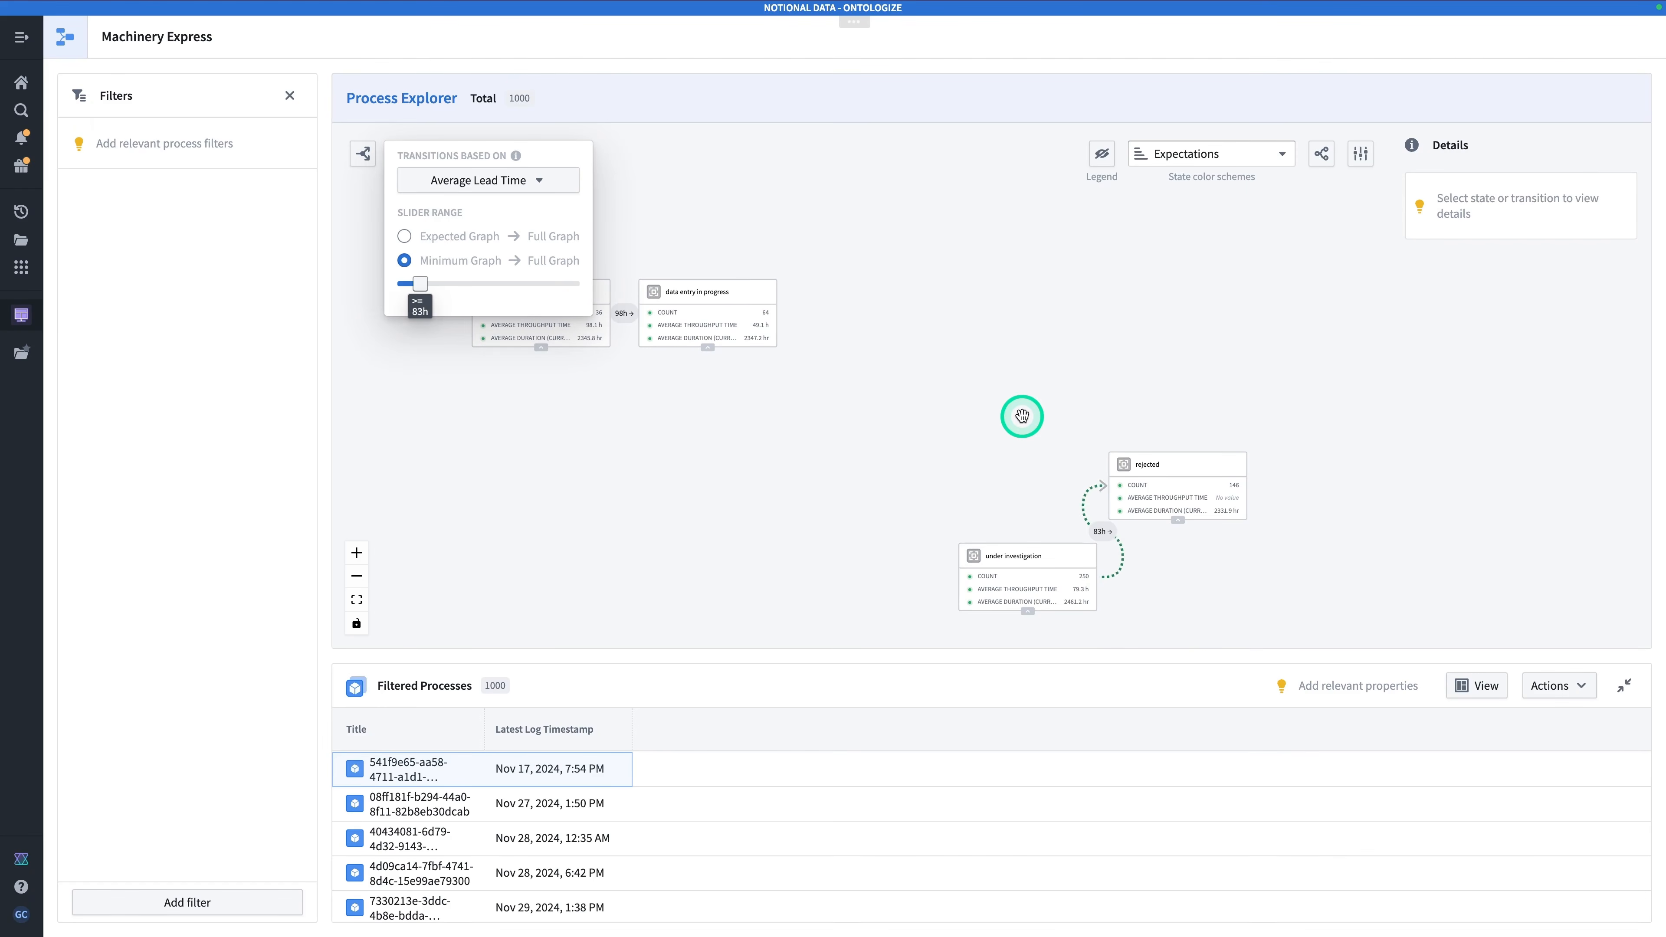
pyautogui.moveTo(420, 283); pyautogui.dragTo(584, 281)
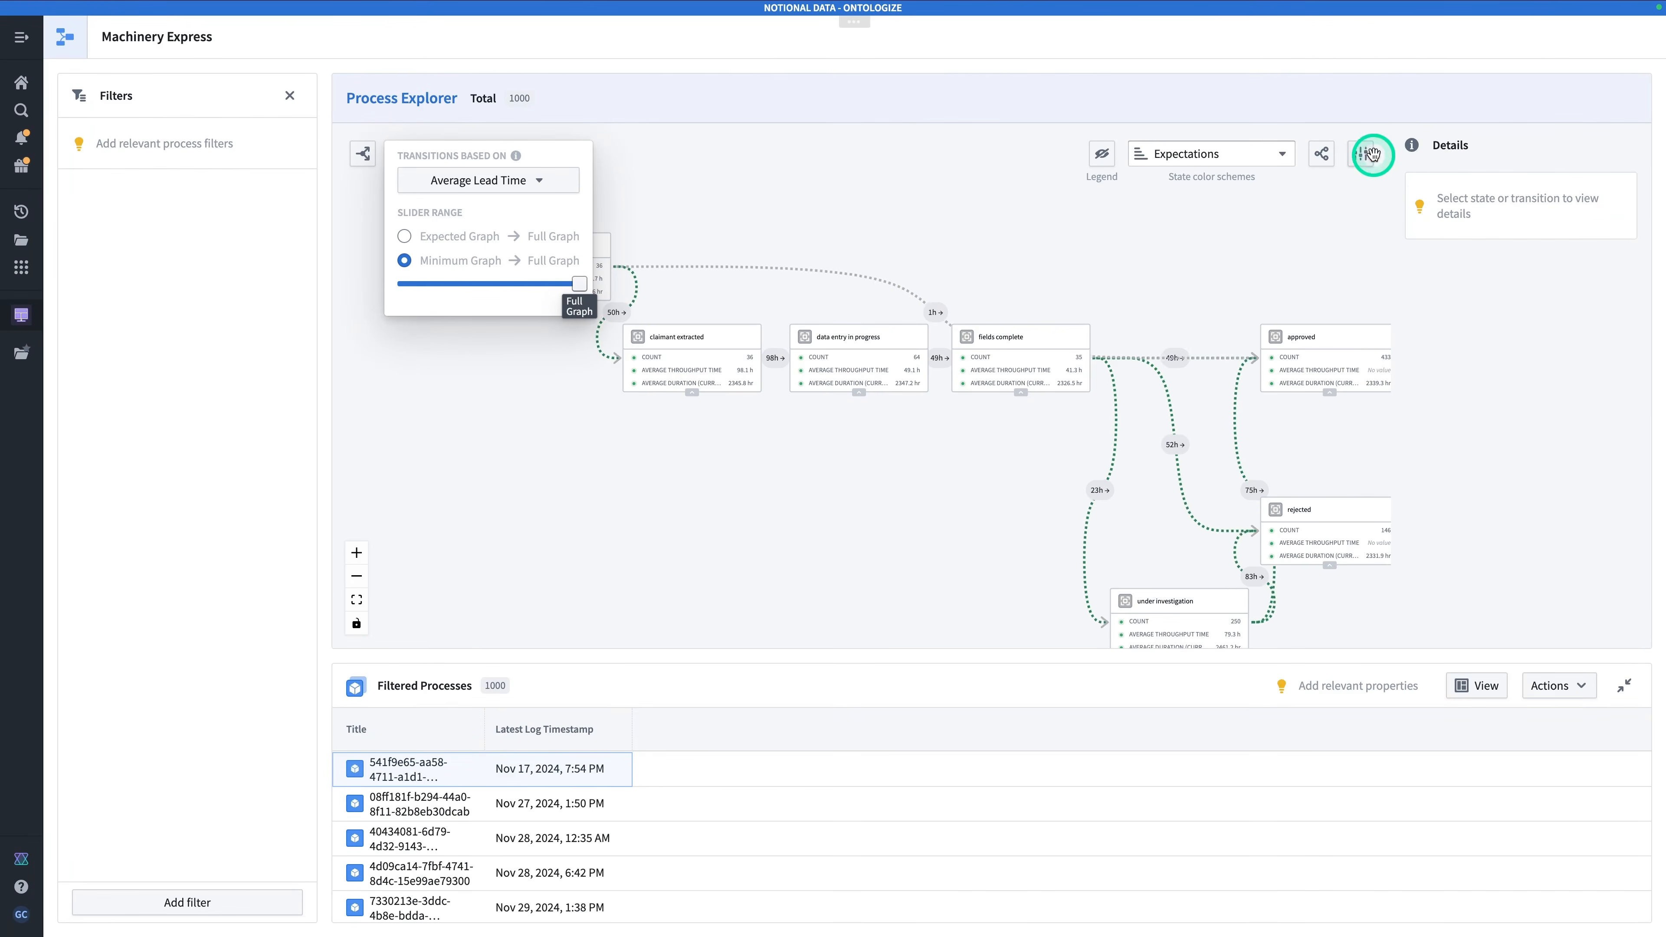
# Step: Check the Average Duration (current) metric's description, and include Max Duration (current) among the node metrics
pyautogui.click(1357, 155)
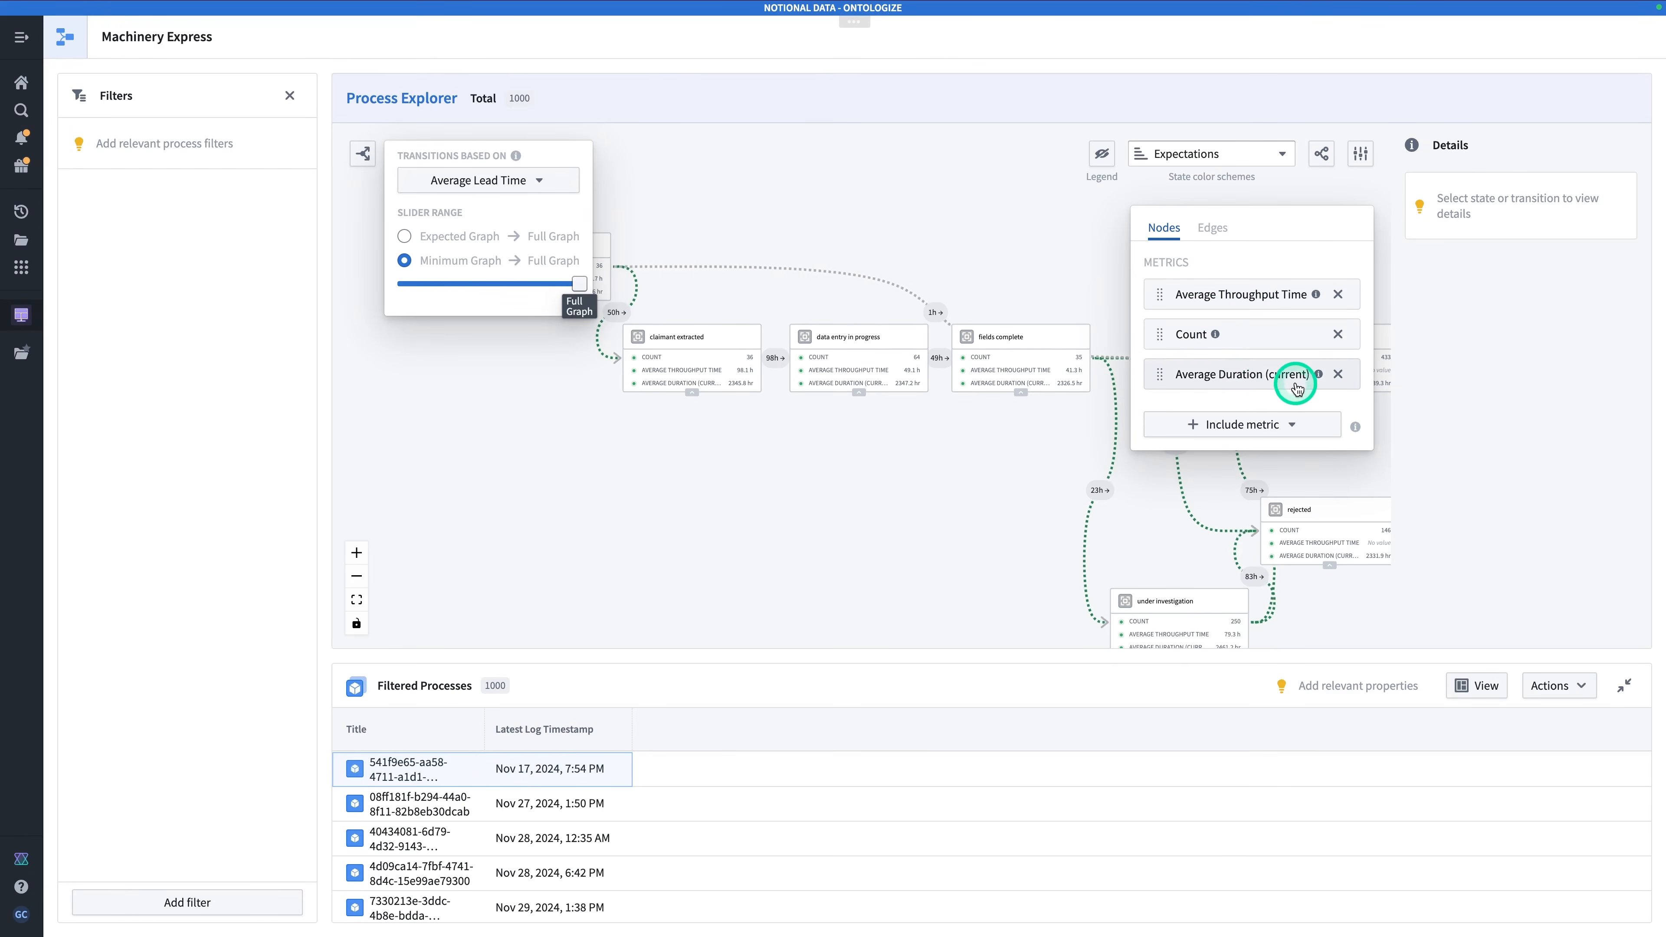
pyautogui.moveTo(1318, 375)
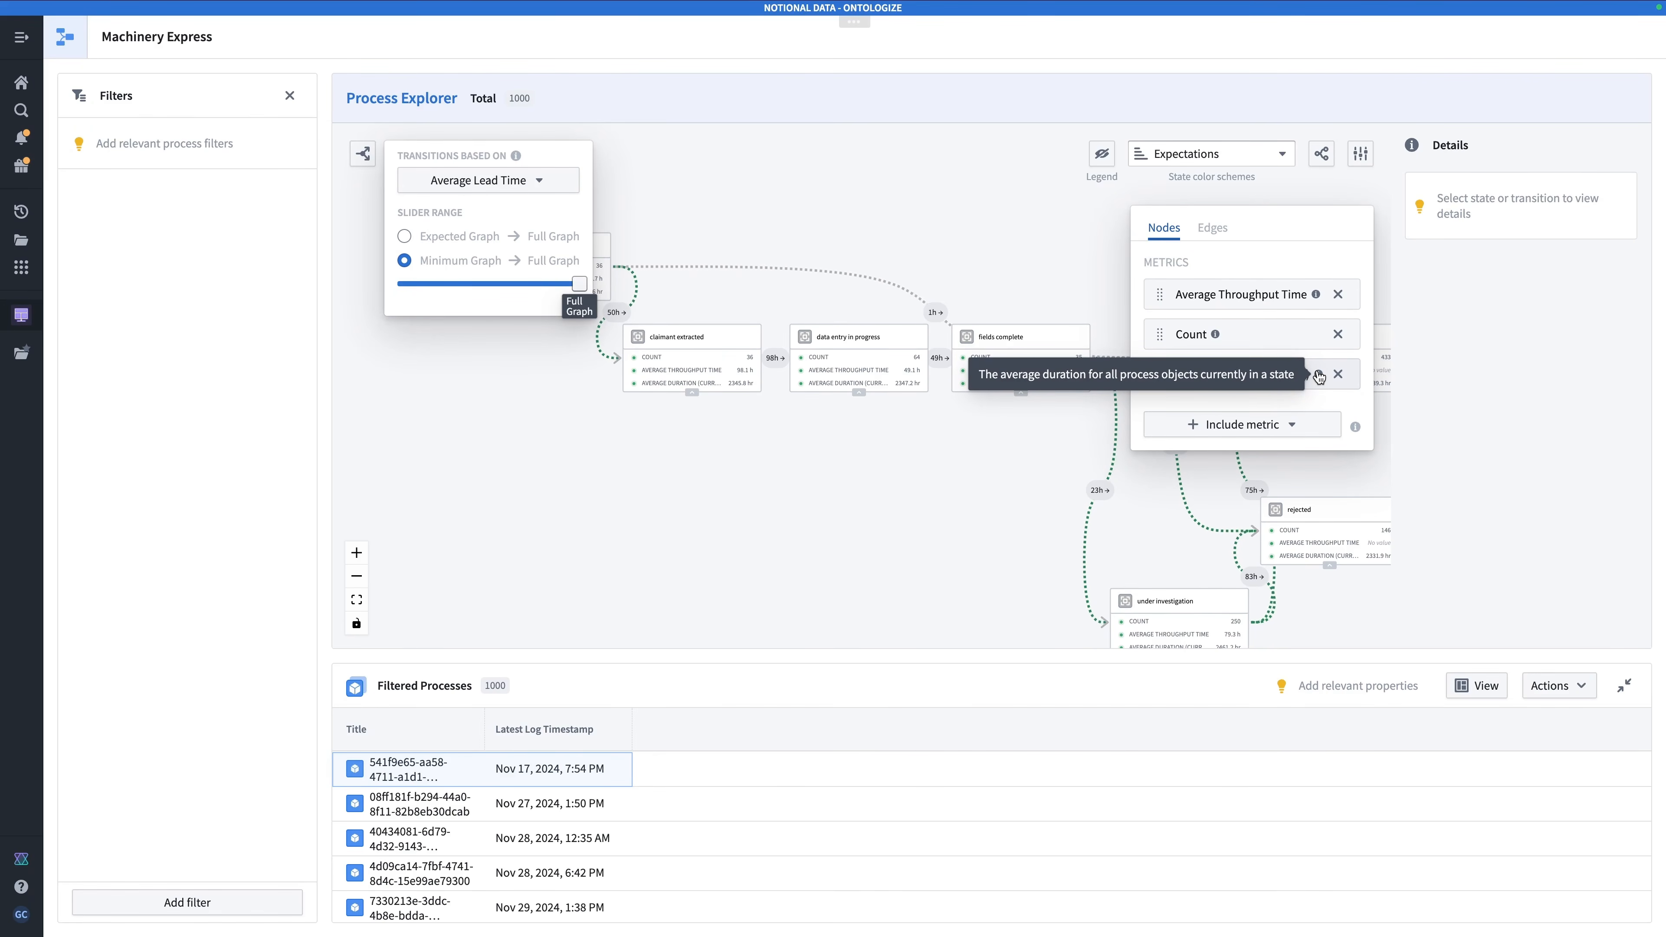
pyautogui.click(1283, 424)
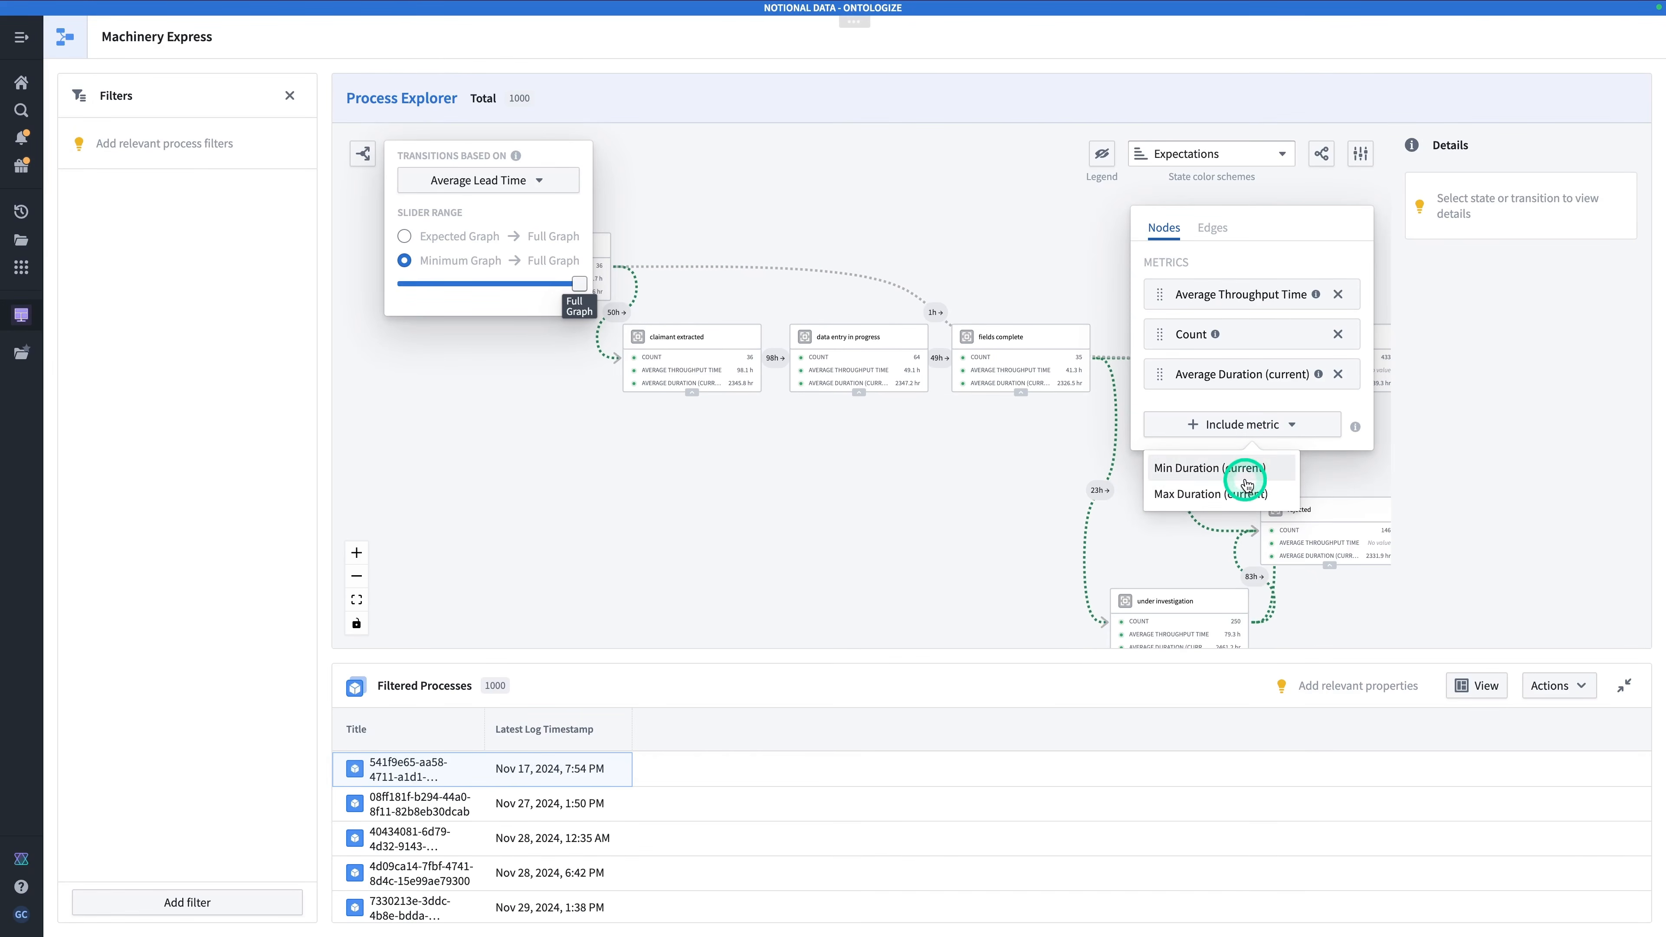
pyautogui.click(1237, 493)
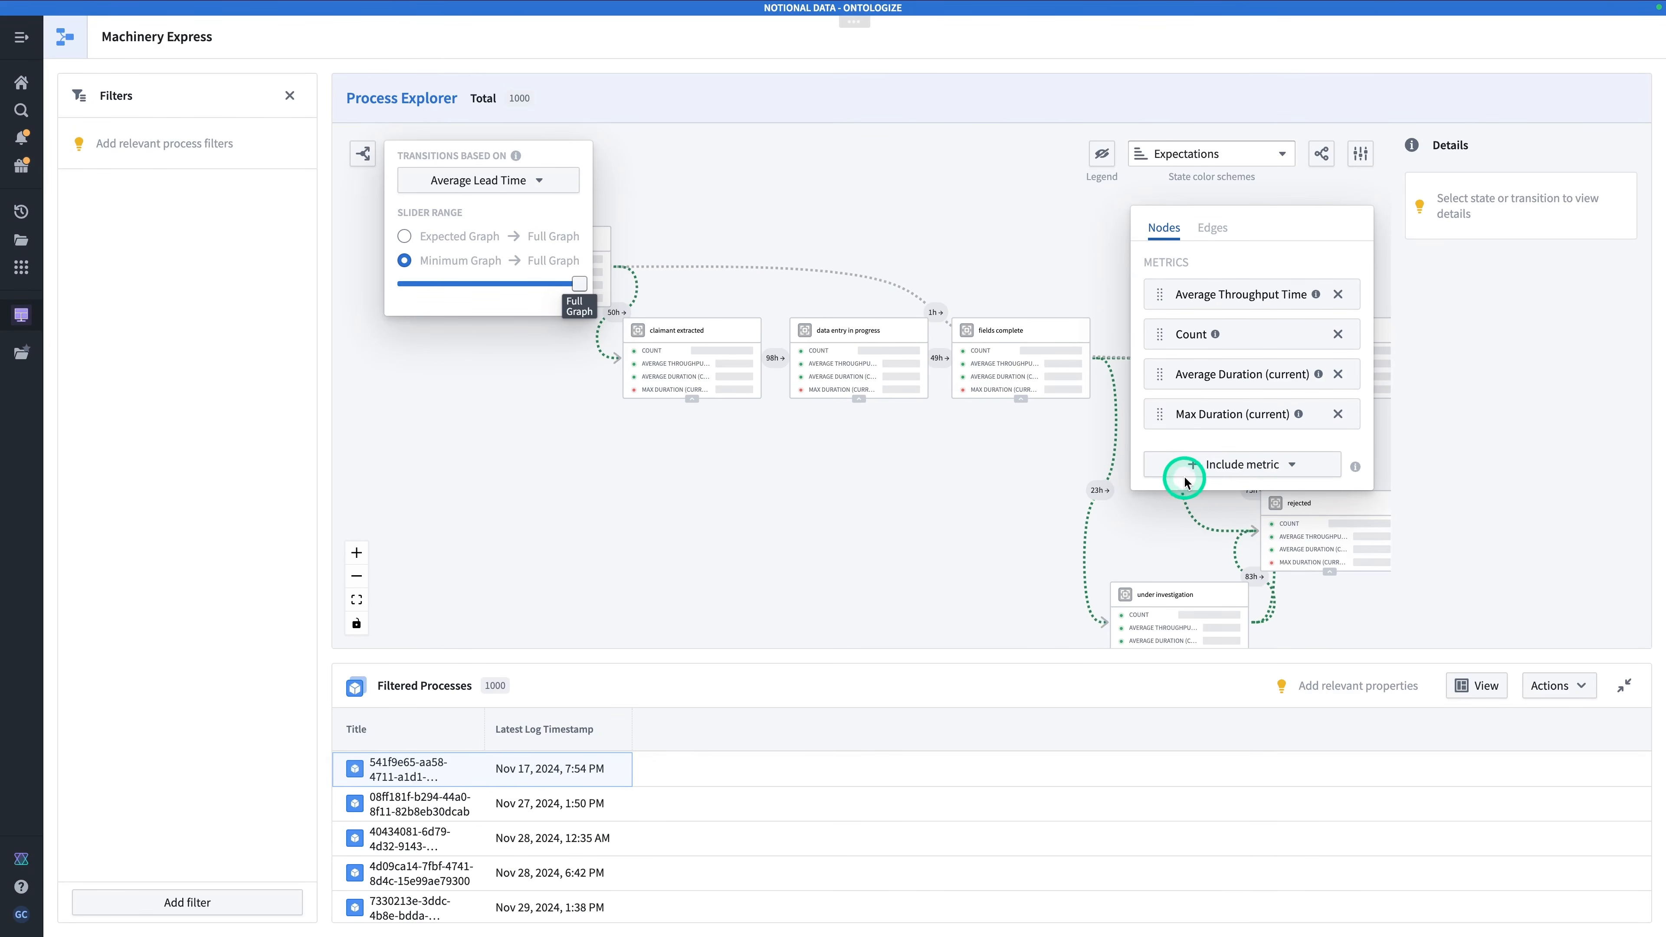
pyautogui.moveTo(1038, 461); pyautogui.dragTo(933, 444)
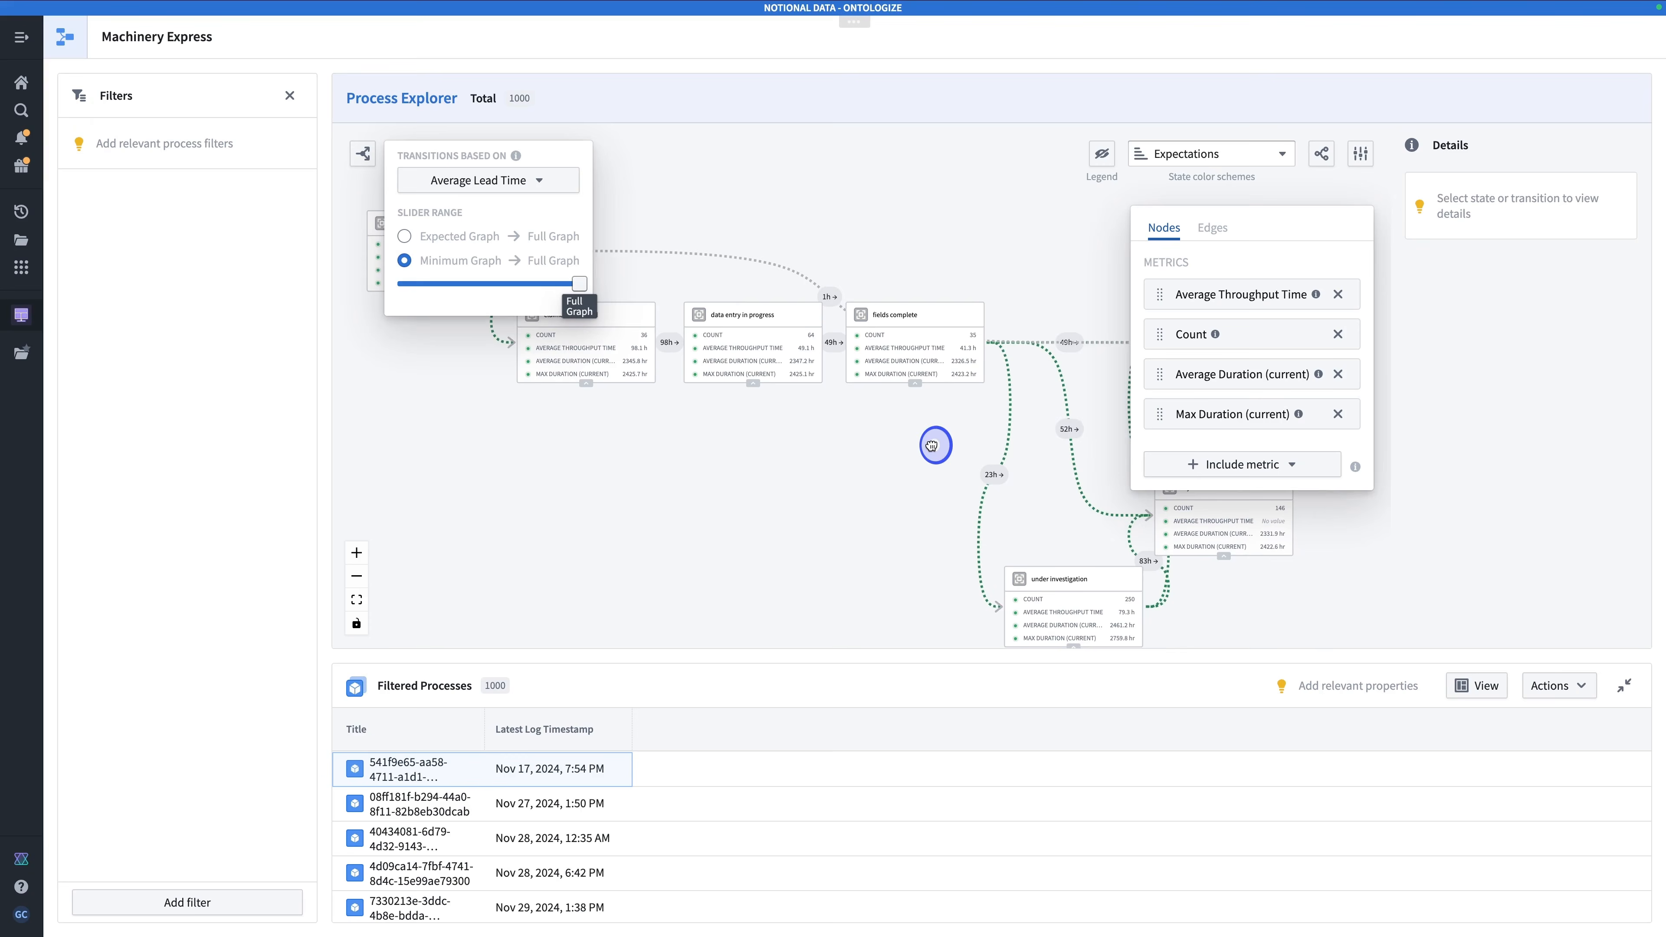
pyautogui.moveTo(941, 524); pyautogui.dragTo(862, 453)
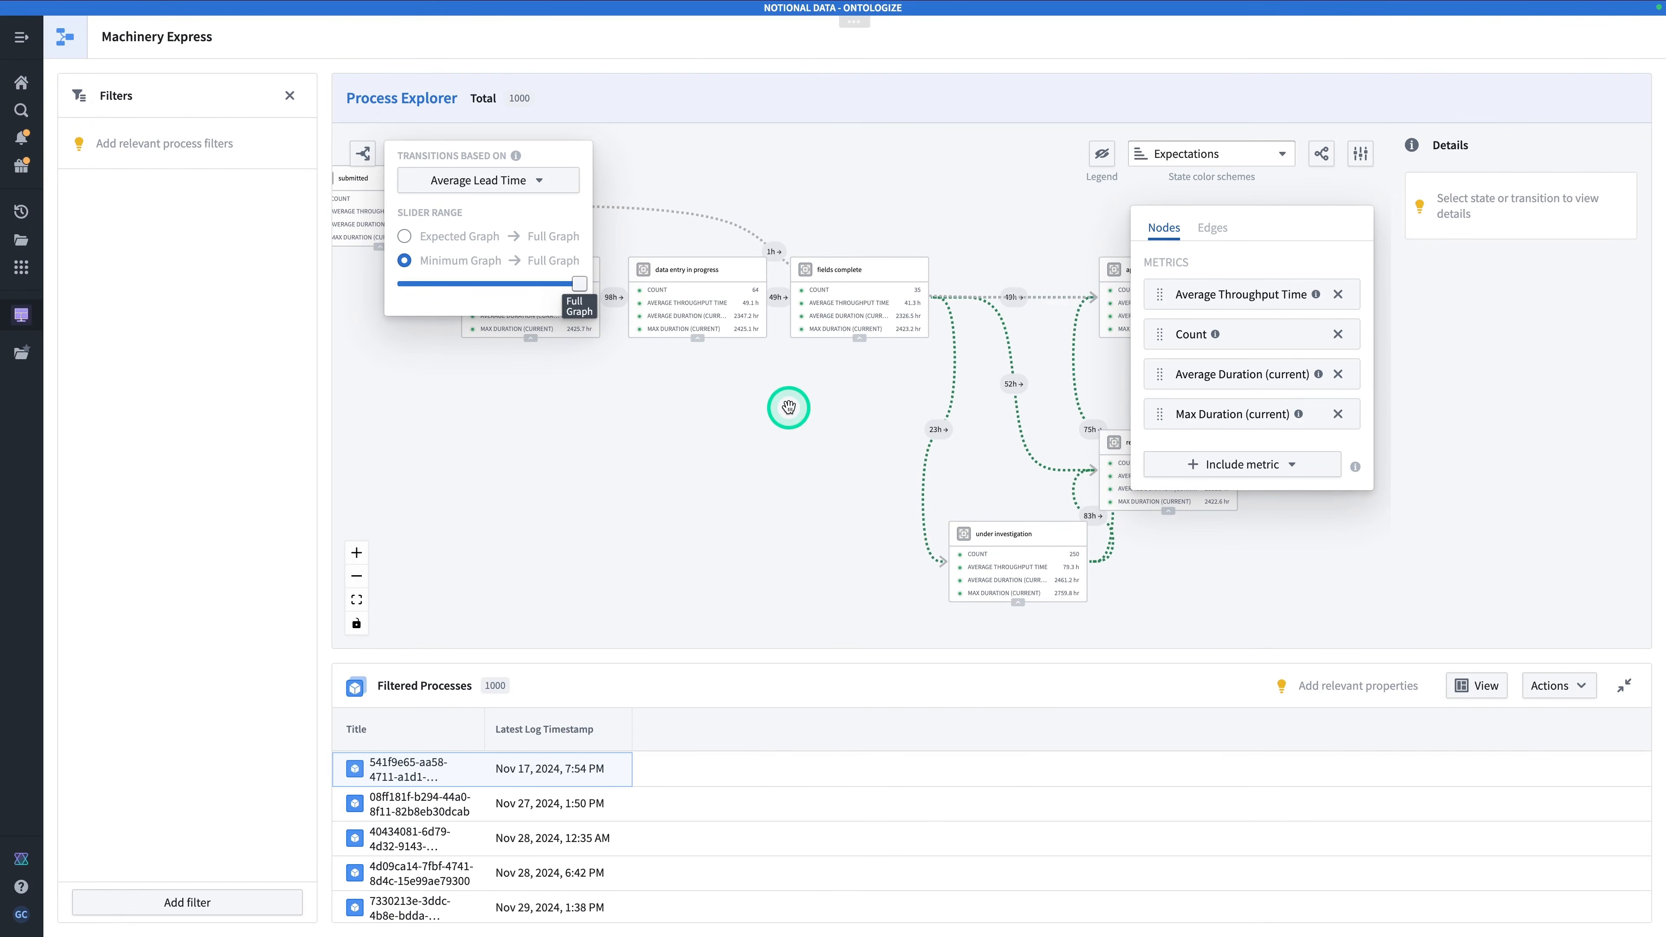
pyautogui.moveTo(792, 483); pyautogui.dragTo(554, 457)
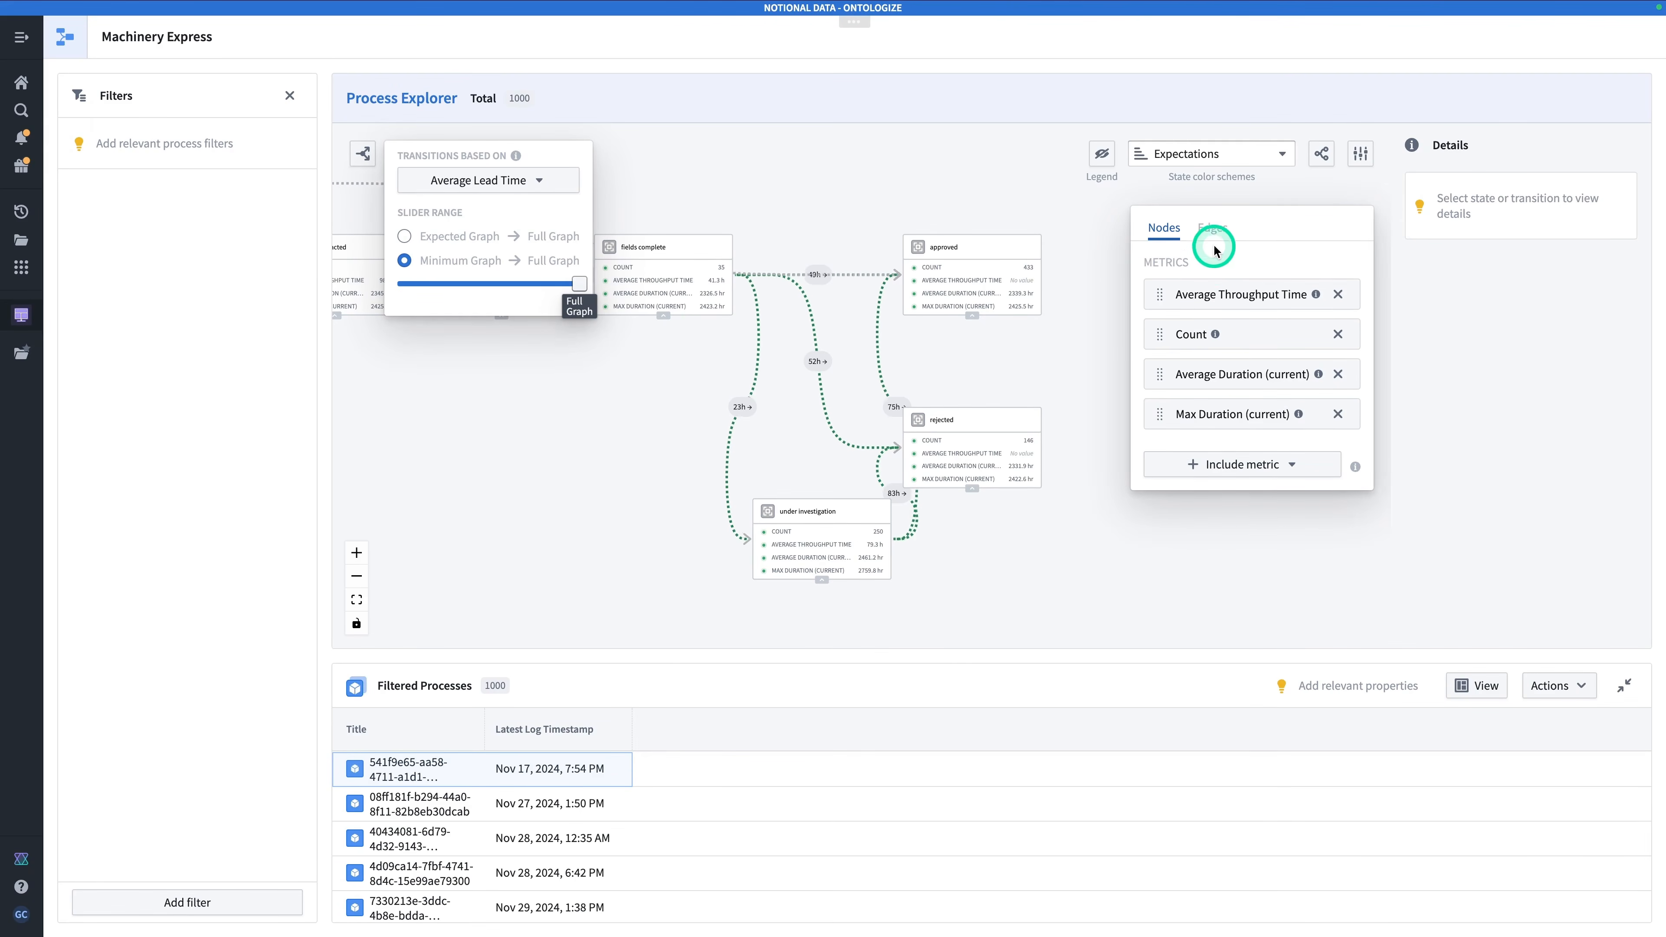
# Step: Set the edge metric type to Number of Transitions
pyautogui.click(1212, 228)
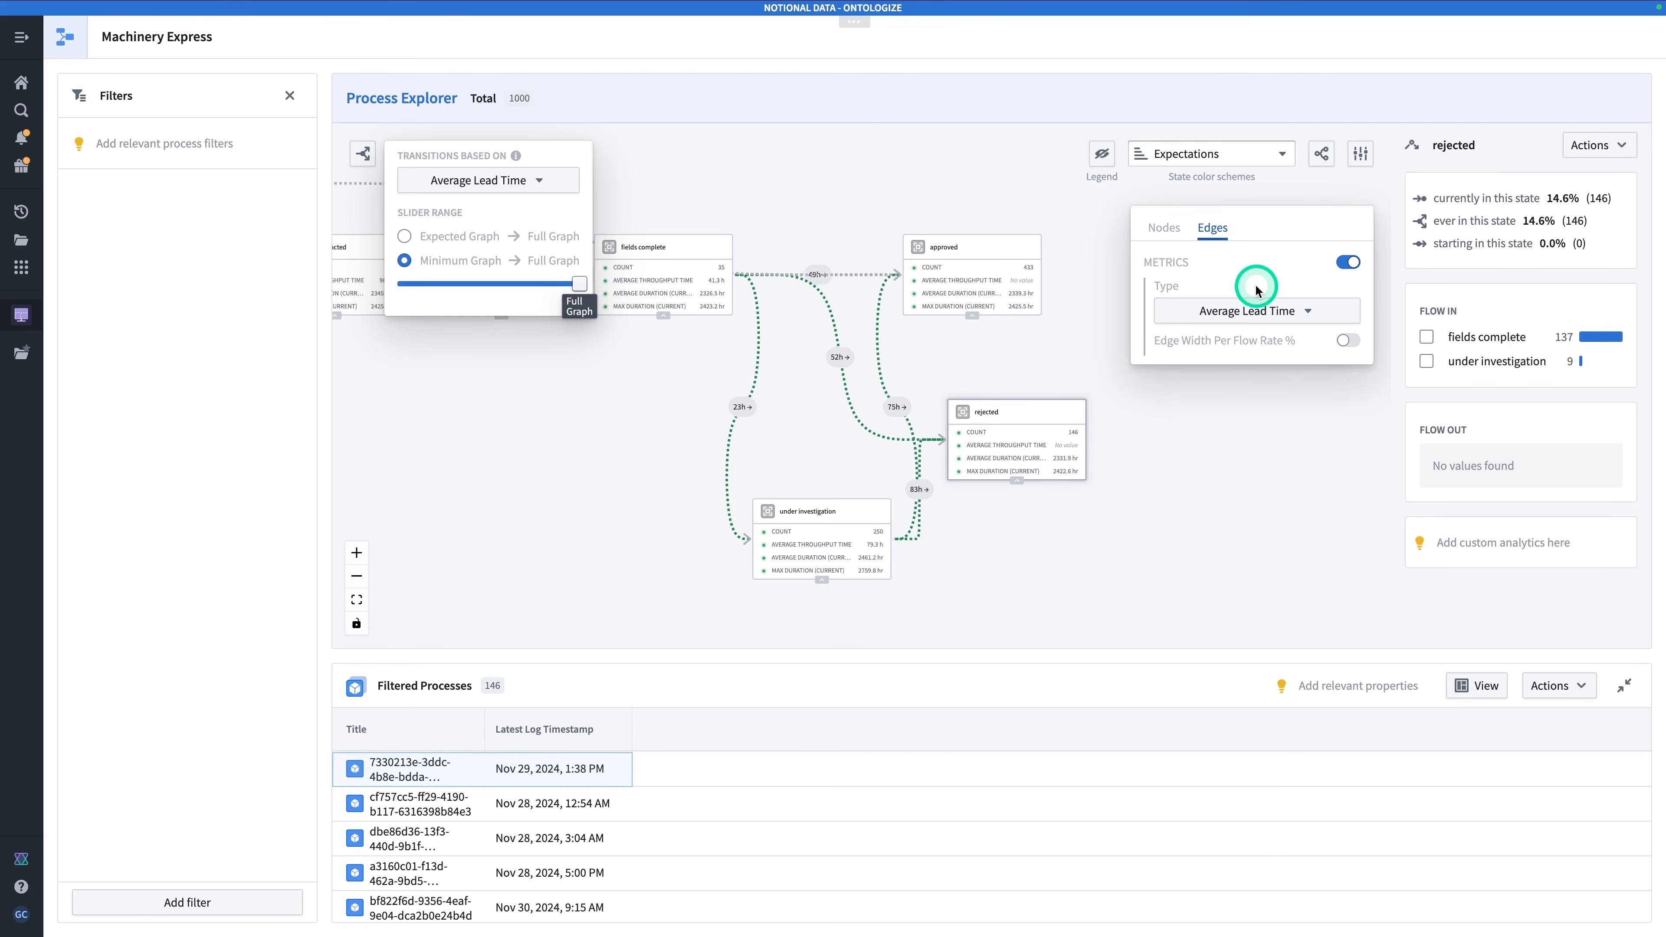
pyautogui.click(1278, 313)
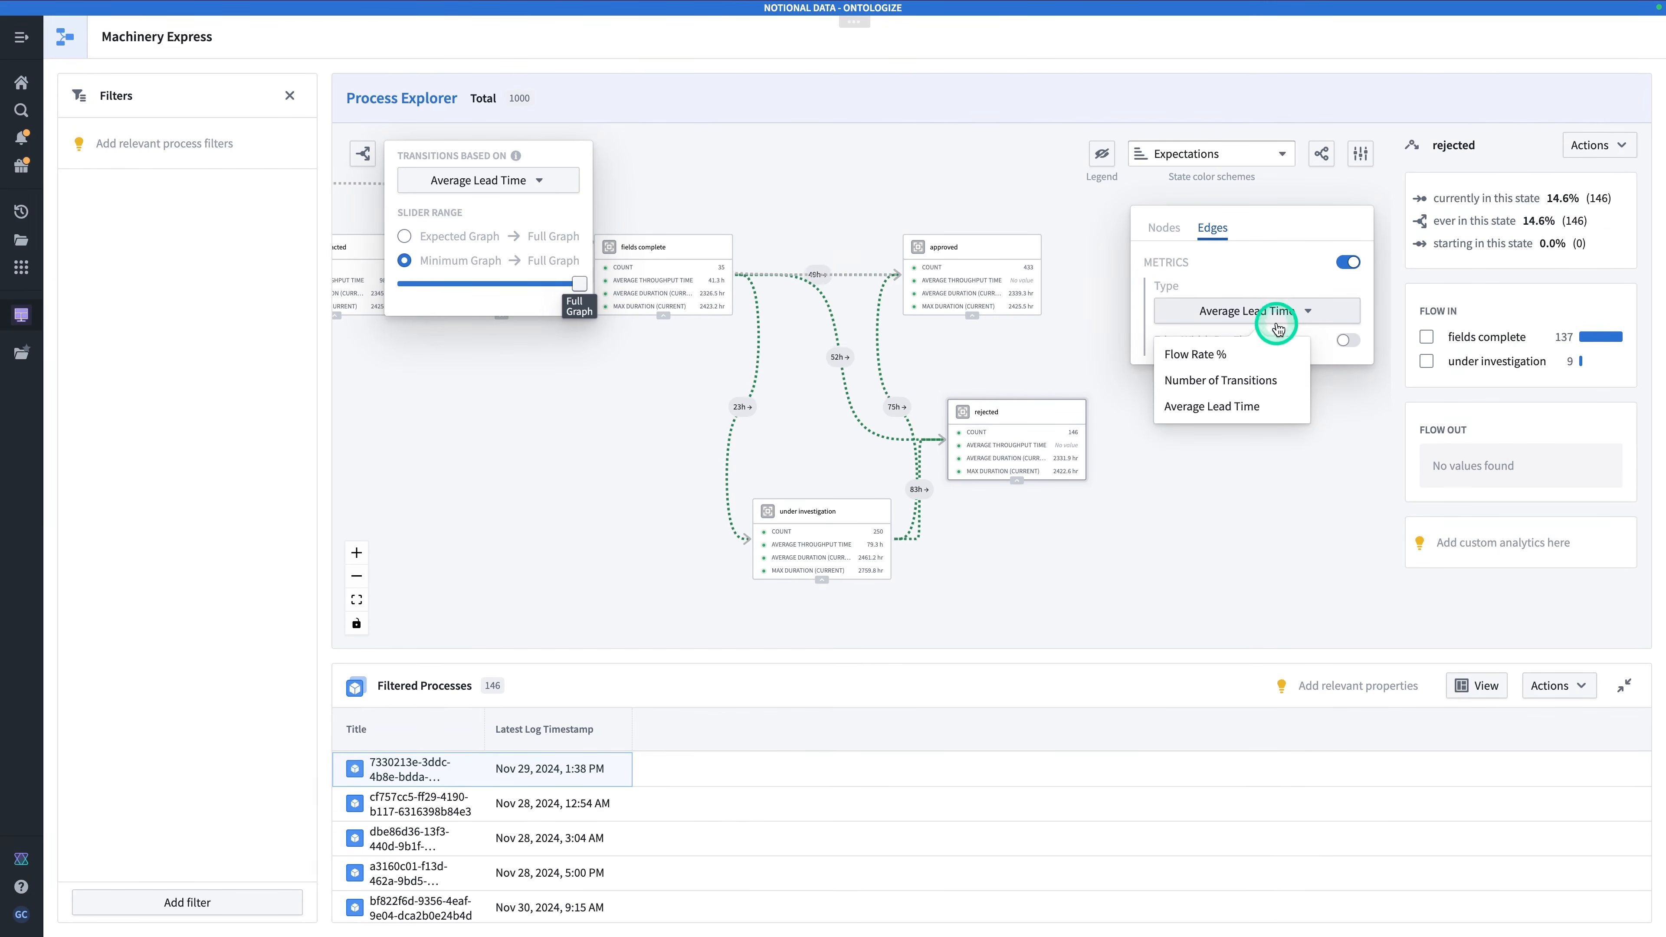
pyautogui.click(1245, 390)
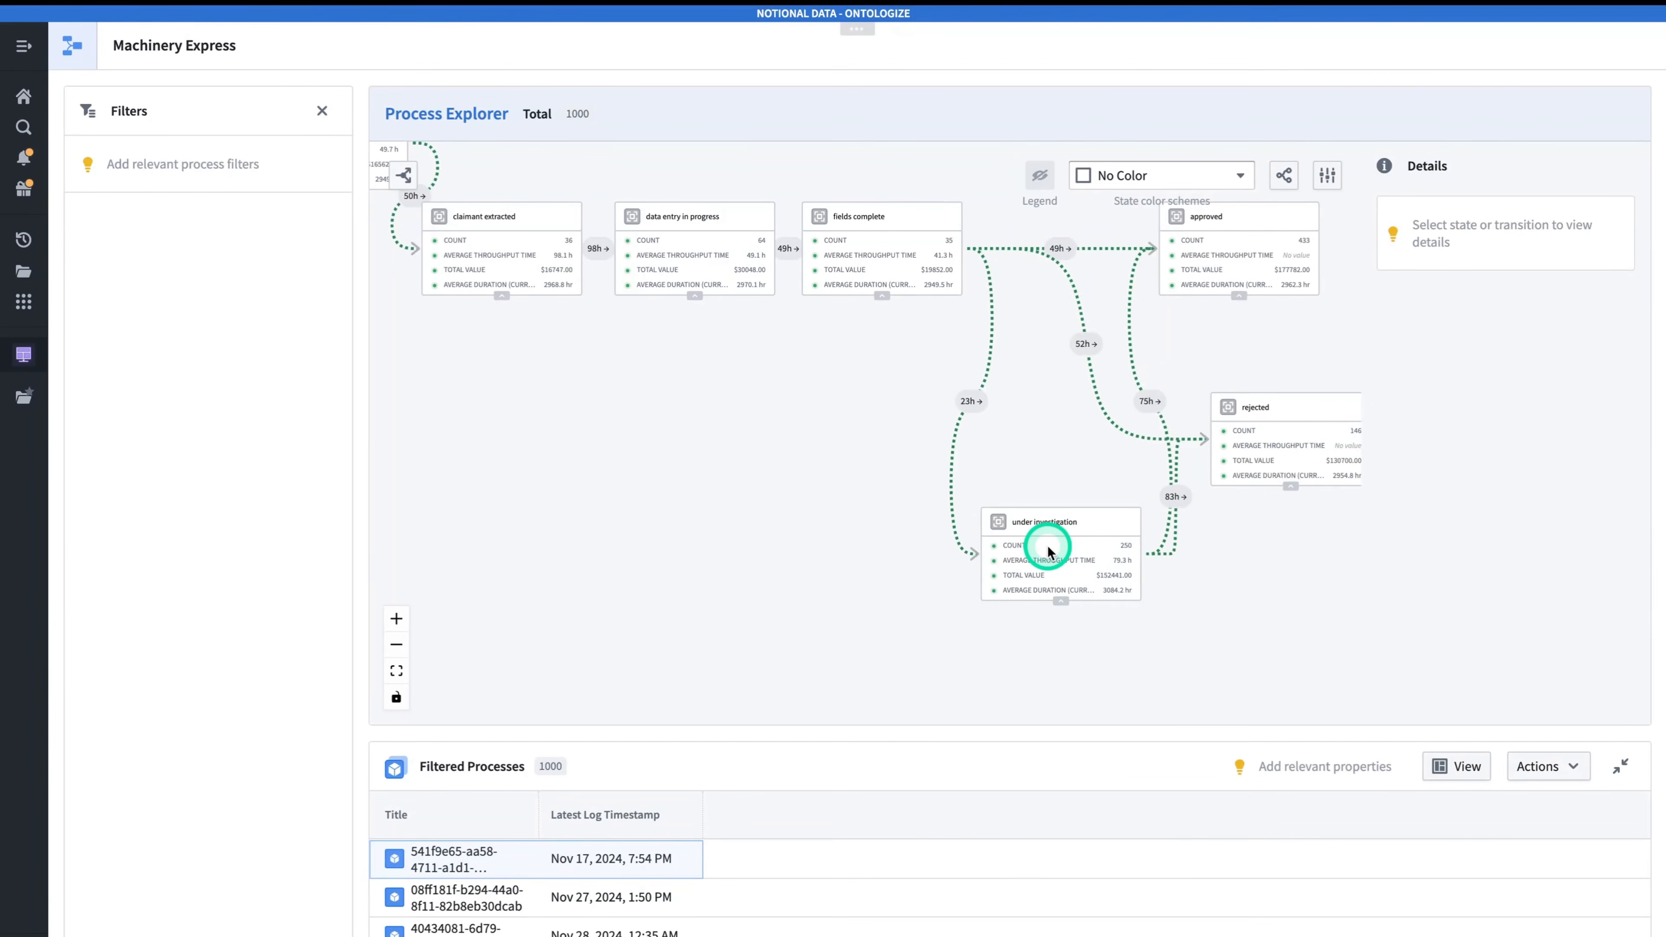
# Step: Set the under investigation state's expected max average duration to 2400 hours and save the expectations
pyautogui.rightClick(1044, 549)
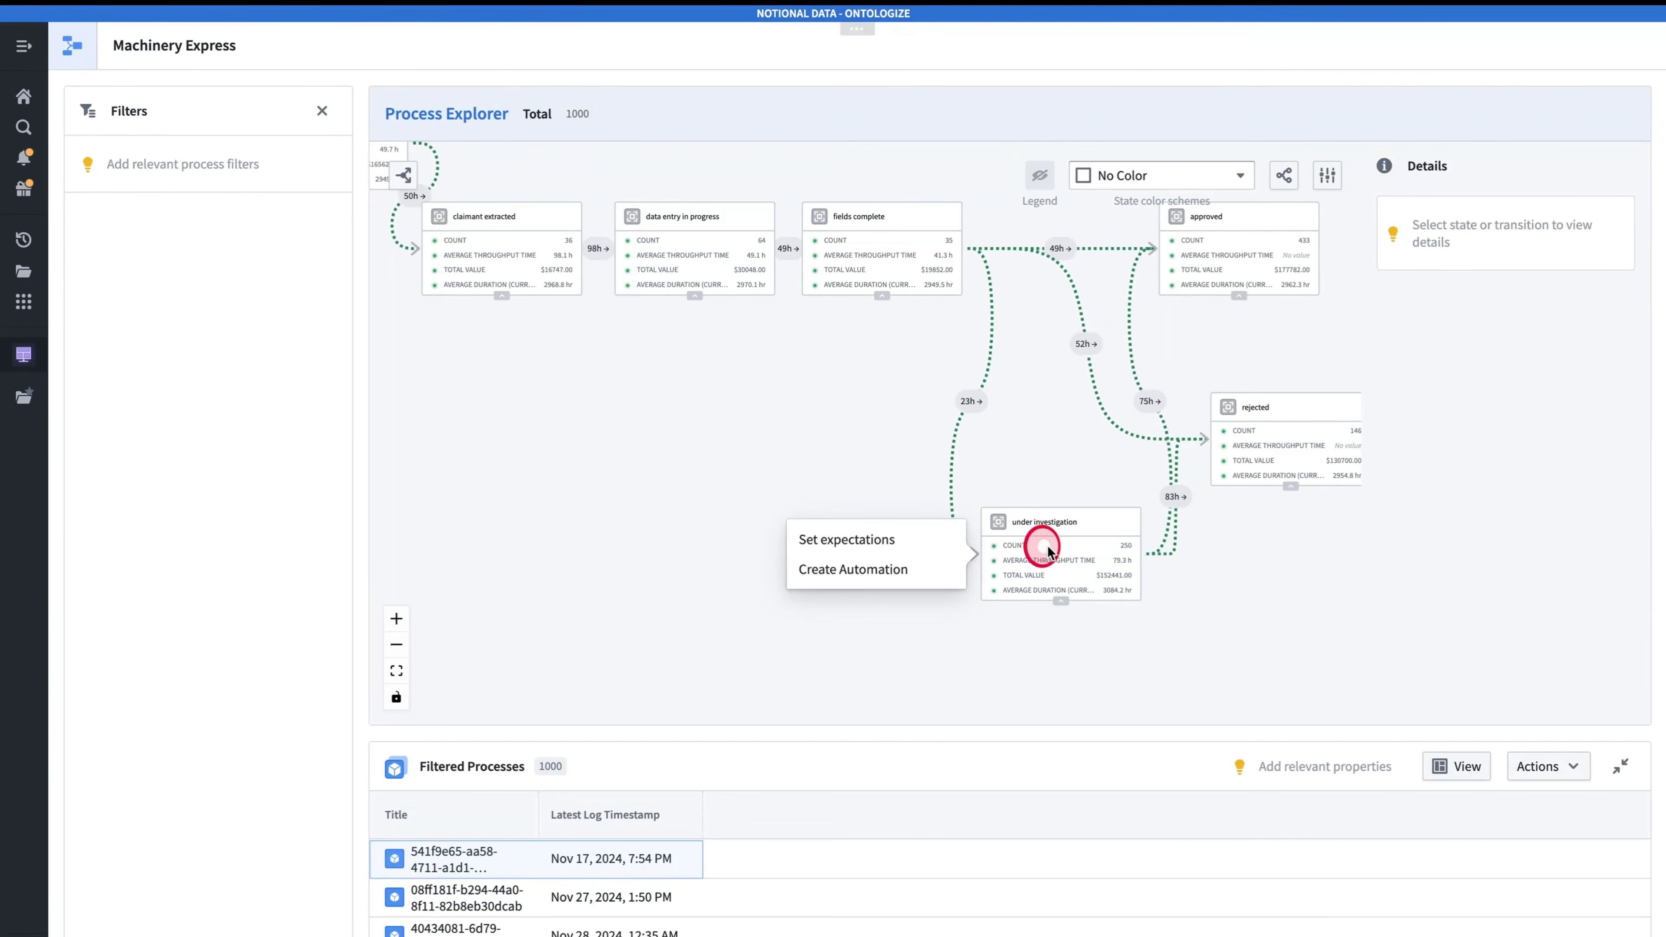
pyautogui.click(915, 543)
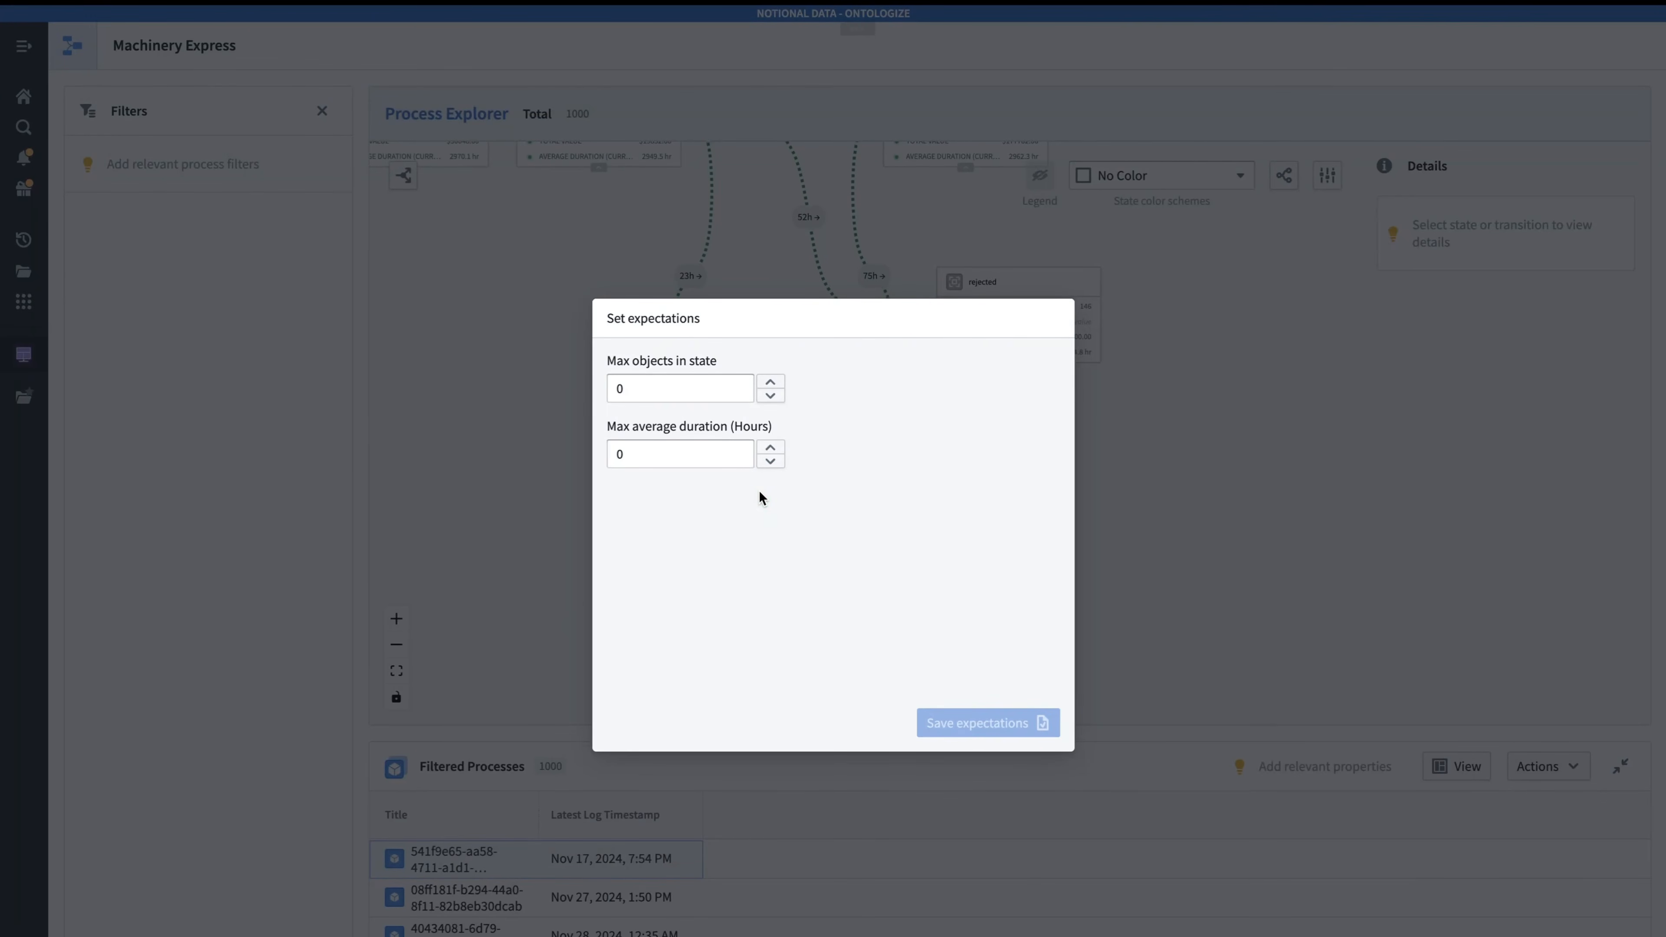
pyautogui.click(729, 465)
pyautogui.write('2400')
pyautogui.click(982, 721)
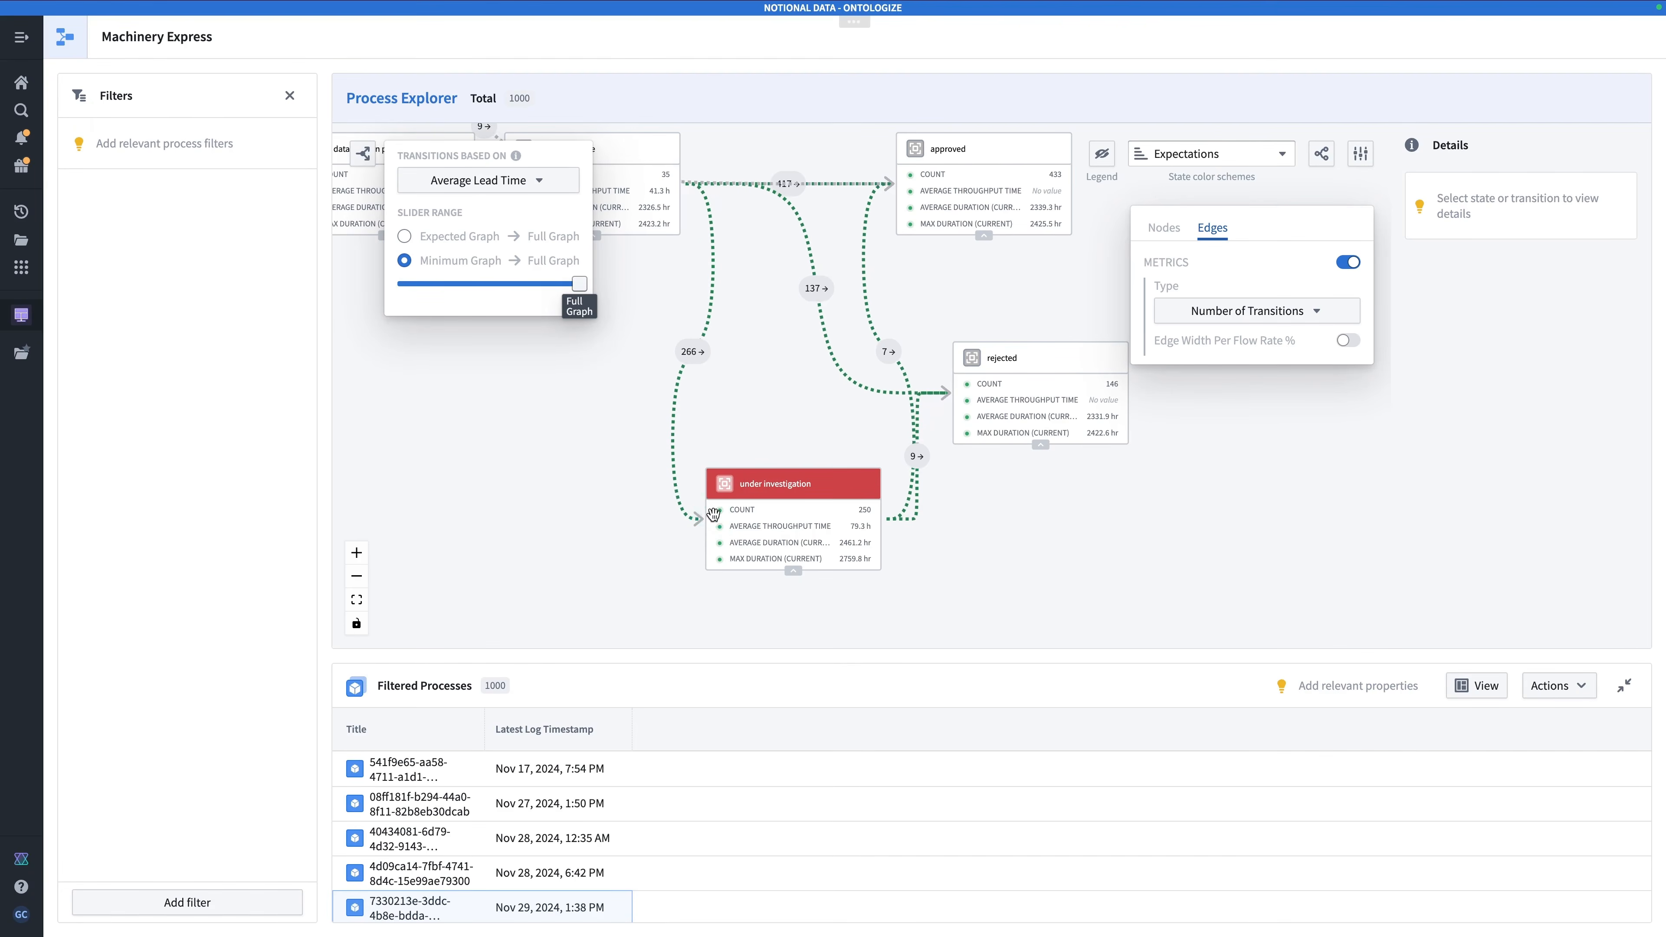
# Step: Show the legend for the Expectations color scheme, and close the metric settings
pyautogui.click(1102, 157)
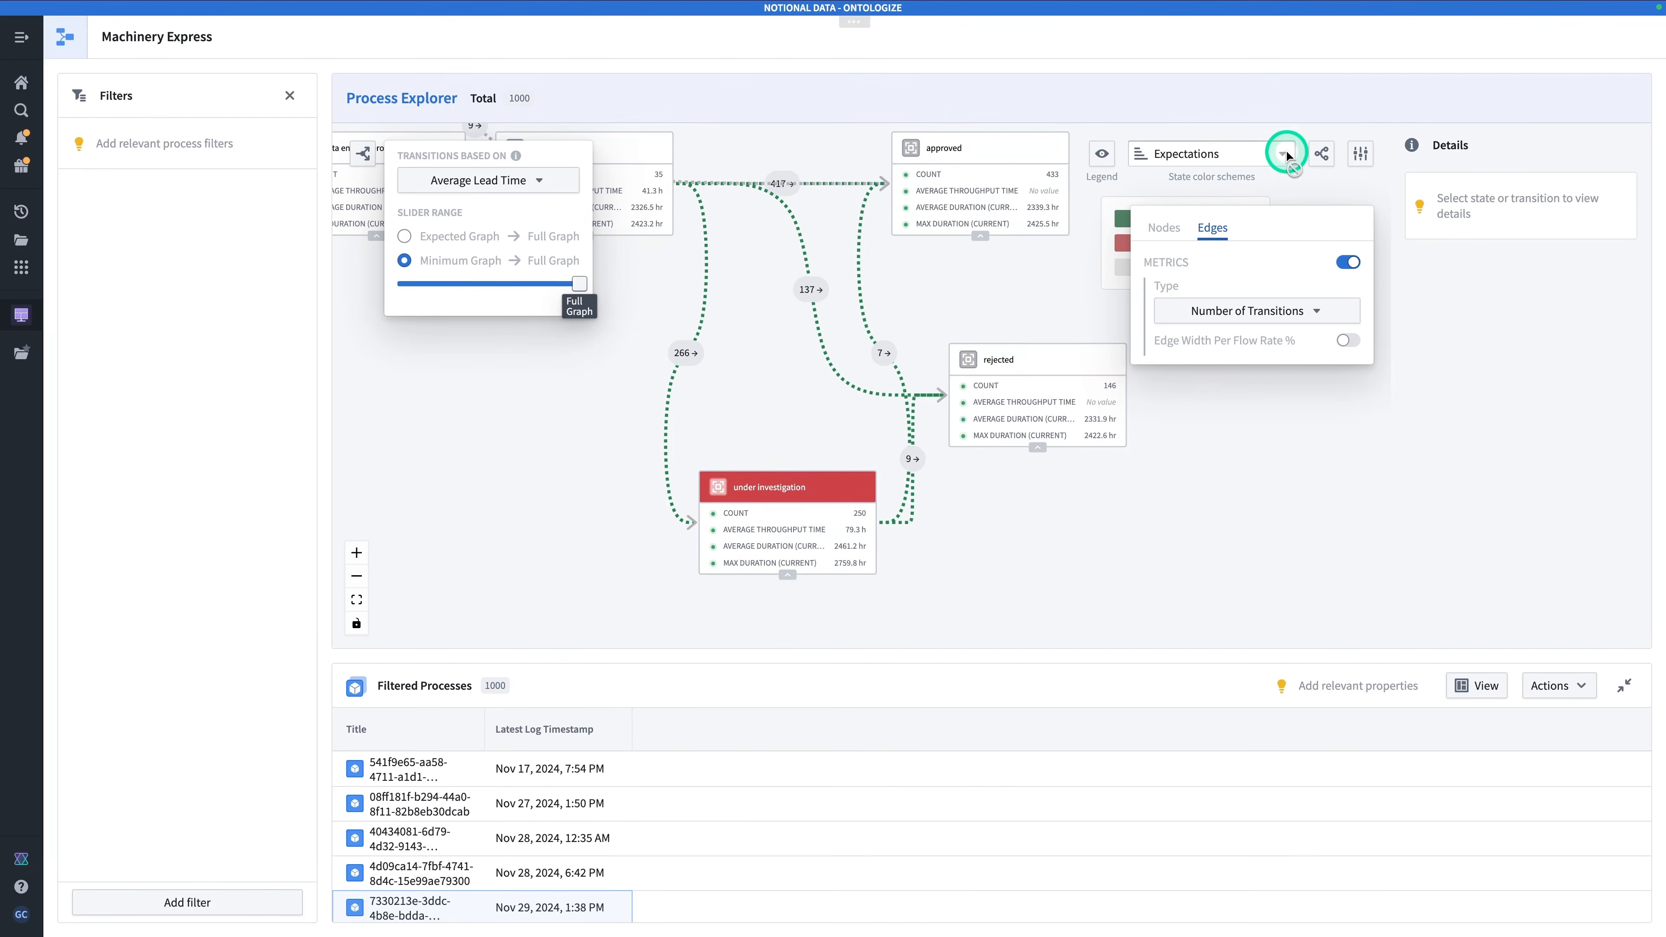
pyautogui.click(1319, 154)
pyautogui.click(1146, 338)
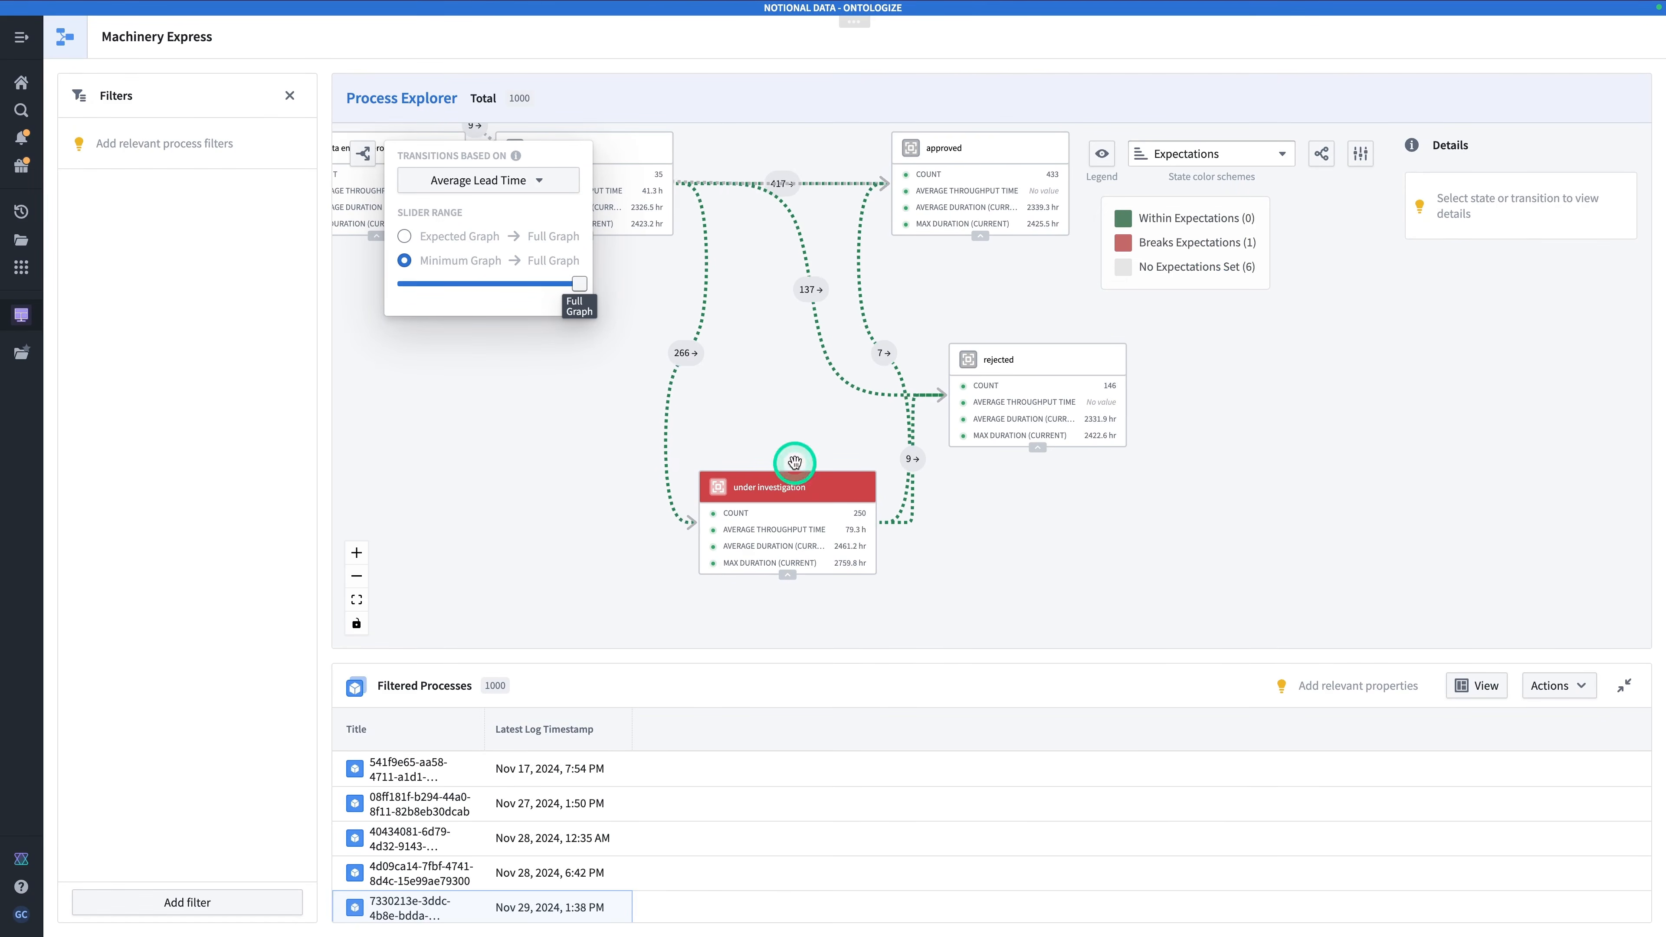
pyautogui.moveTo(792, 461); pyautogui.dragTo(846, 512)
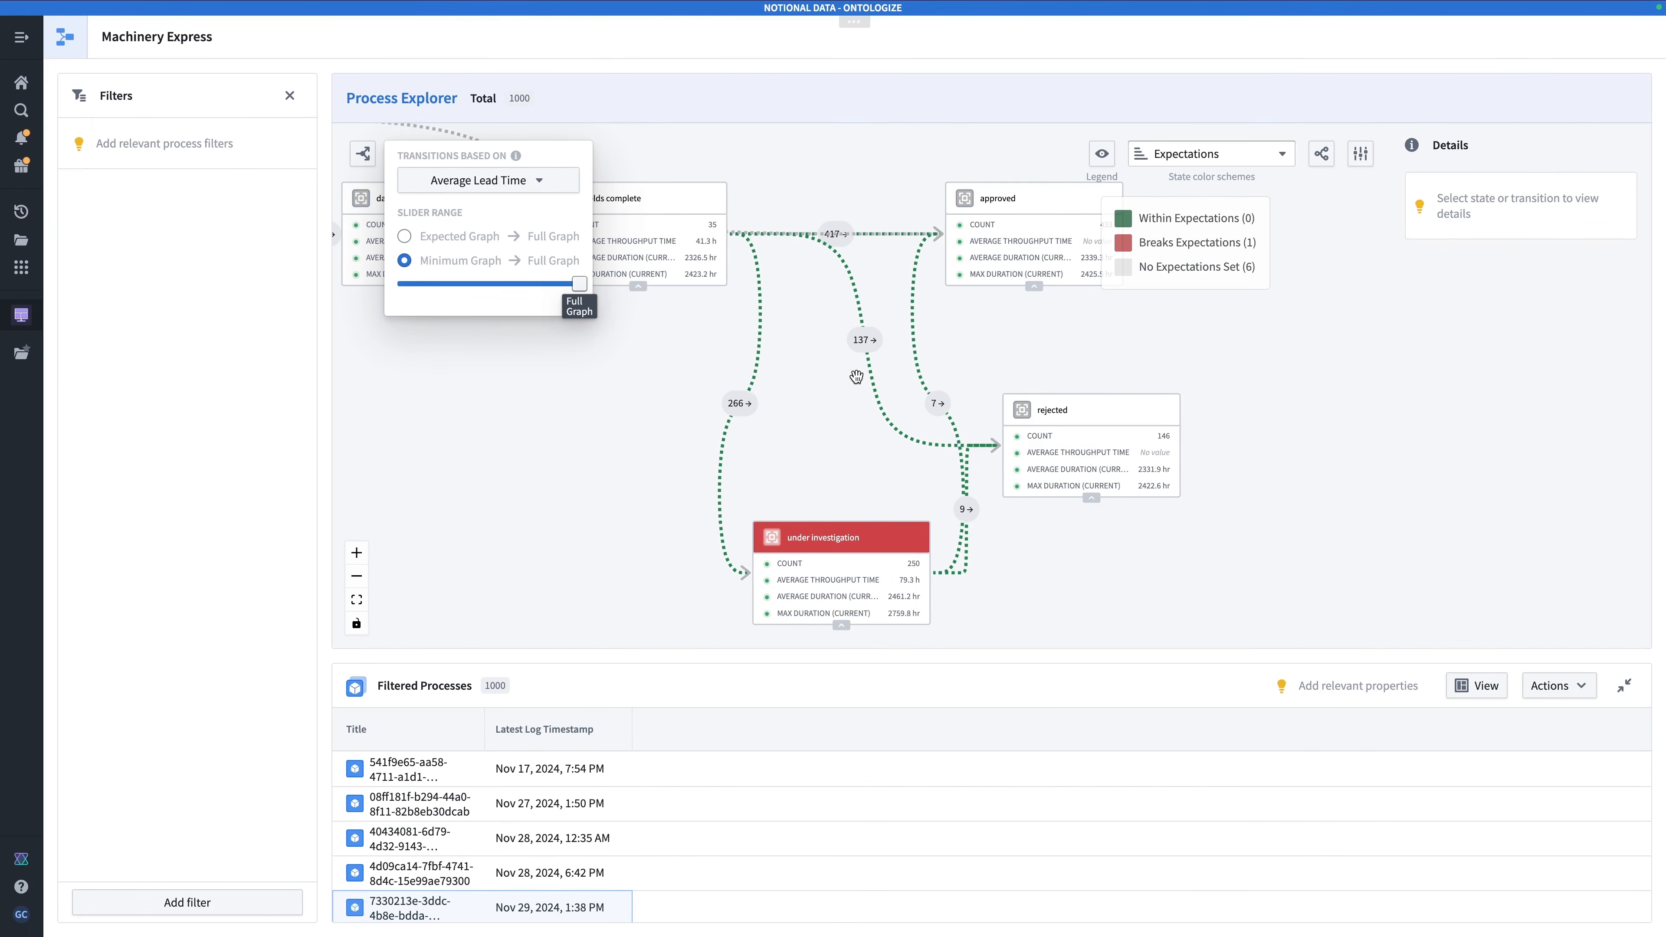
# Step: Read Step 4: Filtering Claims in the course, and close the transition settings back in the Process Explorer
pyautogui.click(1043, 313)
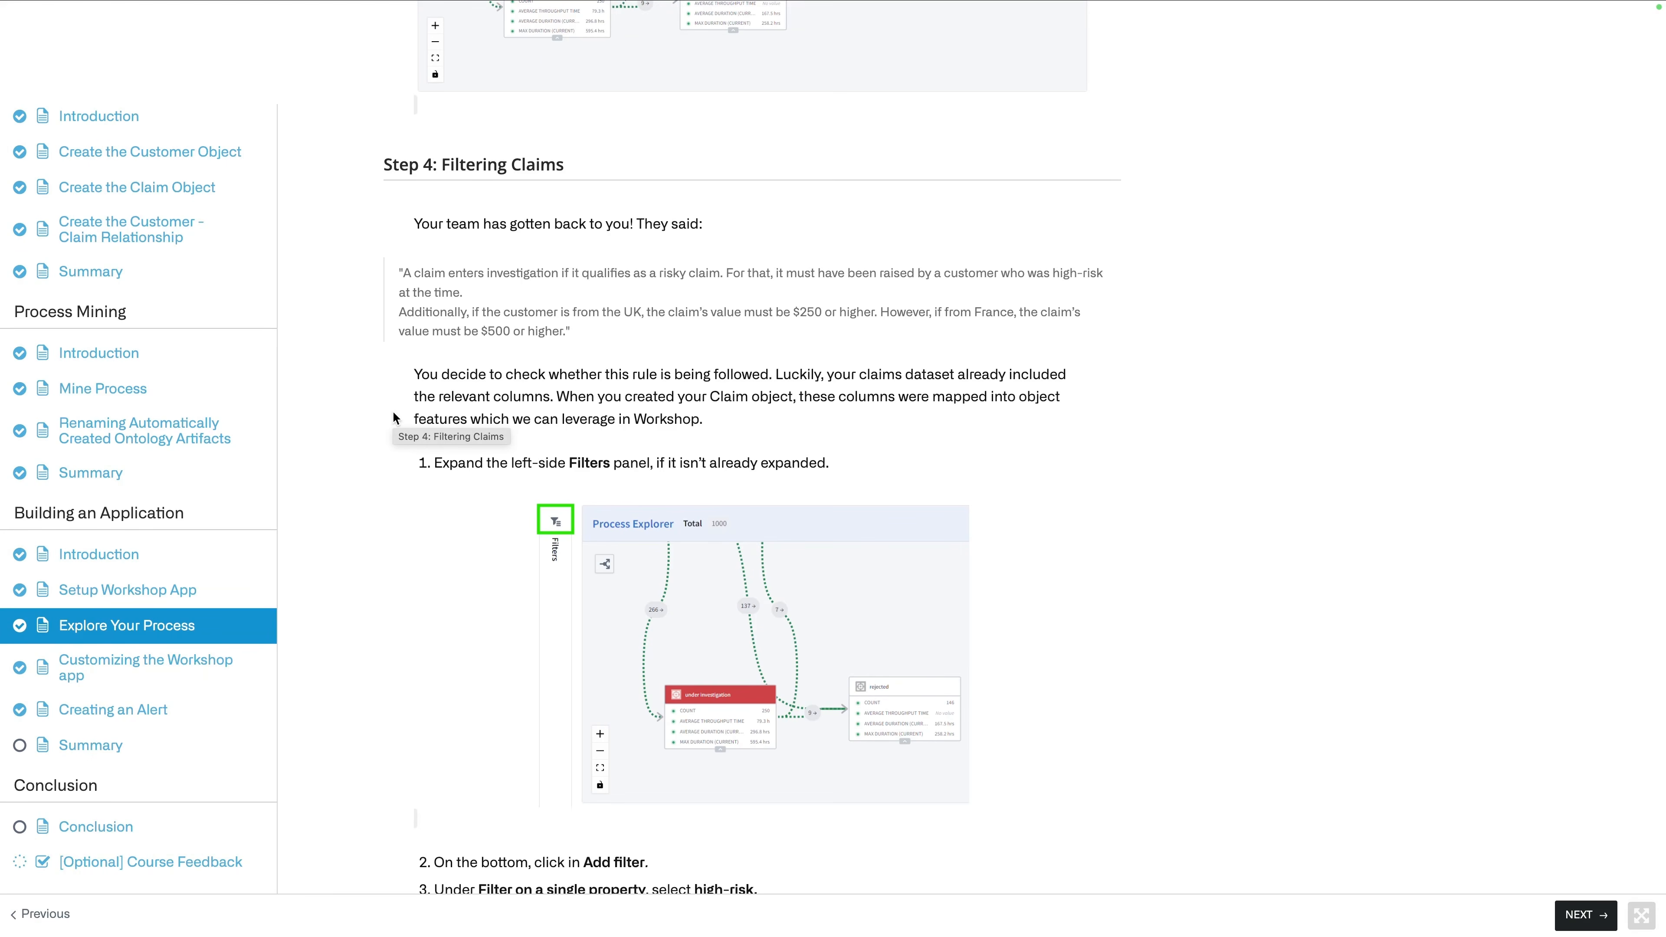
pyautogui.scroll(-1, 390, 392)
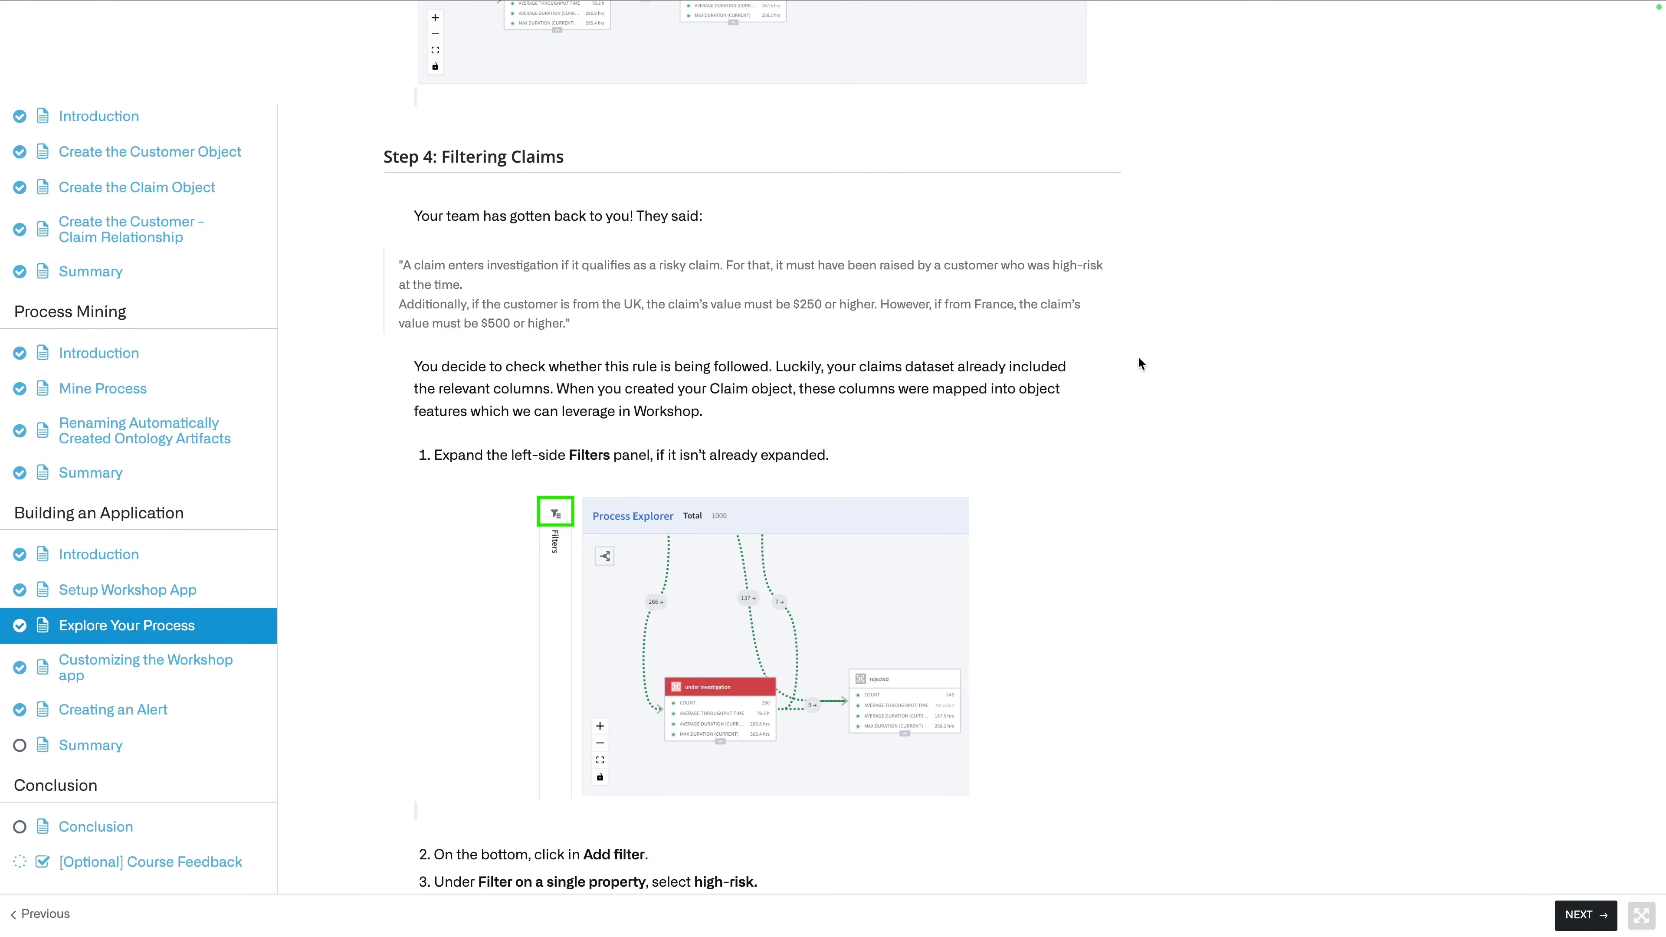
pyautogui.click(1074, 287)
pyautogui.click(364, 157)
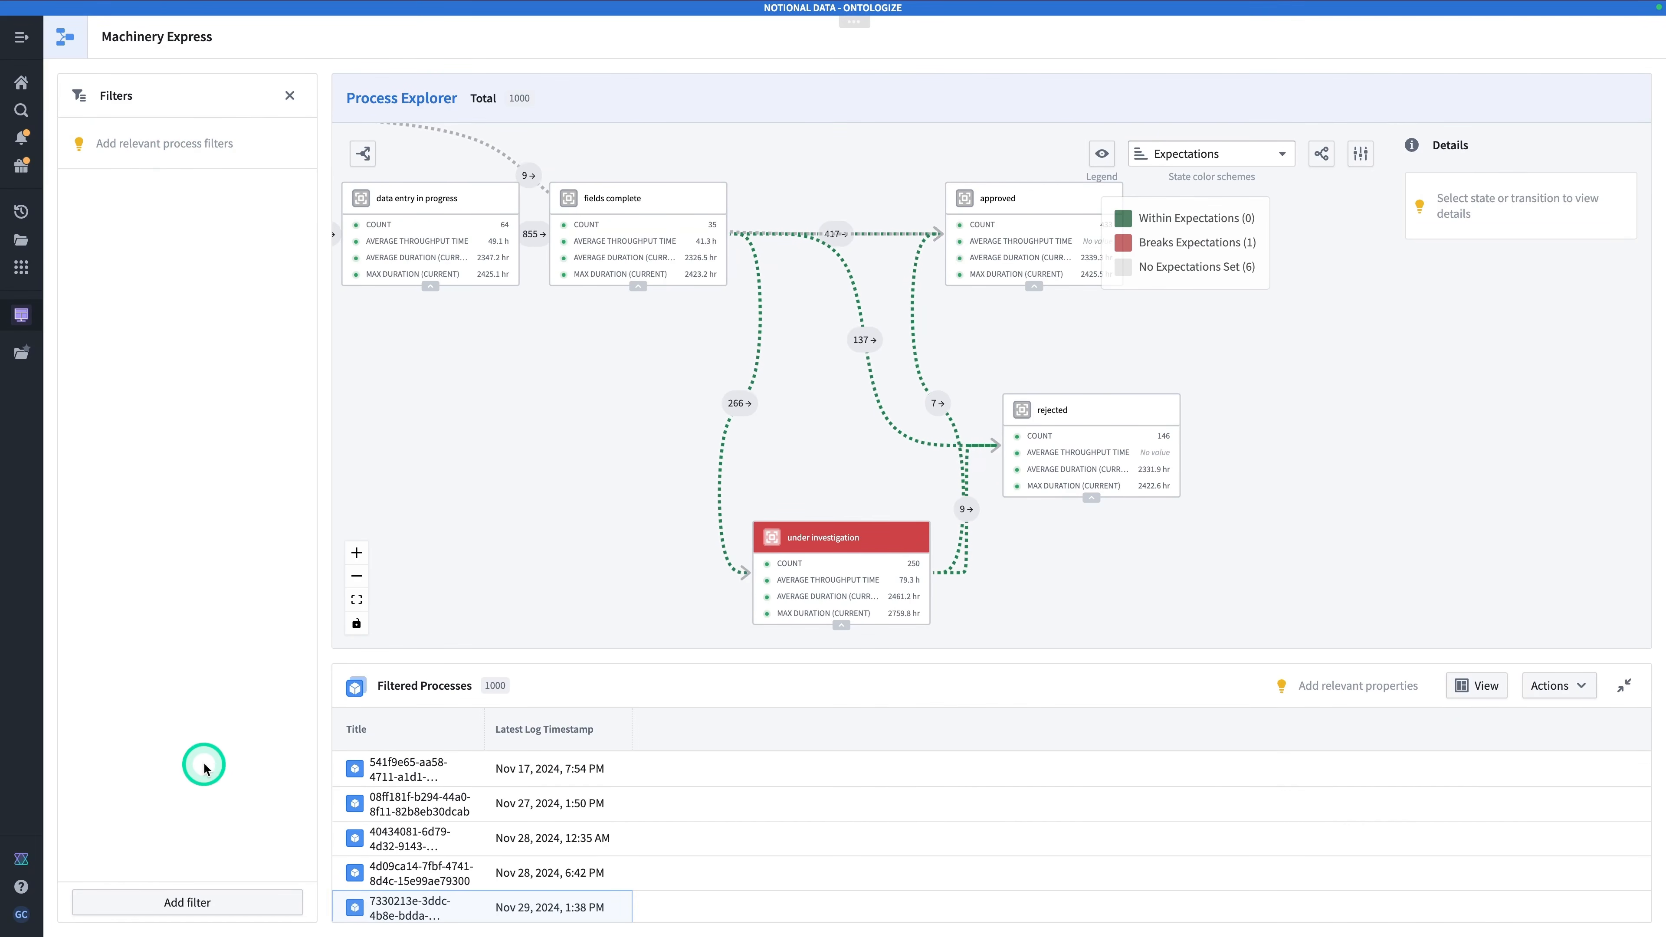
# Step: Add a High Risk property filter and restrict the processes to those with the value No
pyautogui.click(199, 899)
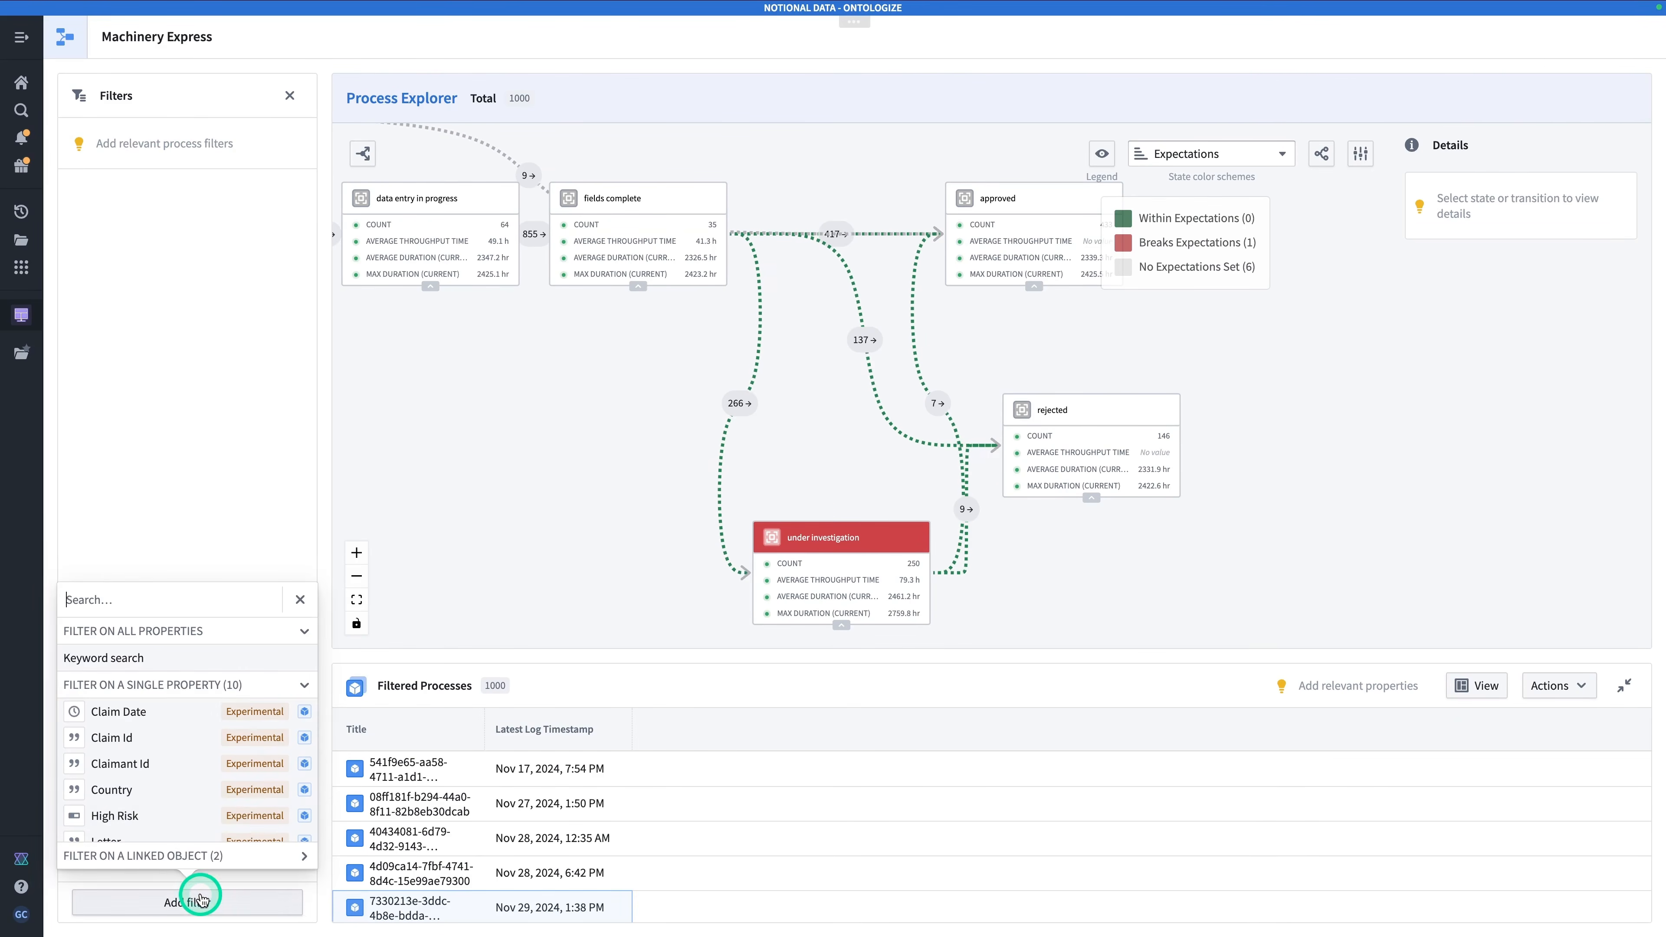
pyautogui.click(183, 815)
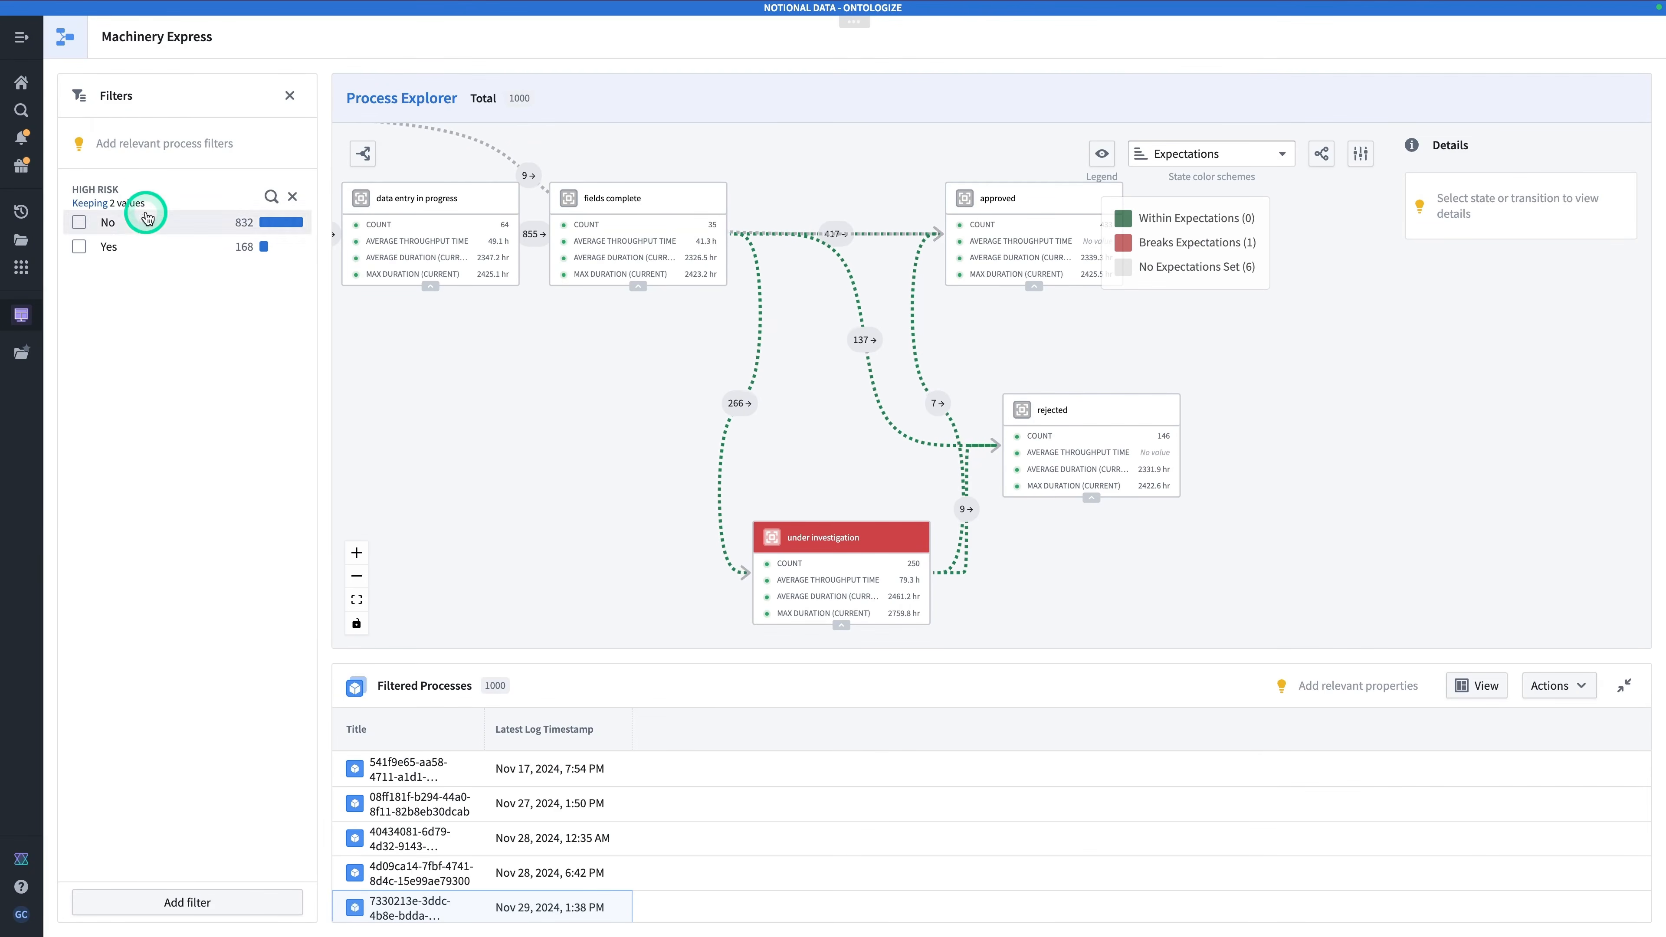
pyautogui.click(78, 223)
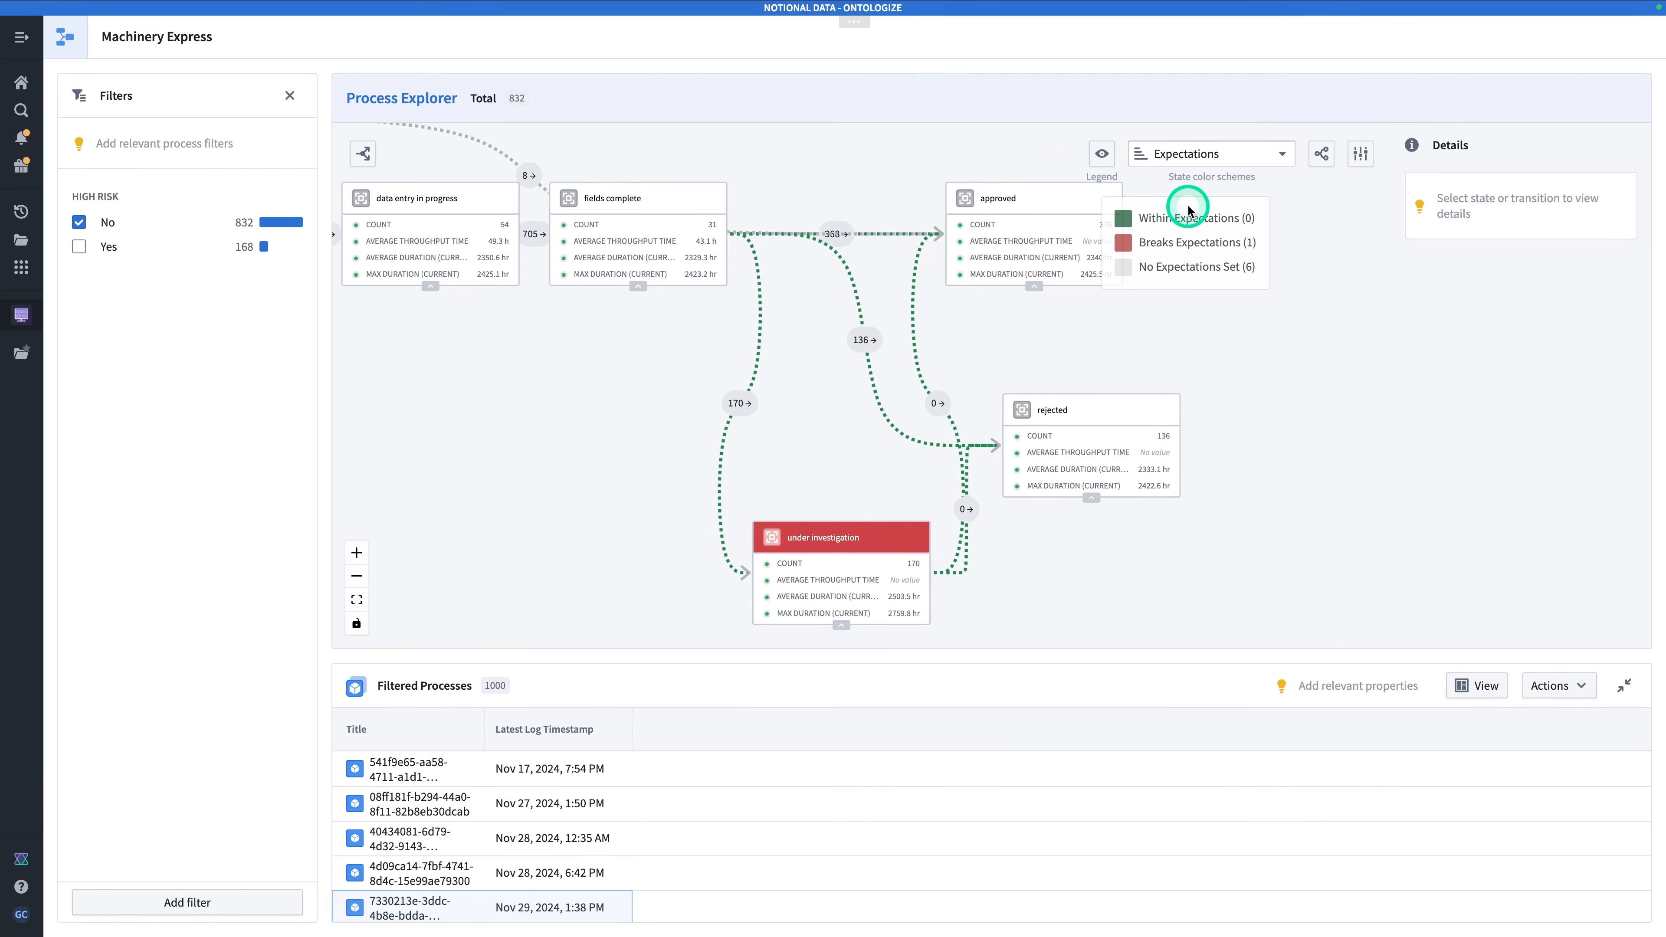
# Step: Change the edge metric type to Flow Rate %
pyautogui.click(1357, 156)
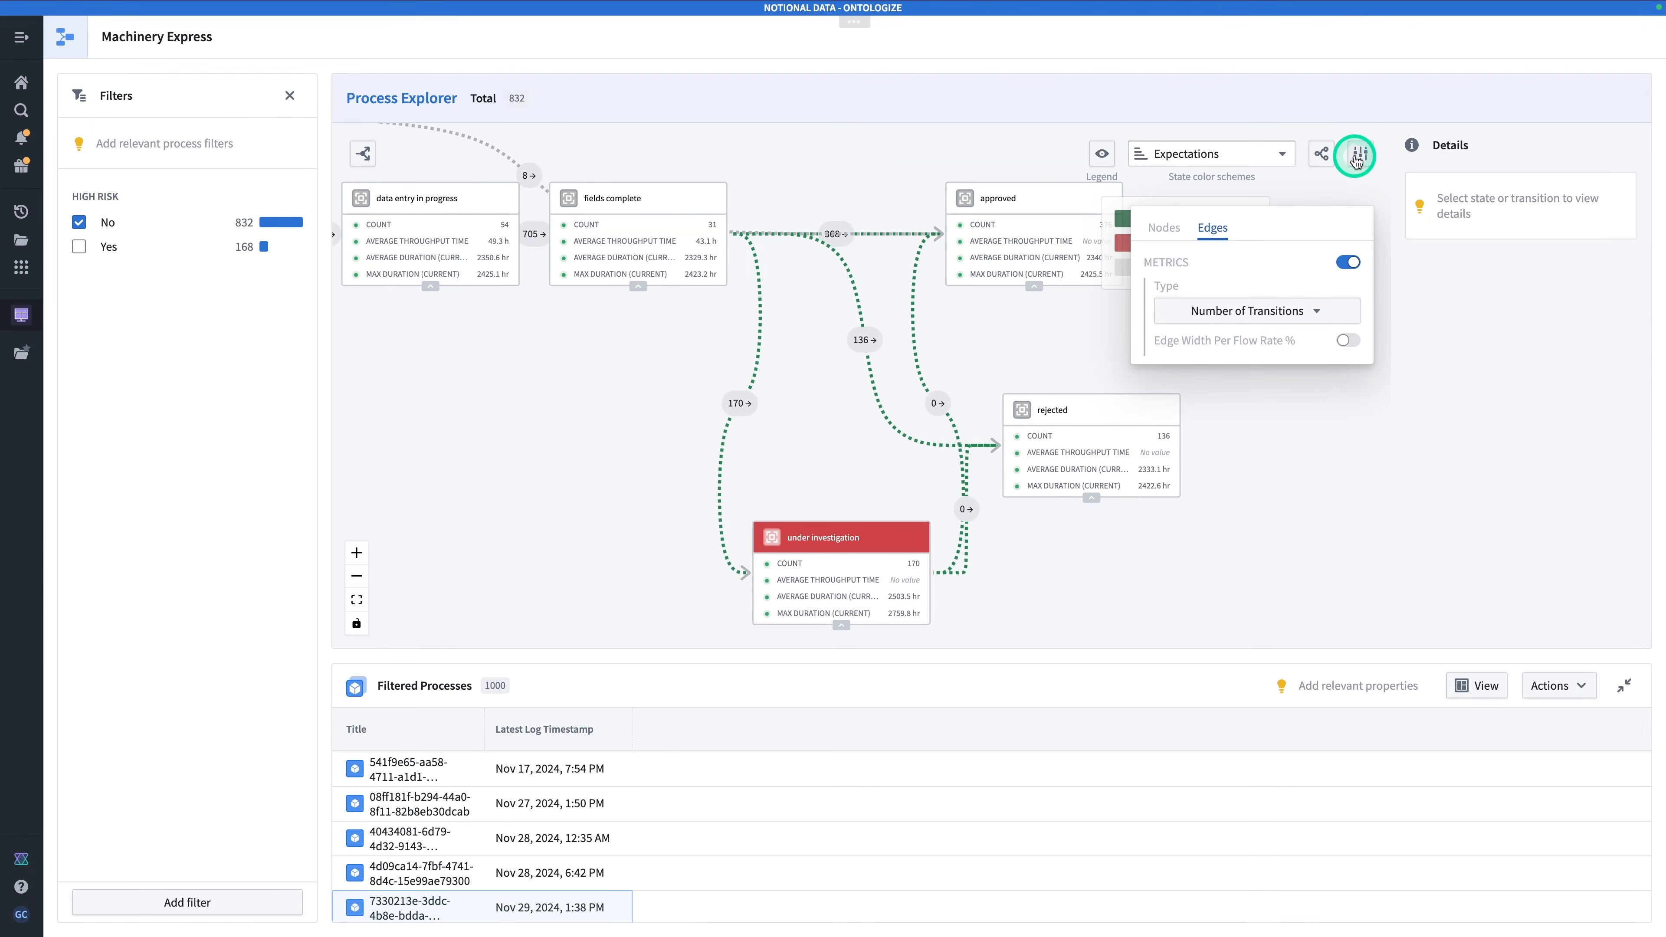
pyautogui.click(1227, 311)
pyautogui.click(1248, 357)
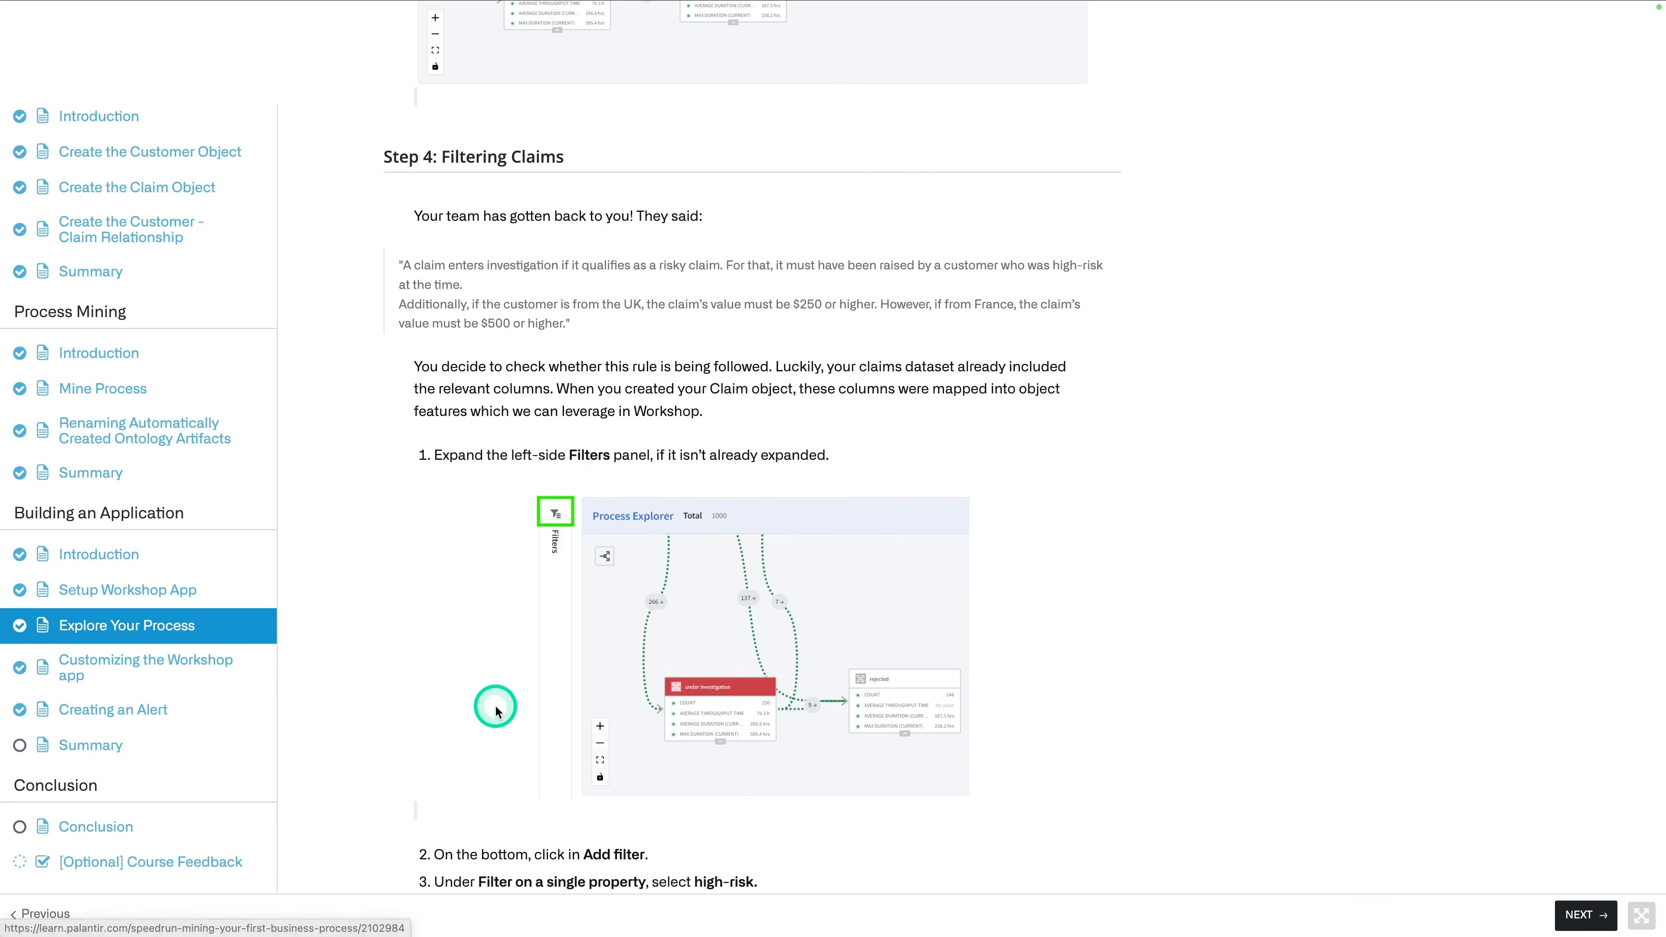
# Step: Open the Customizing the Workshop app lesson in the Palantir Learn course
pyautogui.click(199, 671)
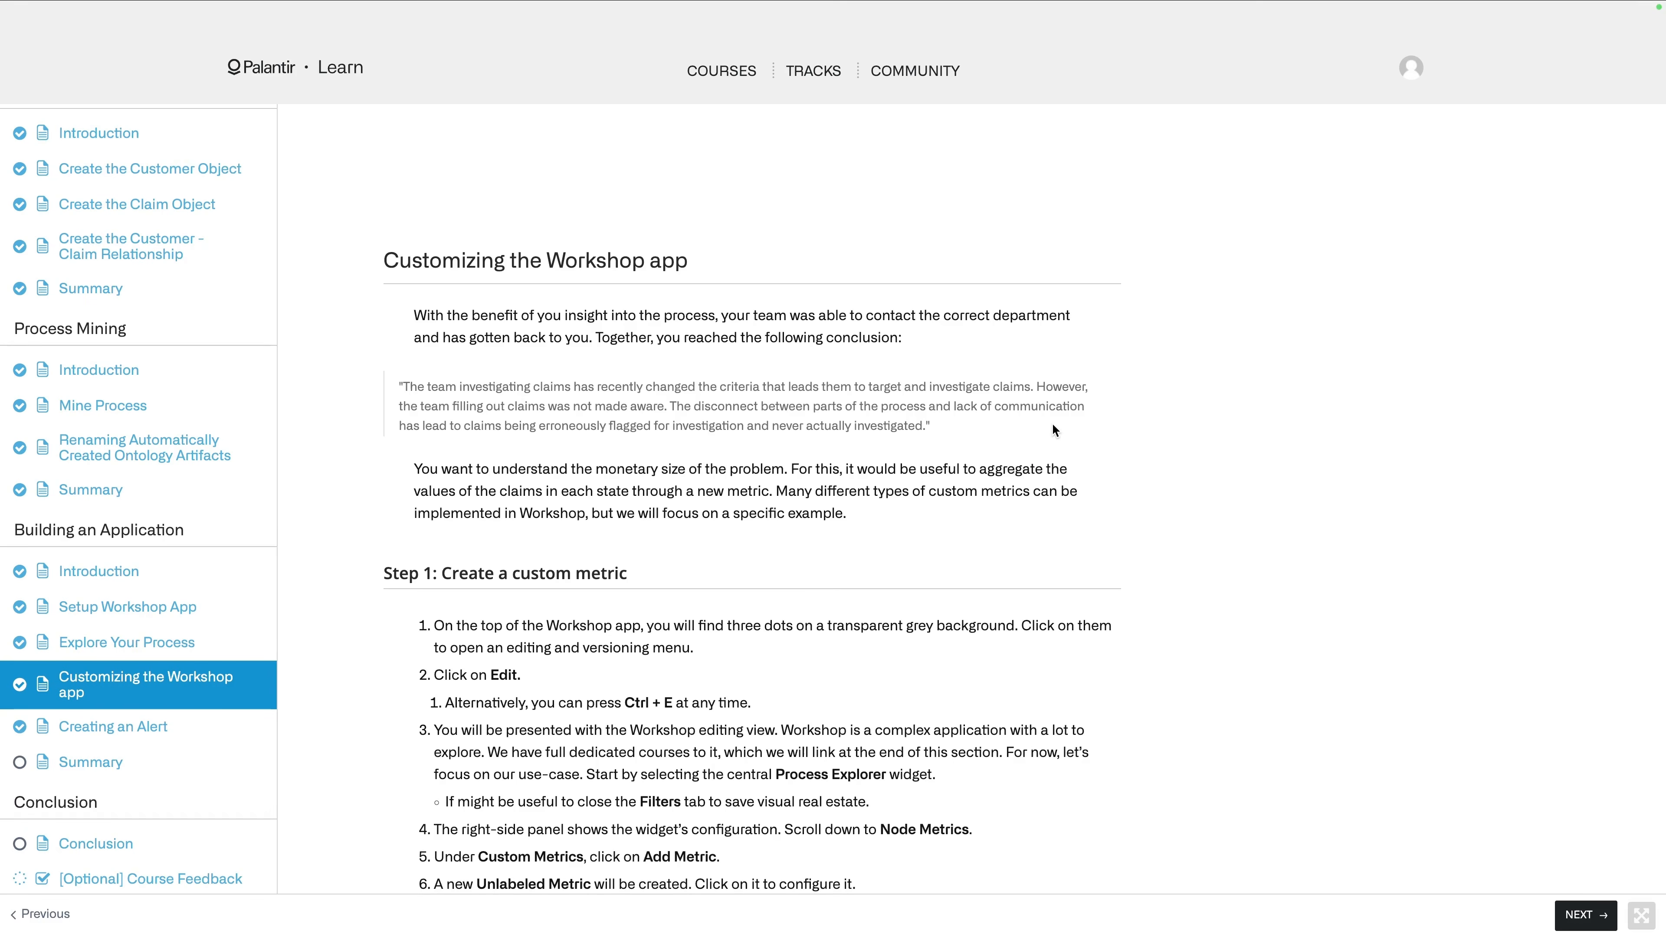
# Step: Open the Machinery Express application for editing, collapse its Filters section and select the Process Explorer graph widget
pyautogui.scroll(-4, 609, 553)
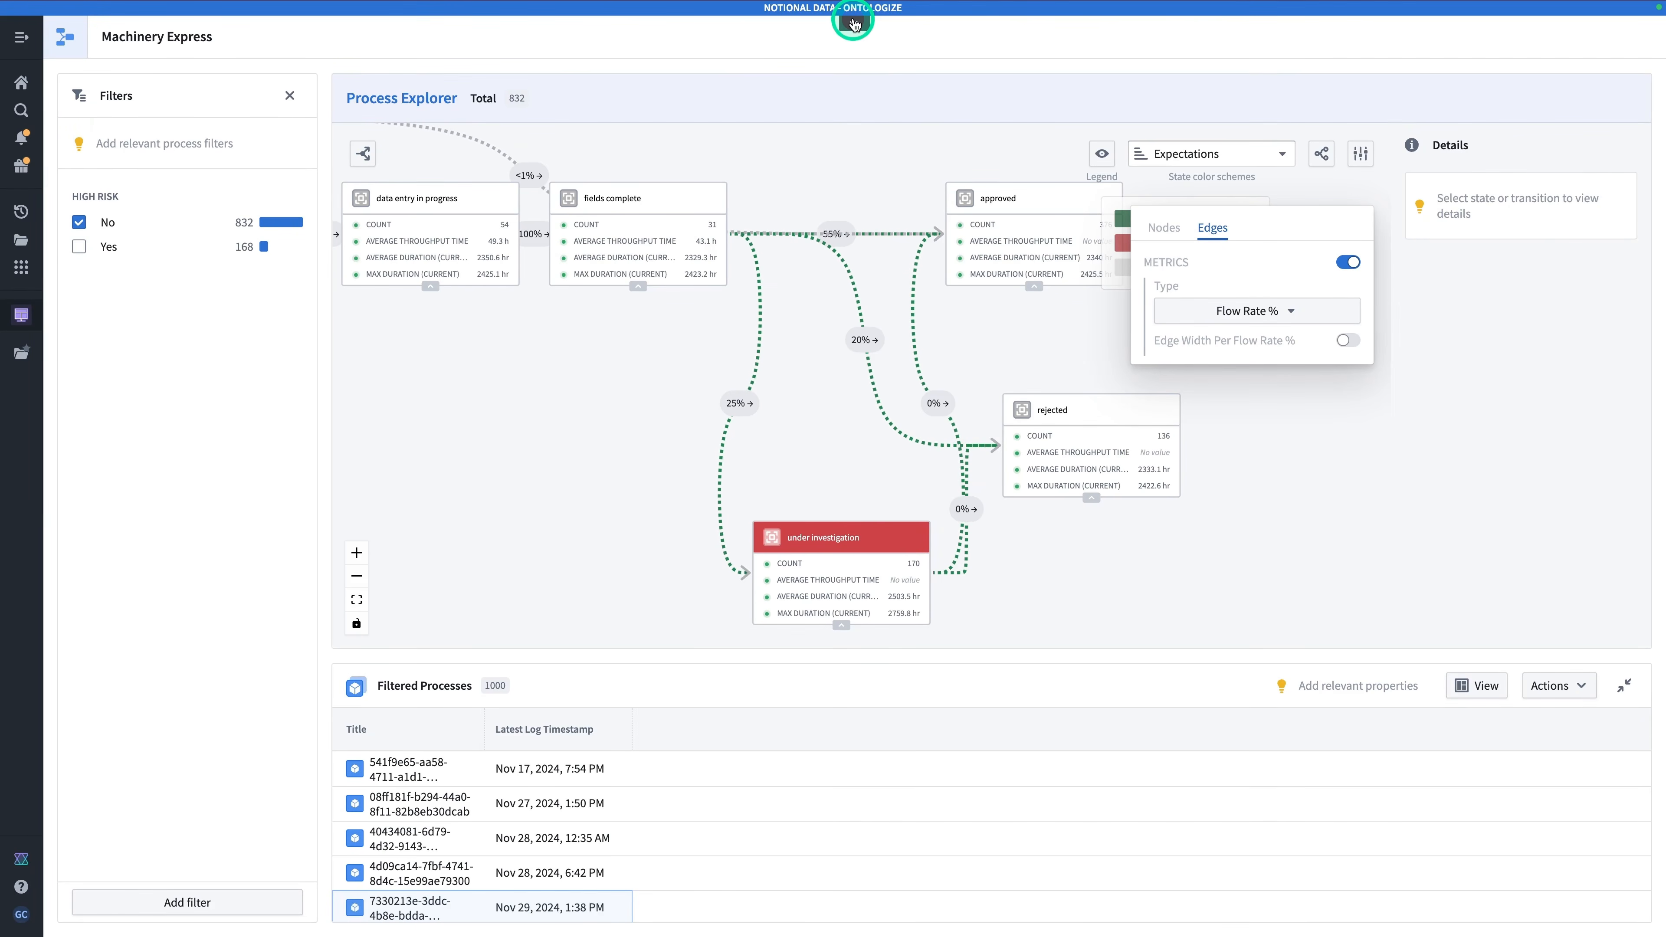
pyautogui.hotkey('alt', 'Left')
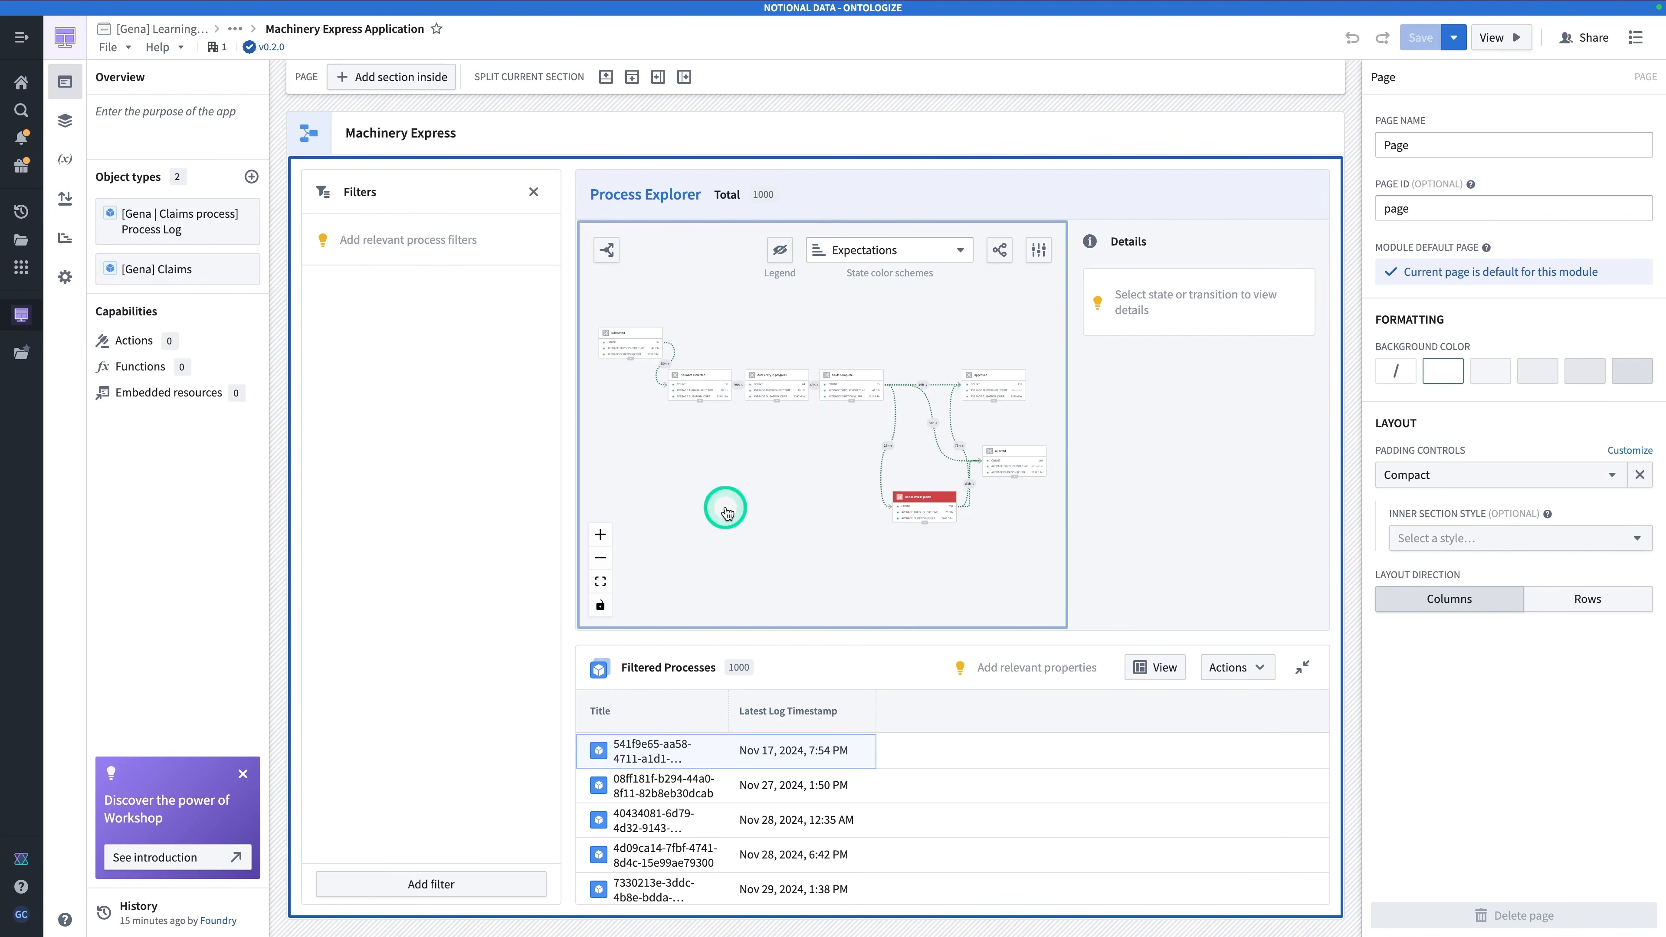
pyautogui.click(780, 403)
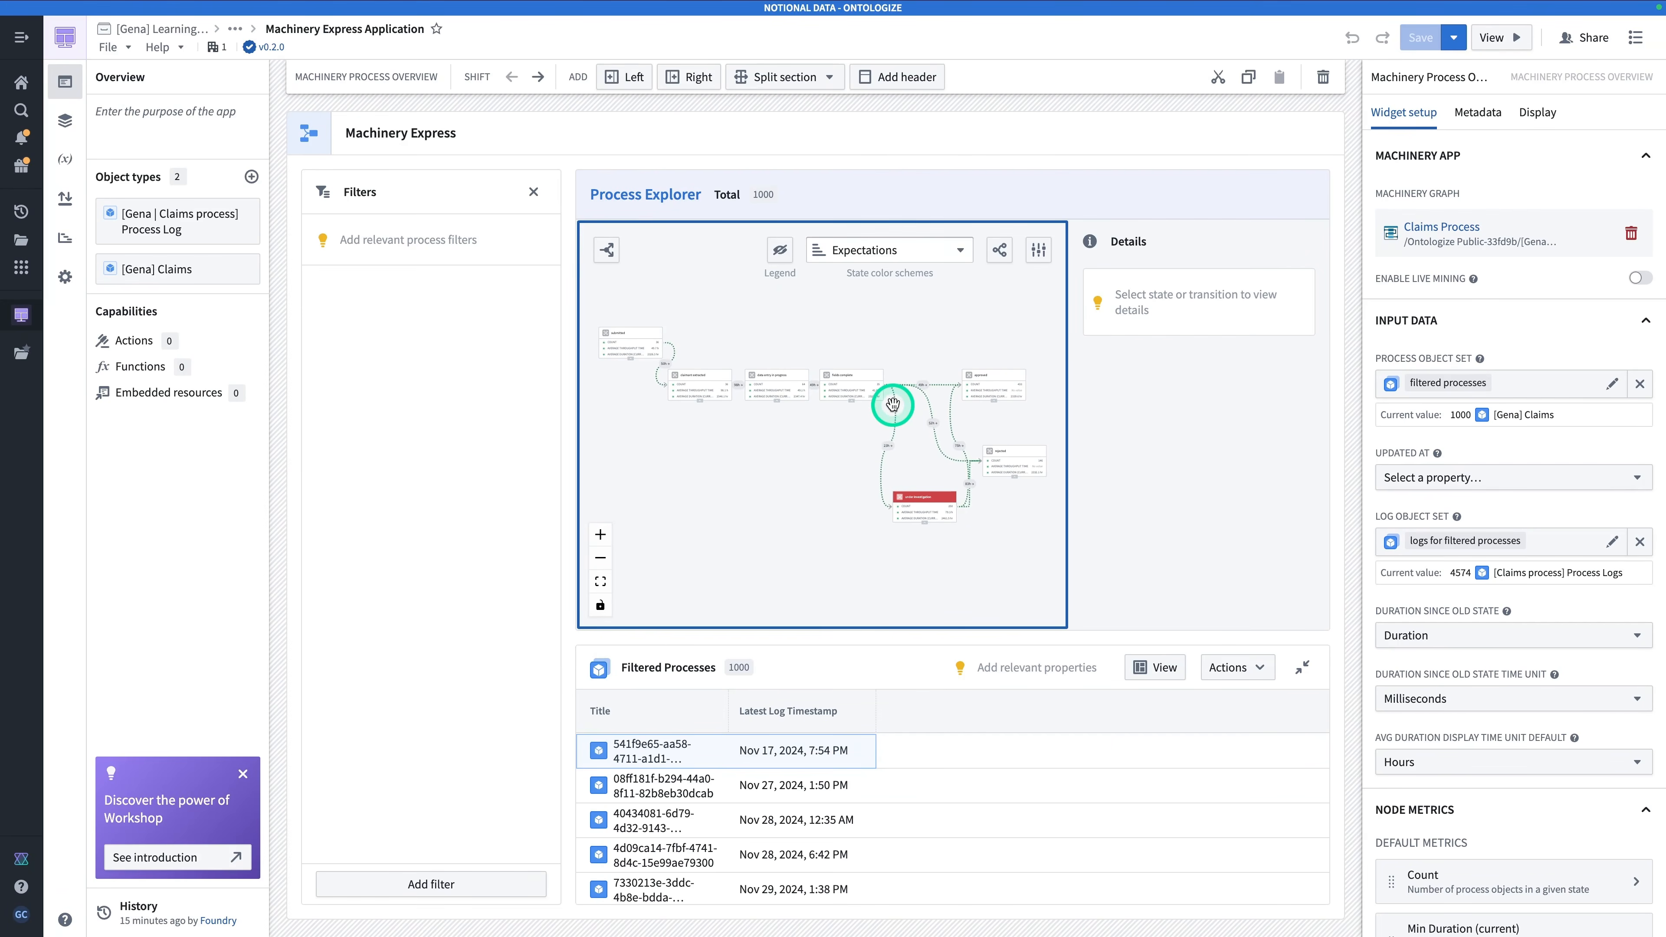
pyautogui.click(535, 191)
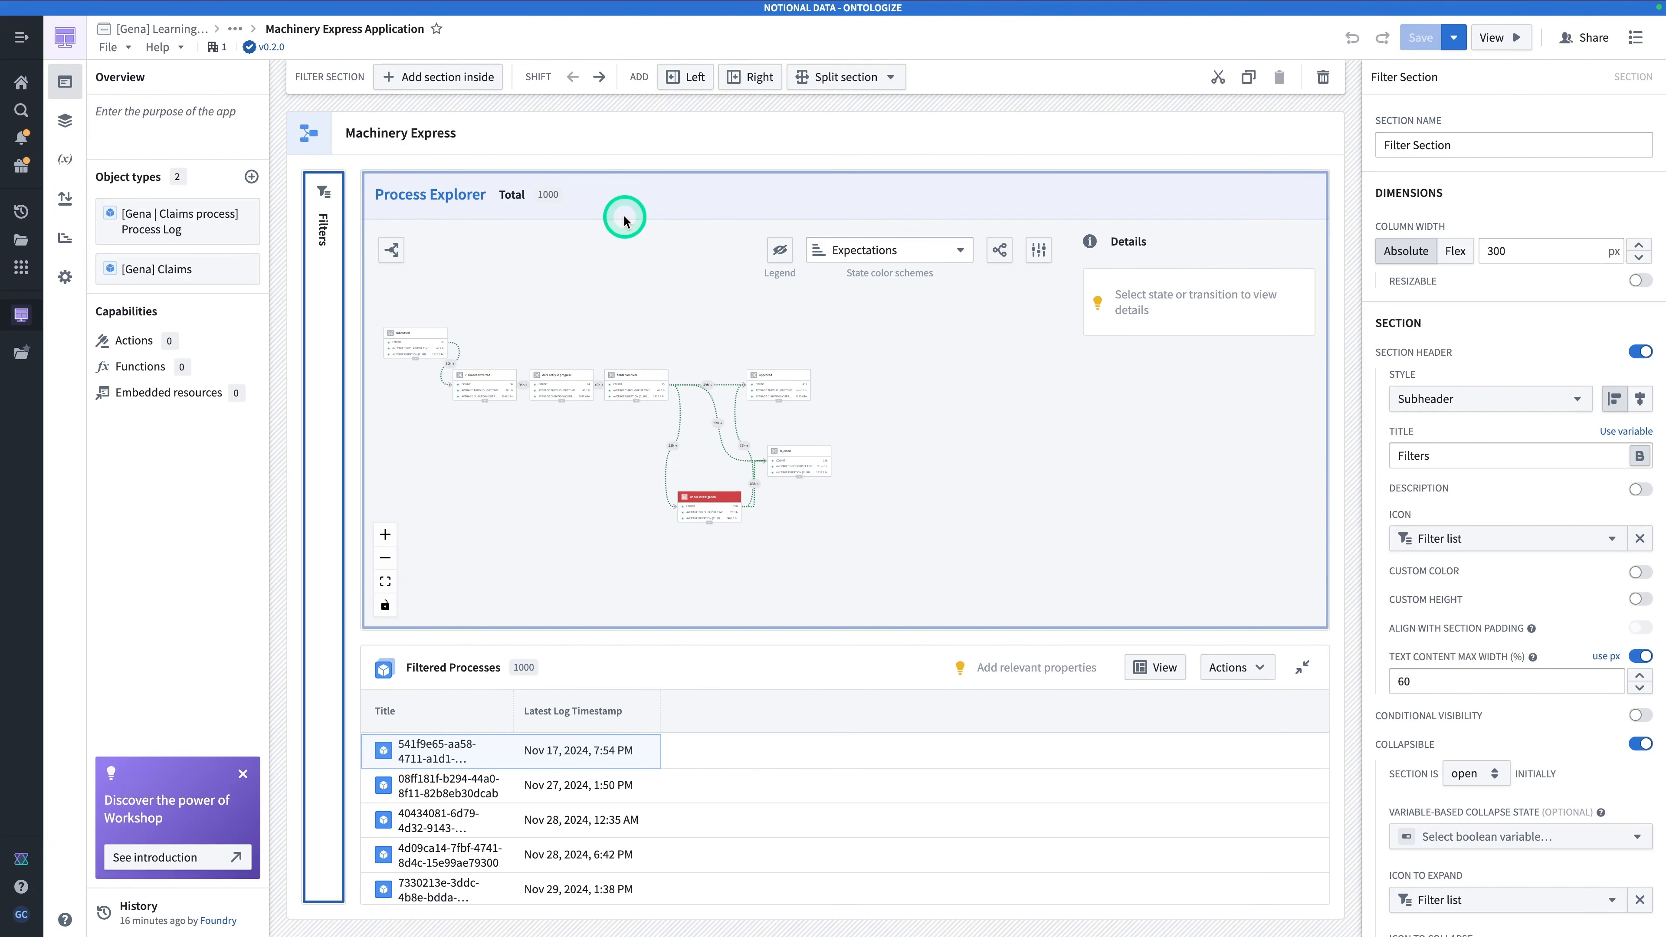
pyautogui.click(670, 310)
pyautogui.scroll(3, 670, 310)
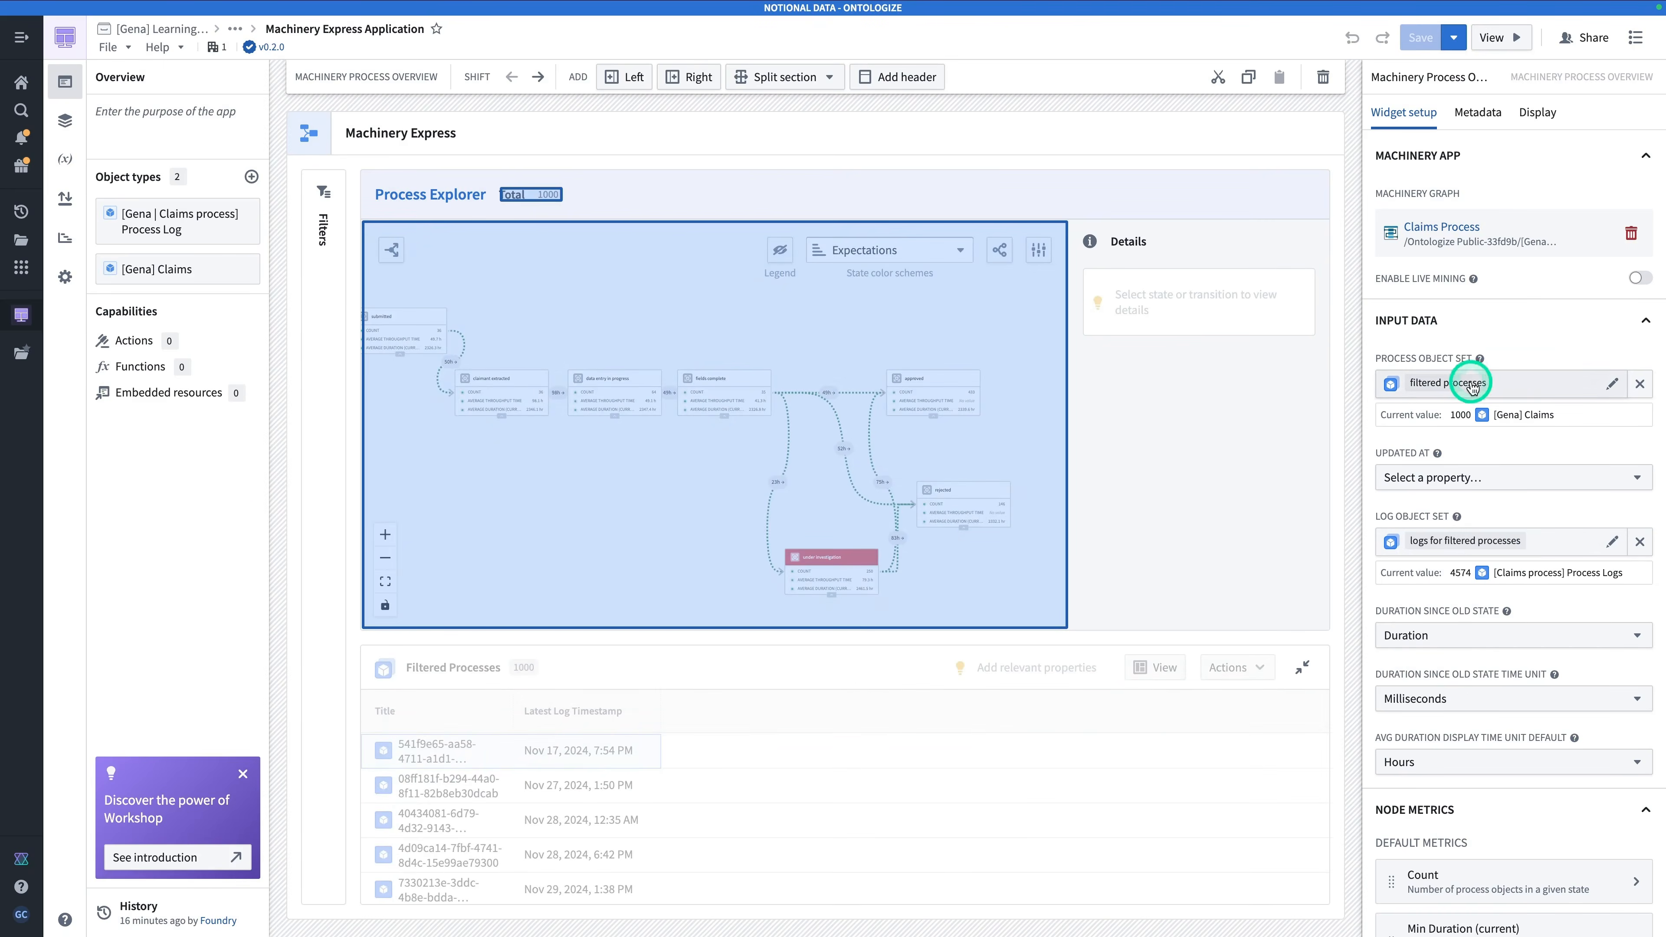
# Step: Add a new custom metric to the node metrics of the Process Explorer widget
pyautogui.scroll(-1, 1488, 386)
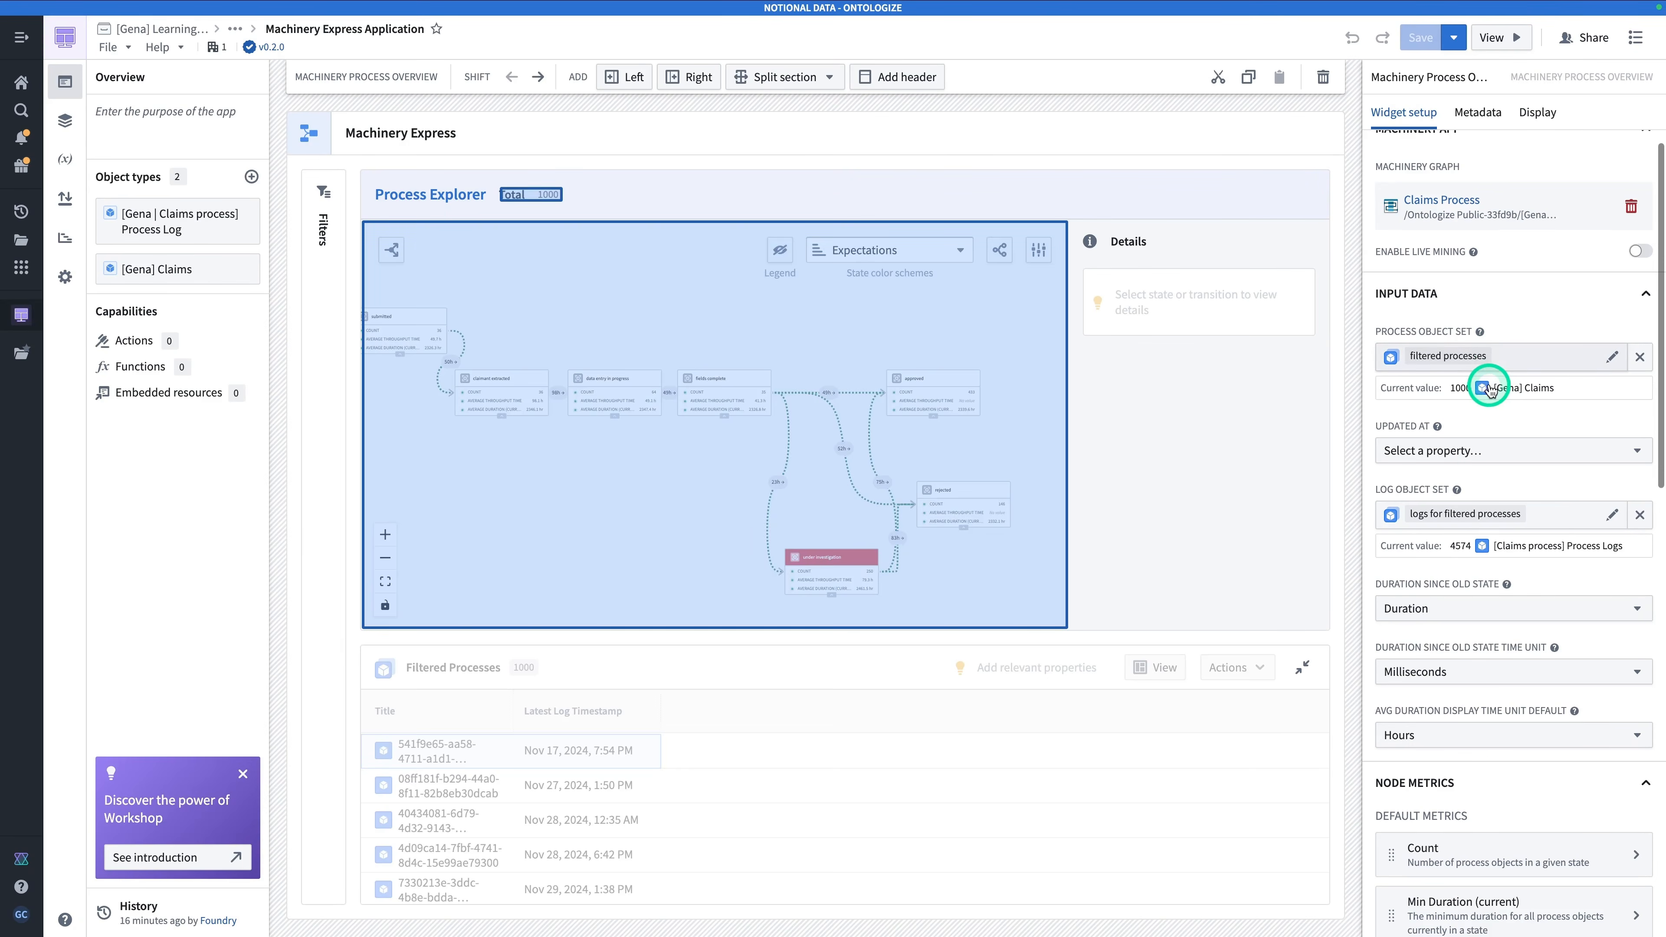
pyautogui.scroll(-3, 1487, 384)
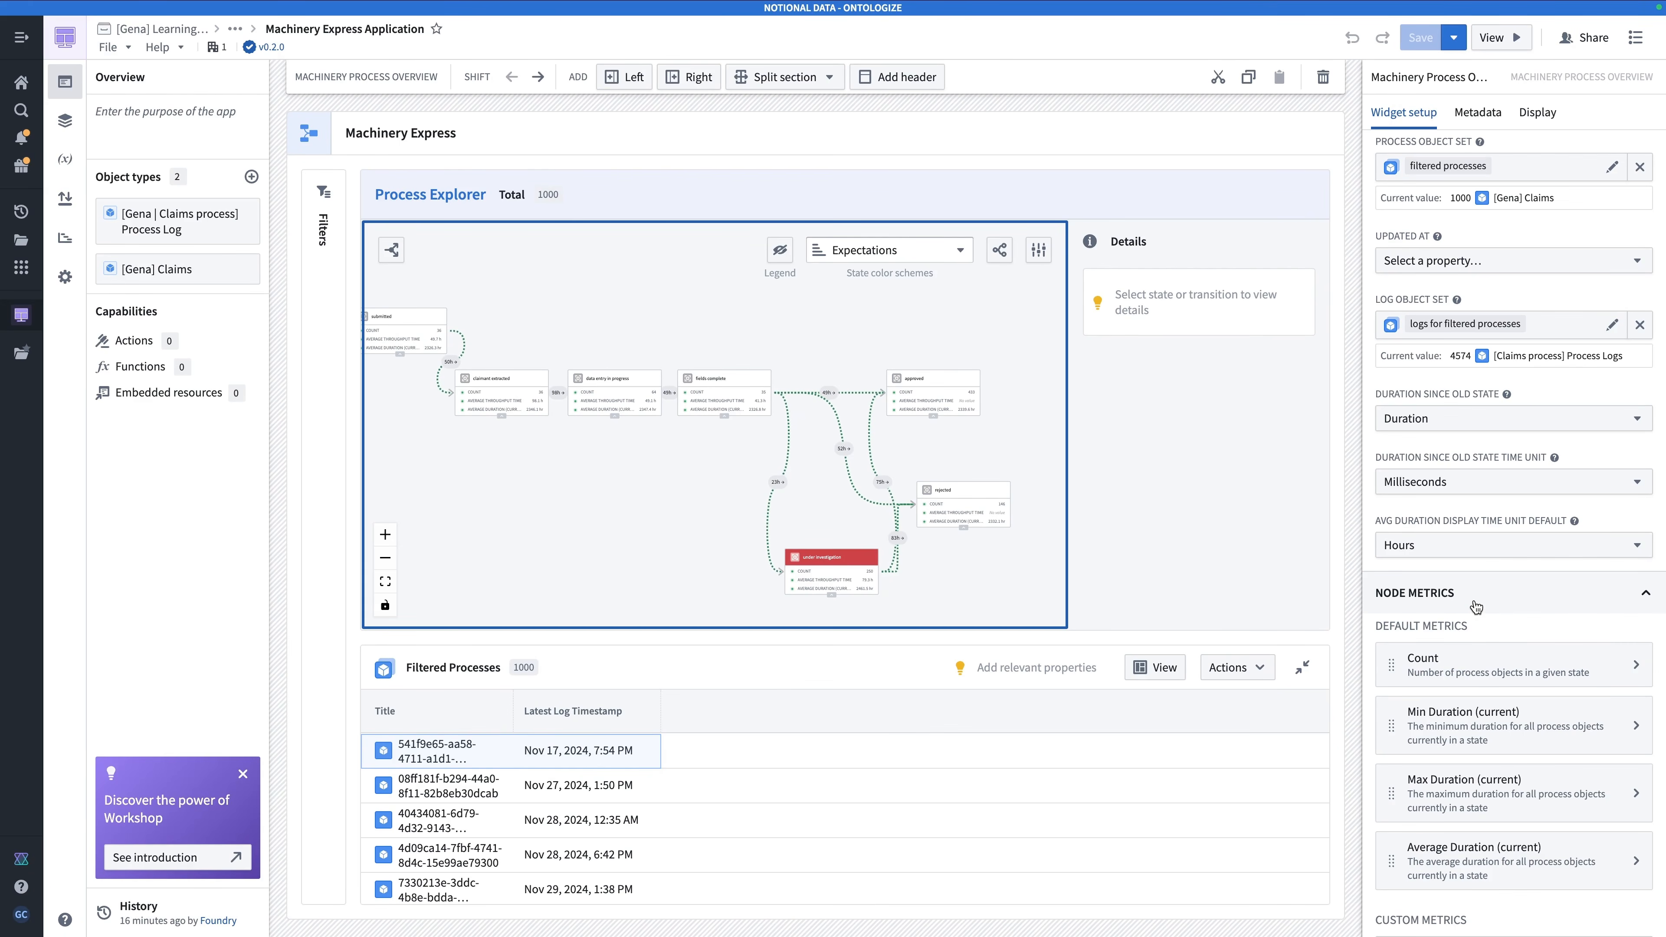
pyautogui.scroll(-2, 1475, 600)
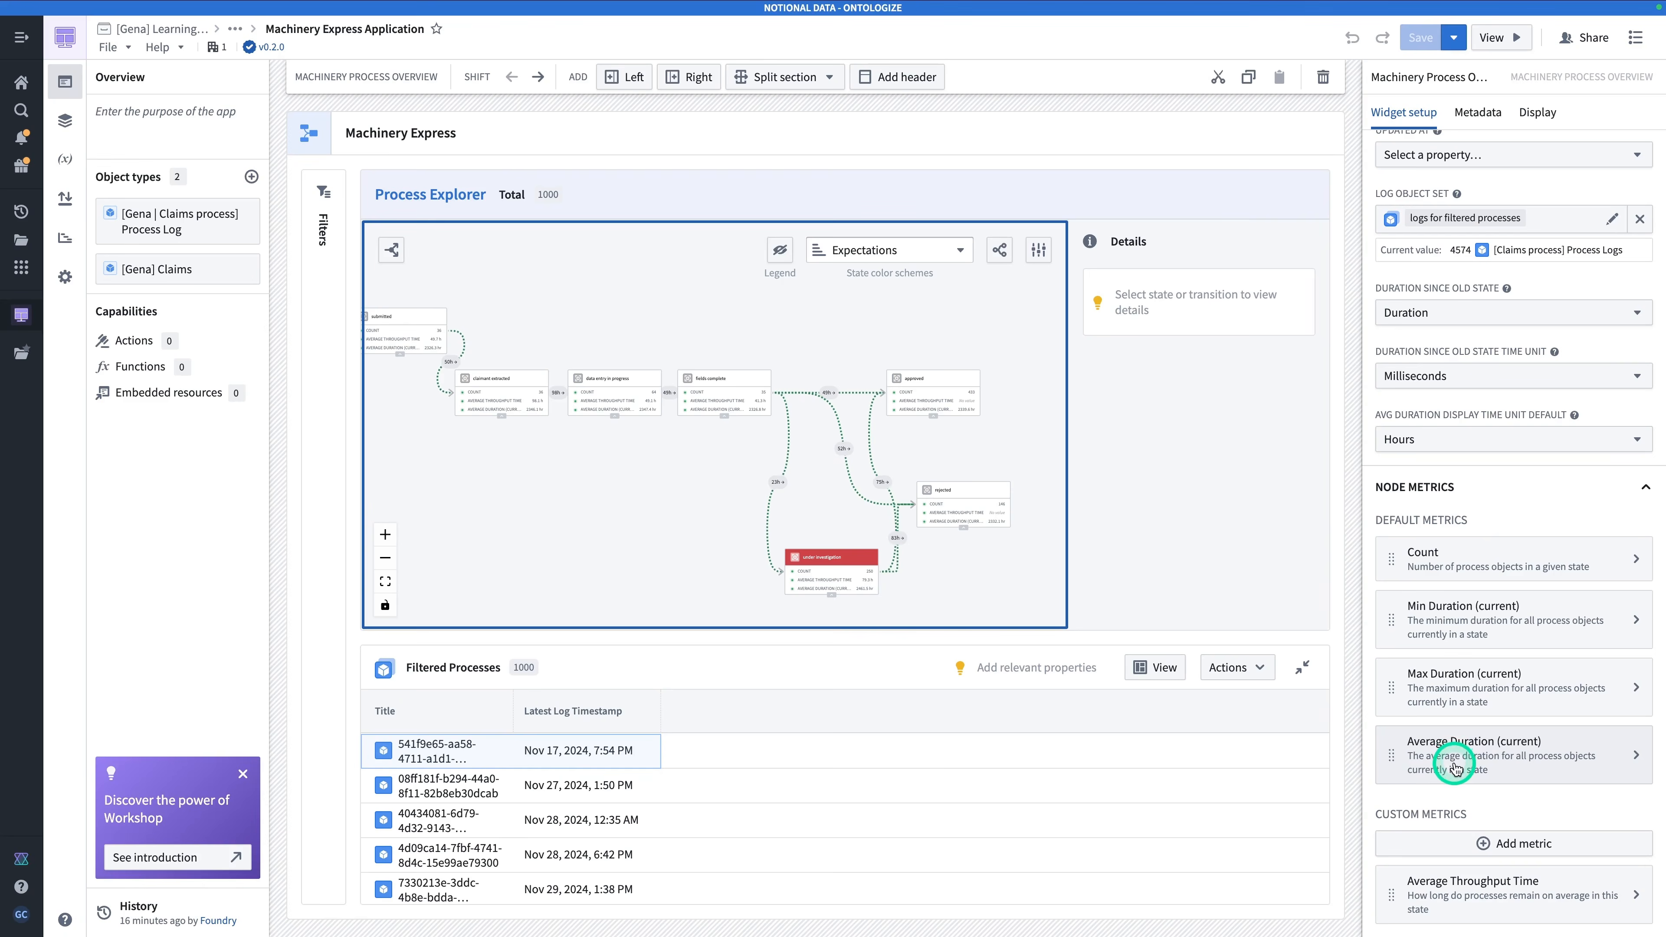
pyautogui.scroll(-2, 1454, 765)
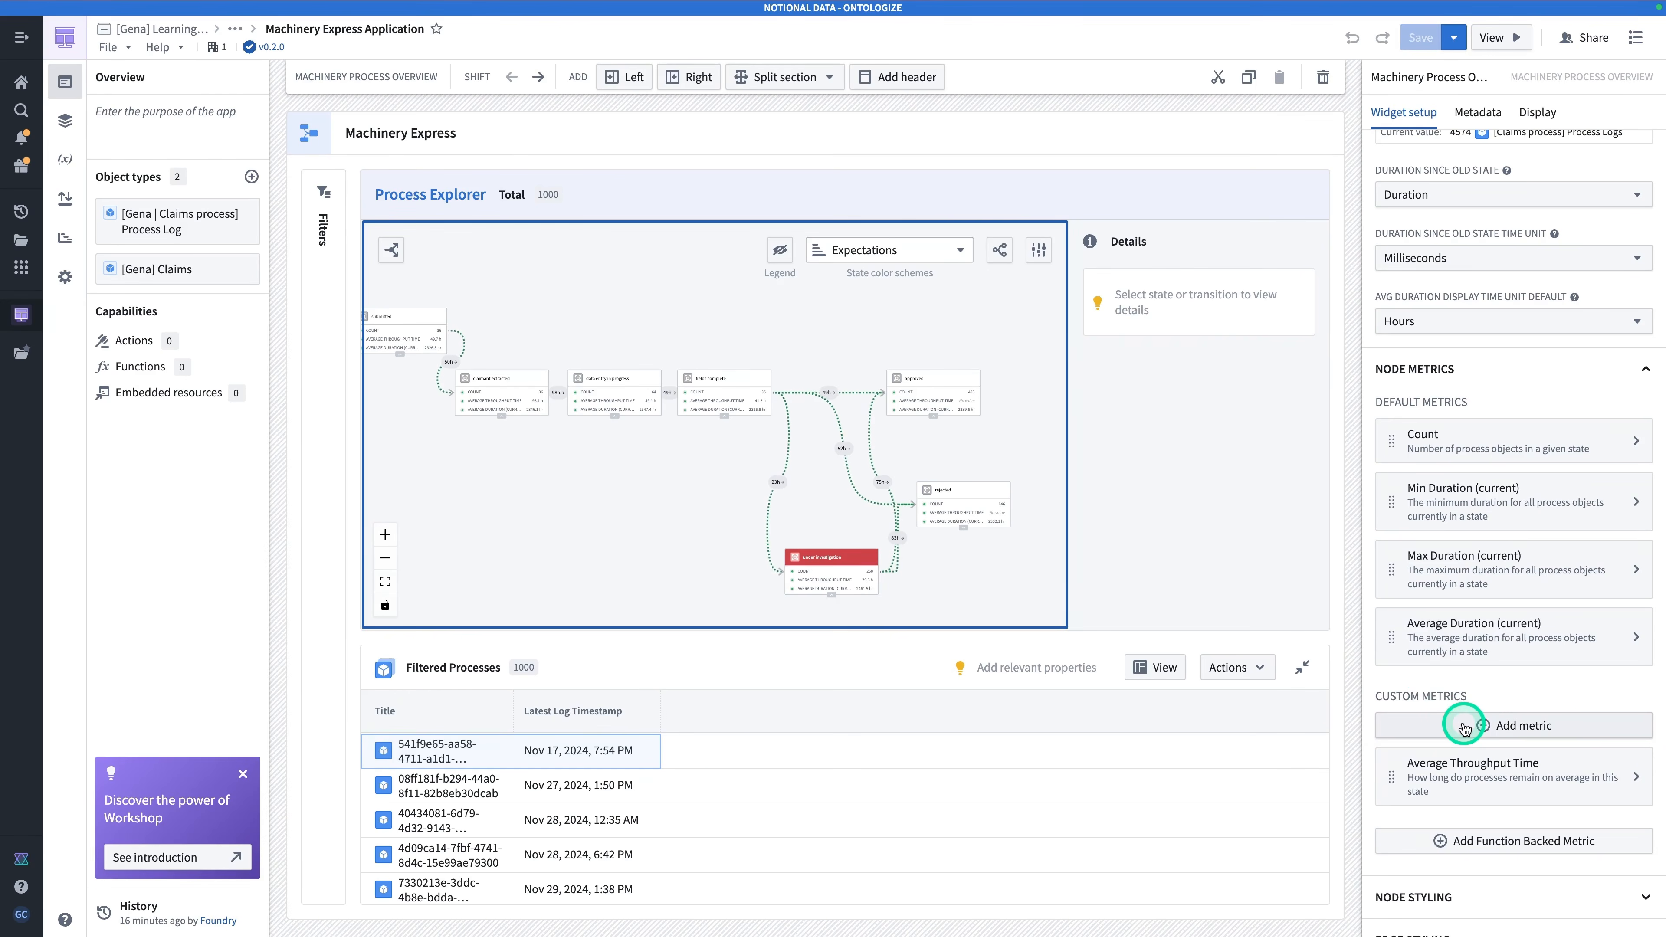
pyautogui.click(1464, 725)
pyautogui.scroll(-1, 1461, 722)
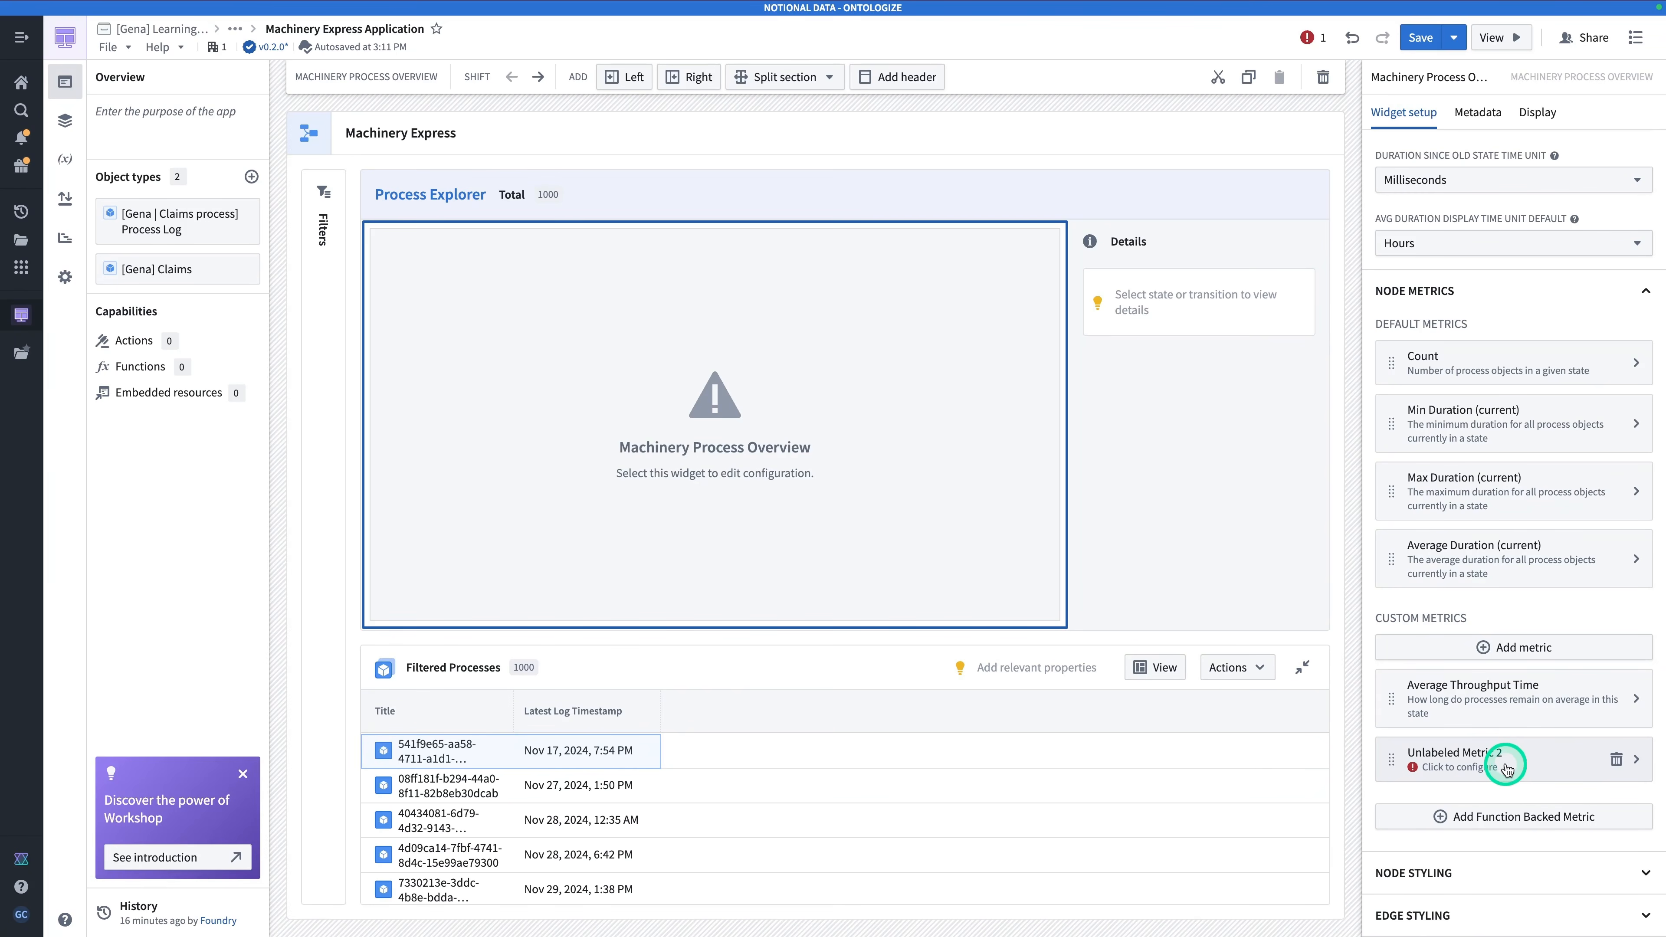
# Step: Name the new metric Total Value, describe it as "The total sum of claim values under this state", and show it by default
pyautogui.click(1508, 766)
pyautogui.click(1425, 205)
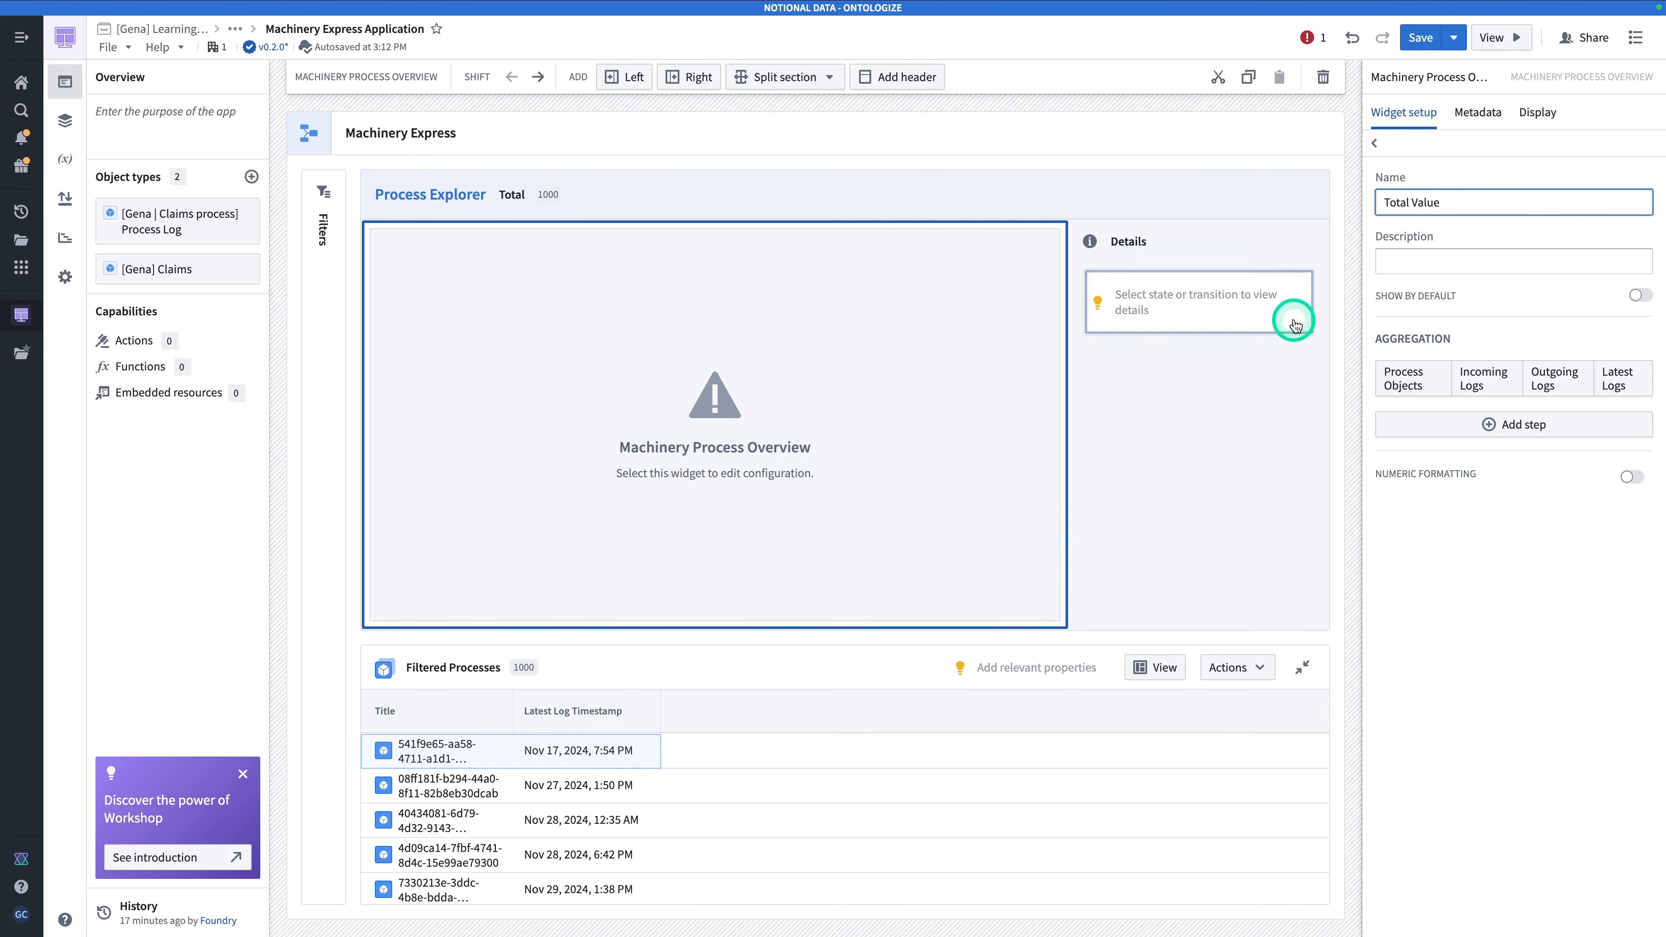
pyautogui.click(1478, 261)
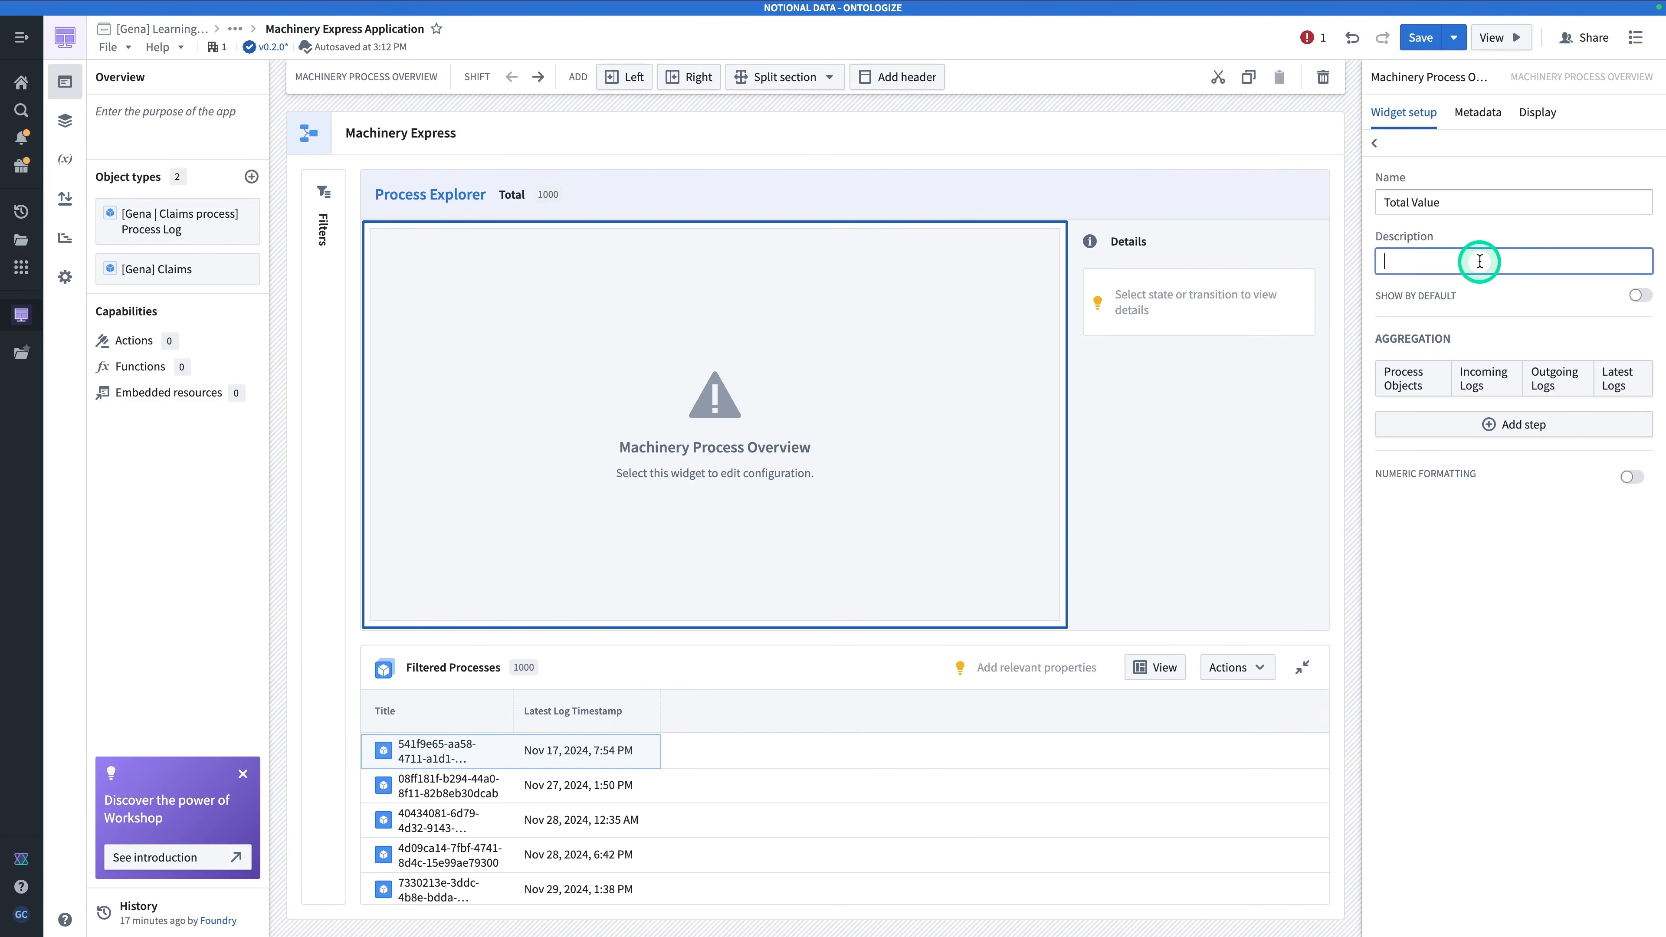
pyautogui.write('The total sum of claim values under this state')
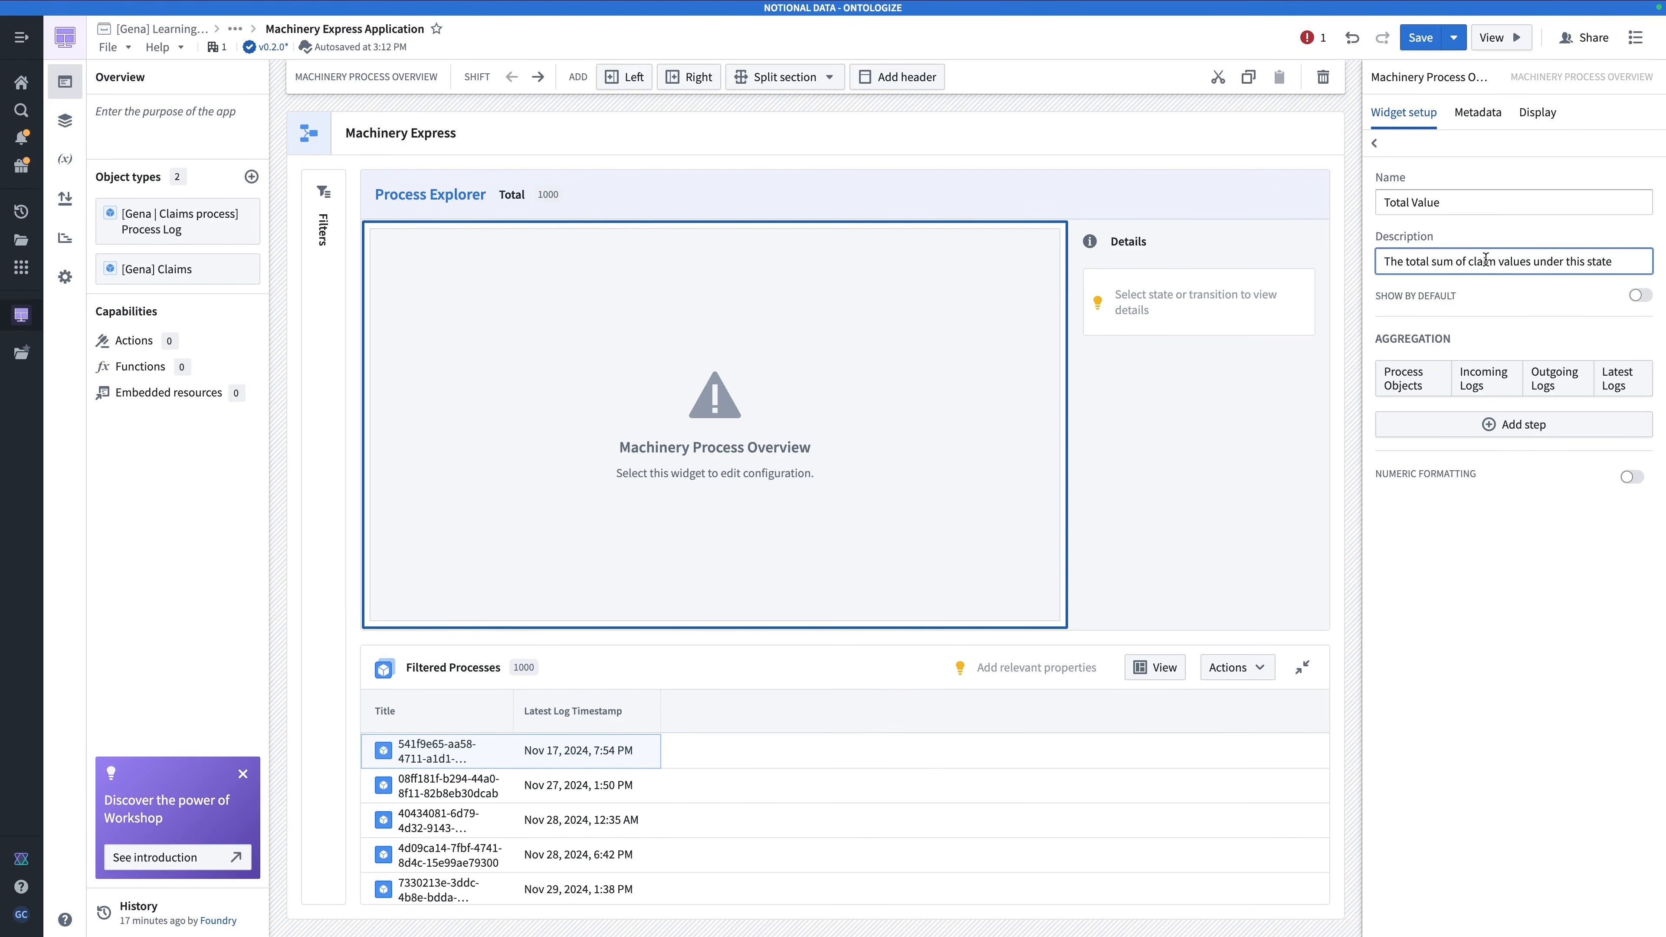
pyautogui.click(1627, 297)
pyautogui.click(1639, 297)
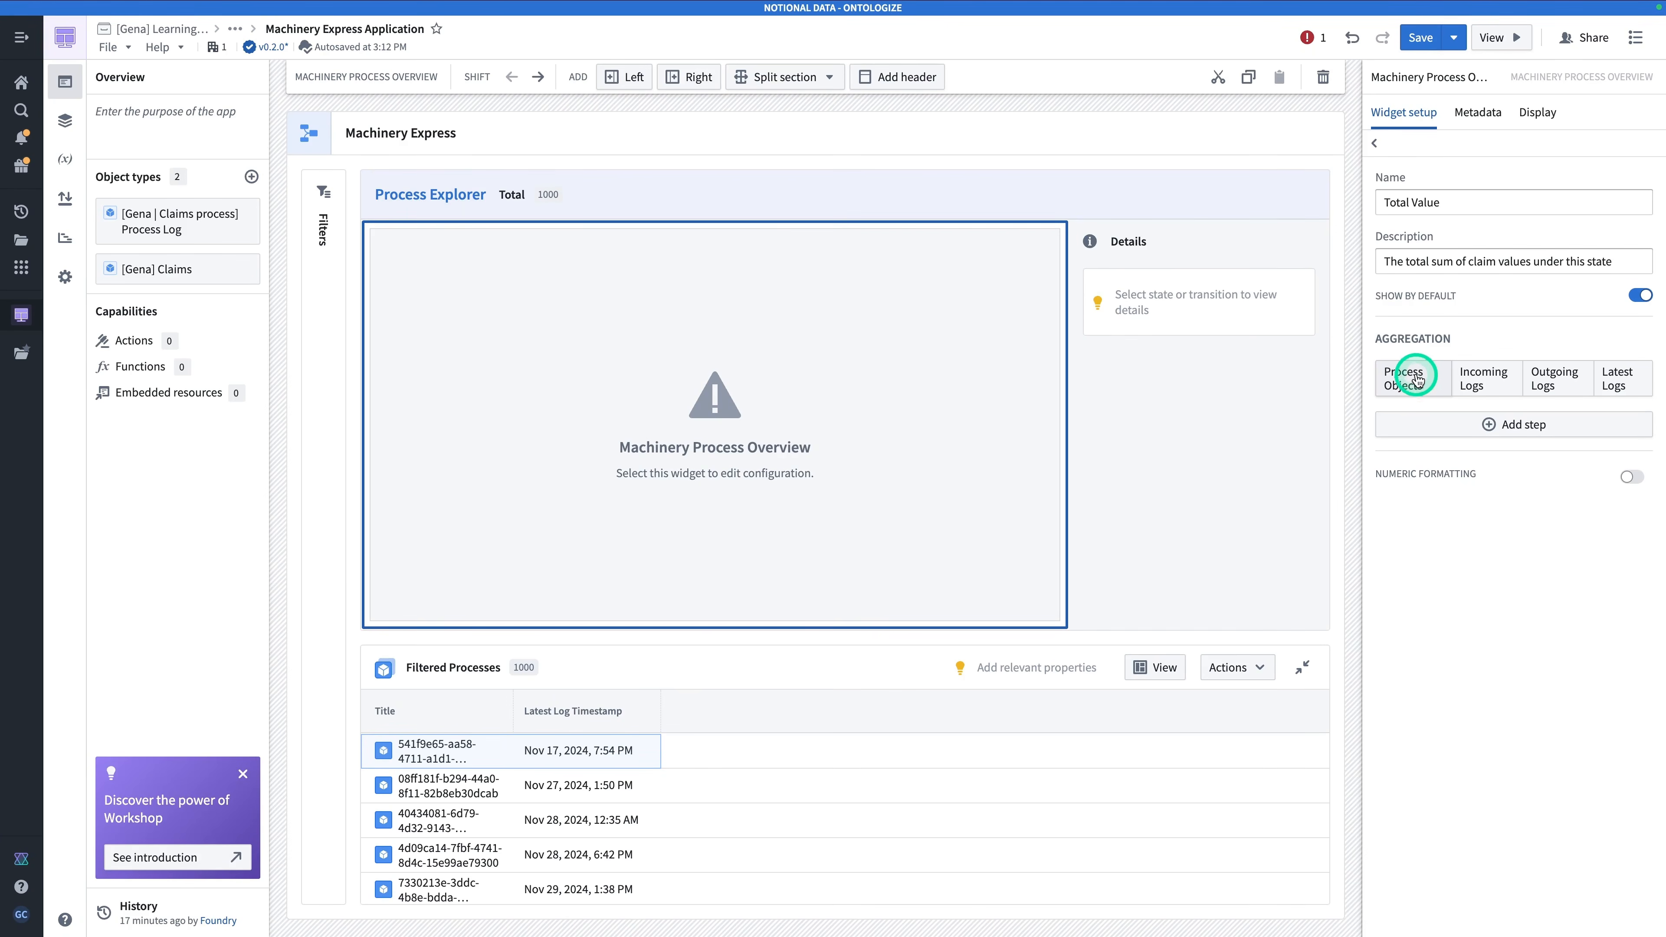
# Step: Aggregate the Total Value metric over the process objects as the sum of the Value property
pyautogui.click(1432, 379)
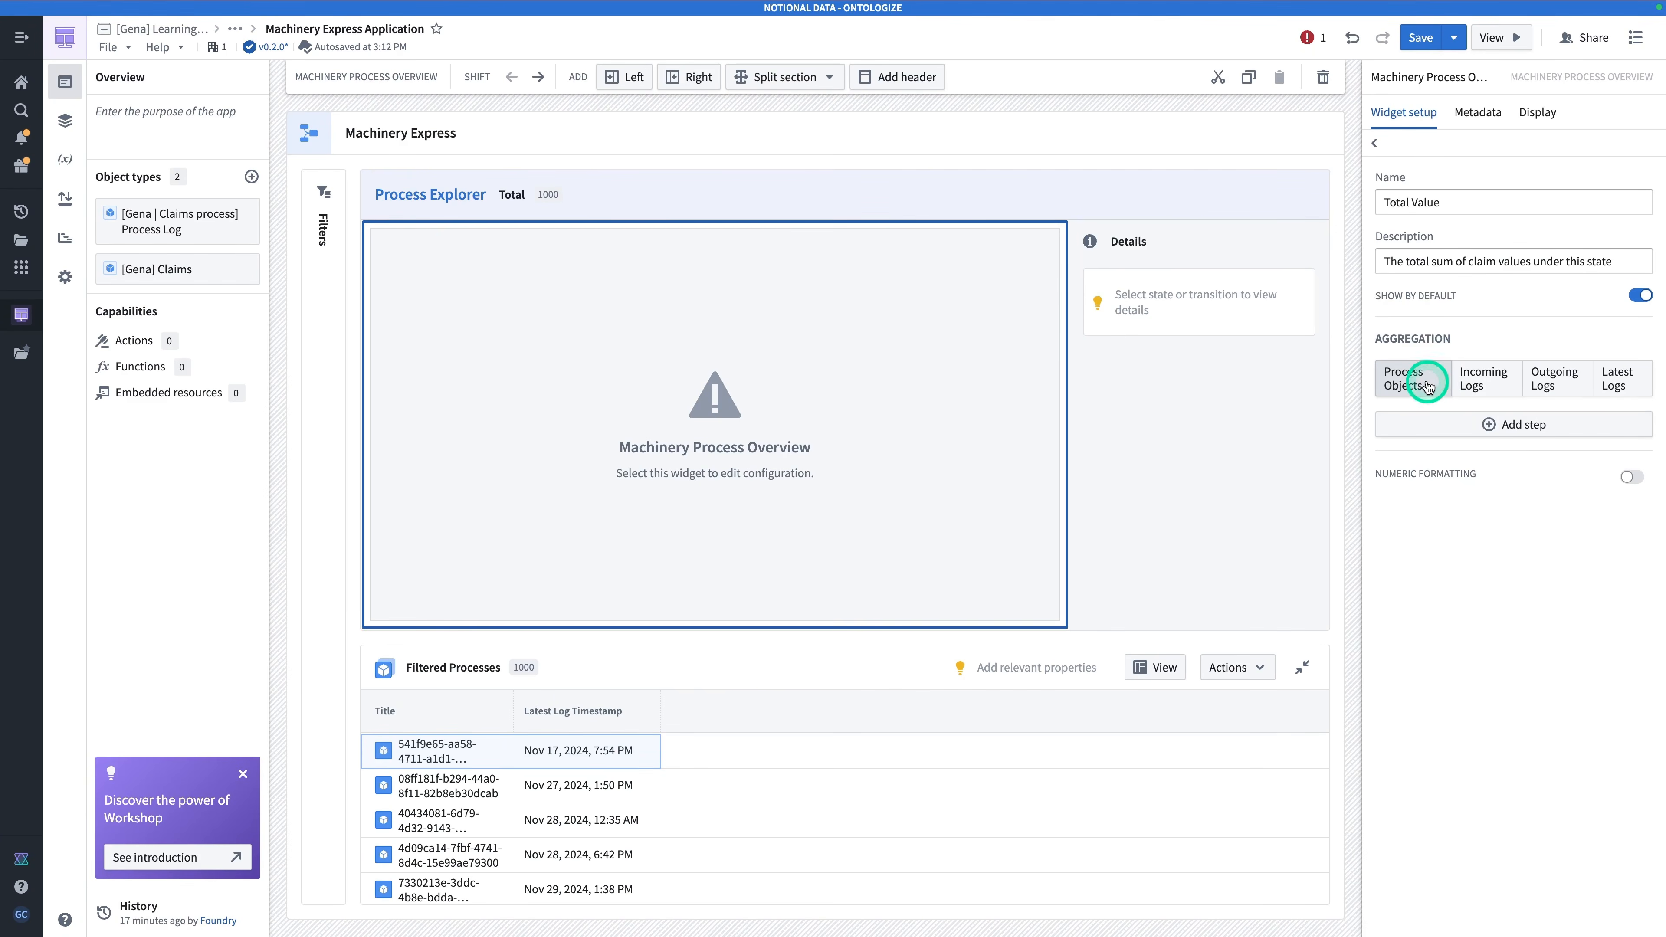
pyautogui.click(1443, 429)
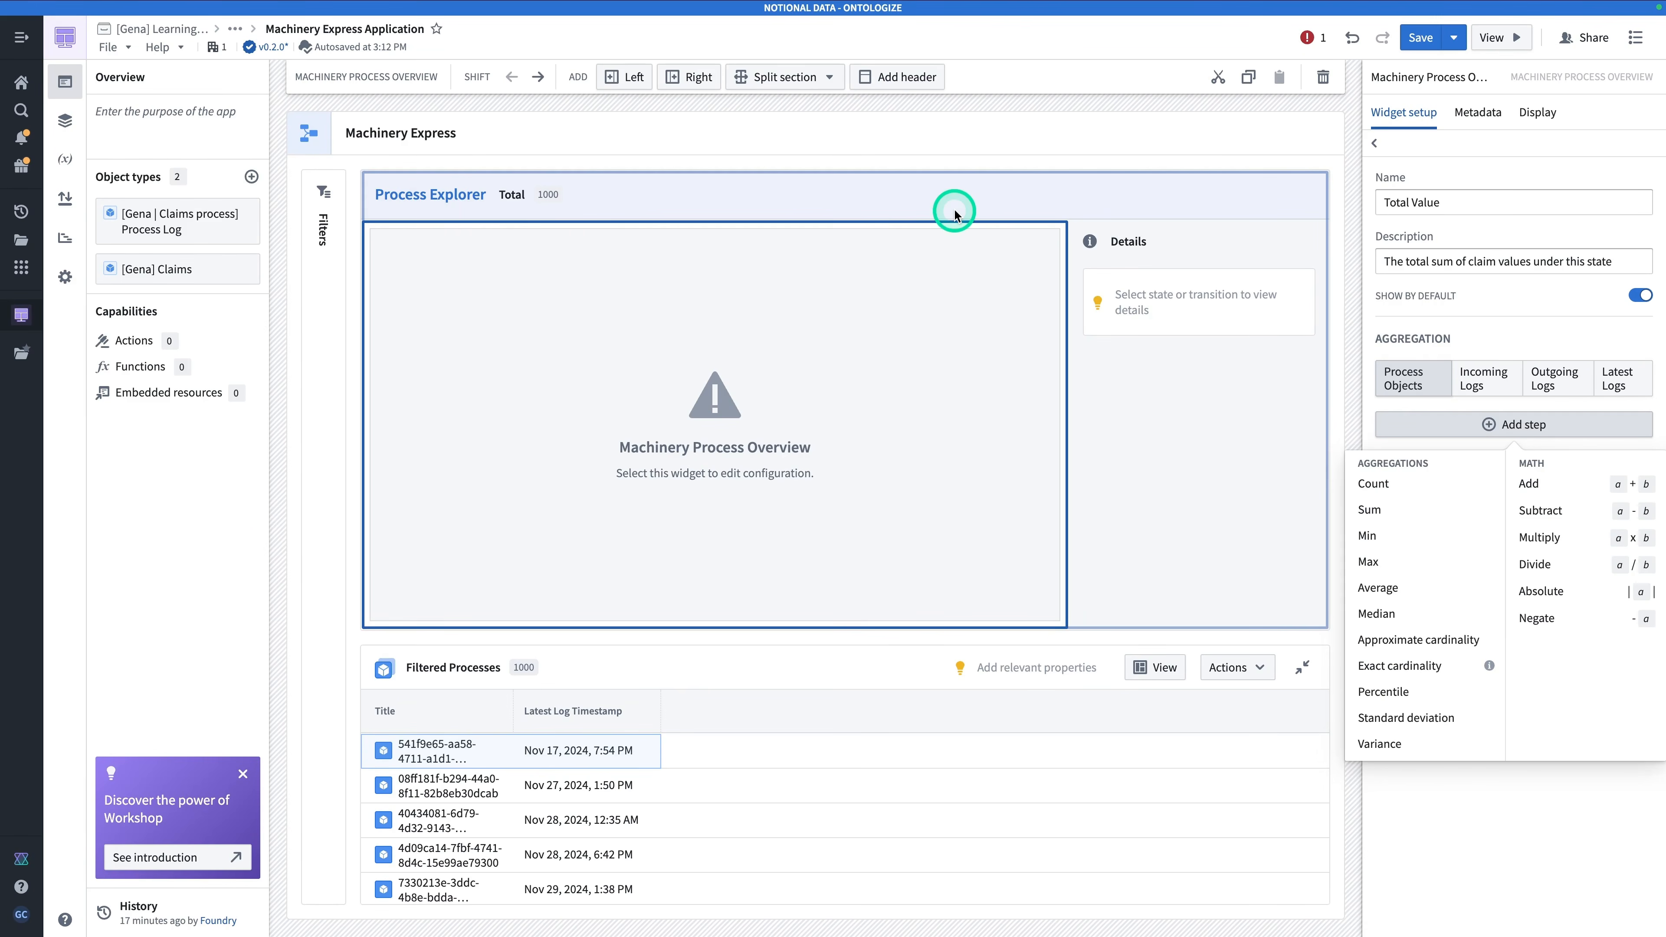
pyautogui.click(1418, 519)
pyautogui.click(1471, 423)
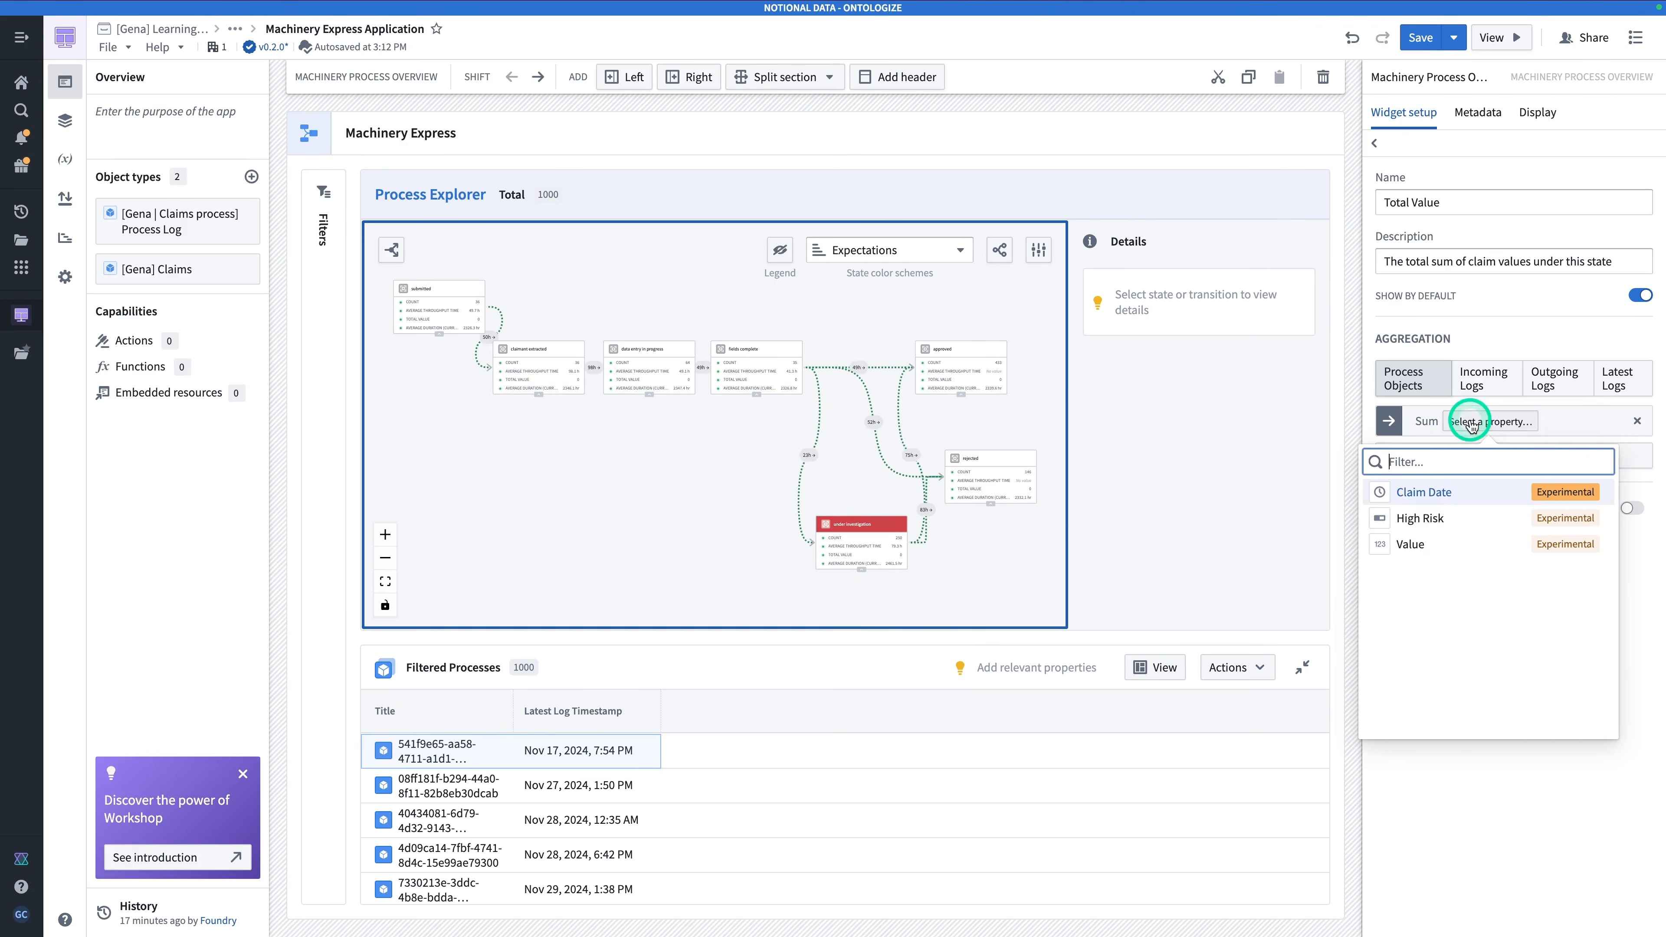
pyautogui.click(1458, 544)
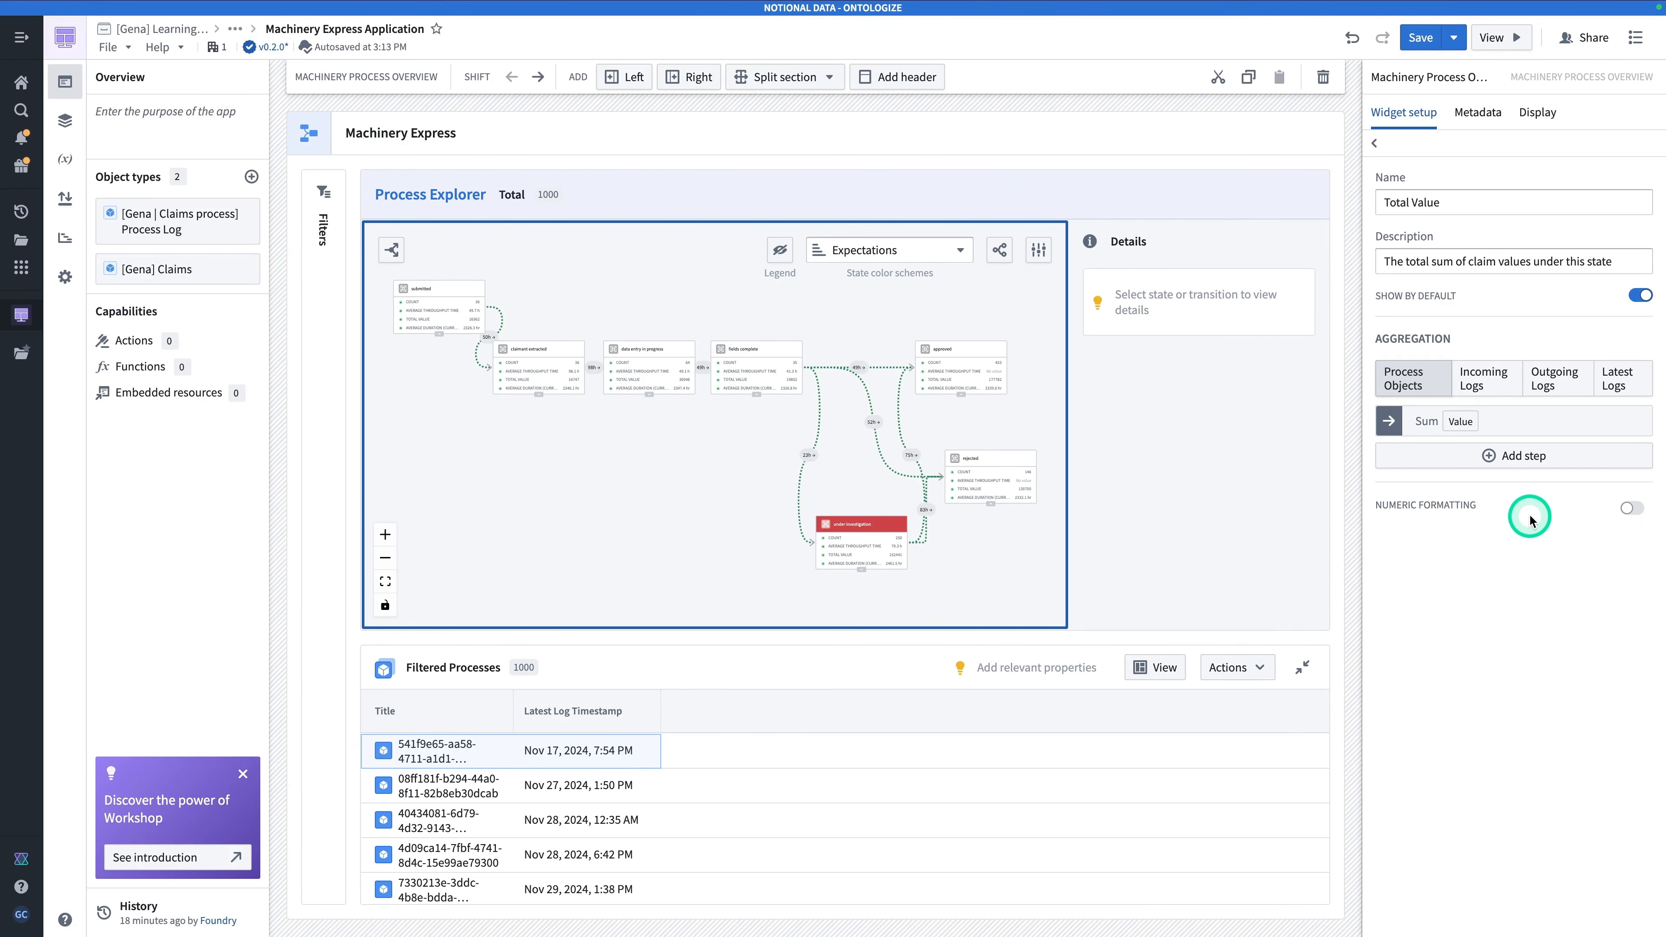
# Step: Enable numeric formatting for the Total Value metric with the Currency base type in USD
pyautogui.click(1635, 508)
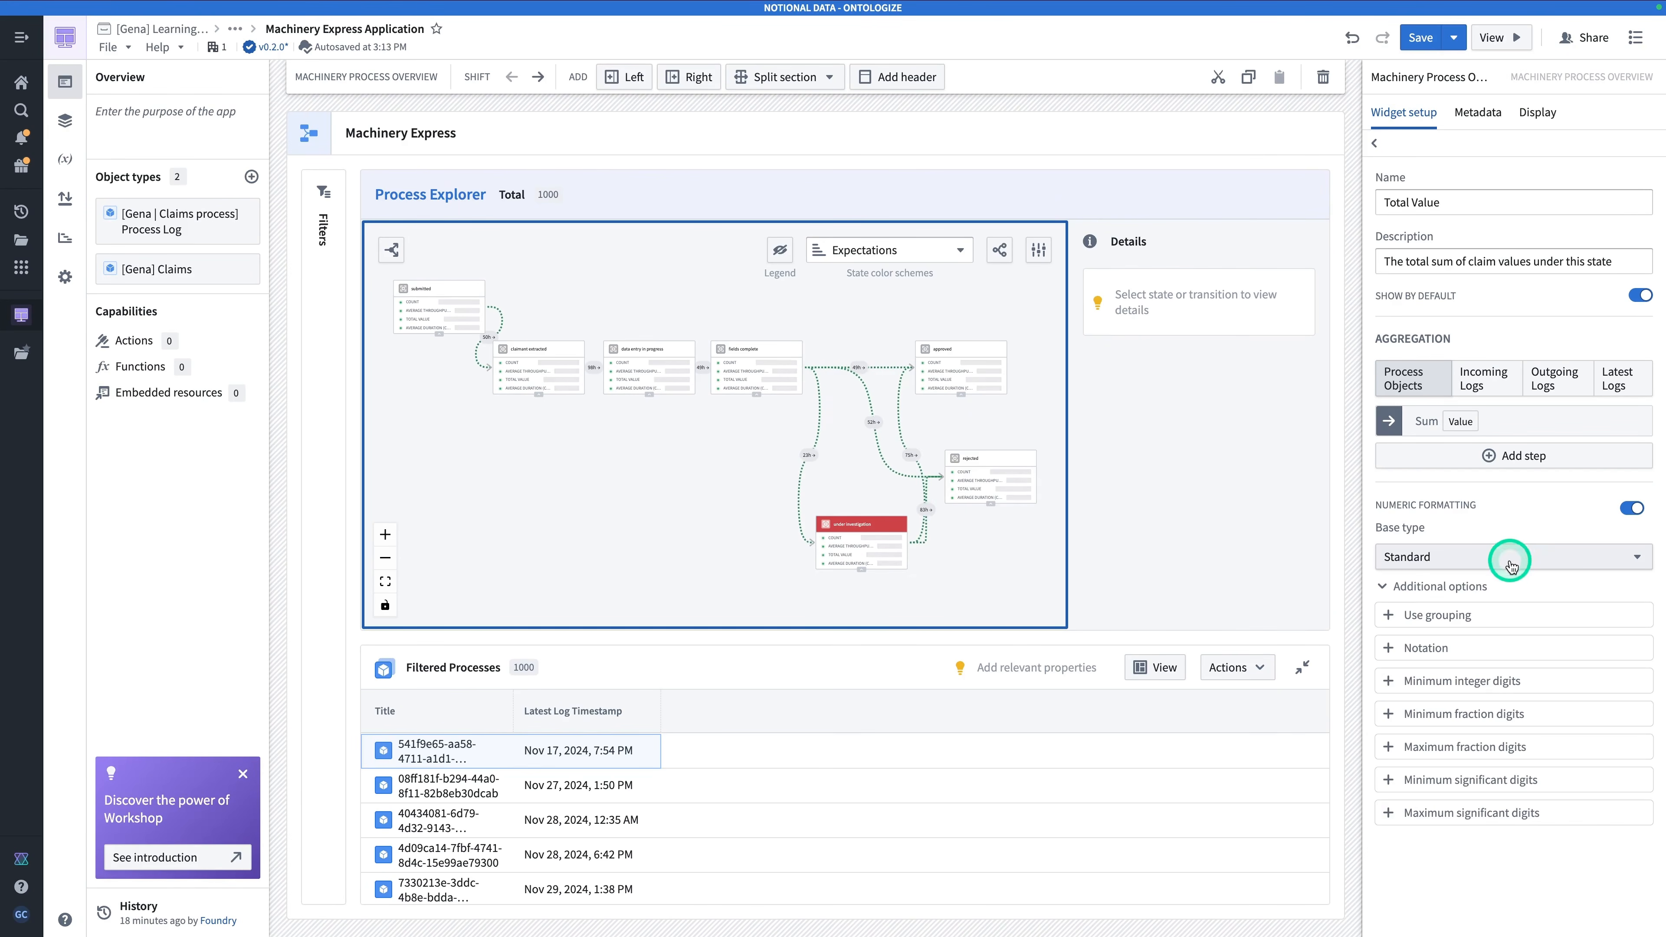
pyautogui.click(1510, 566)
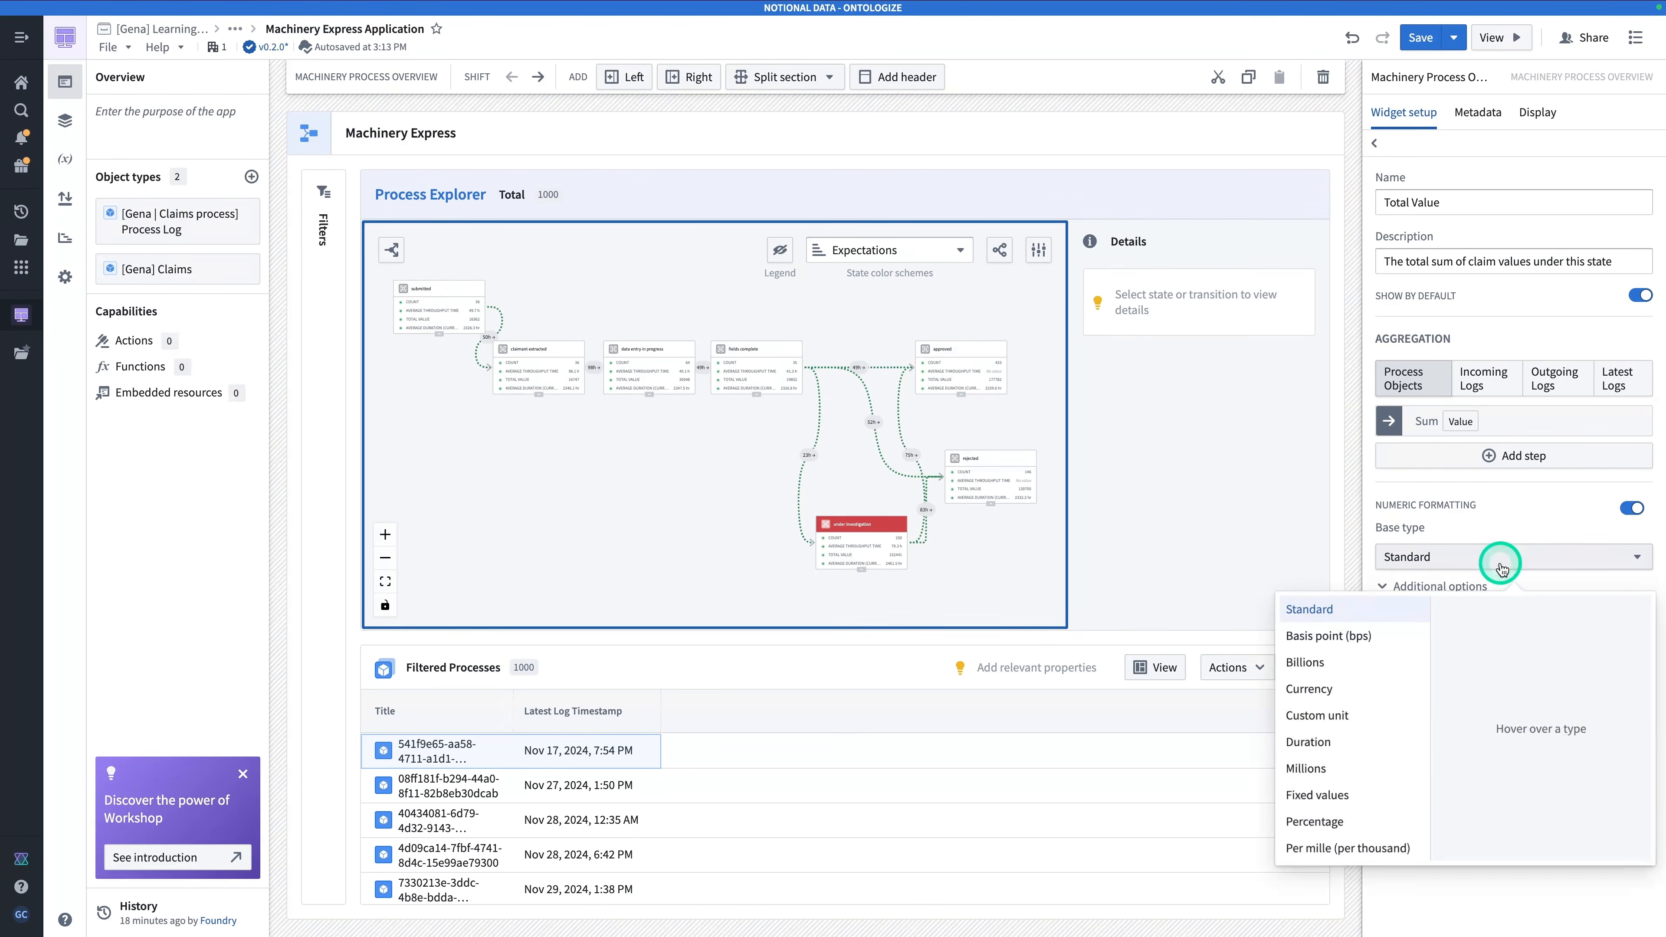
pyautogui.click(1315, 696)
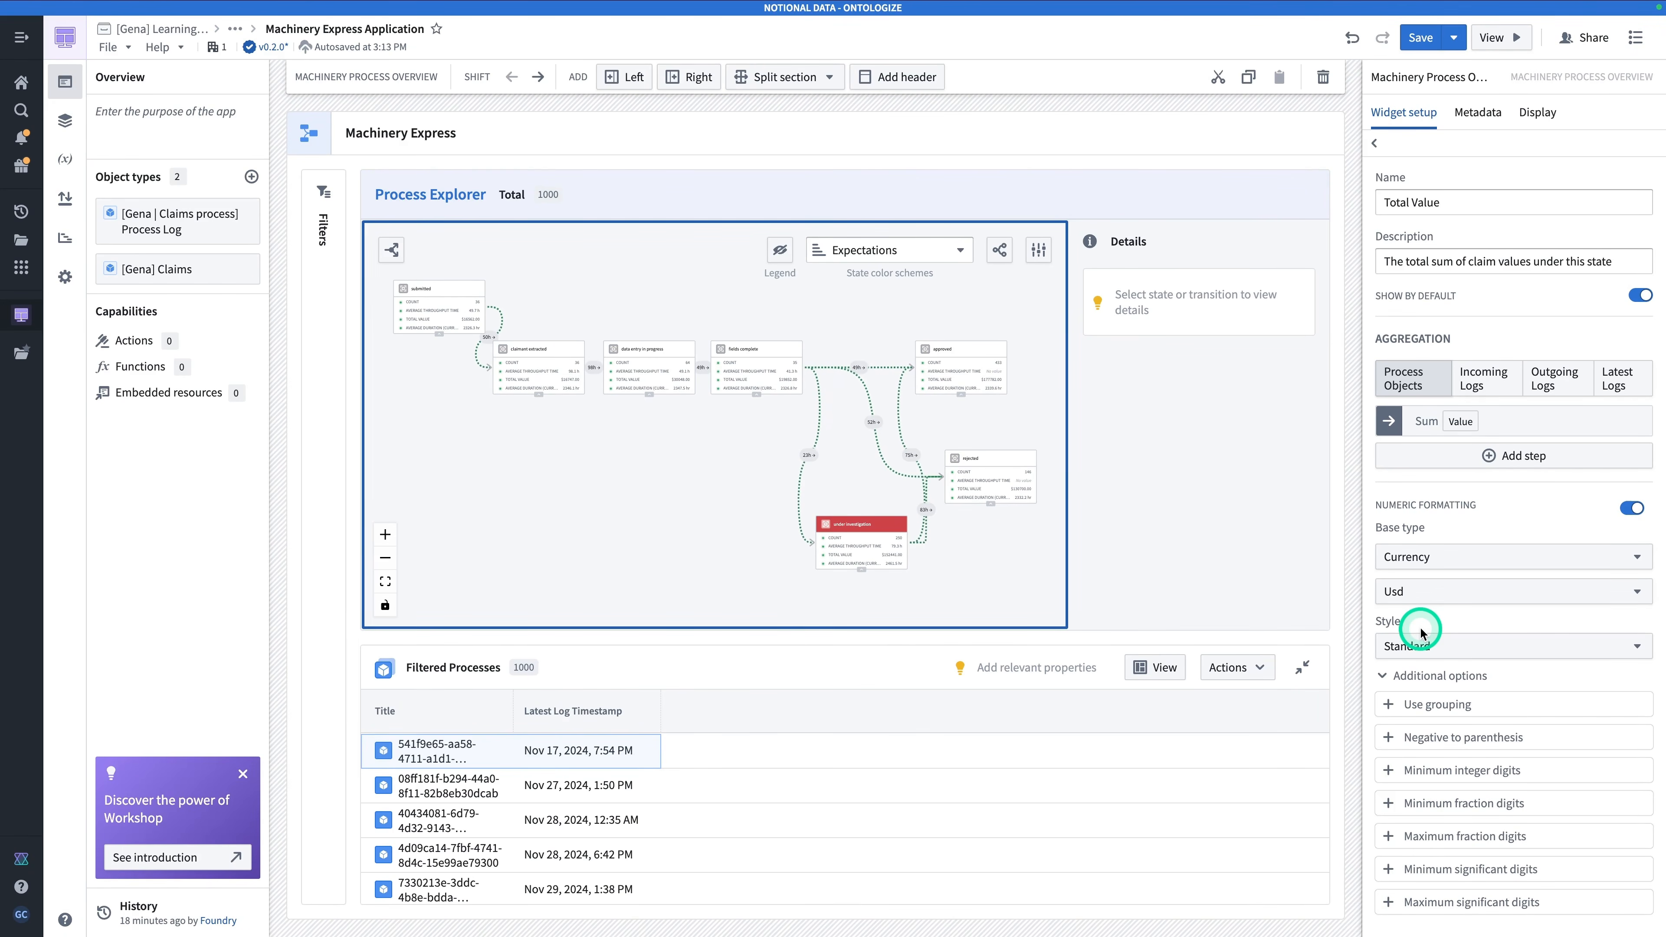
# Step: Save the application and inspect the total claim value on the under investigation state in the graph
pyautogui.scroll(3, 714, 420)
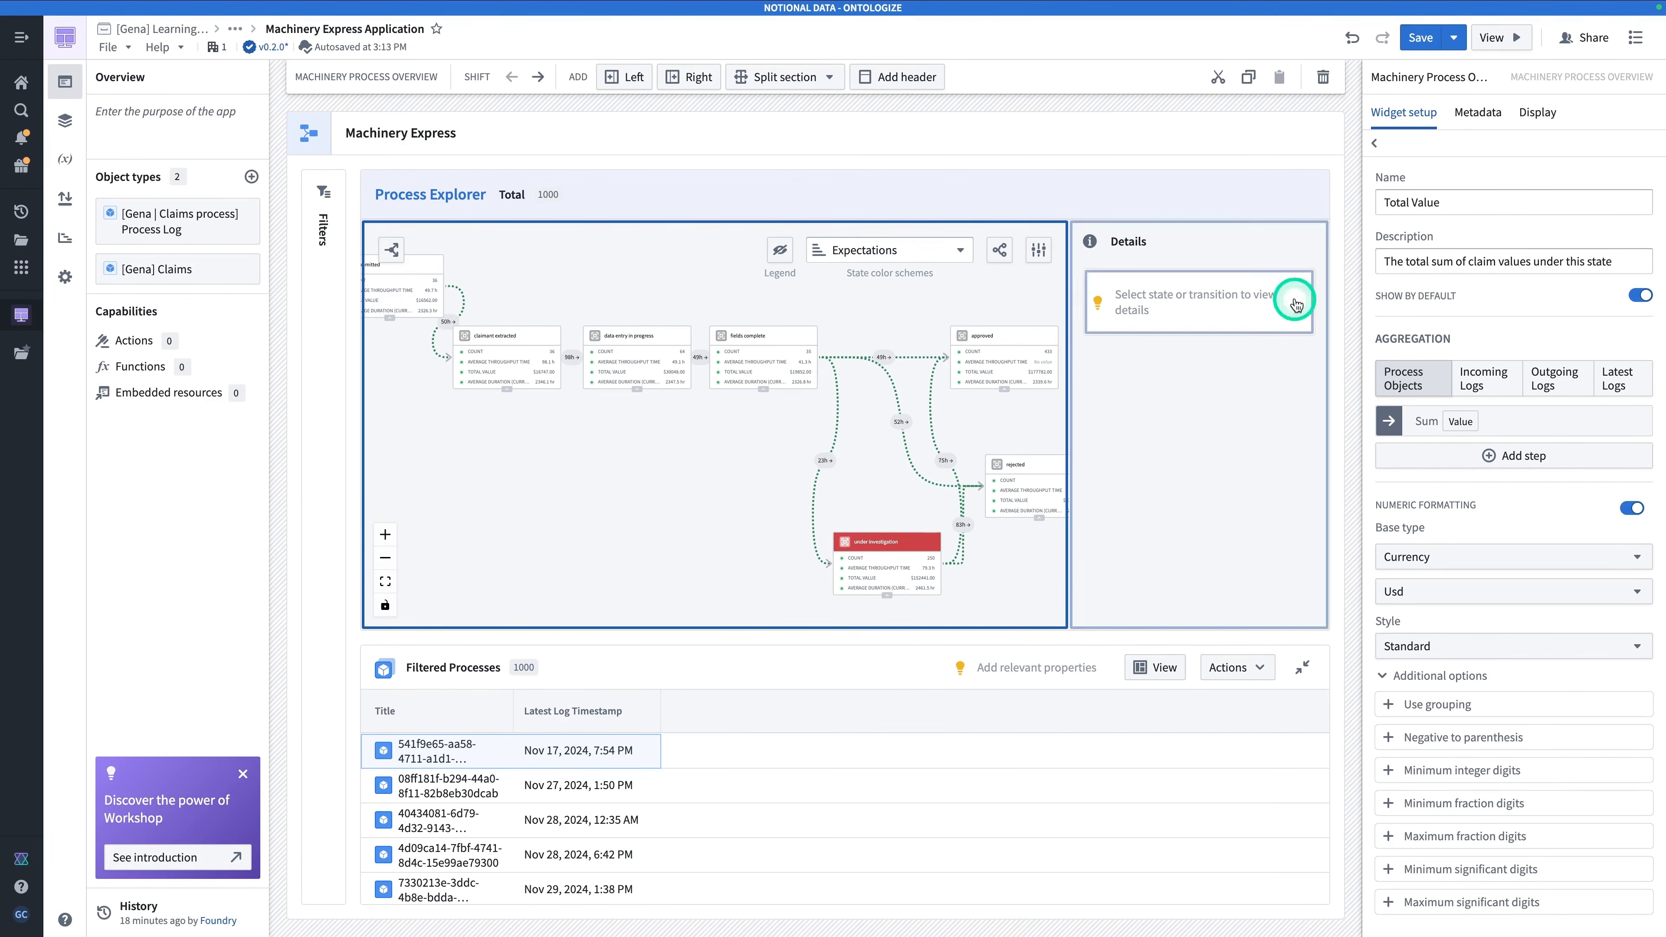
pyautogui.click(1421, 37)
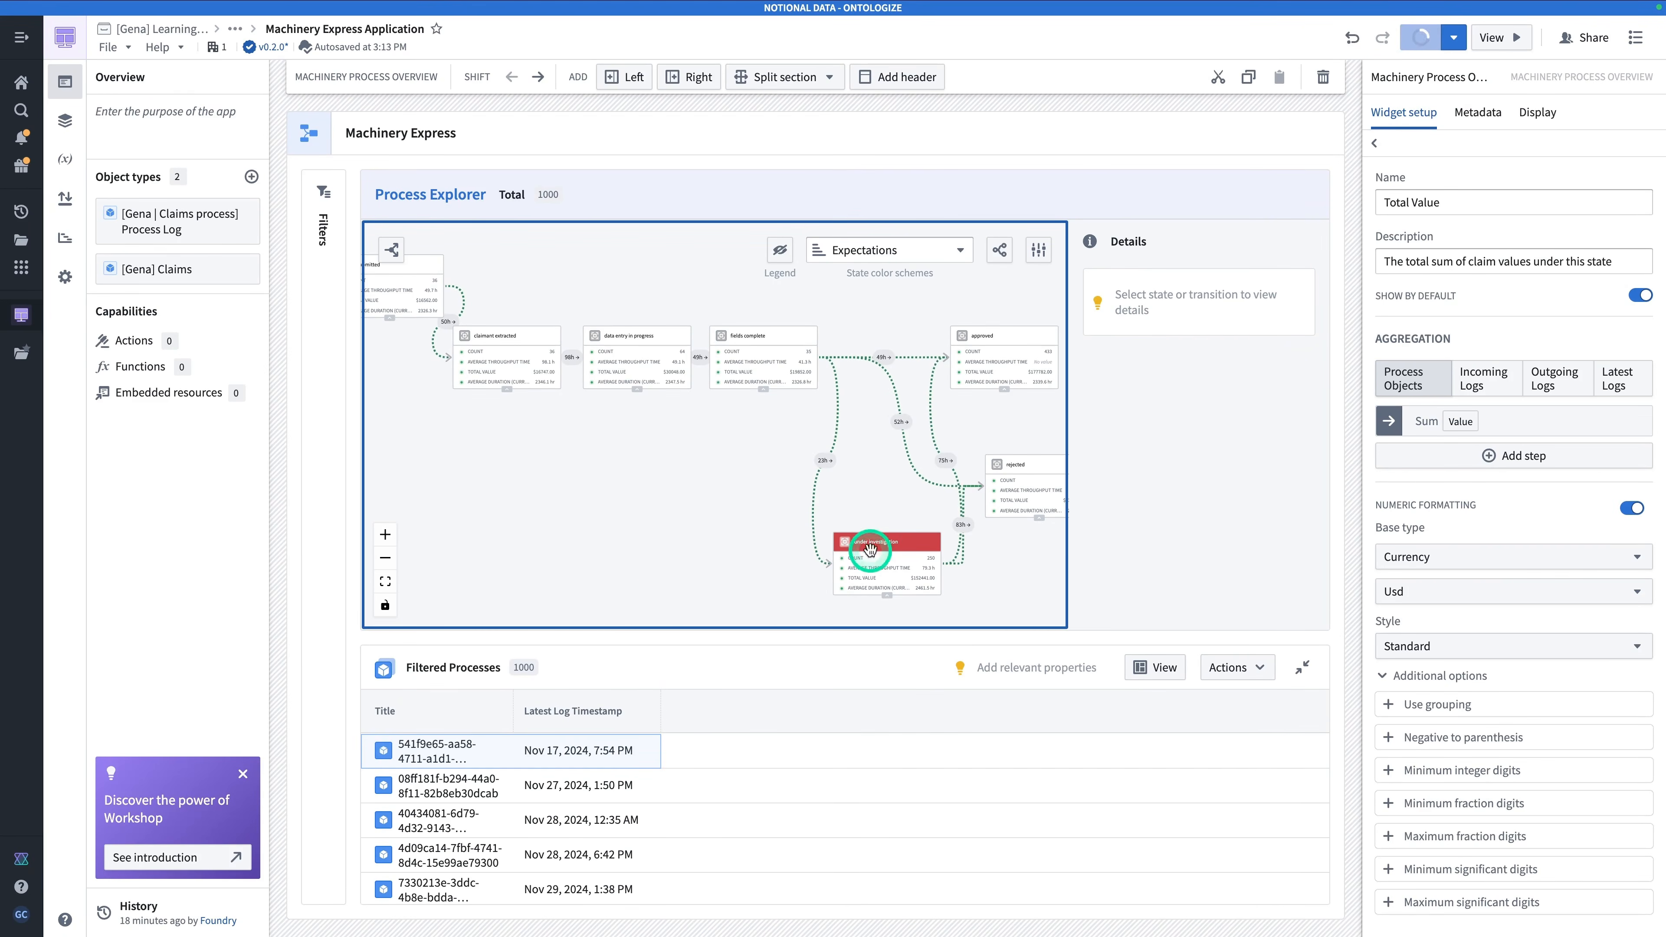
pyautogui.scroll(4, 805, 554)
pyautogui.moveTo(843, 559); pyautogui.dragTo(651, 525)
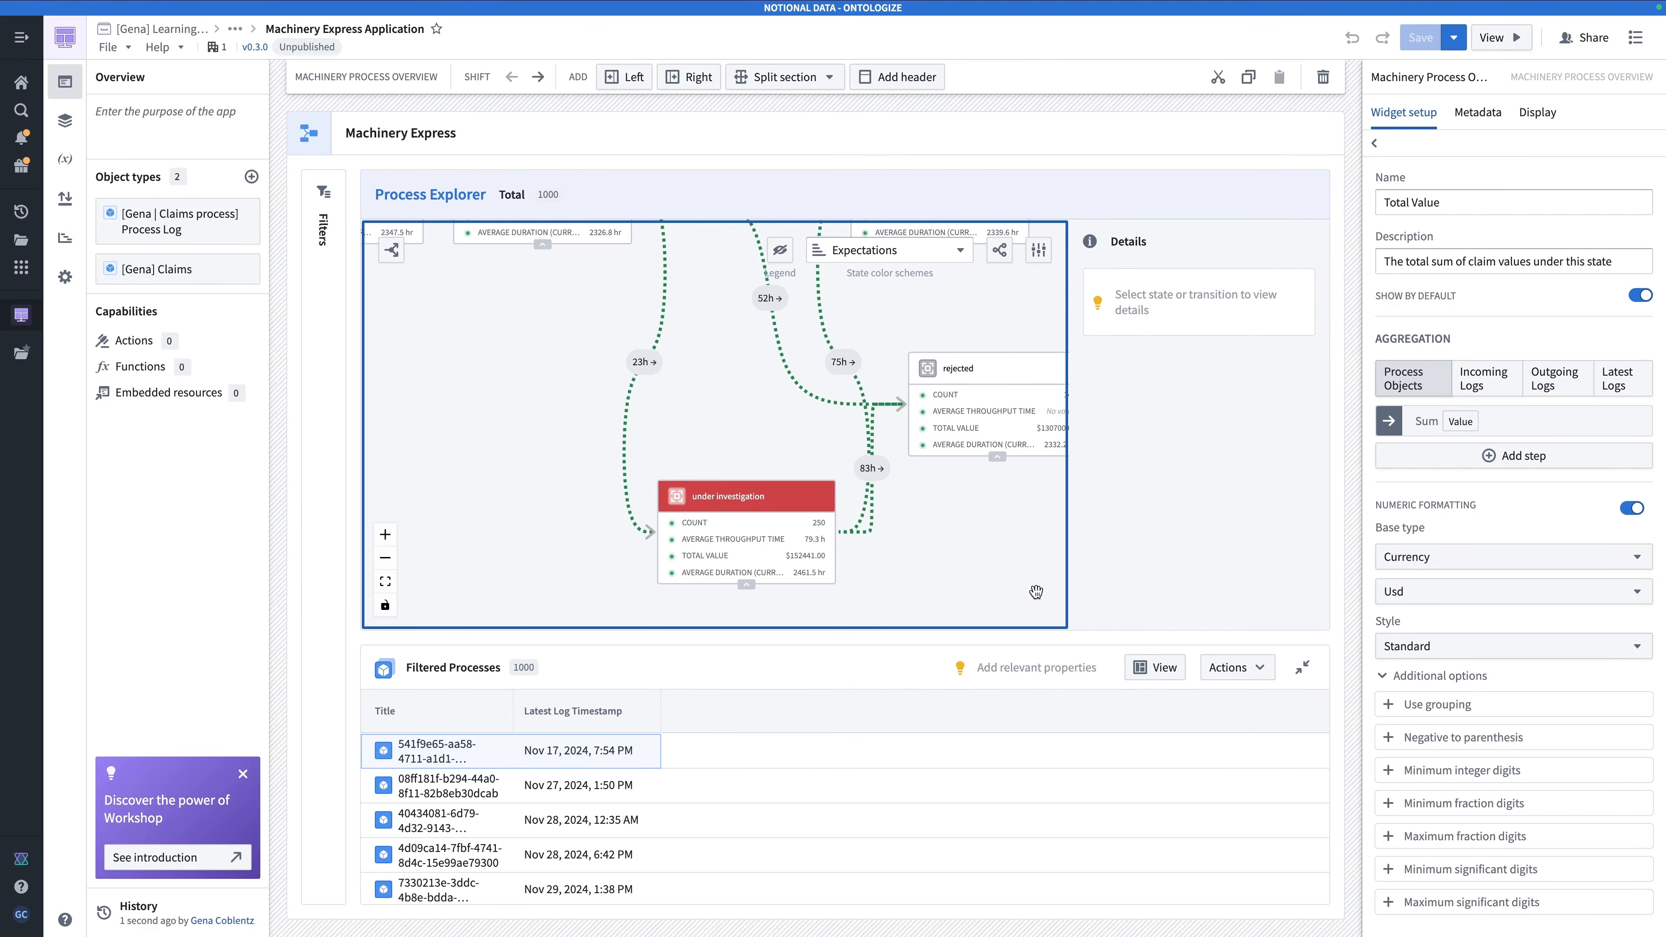
# Step: Enable automatic publishing when saving in the application's version settings, and open the application in view mode
pyautogui.click(214, 46)
pyautogui.click(255, 47)
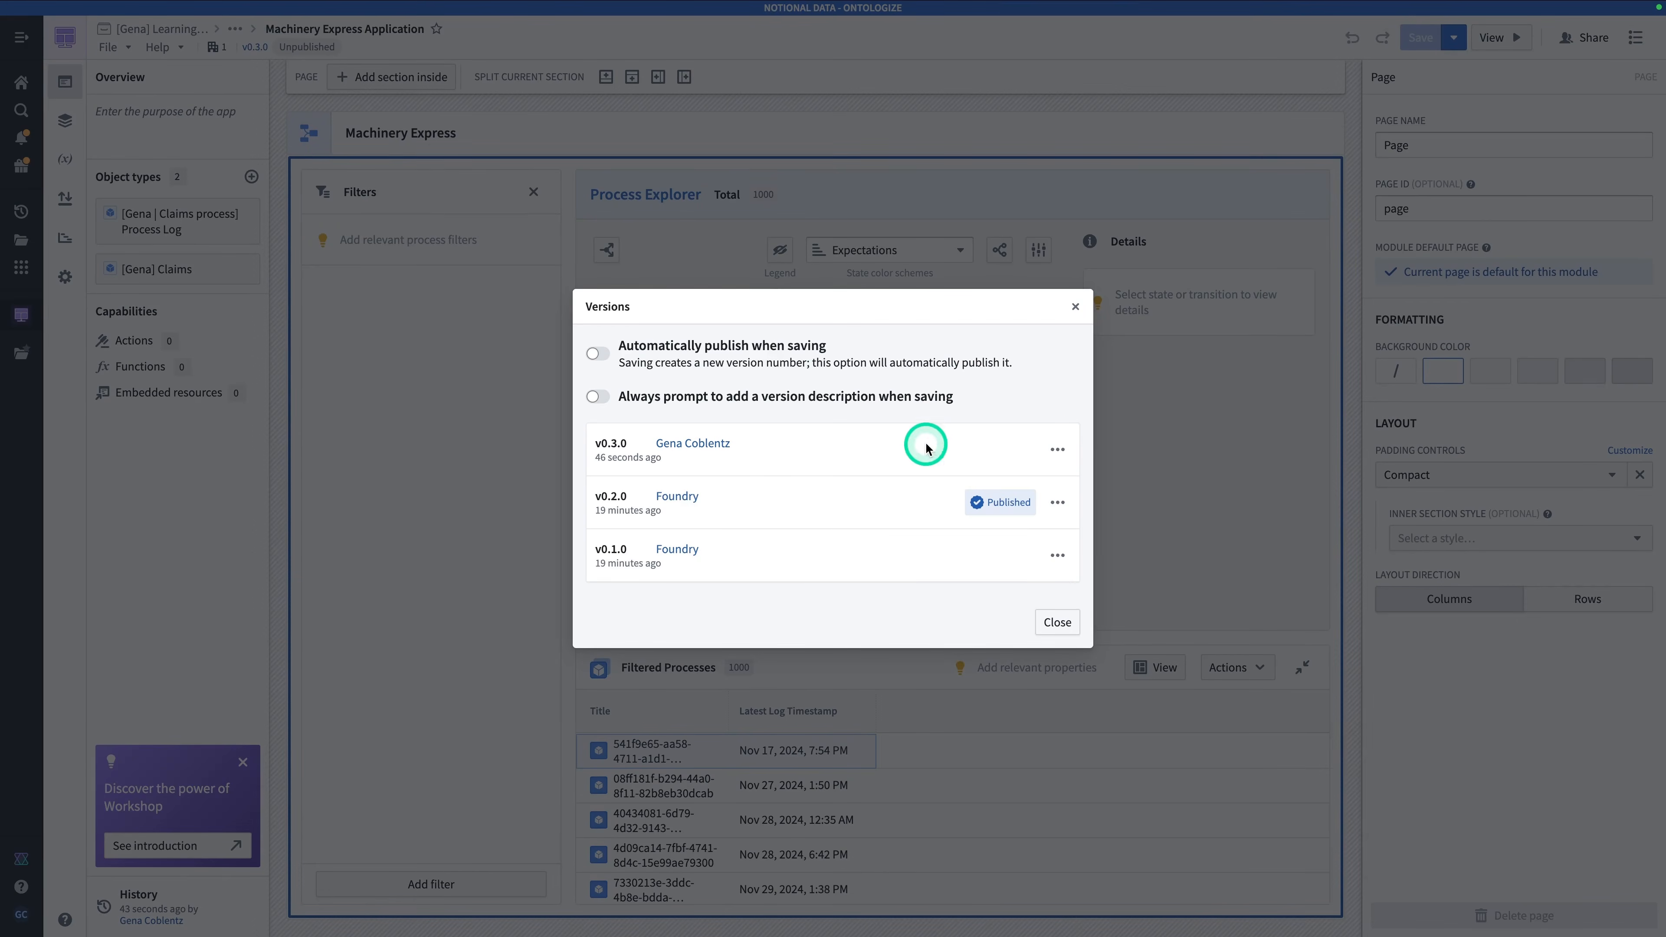
pyautogui.click(598, 354)
pyautogui.click(1263, 429)
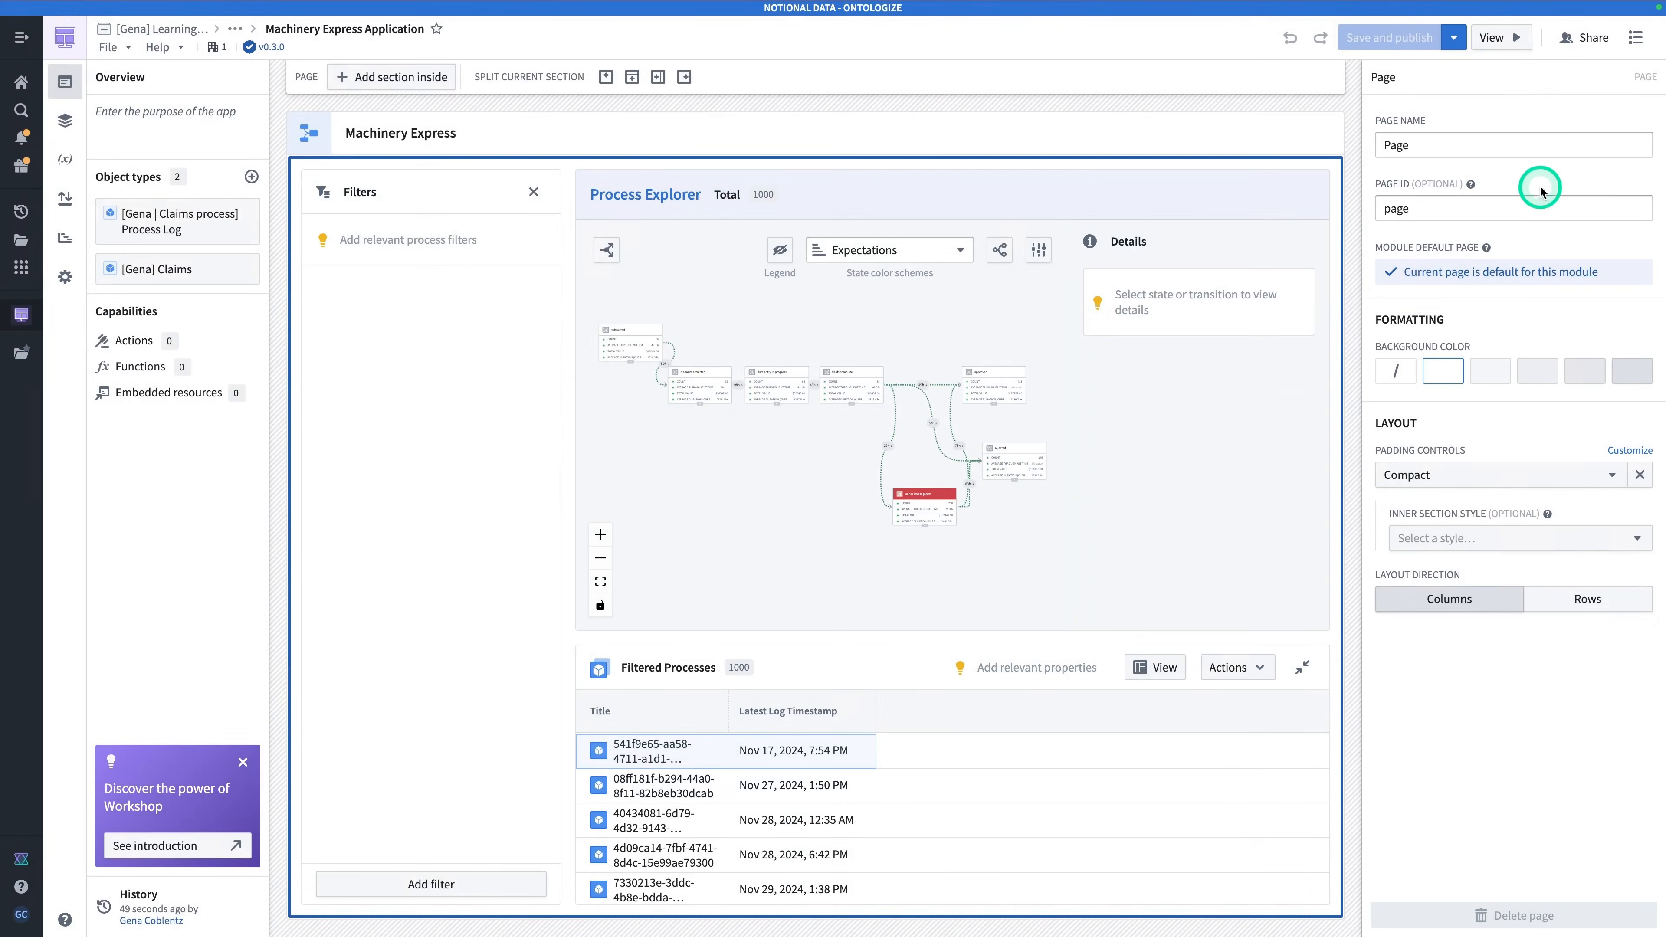
pyautogui.click(1498, 38)
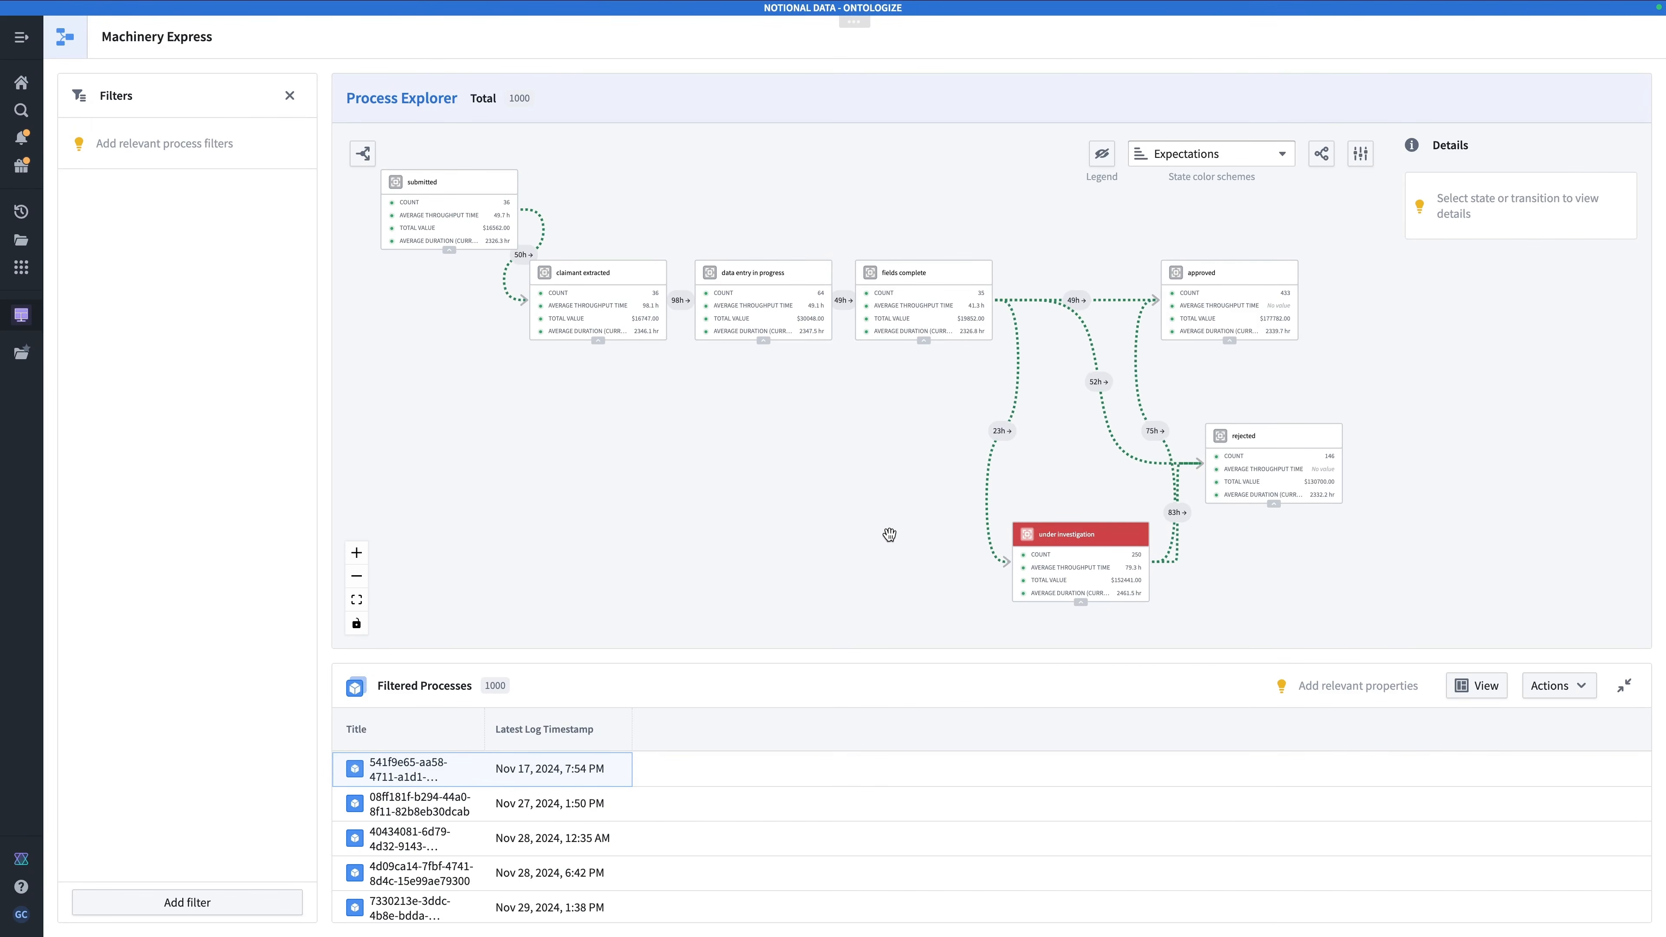
# Step: Restrict the graph in the Path Explorer to the path from submitted to under investigation
pyautogui.click(1319, 155)
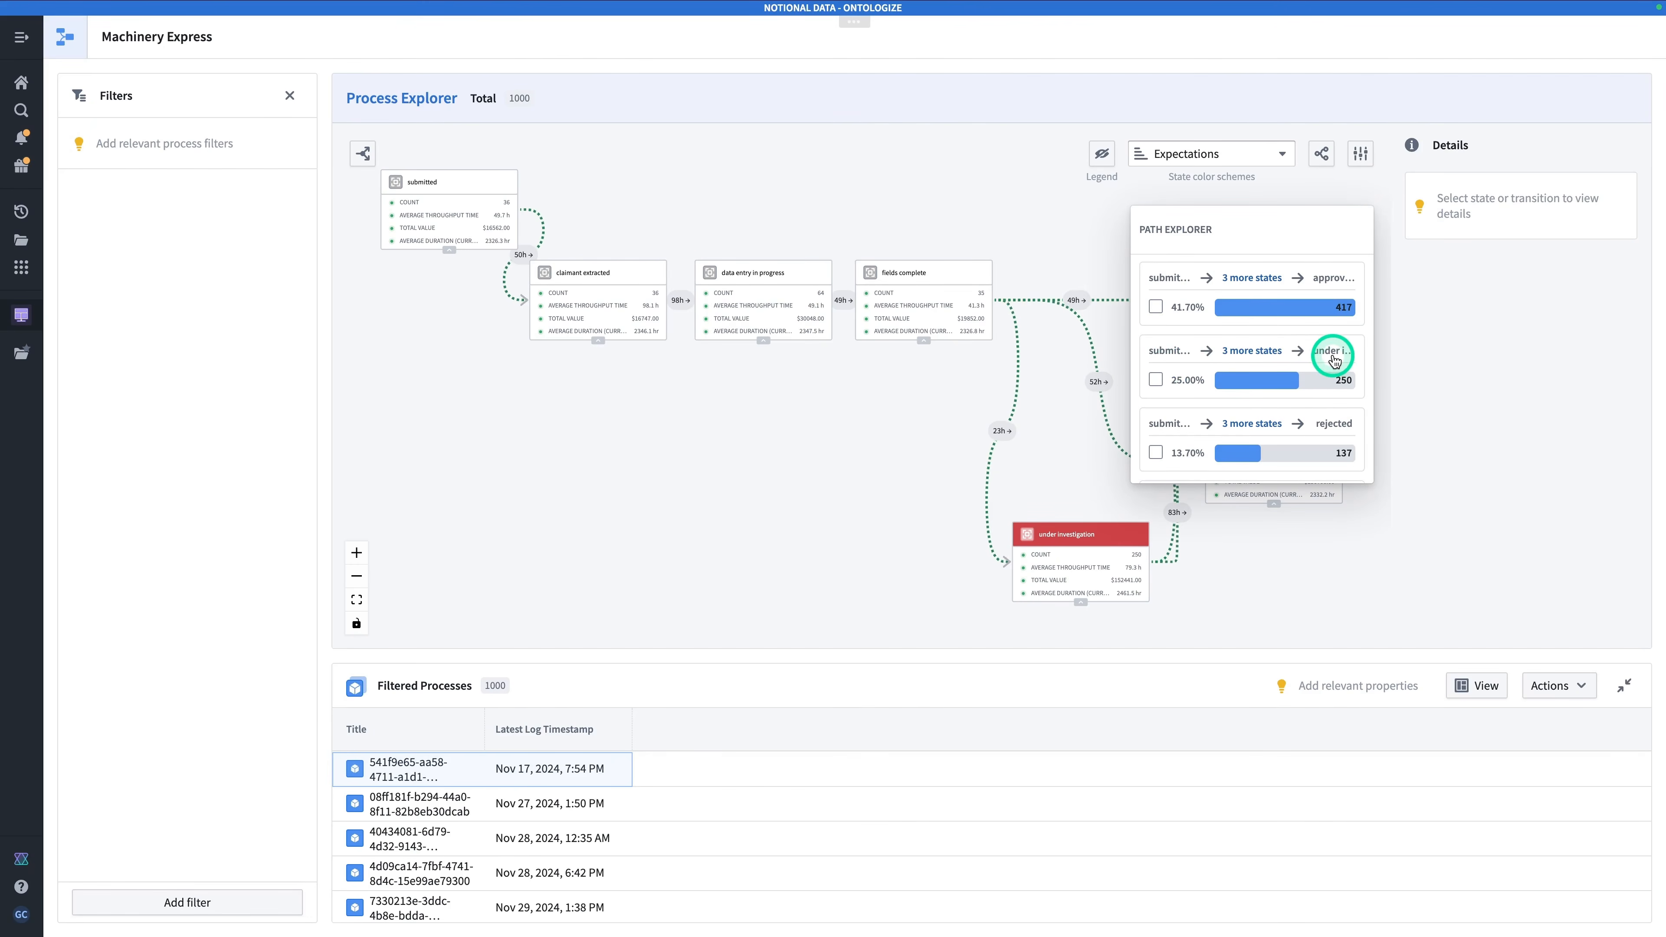
pyautogui.click(1156, 380)
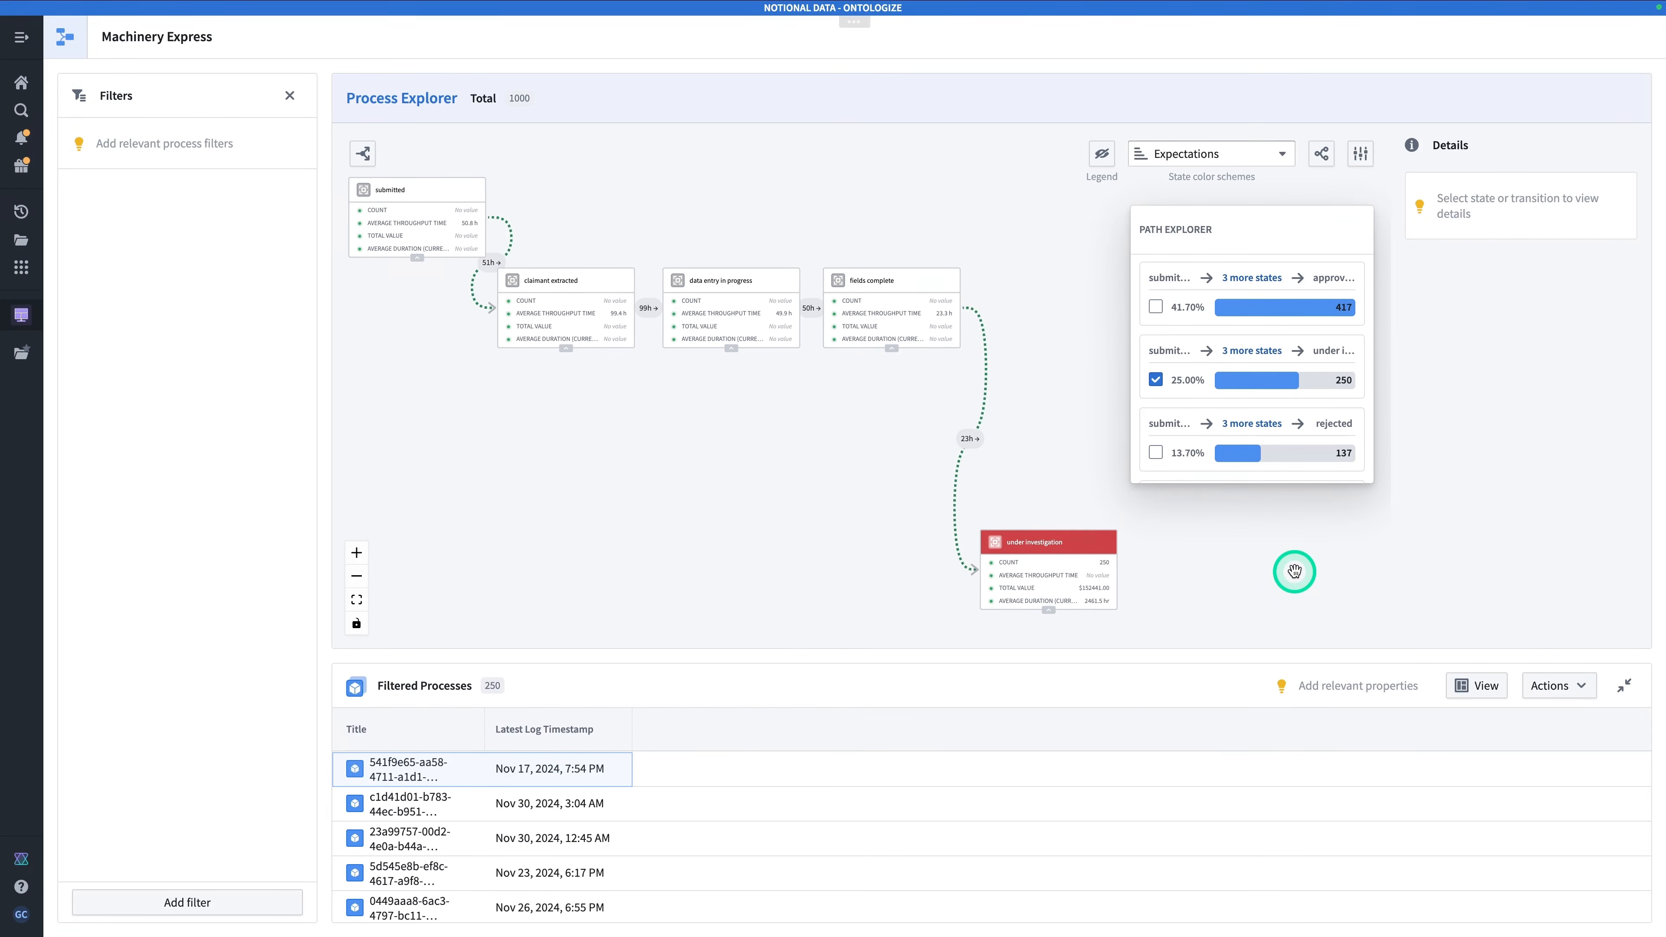
pyautogui.scroll(2, 1246, 544)
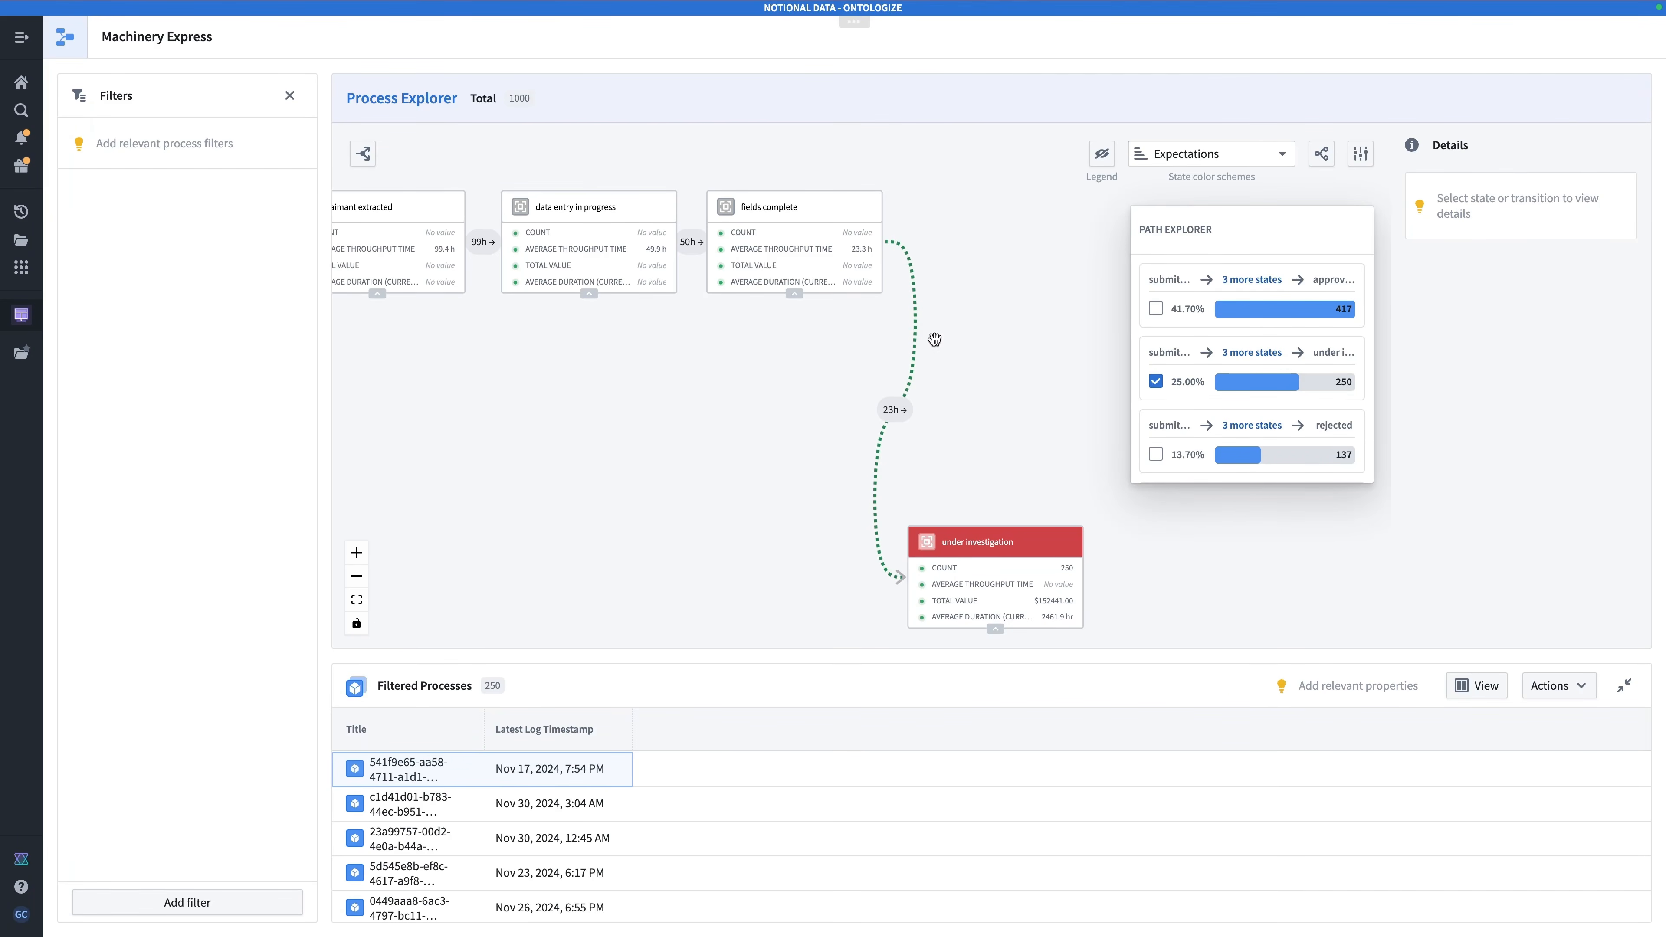
pyautogui.click(620, 380)
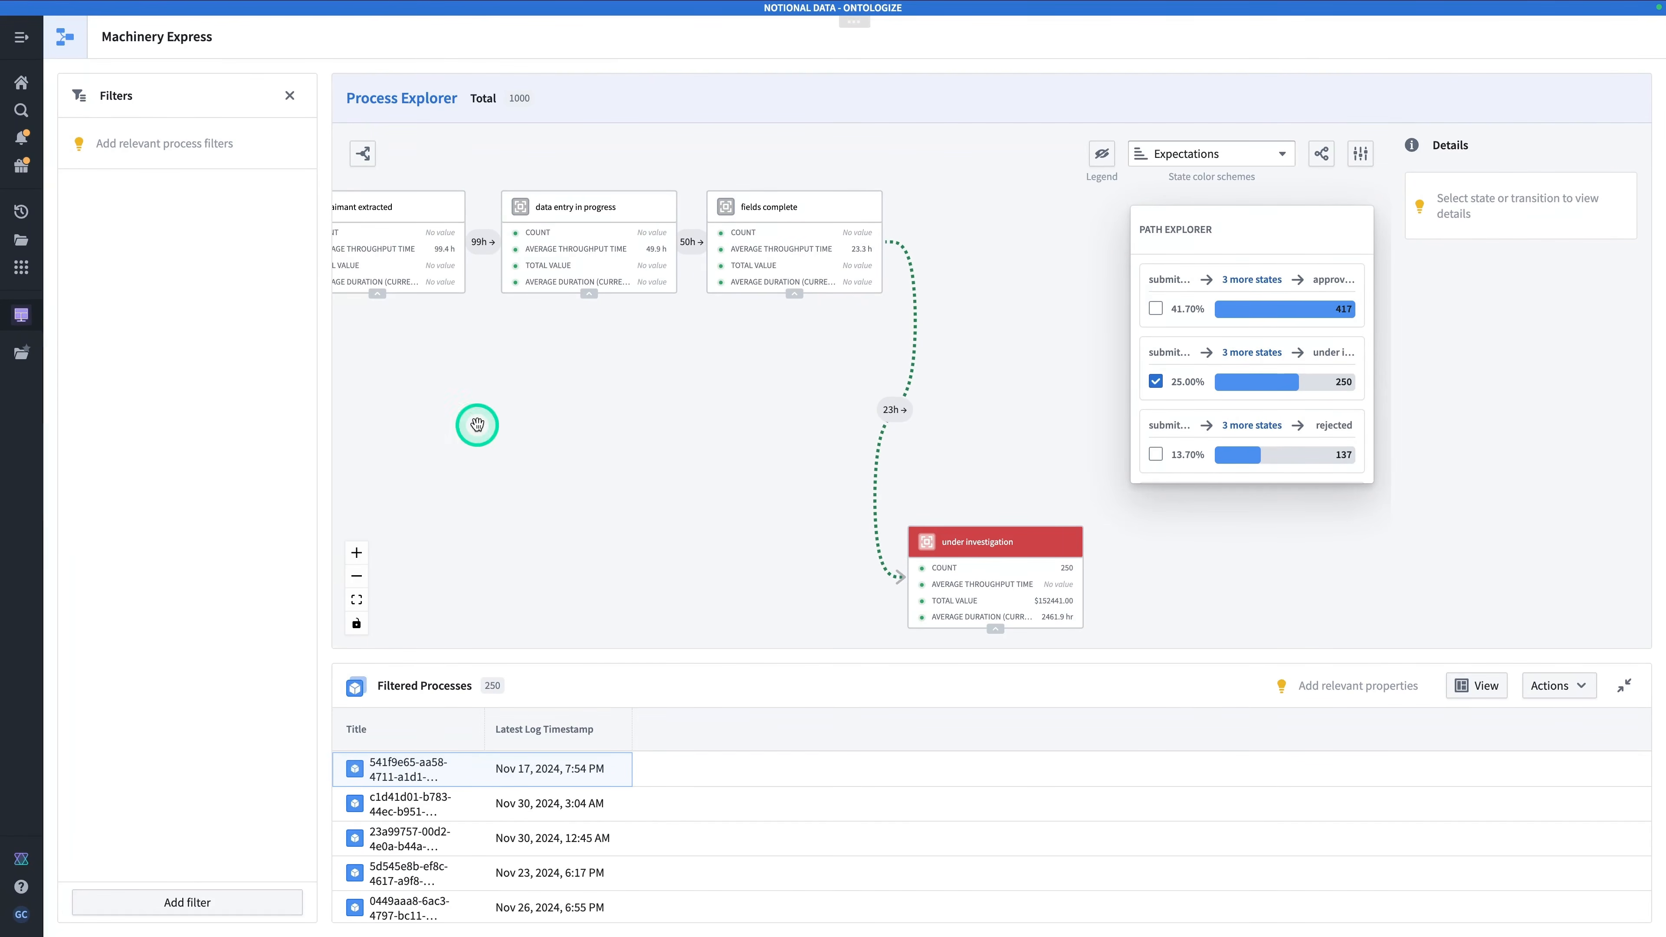
# Step: Add High Risk, Country and Value property filters, and restrict the processes to those with High Risk set to Yes
pyautogui.click(188, 902)
pyautogui.click(223, 815)
pyautogui.click(211, 903)
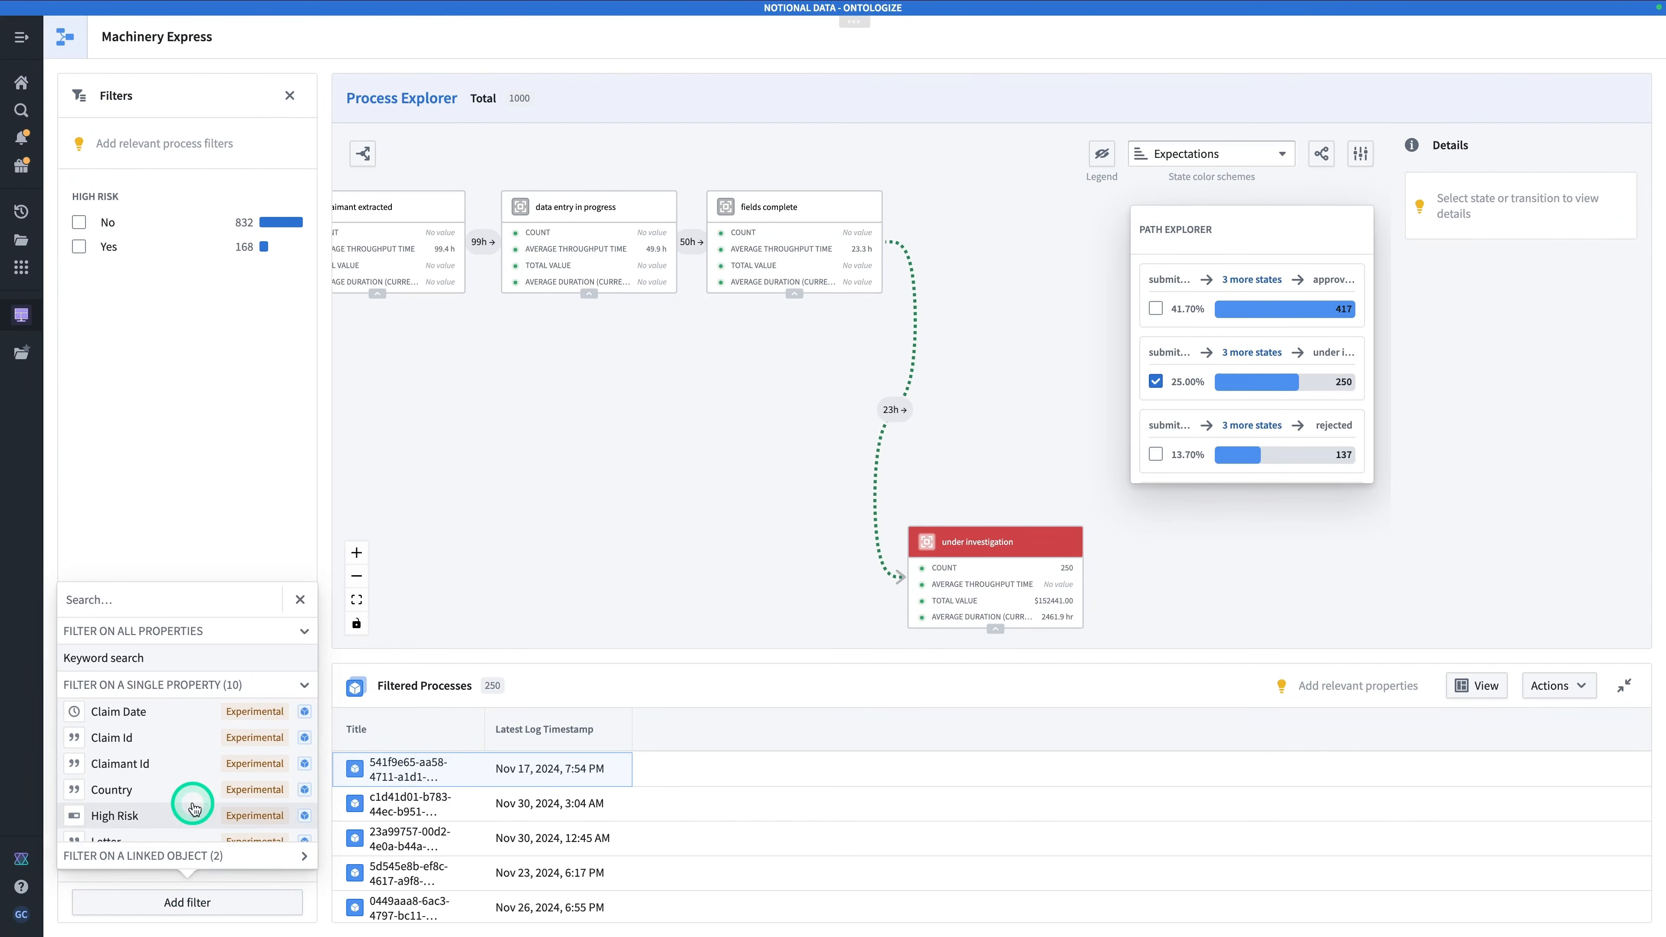
pyautogui.click(185, 789)
pyautogui.click(169, 902)
pyautogui.scroll(-3, 169, 829)
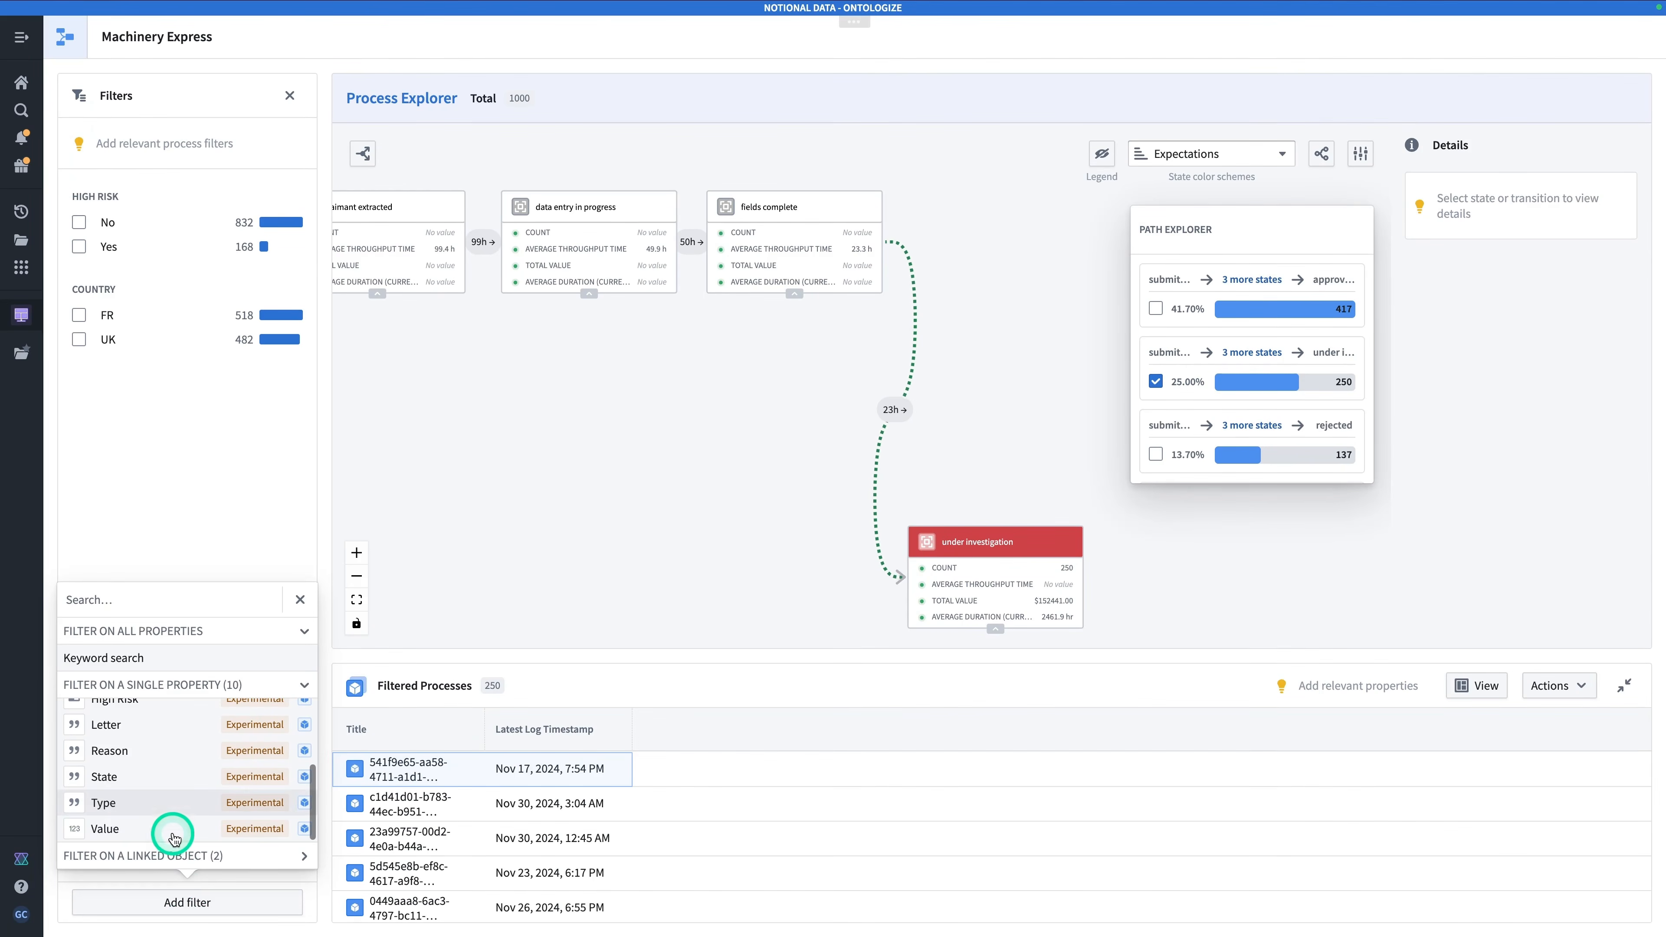
pyautogui.click(174, 845)
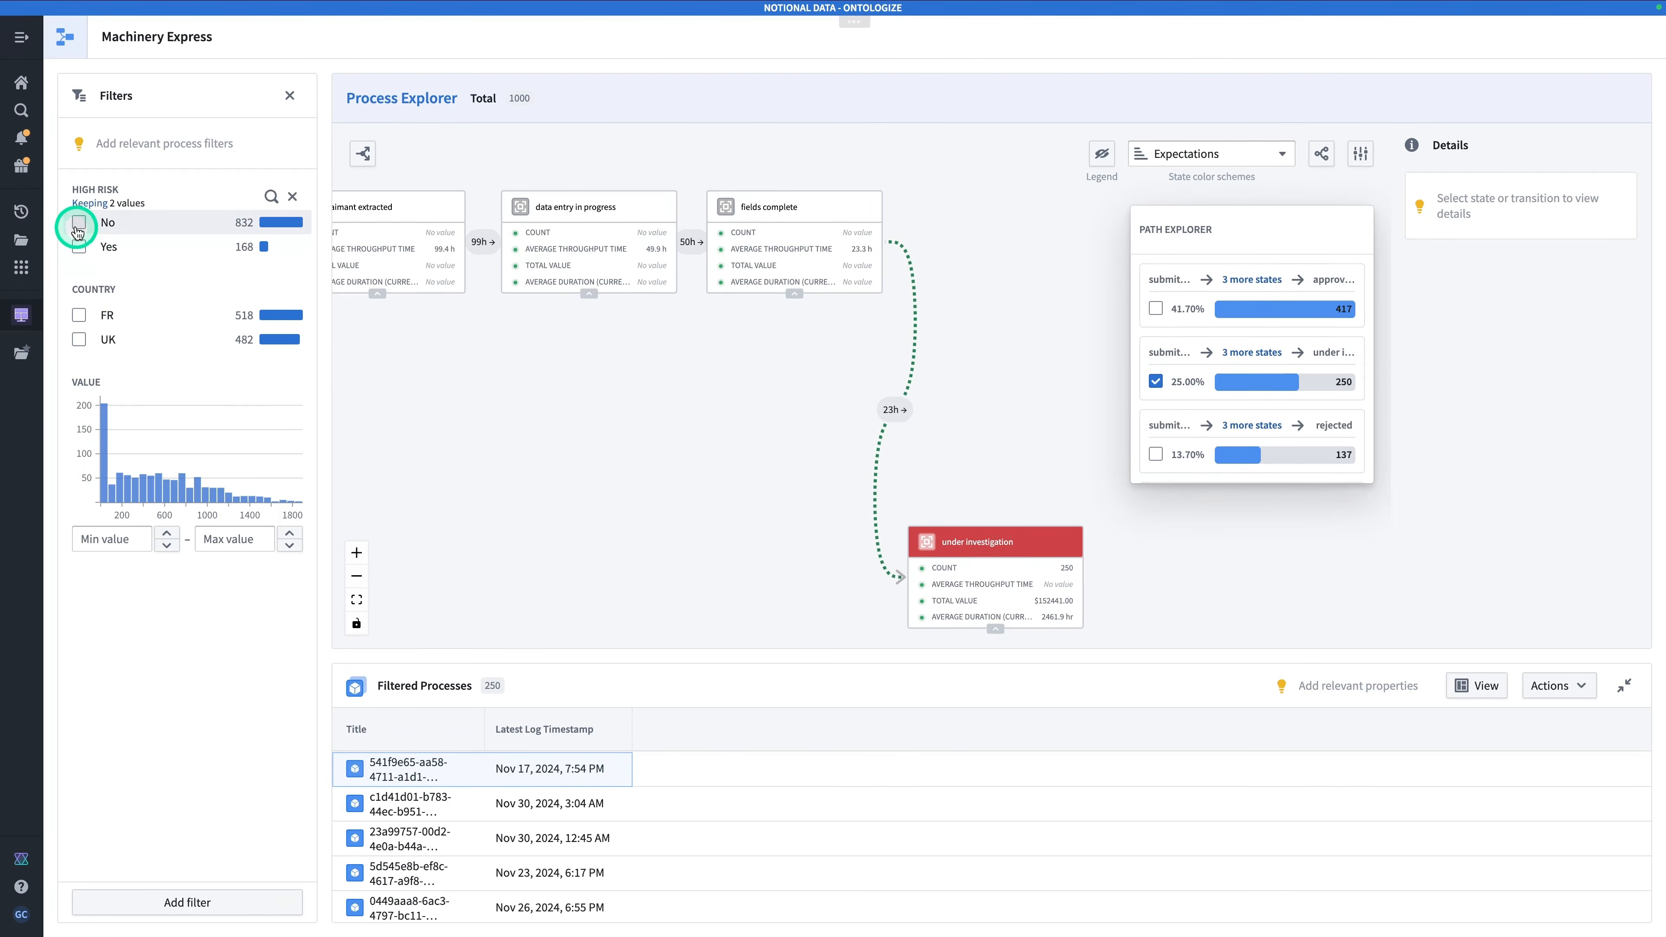
pyautogui.click(79, 247)
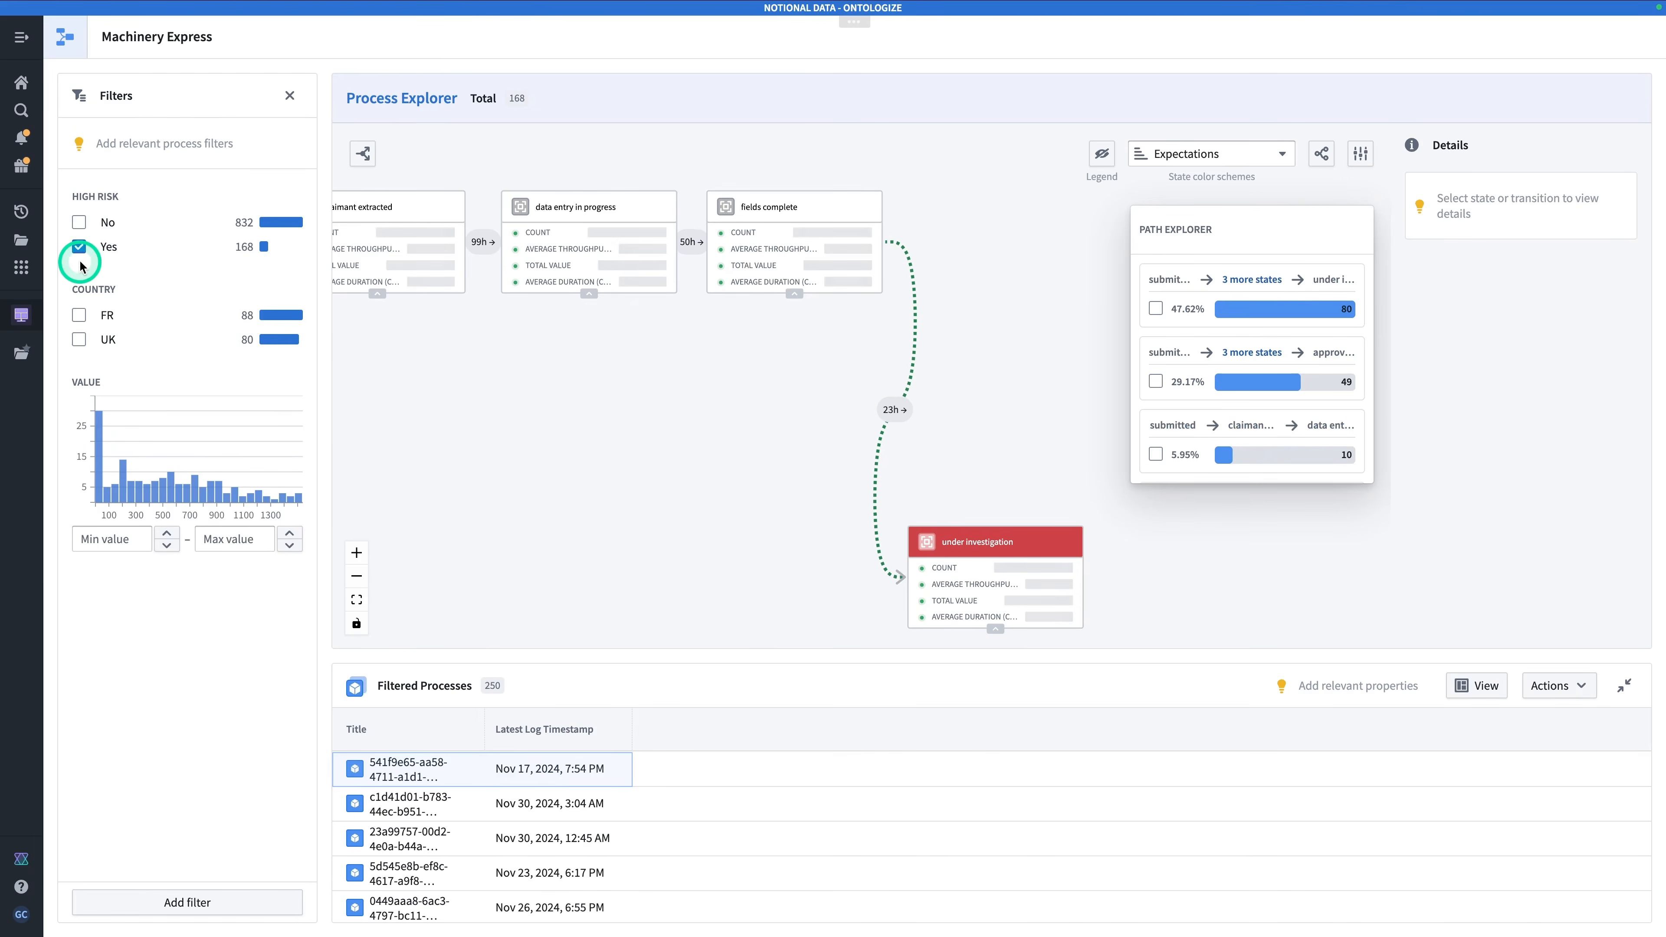
# Step: Restrict the high-risk processes to the country UK with a minimum value of 250
pyautogui.click(78, 339)
pyautogui.click(124, 538)
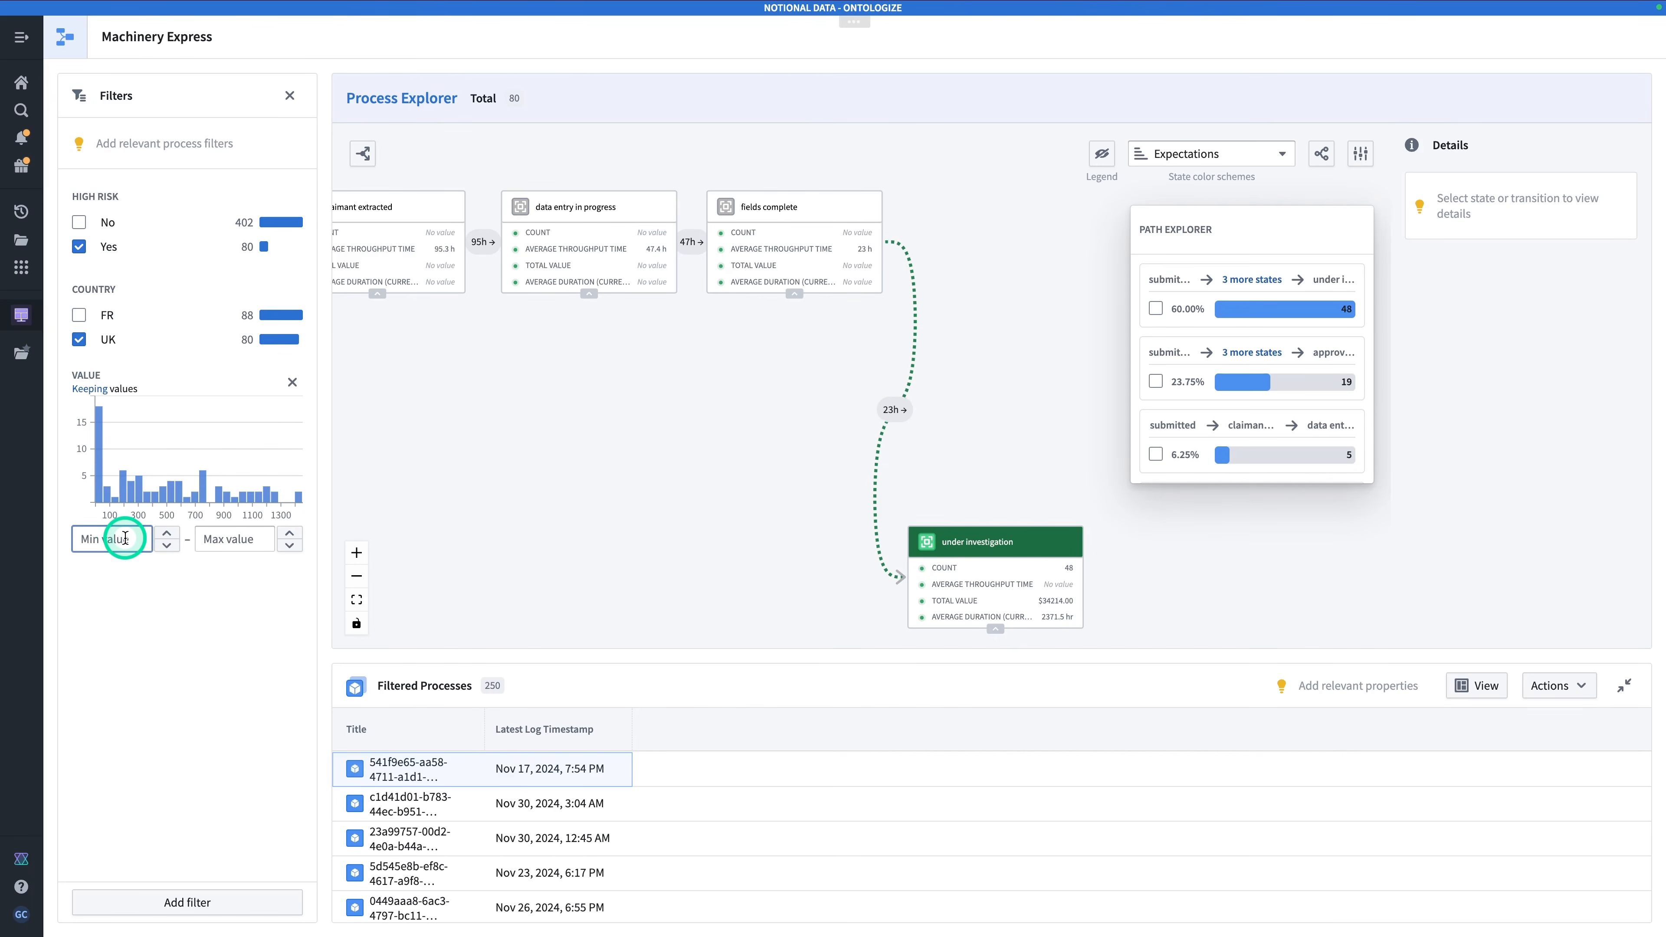
pyautogui.write('250')
pyautogui.press('Return')
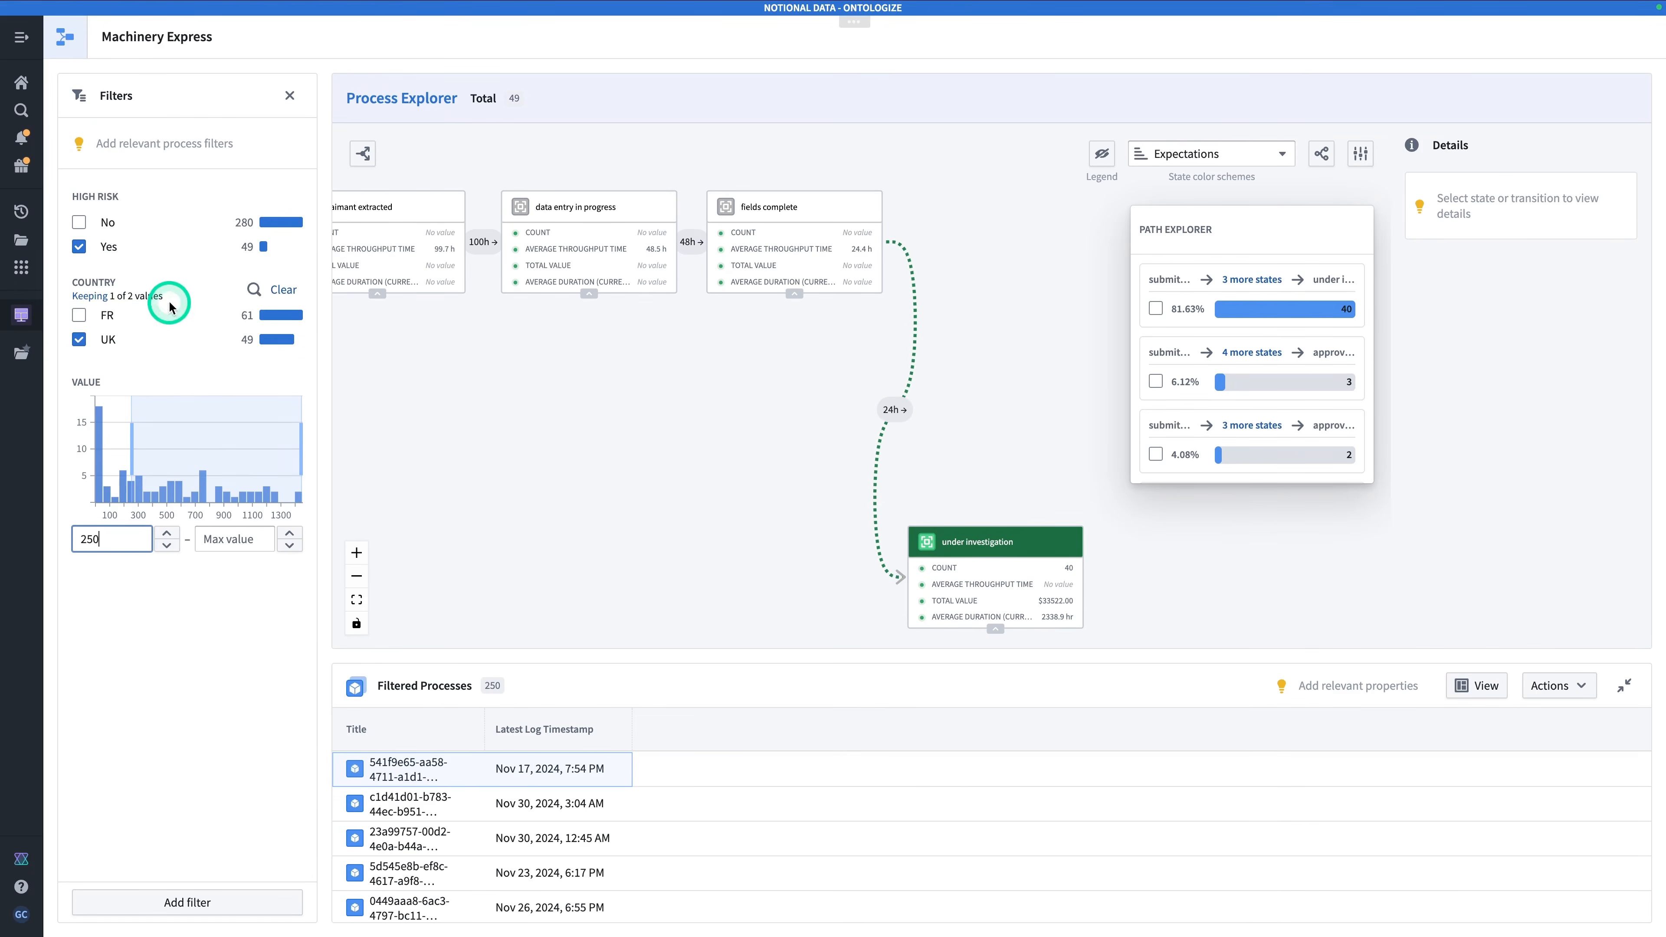
# Step: Switch the country filter from UK to FR and set the minimum value to 500
pyautogui.click(78, 320)
pyautogui.click(78, 339)
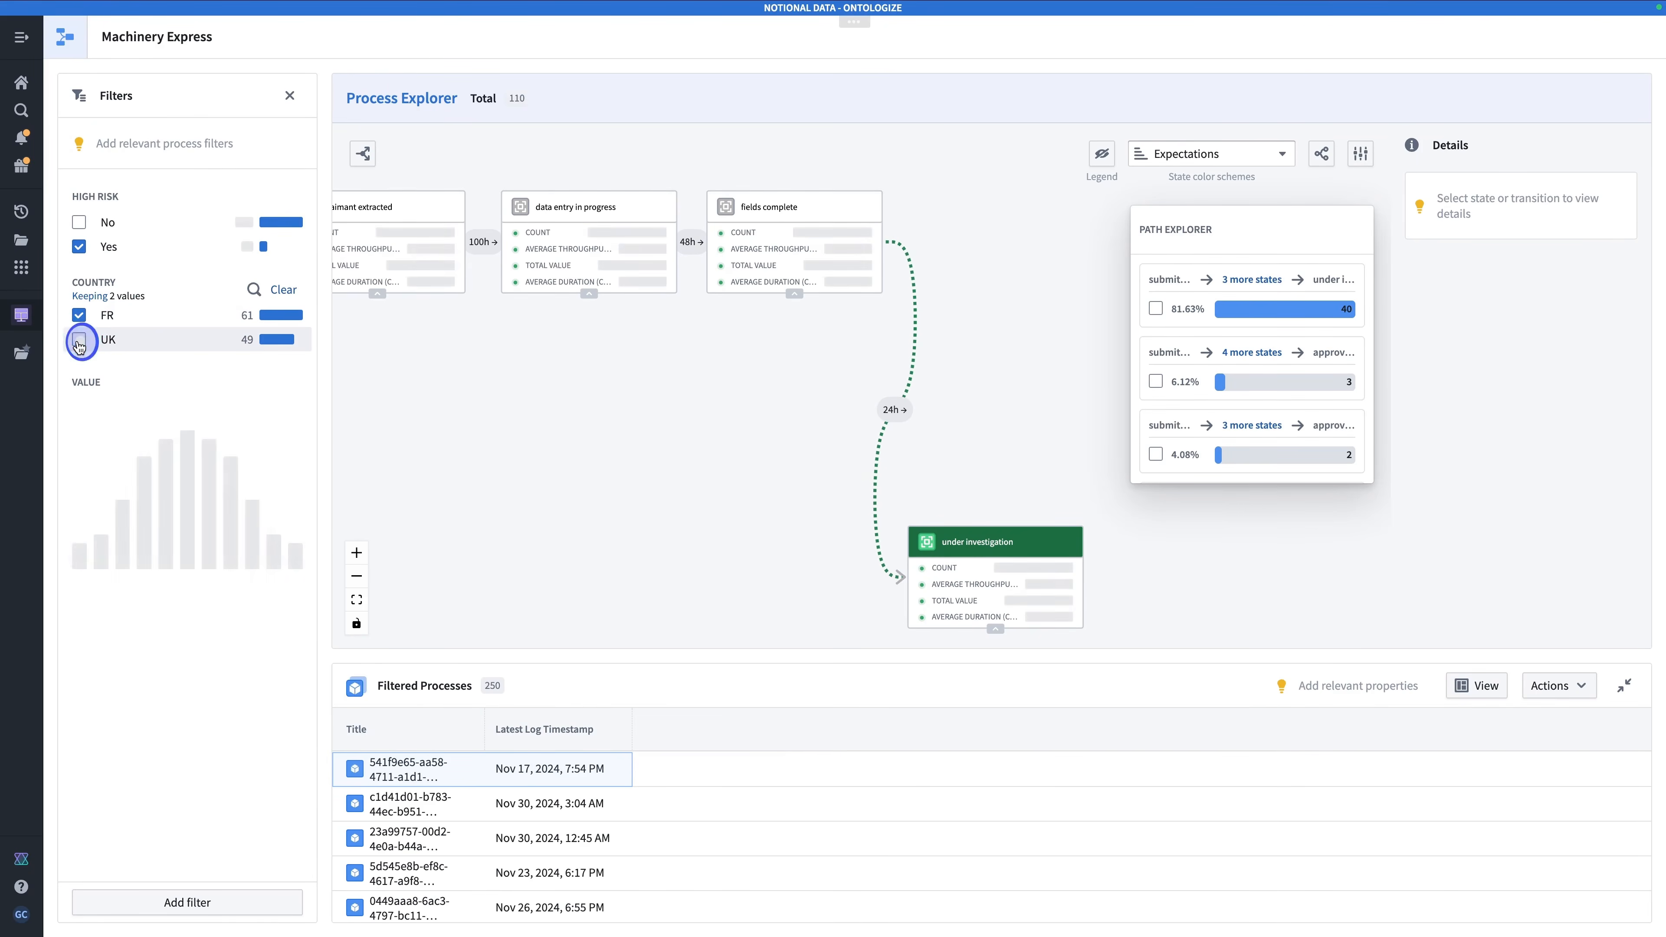
pyautogui.doubleClick(129, 535)
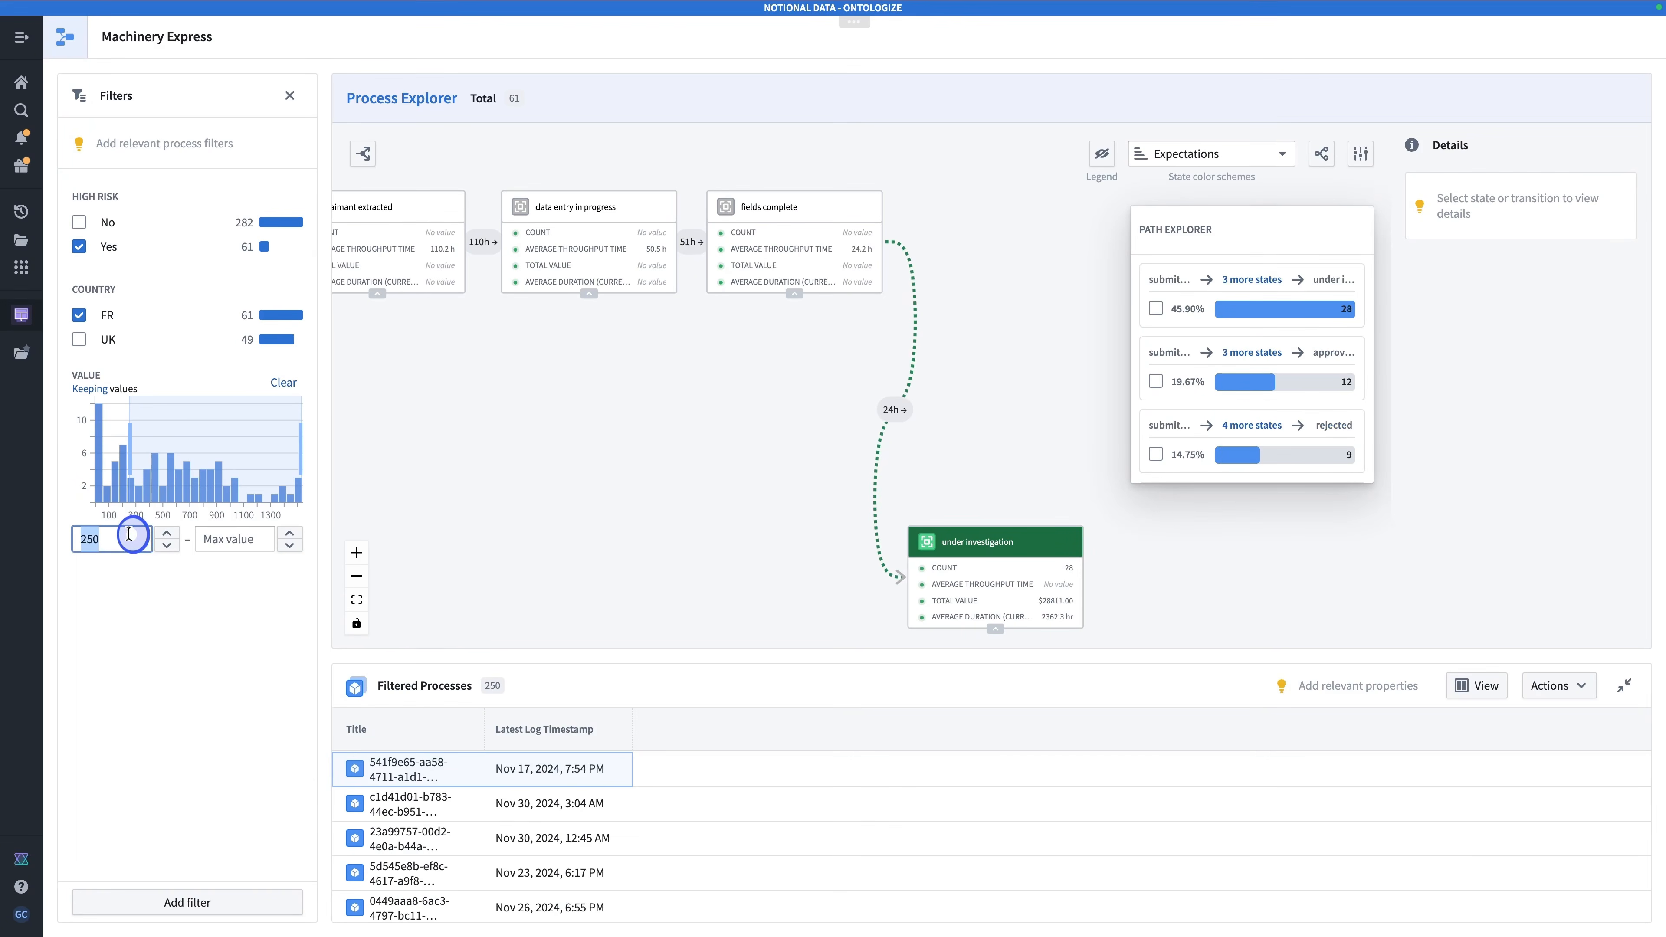
pyautogui.write('500')
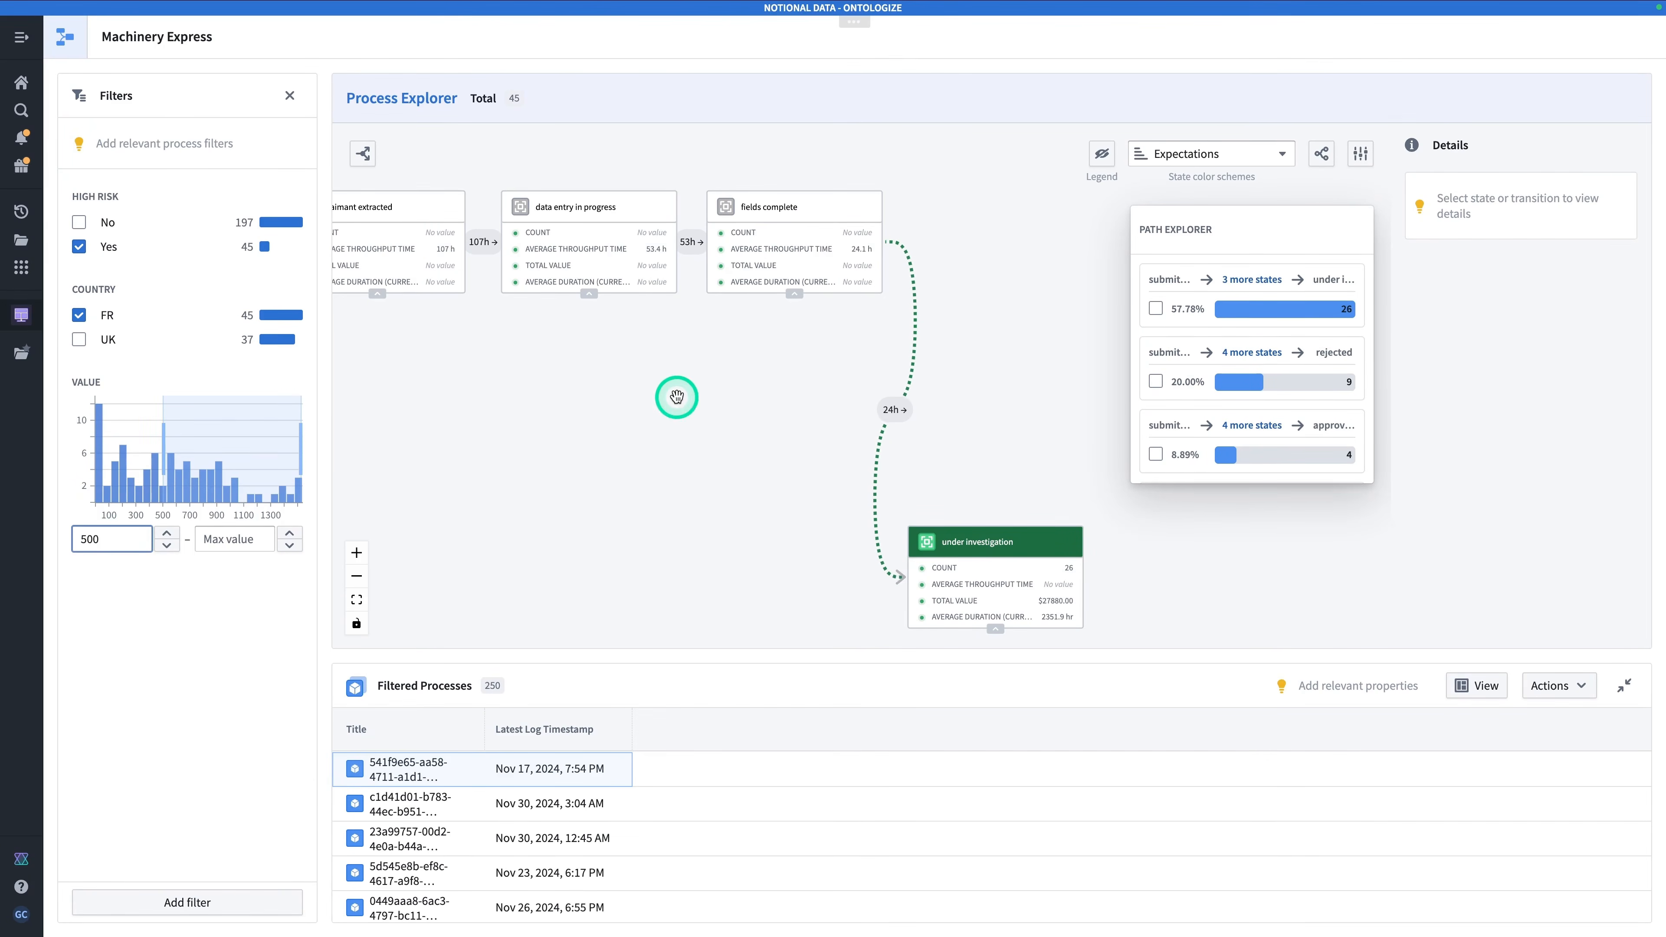
pyautogui.click(629, 469)
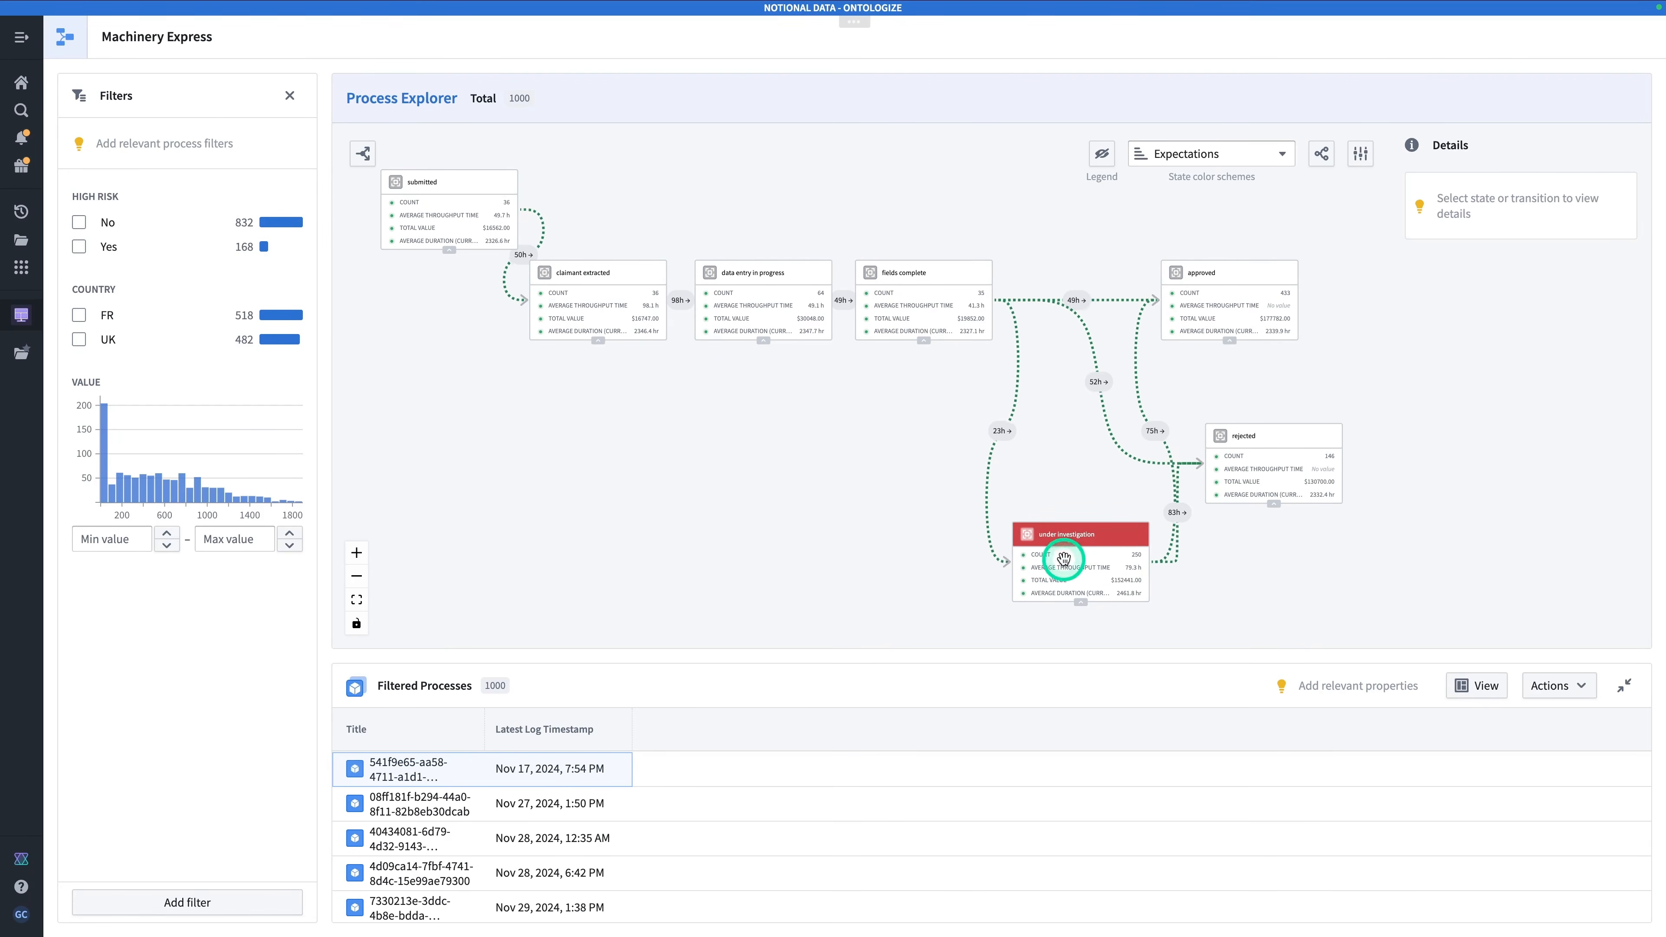
# Step: Start a new automation from the under investigation state in the process graph
pyautogui.rightClick(1108, 541)
pyautogui.click(959, 574)
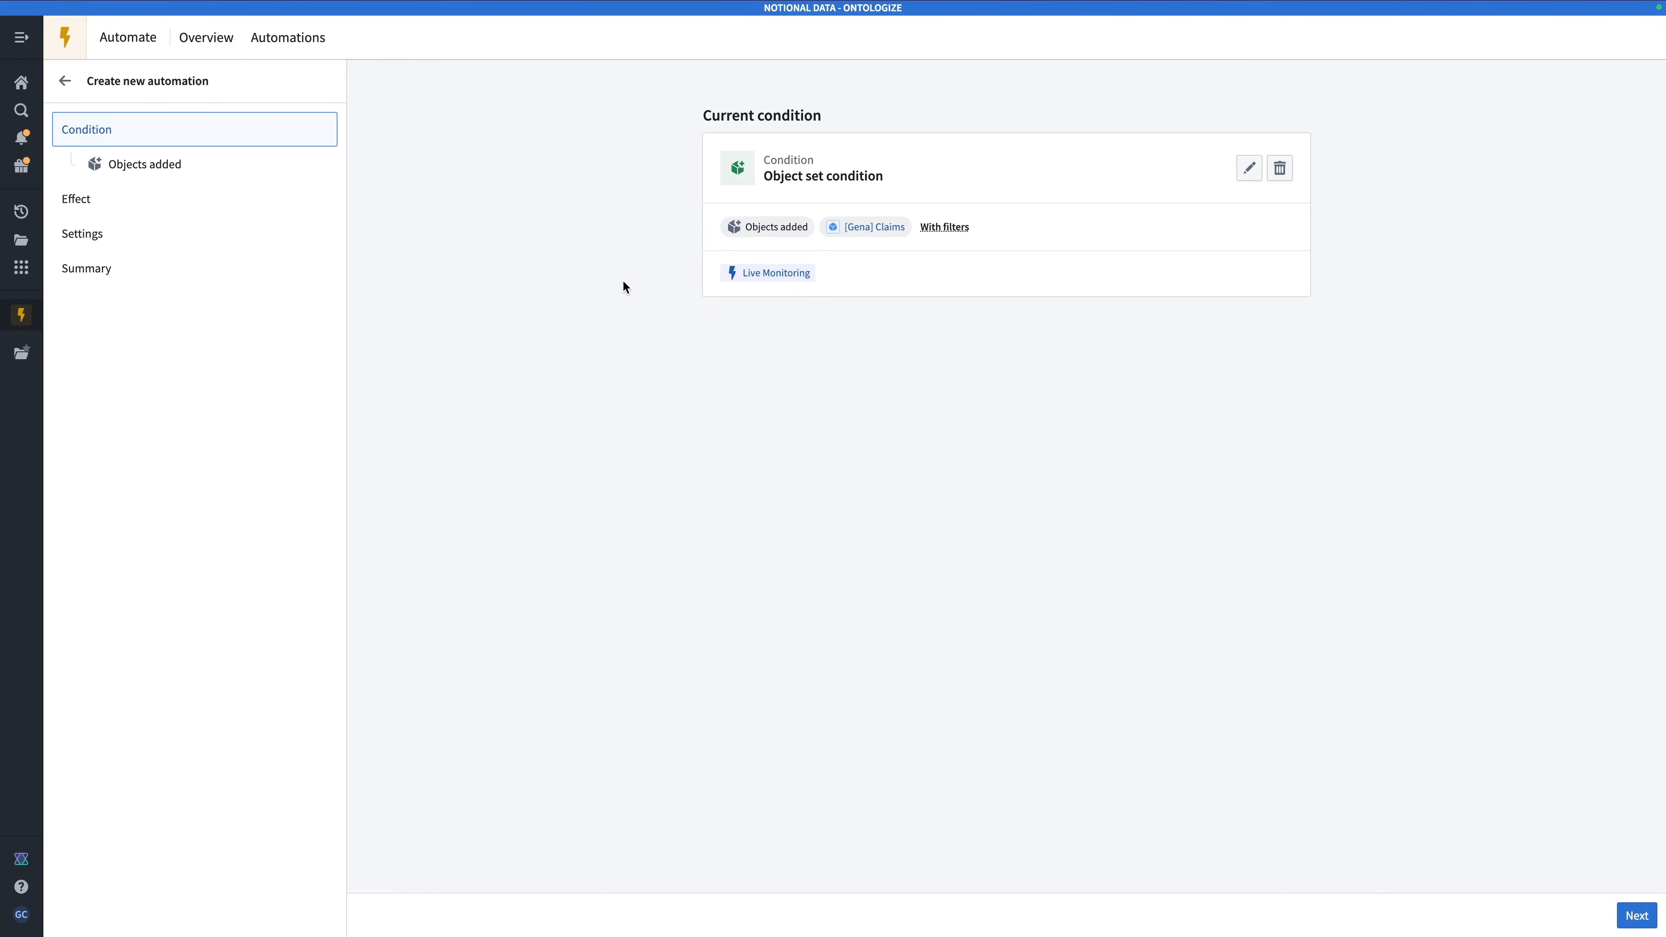
pyautogui.click(1139, 349)
# Step: Edit the automation's object set condition, adding a filter that keeps claims with High Risk set to No
pyautogui.click(1246, 172)
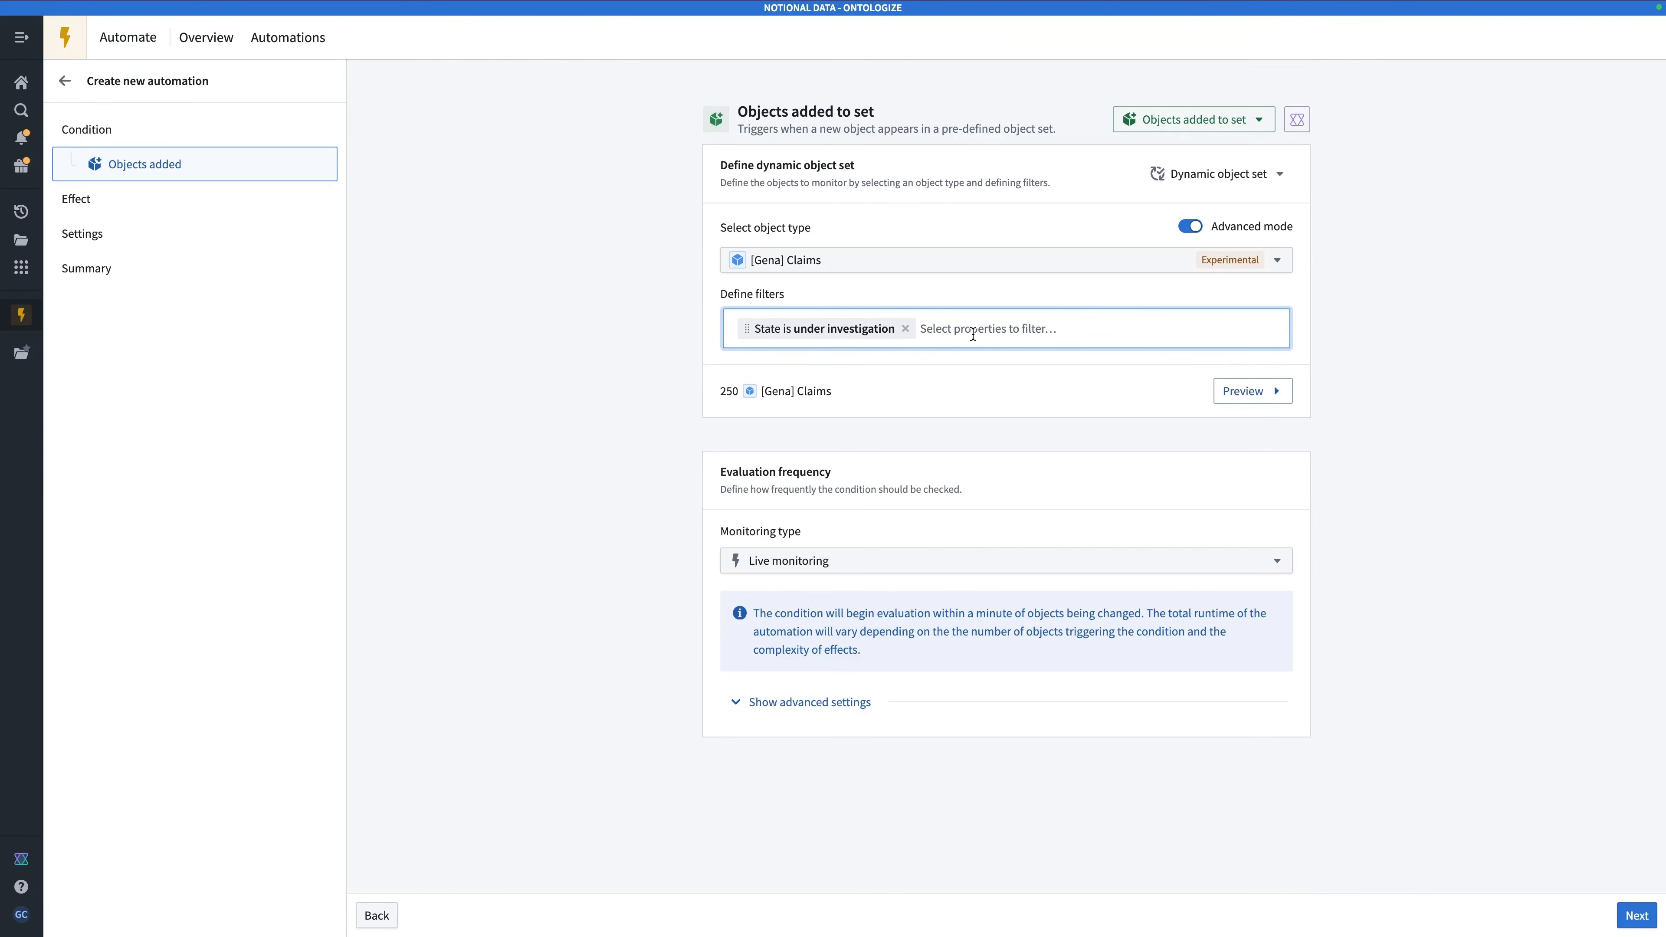
pyautogui.write('high')
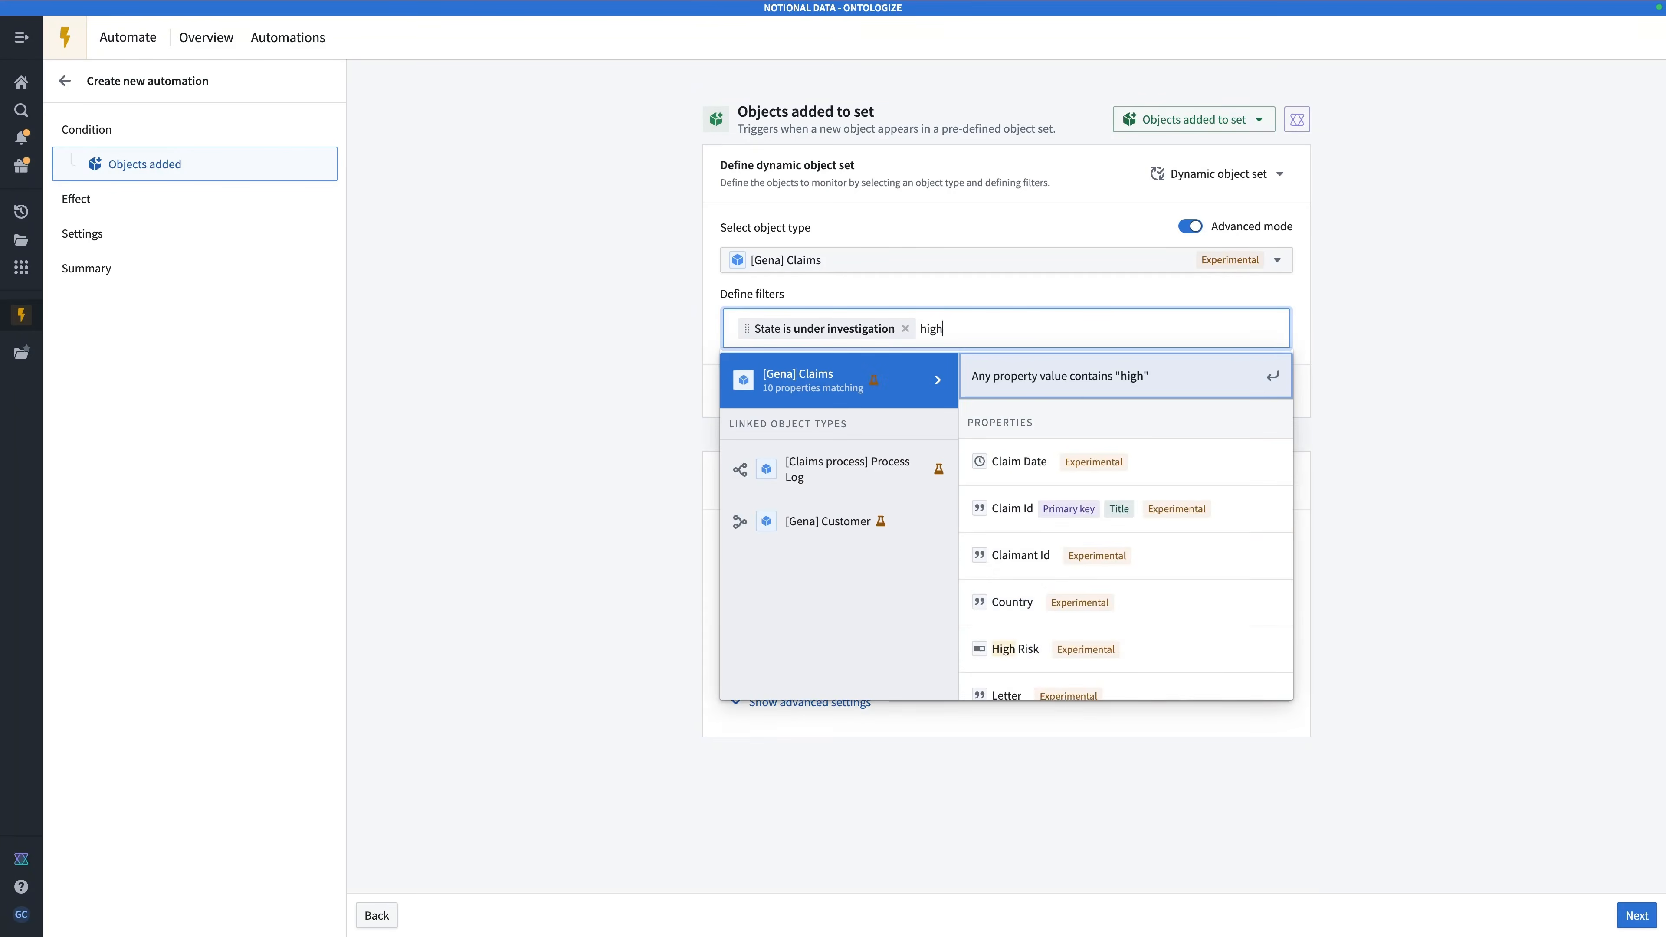
pyautogui.click(1154, 476)
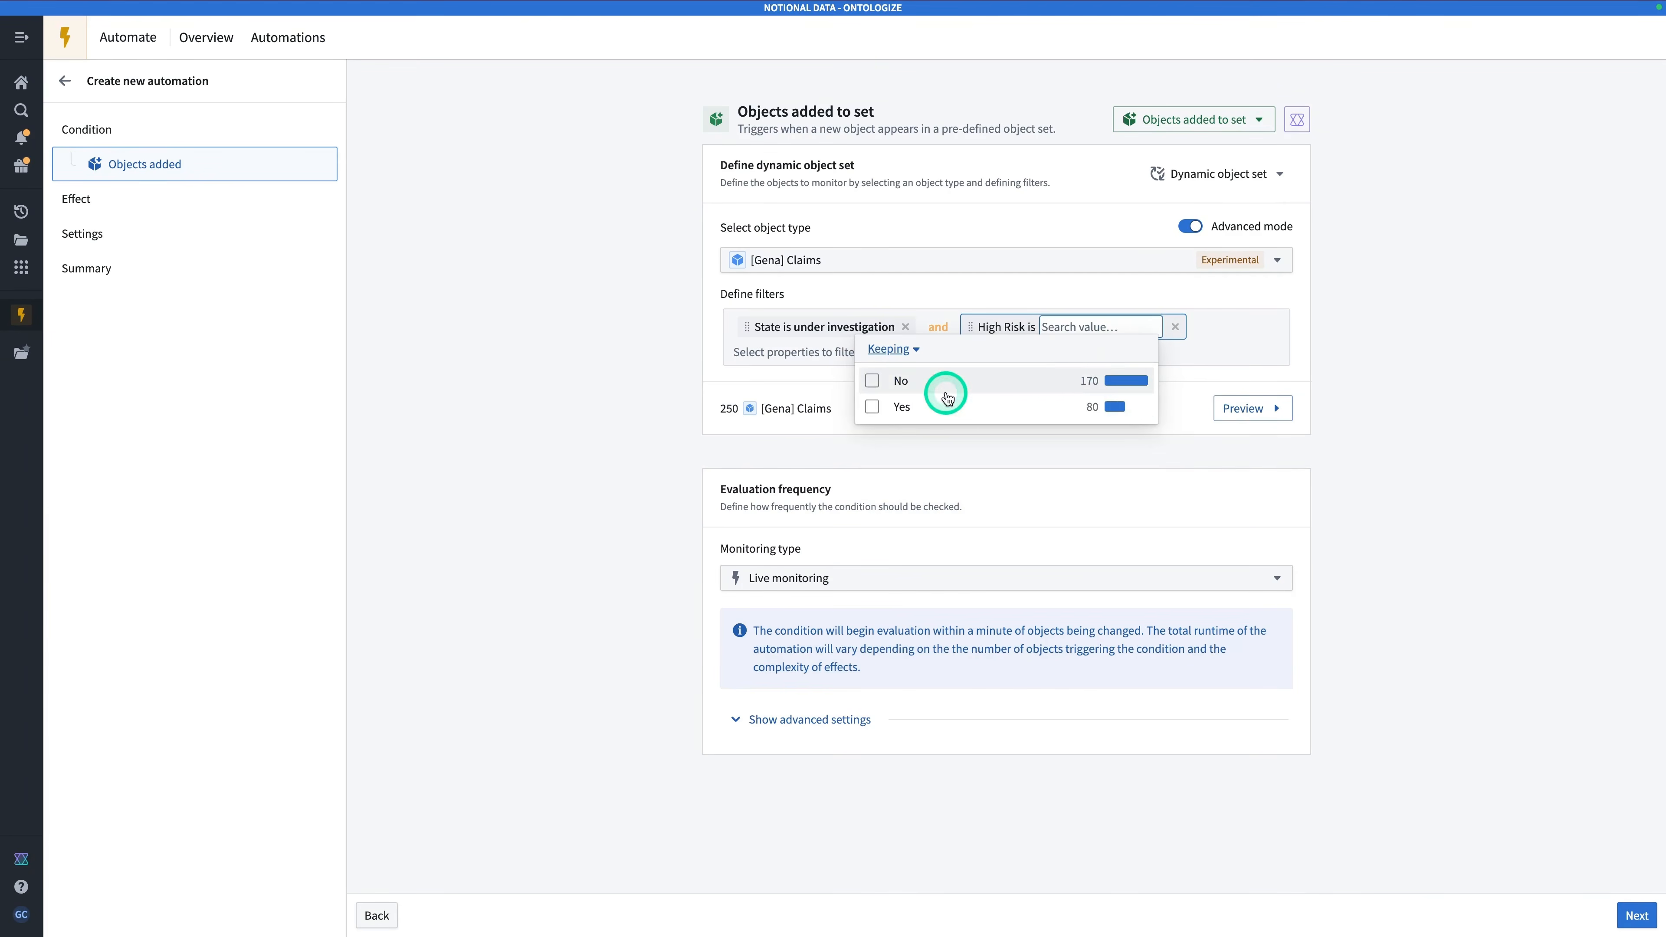
pyautogui.click(924, 381)
pyautogui.click(1464, 499)
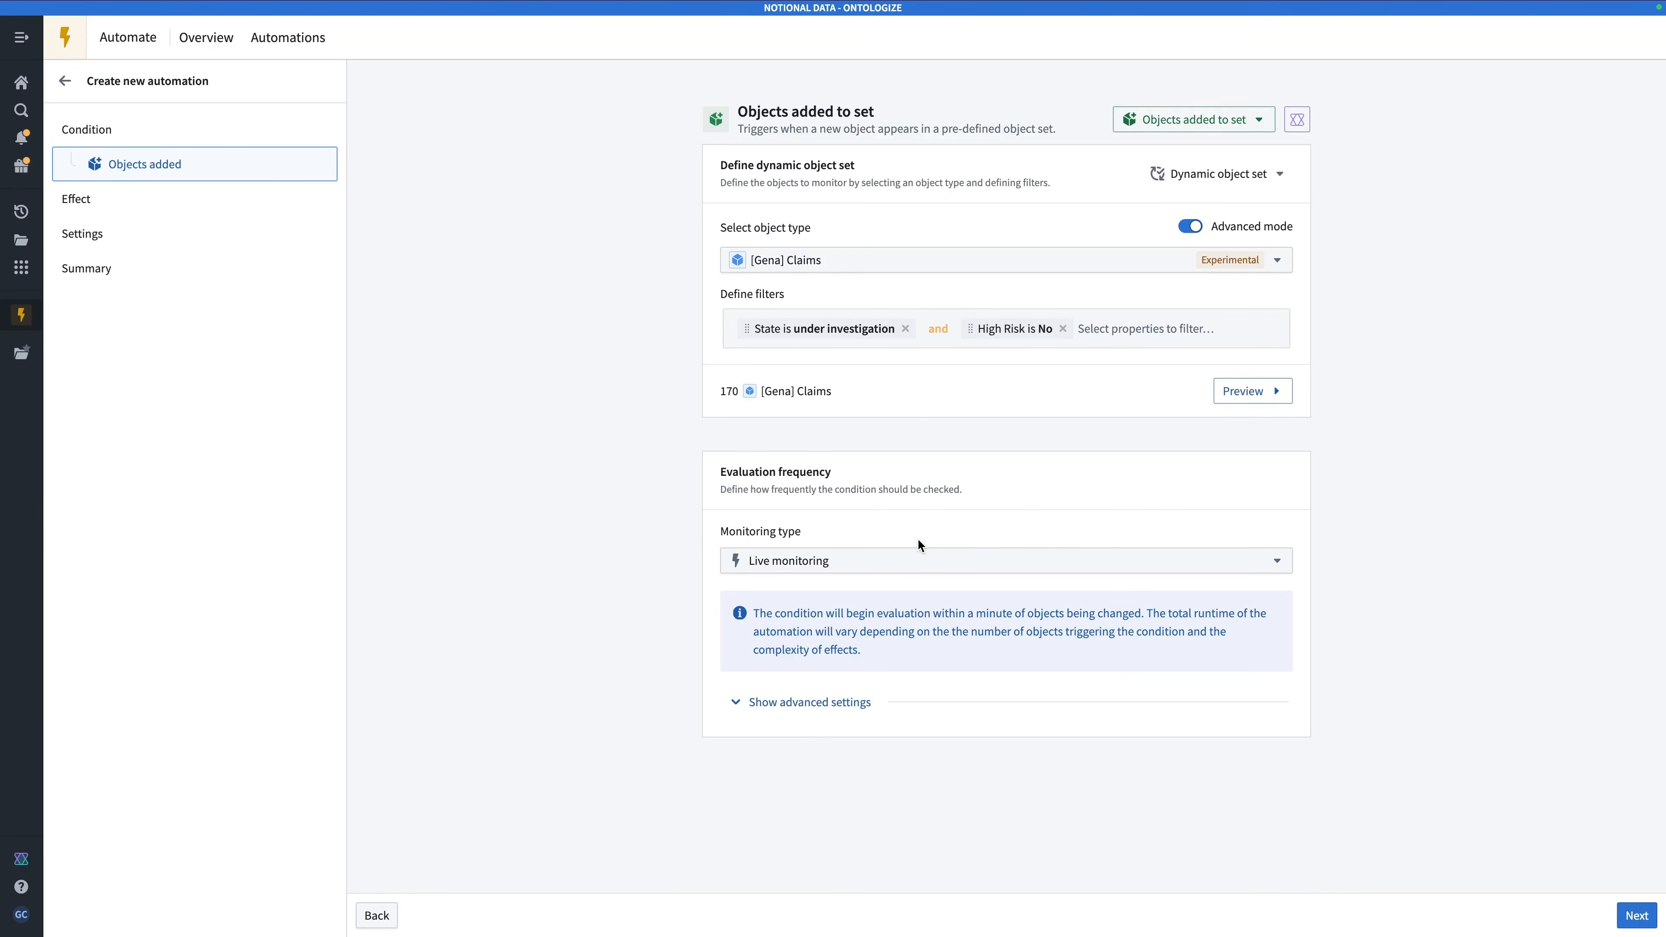
# Step: Add a notification effect to the automation and choose your own user account as the static recipient
pyautogui.click(1630, 922)
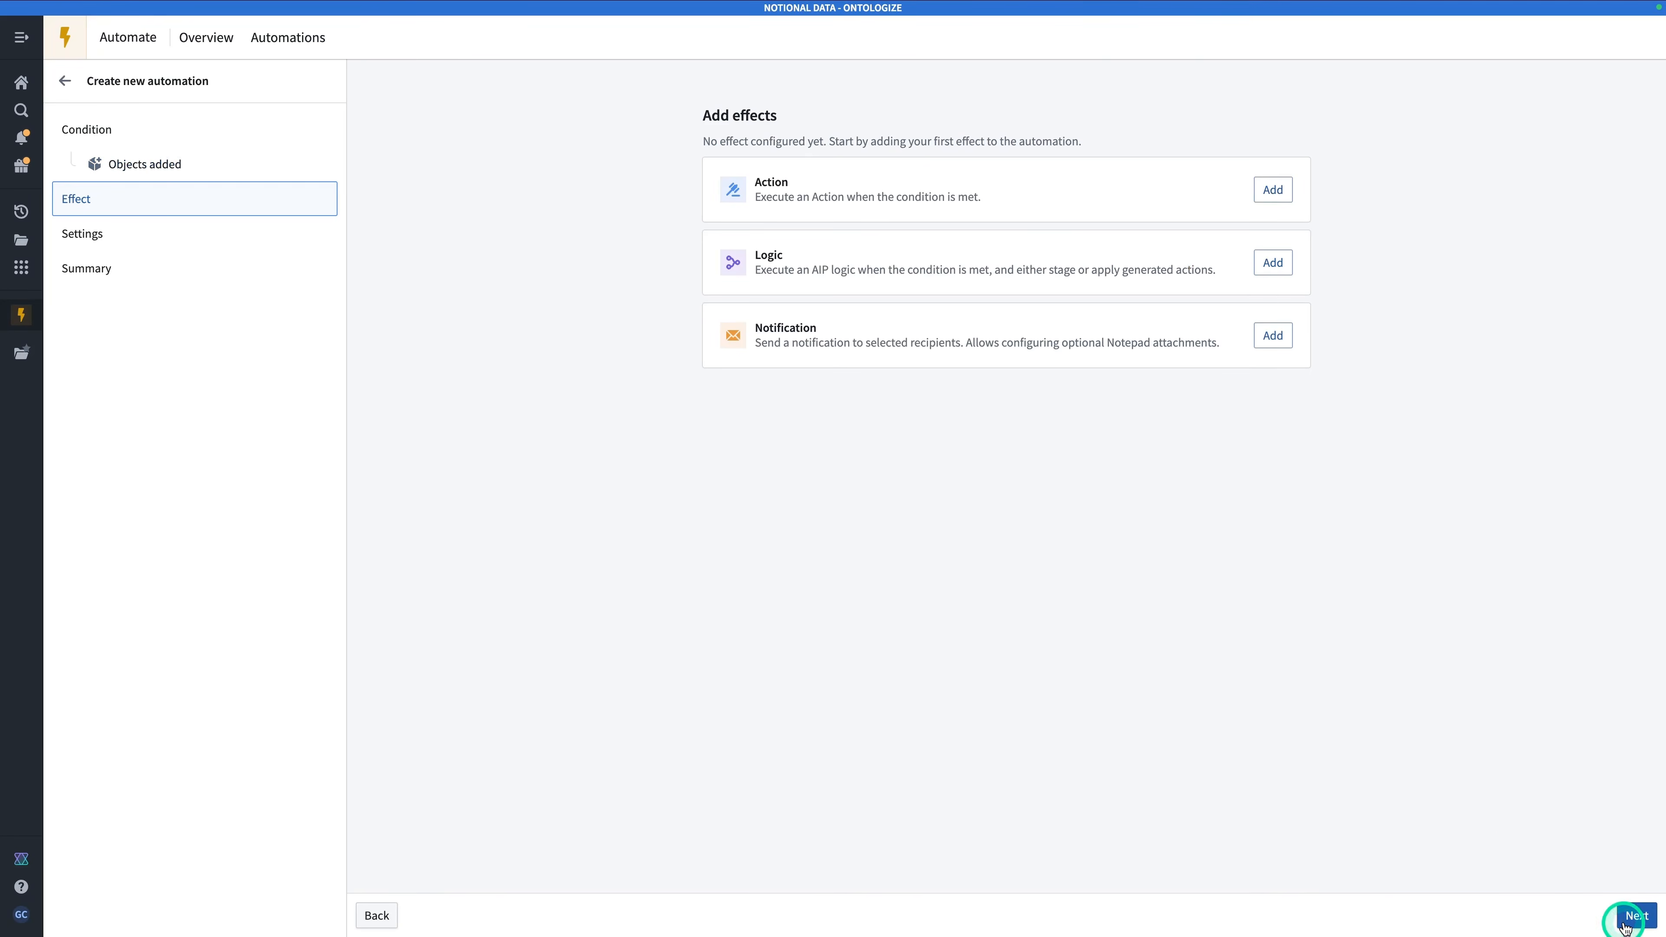
pyautogui.click(1272, 336)
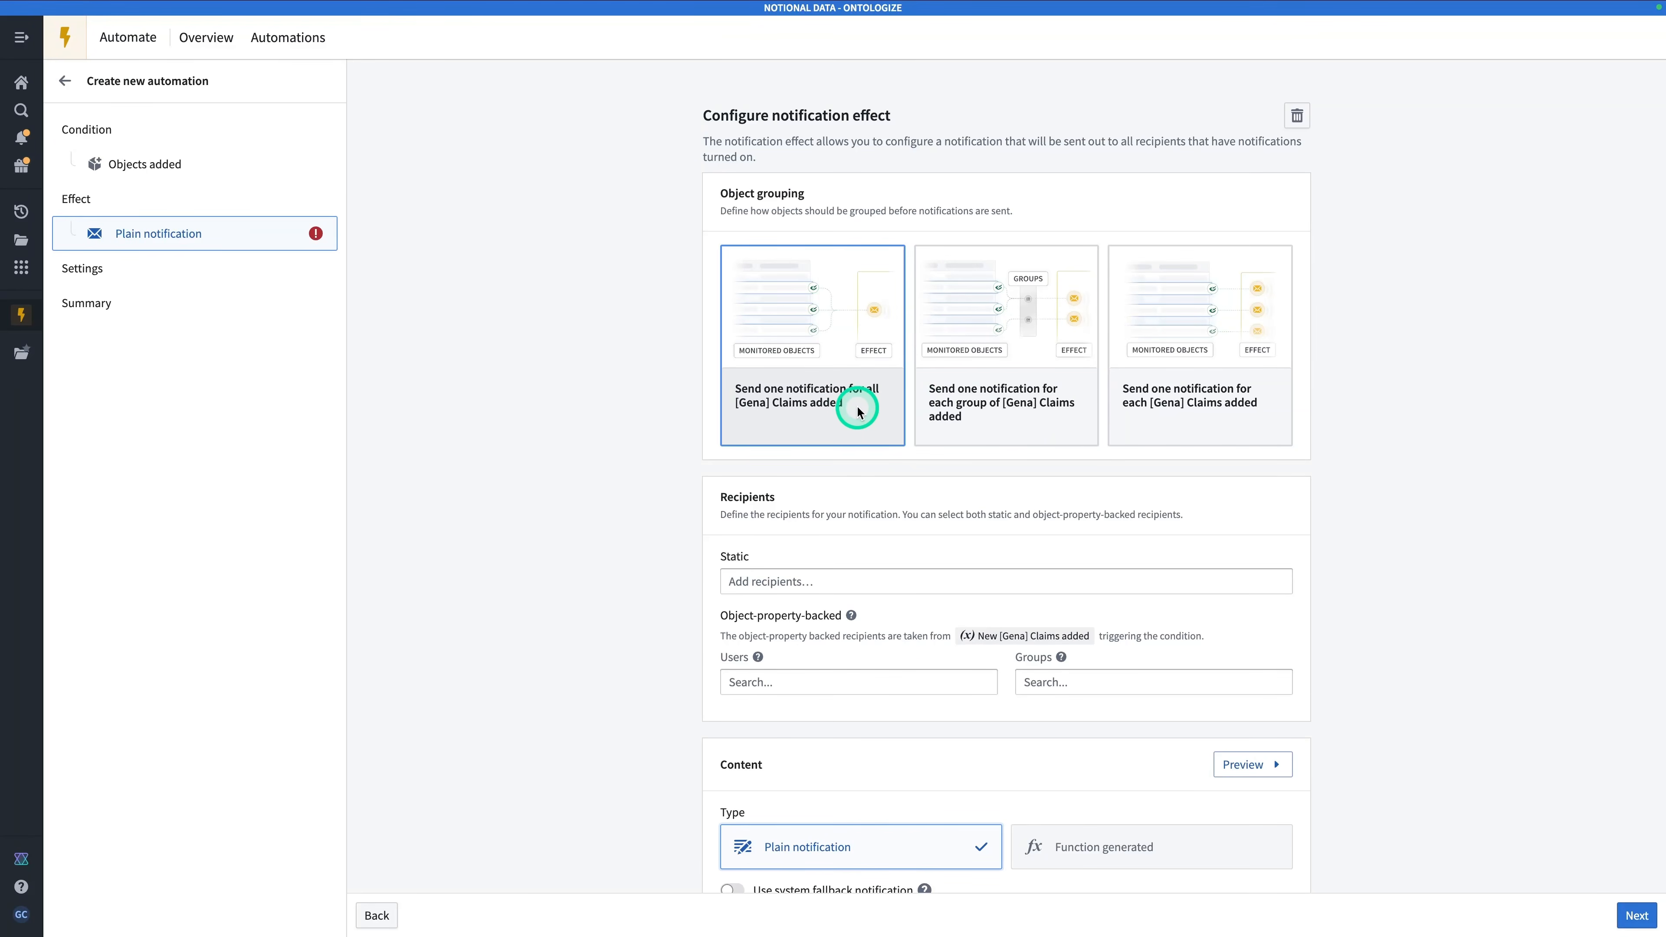
pyautogui.scroll(-1, 853, 408)
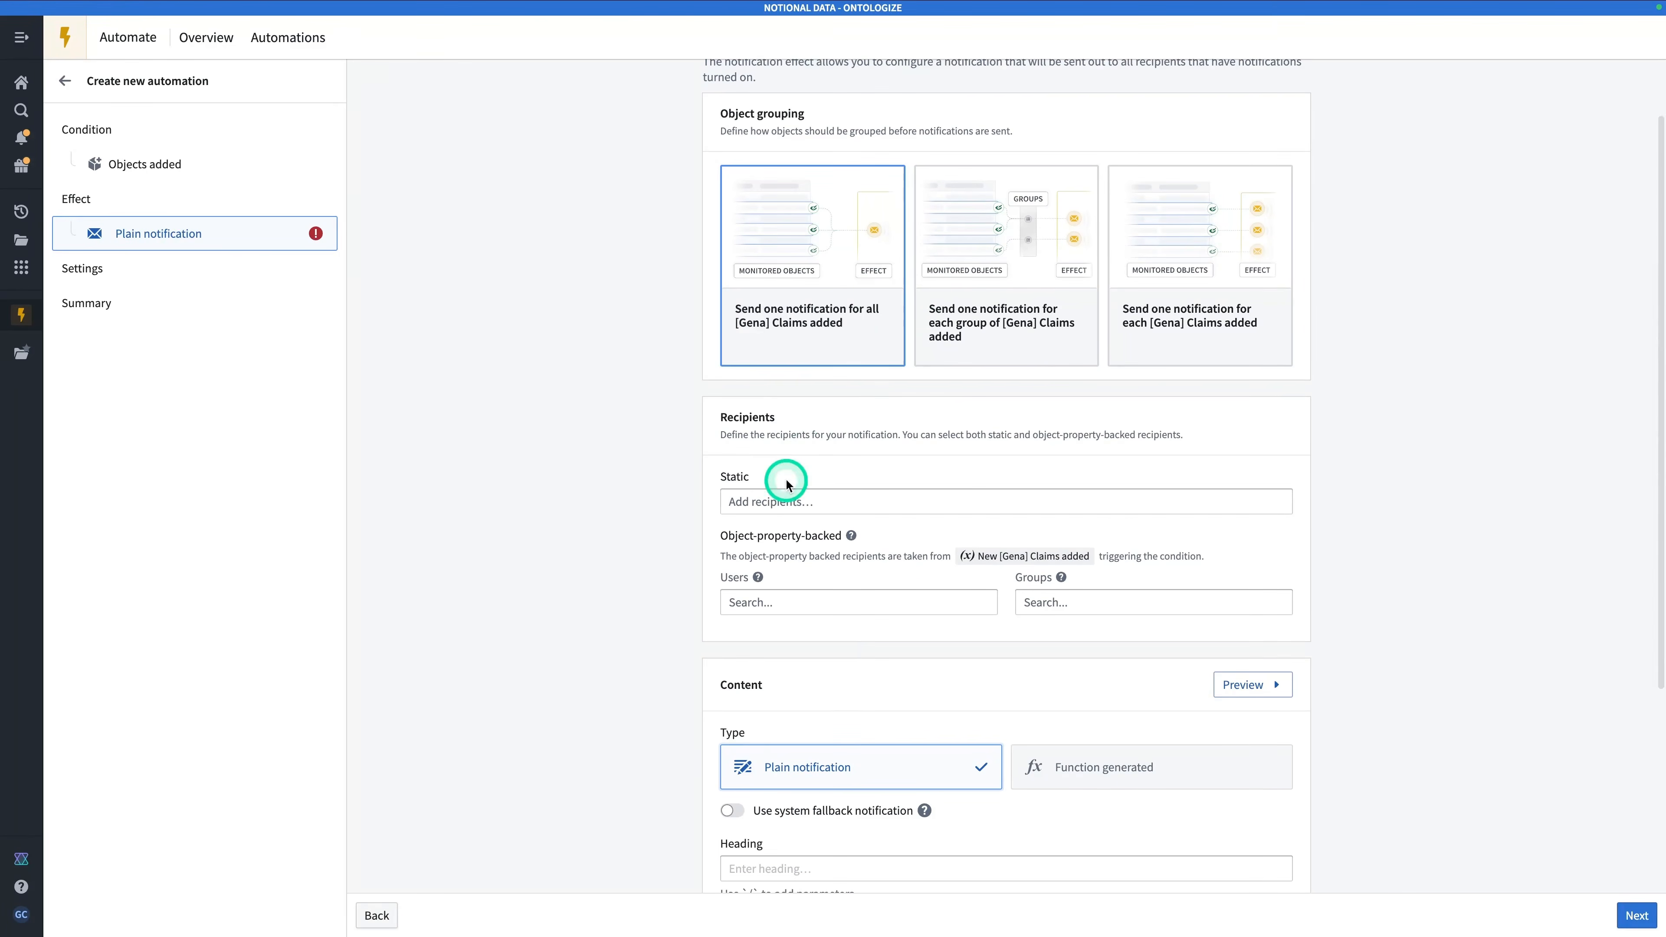
pyautogui.click(783, 511)
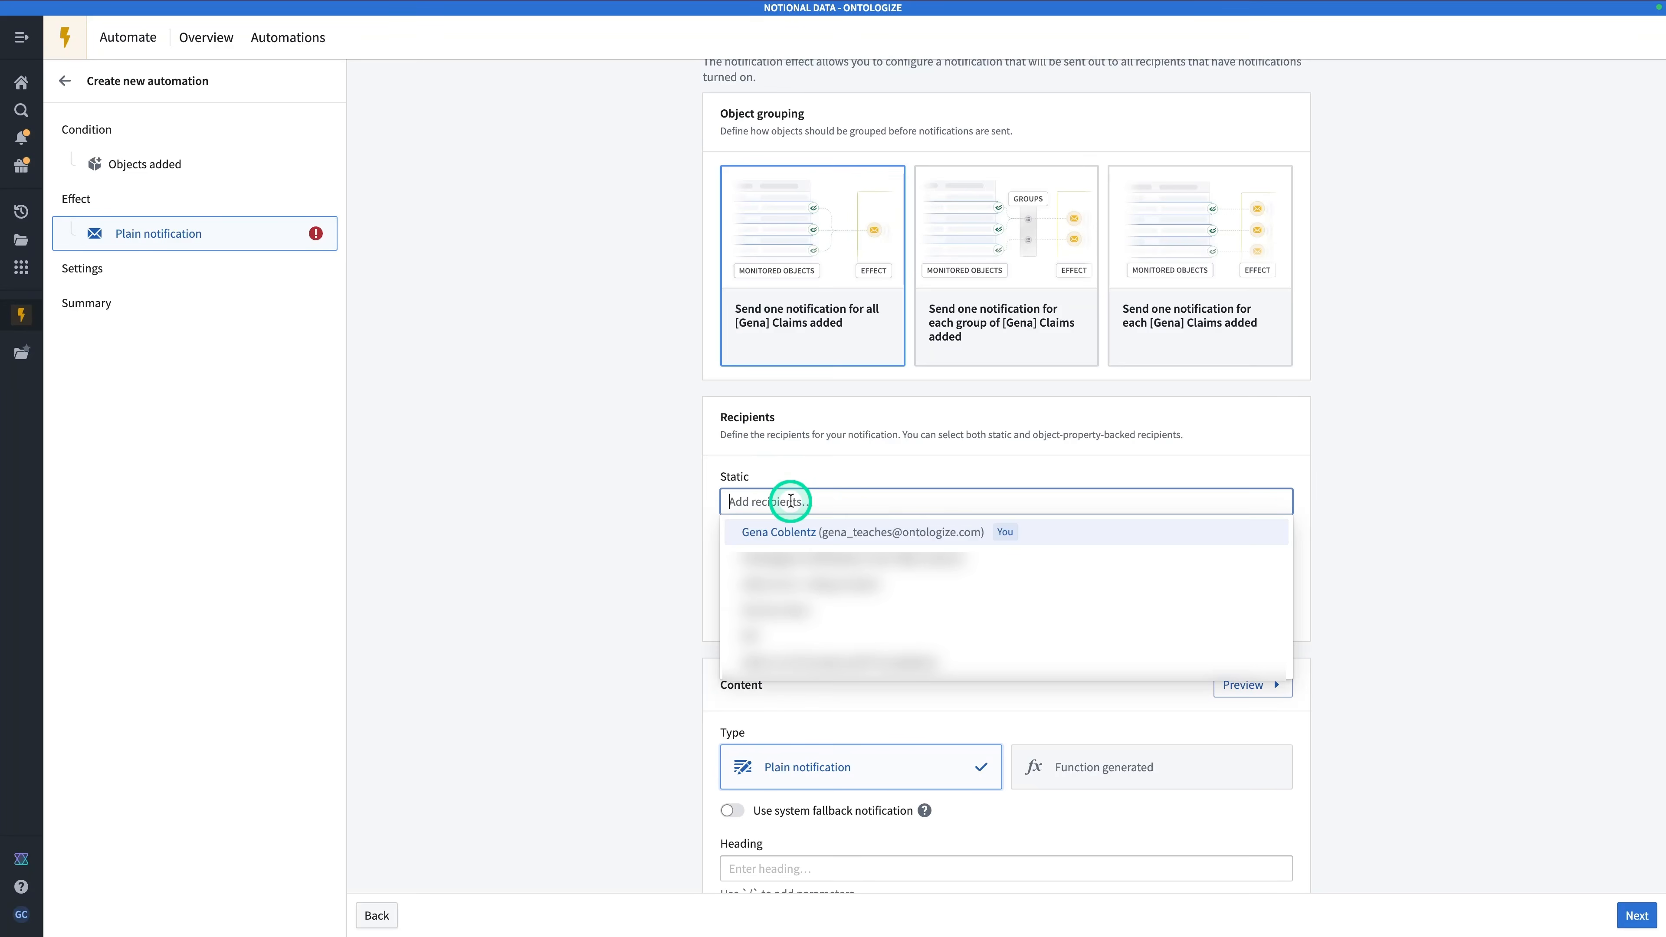
pyautogui.click(846, 532)
pyautogui.scroll(-4, 833, 614)
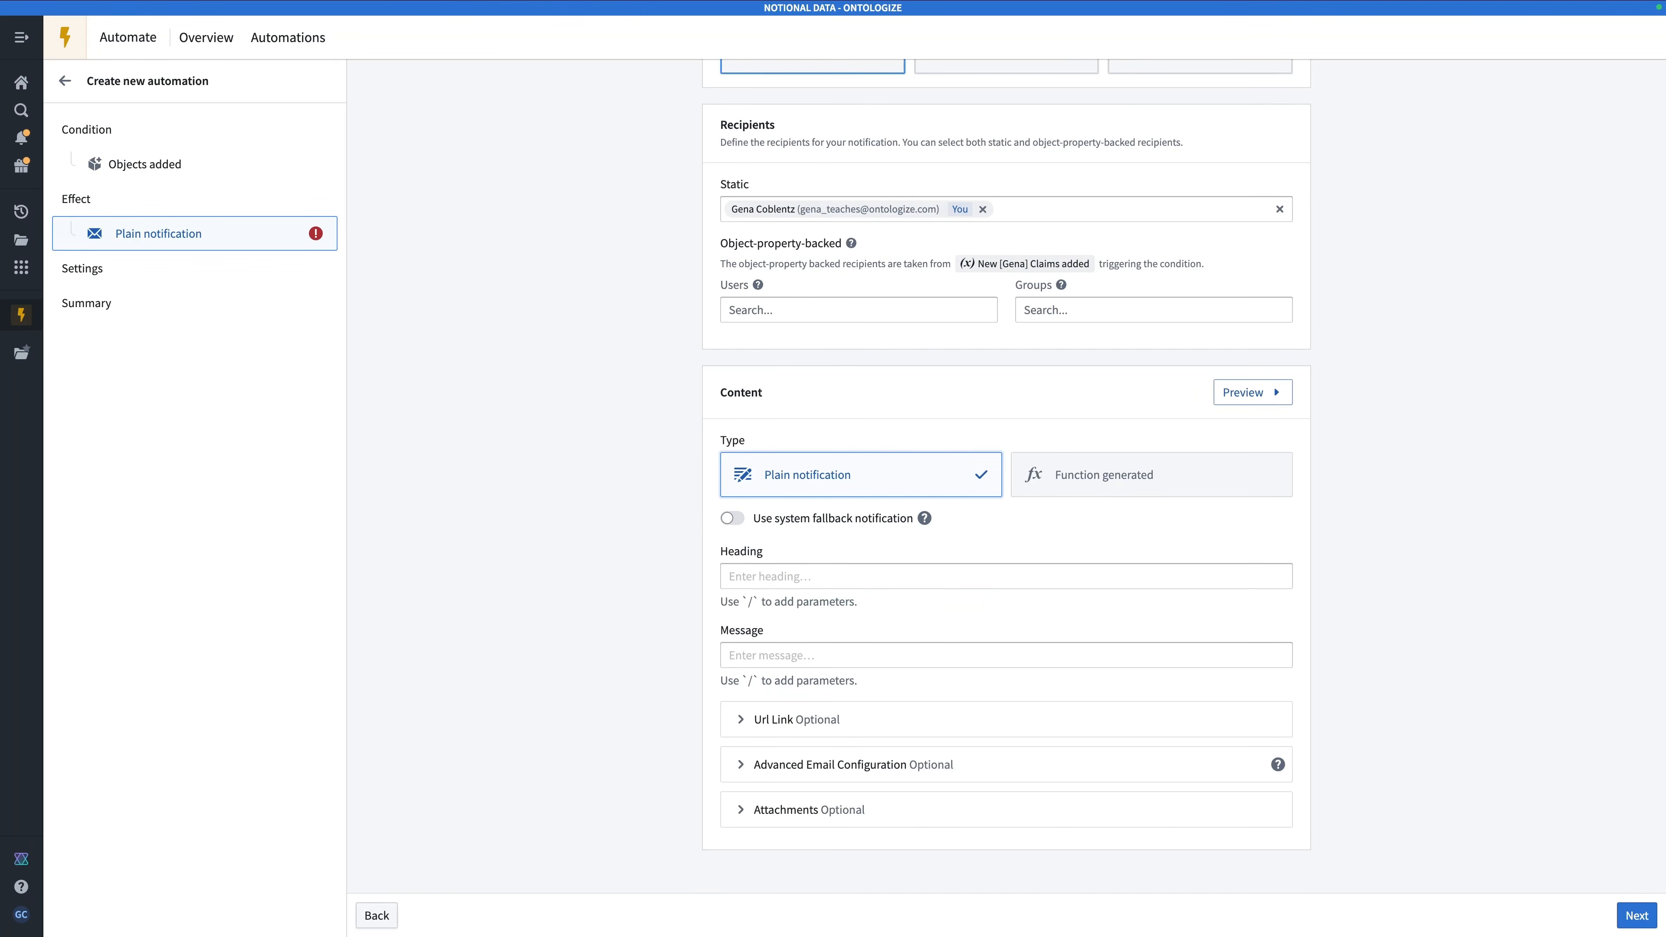
# Step: Set the notification heading to "Non Risky claim has entered investigation"
pyautogui.click(949, 578)
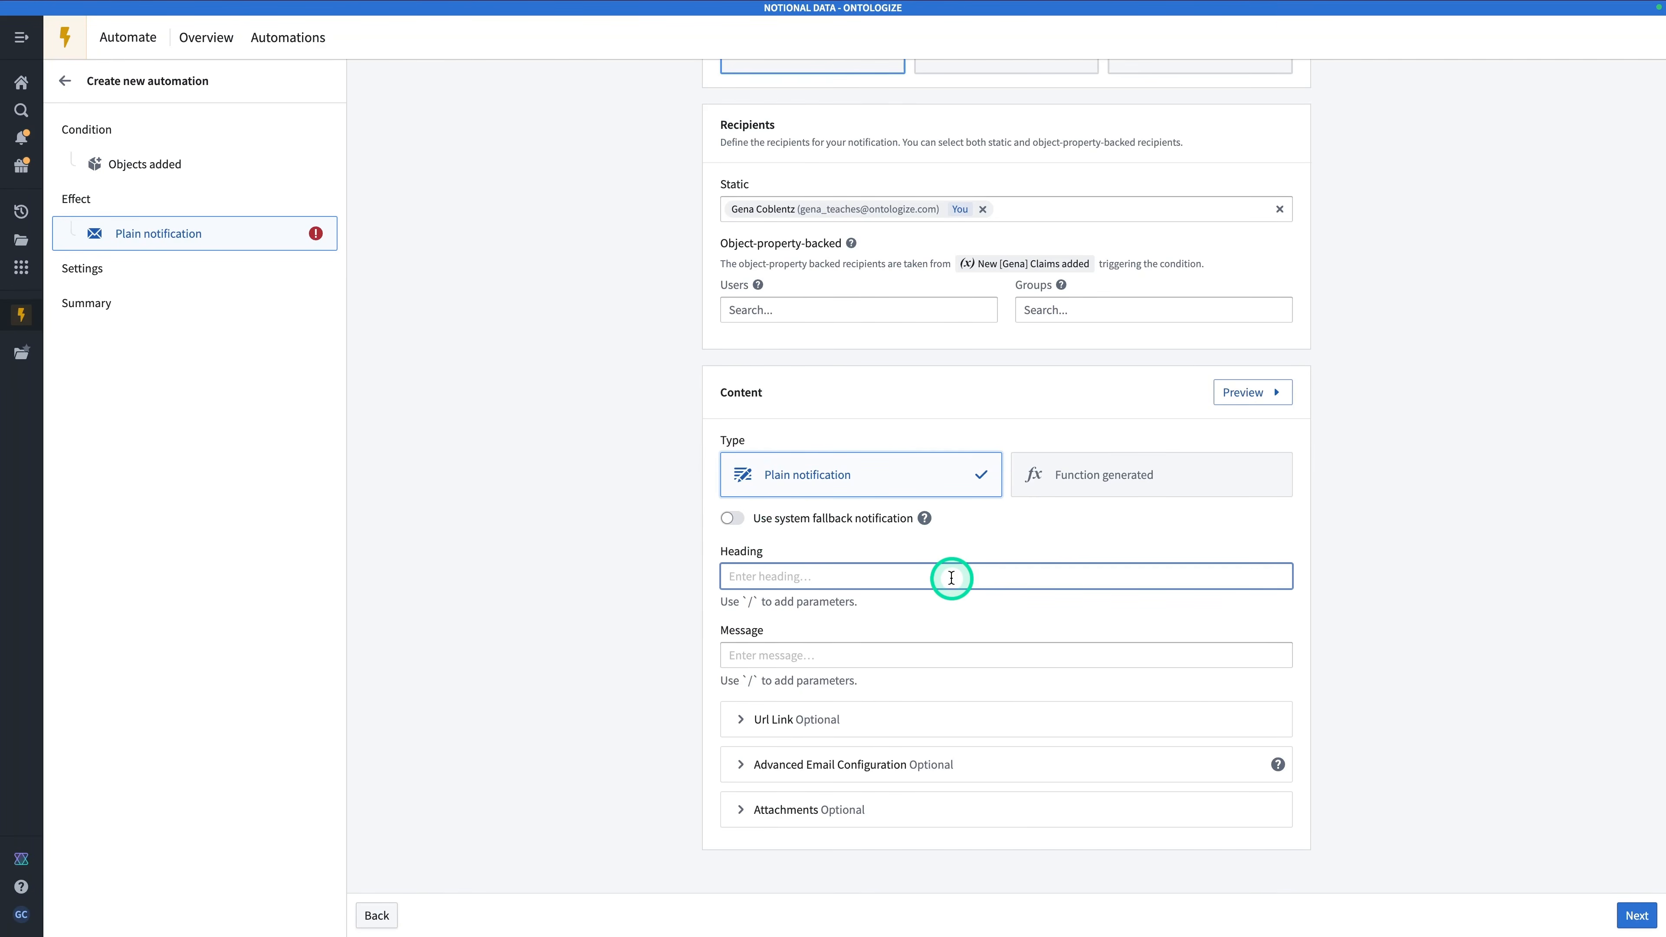
pyautogui.write('Non Risky Cla')
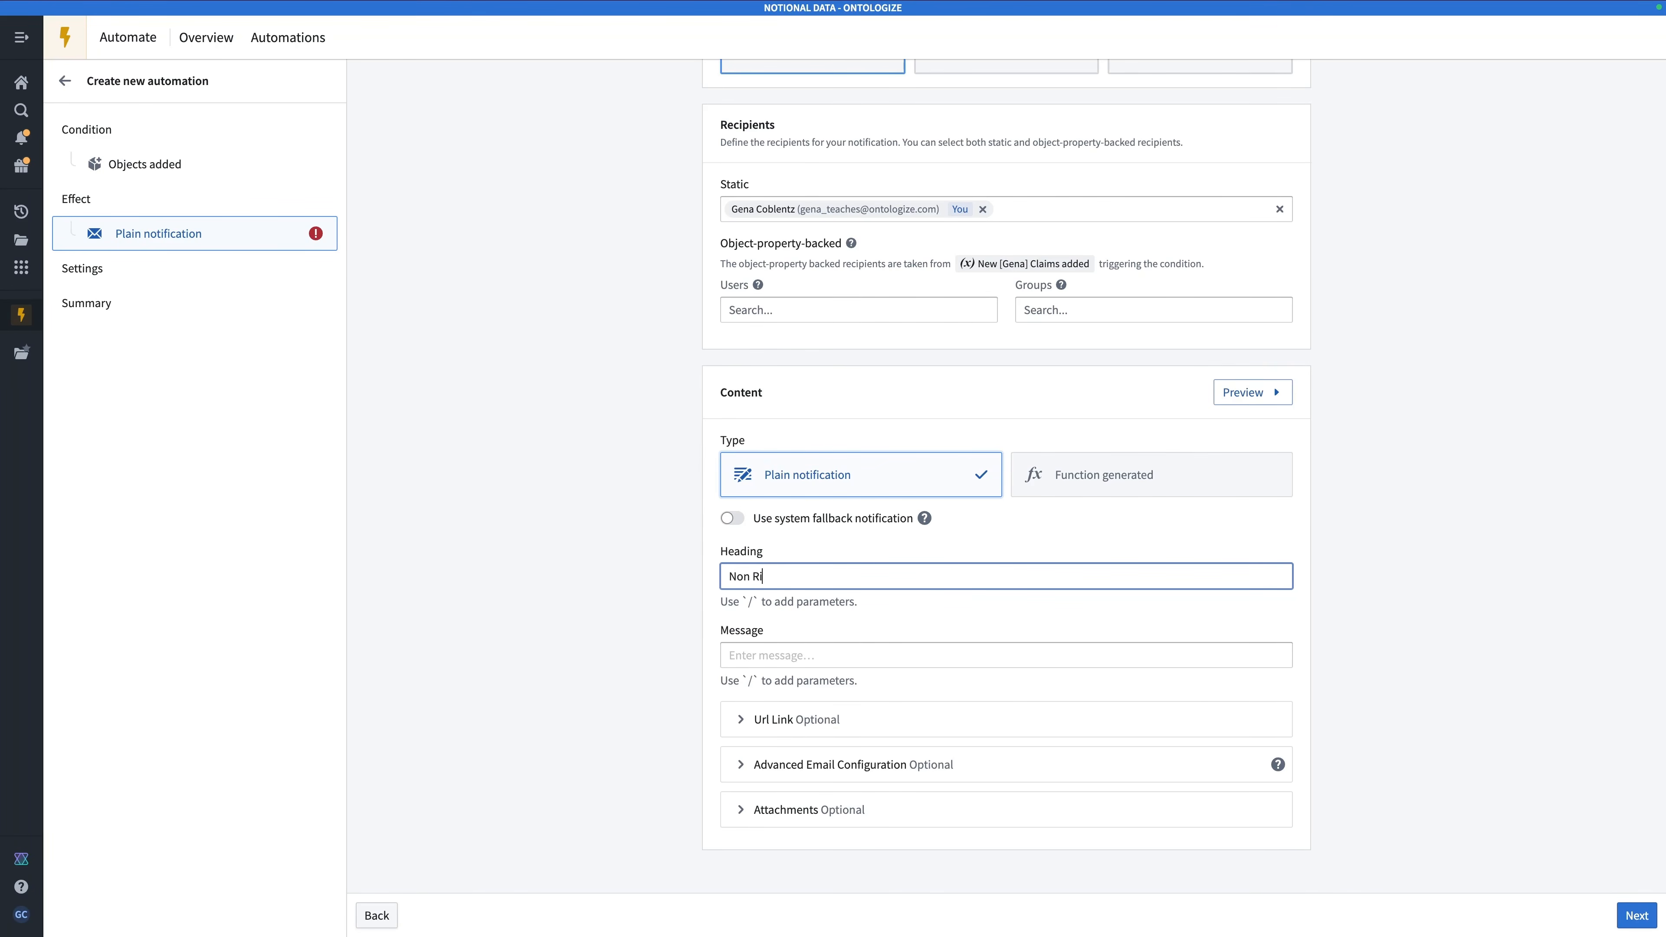
pyautogui.press('BackSpace')
pyautogui.press('BackSpace')
pyautogui.press('BackSpace')
pyautogui.write('claim has entt')
pyautogui.press('BackSpace')
pyautogui.write('ered investigation')
# Step: Set the notification message to "A claim that is not risky has entered investigation. This should not happen!"
pyautogui.click(1015, 663)
pyautogui.click(1009, 653)
pyautogui.write('A claim')
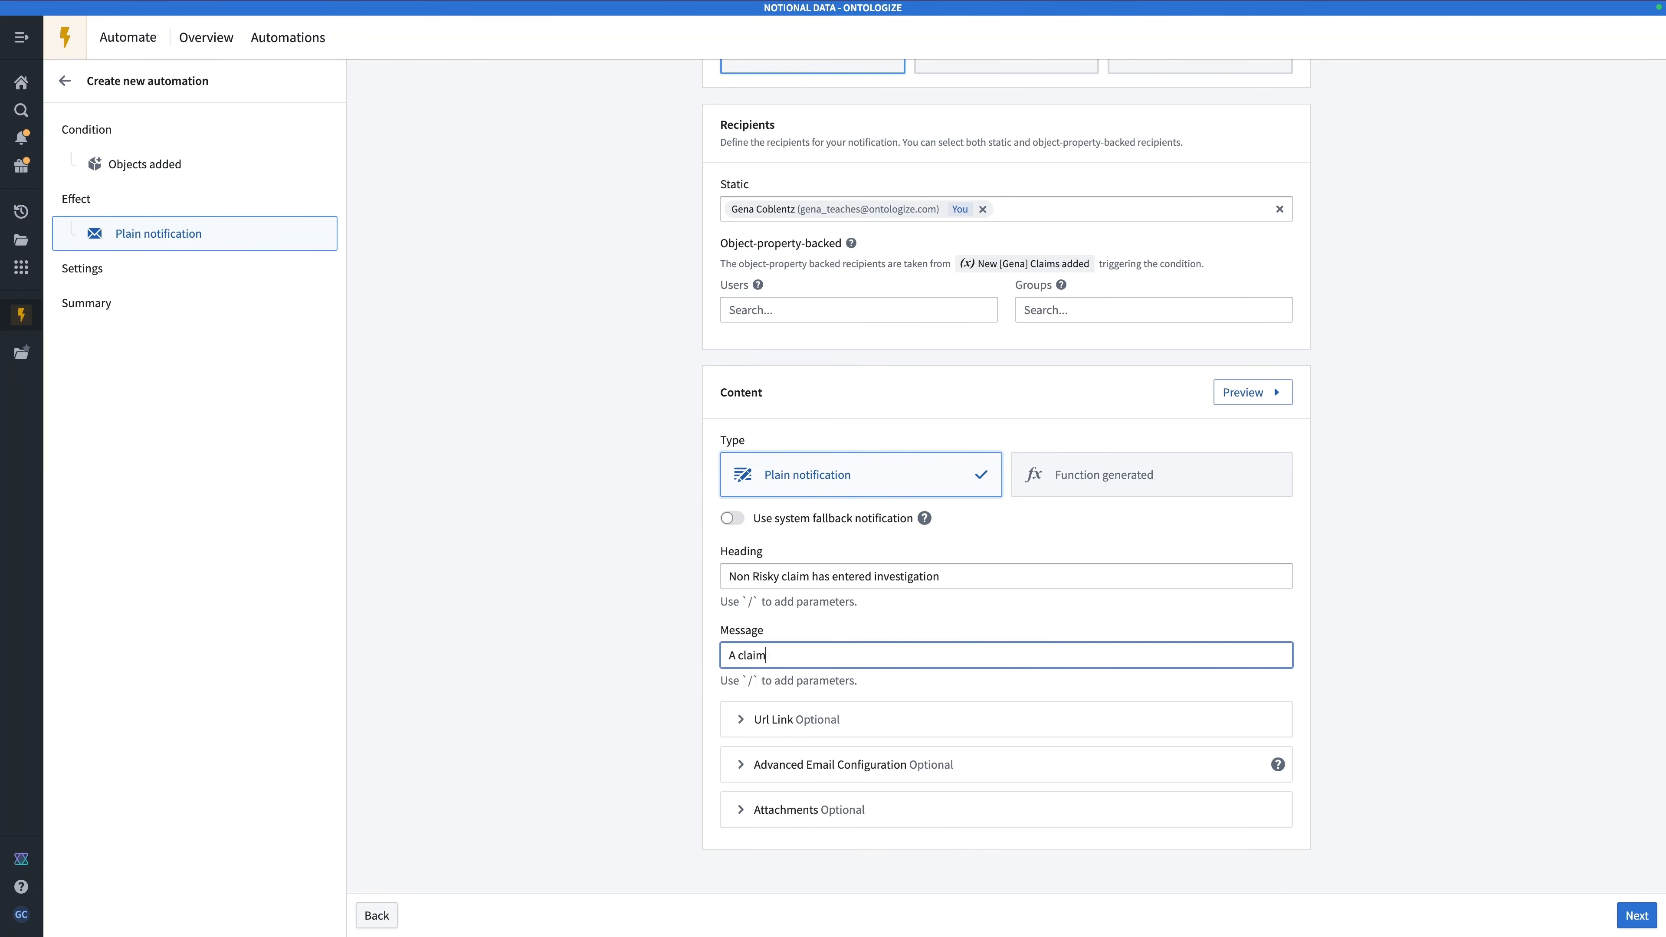
pyautogui.write(' that is not risky has entered investigation. This should not happen!')
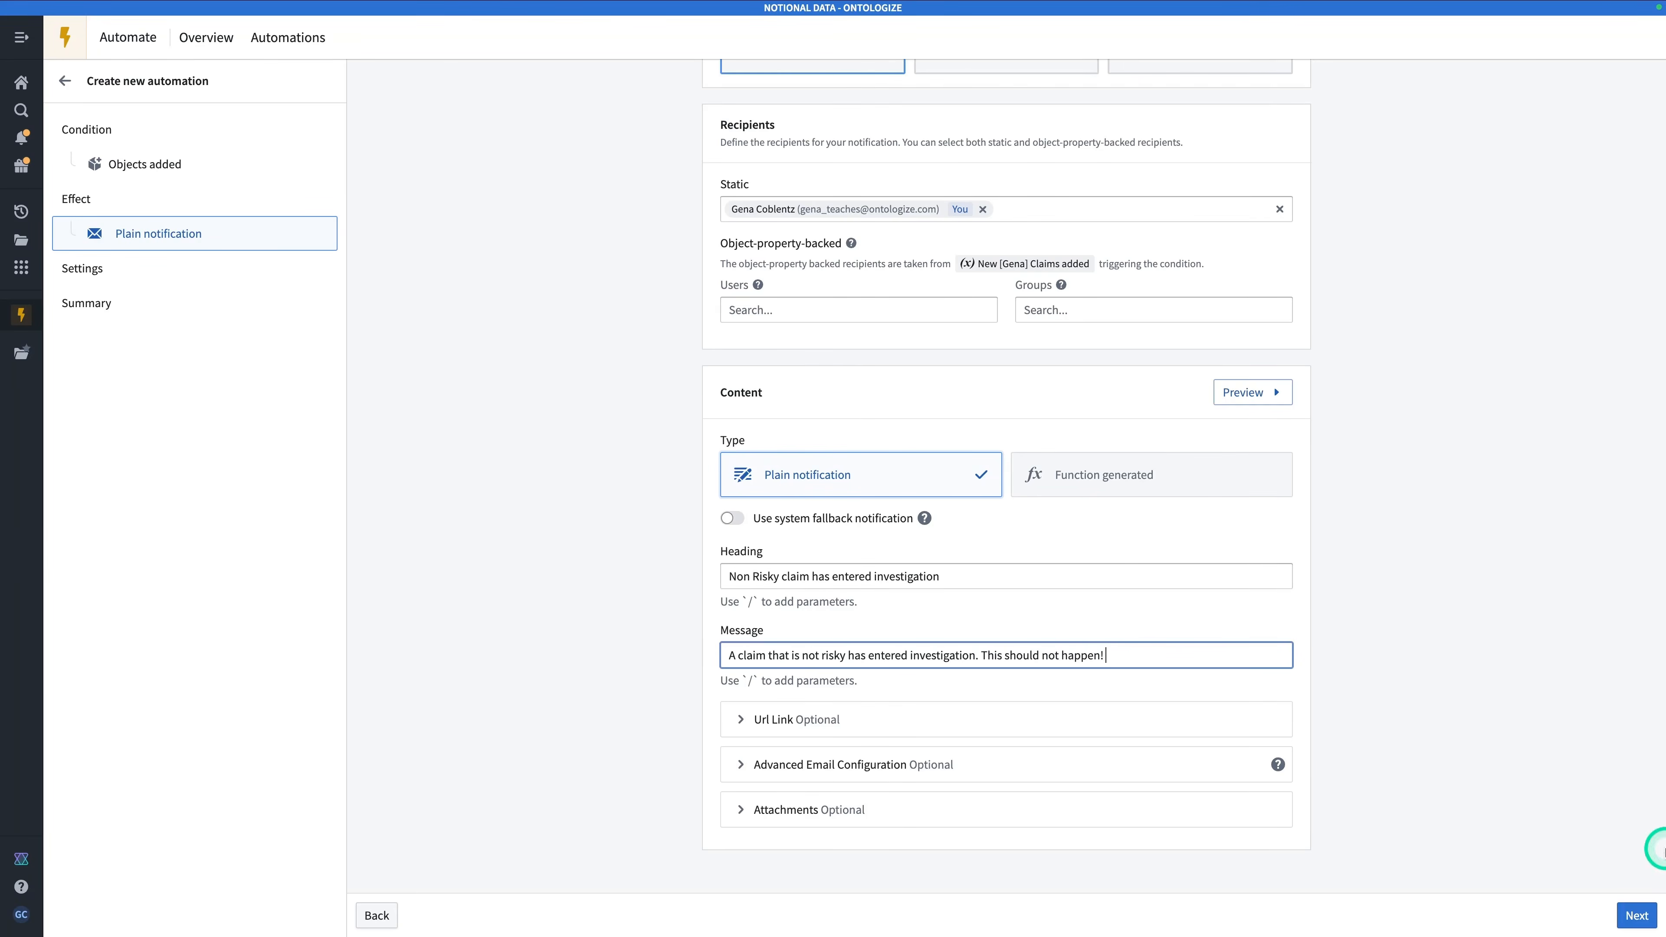
# Step: Keep the default automation settings and save it as "Machinery under investigation Automation" in the Speedrun: Mining Your First Business Process folder
pyautogui.click(1636, 916)
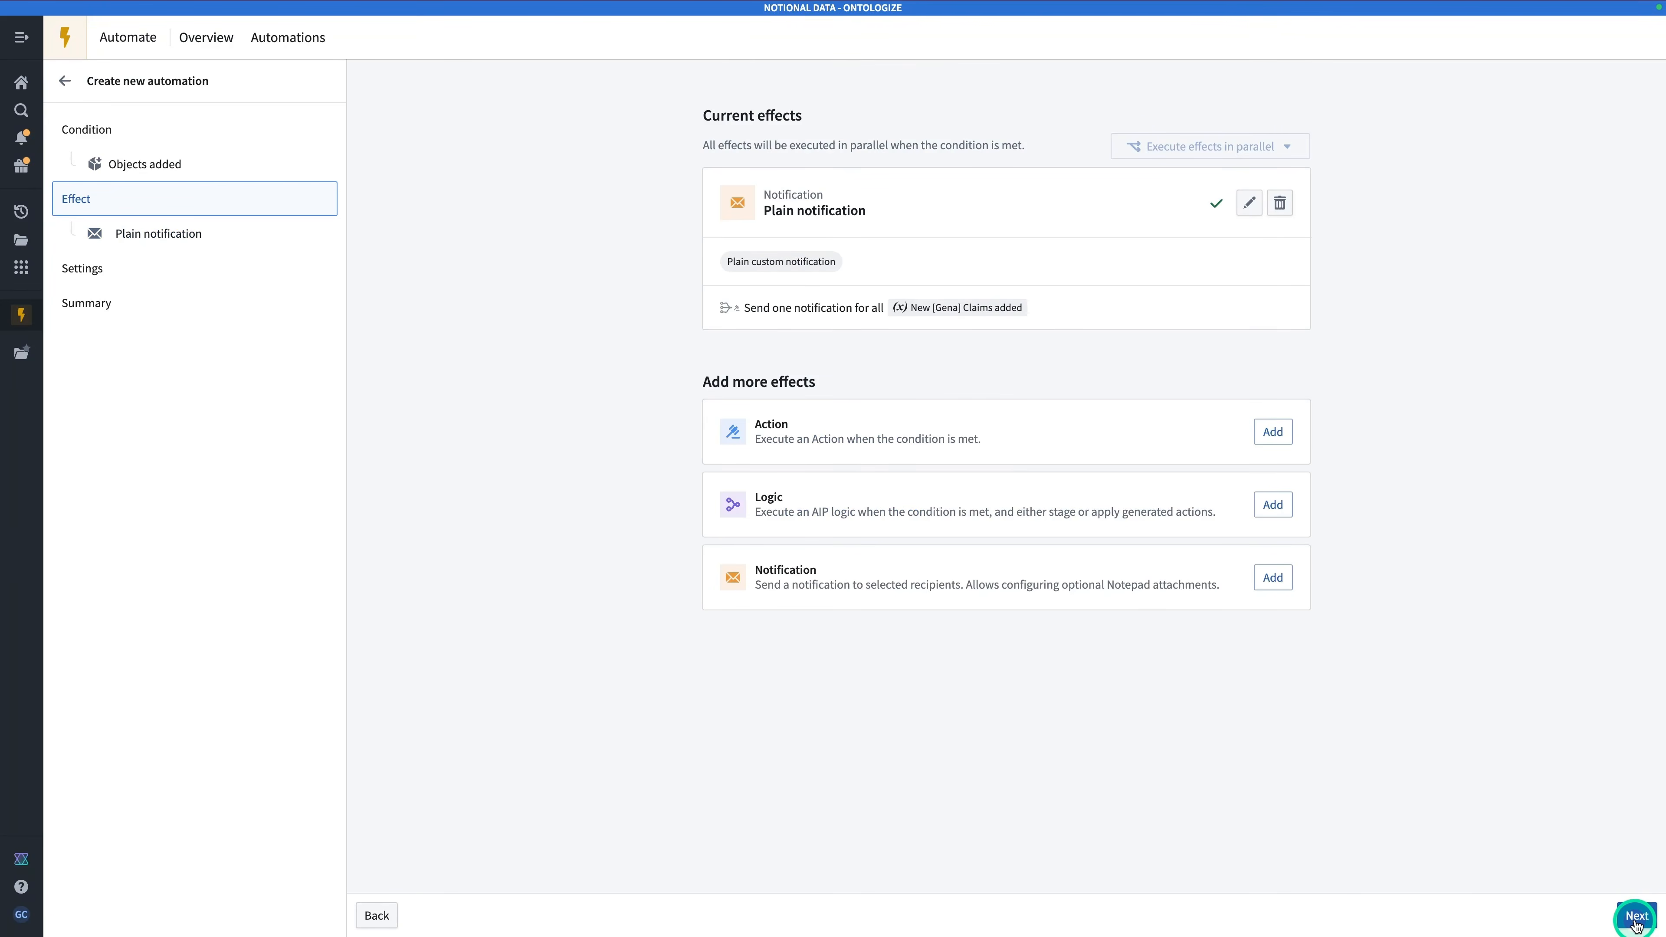
pyautogui.click(1636, 917)
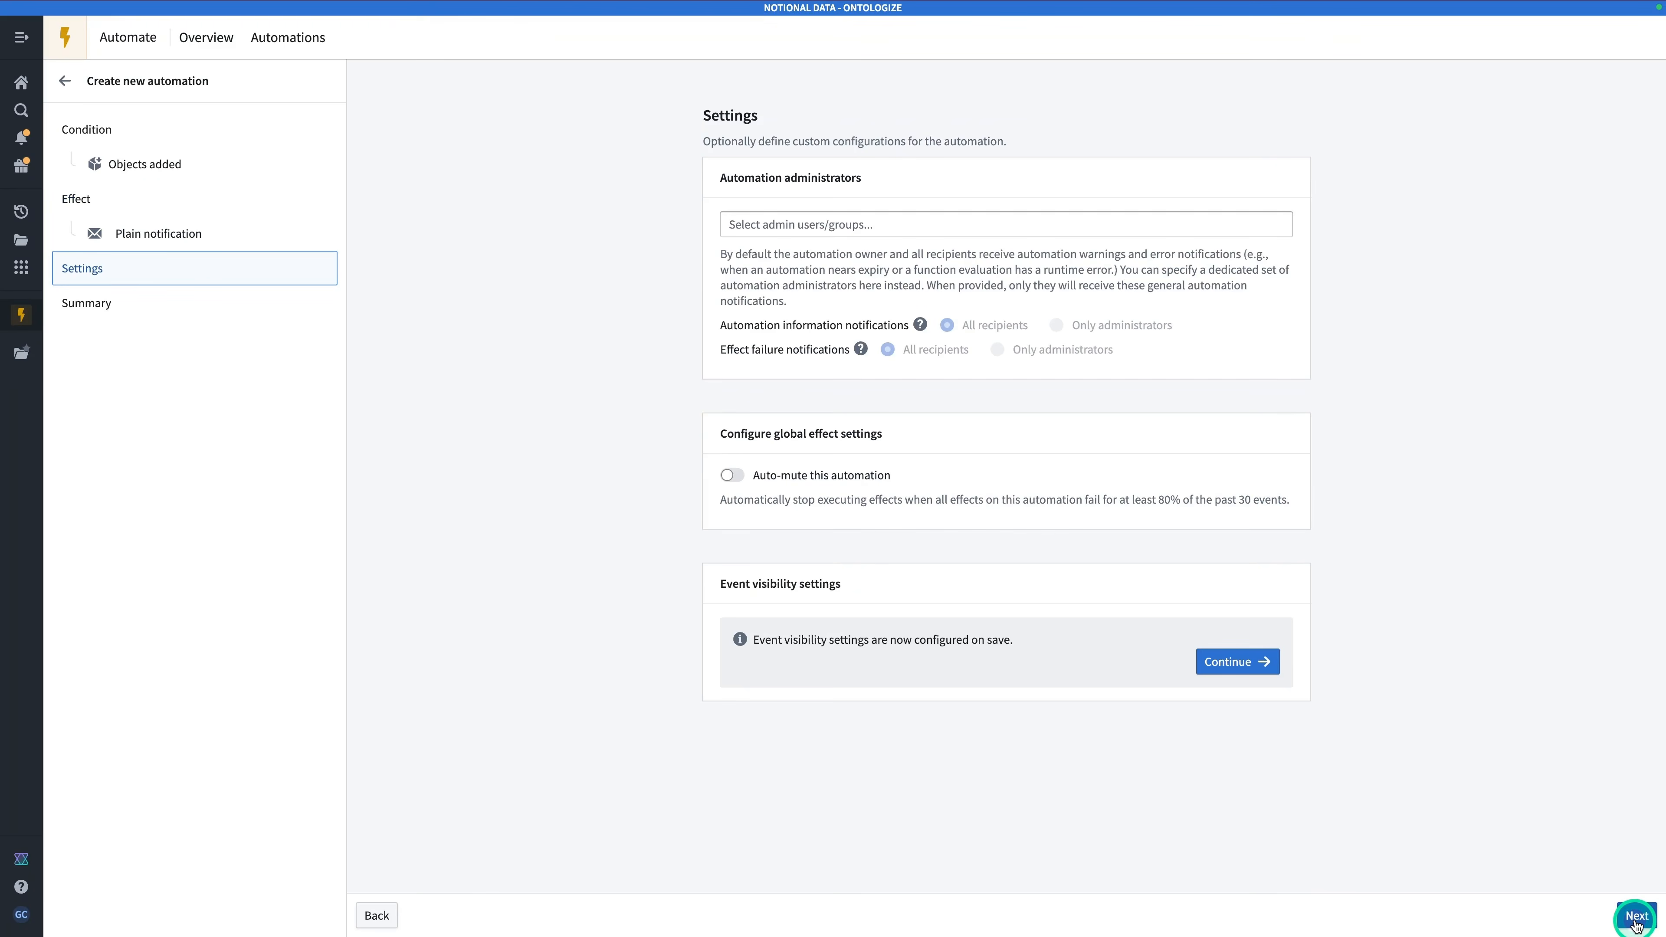
pyautogui.click(1636, 916)
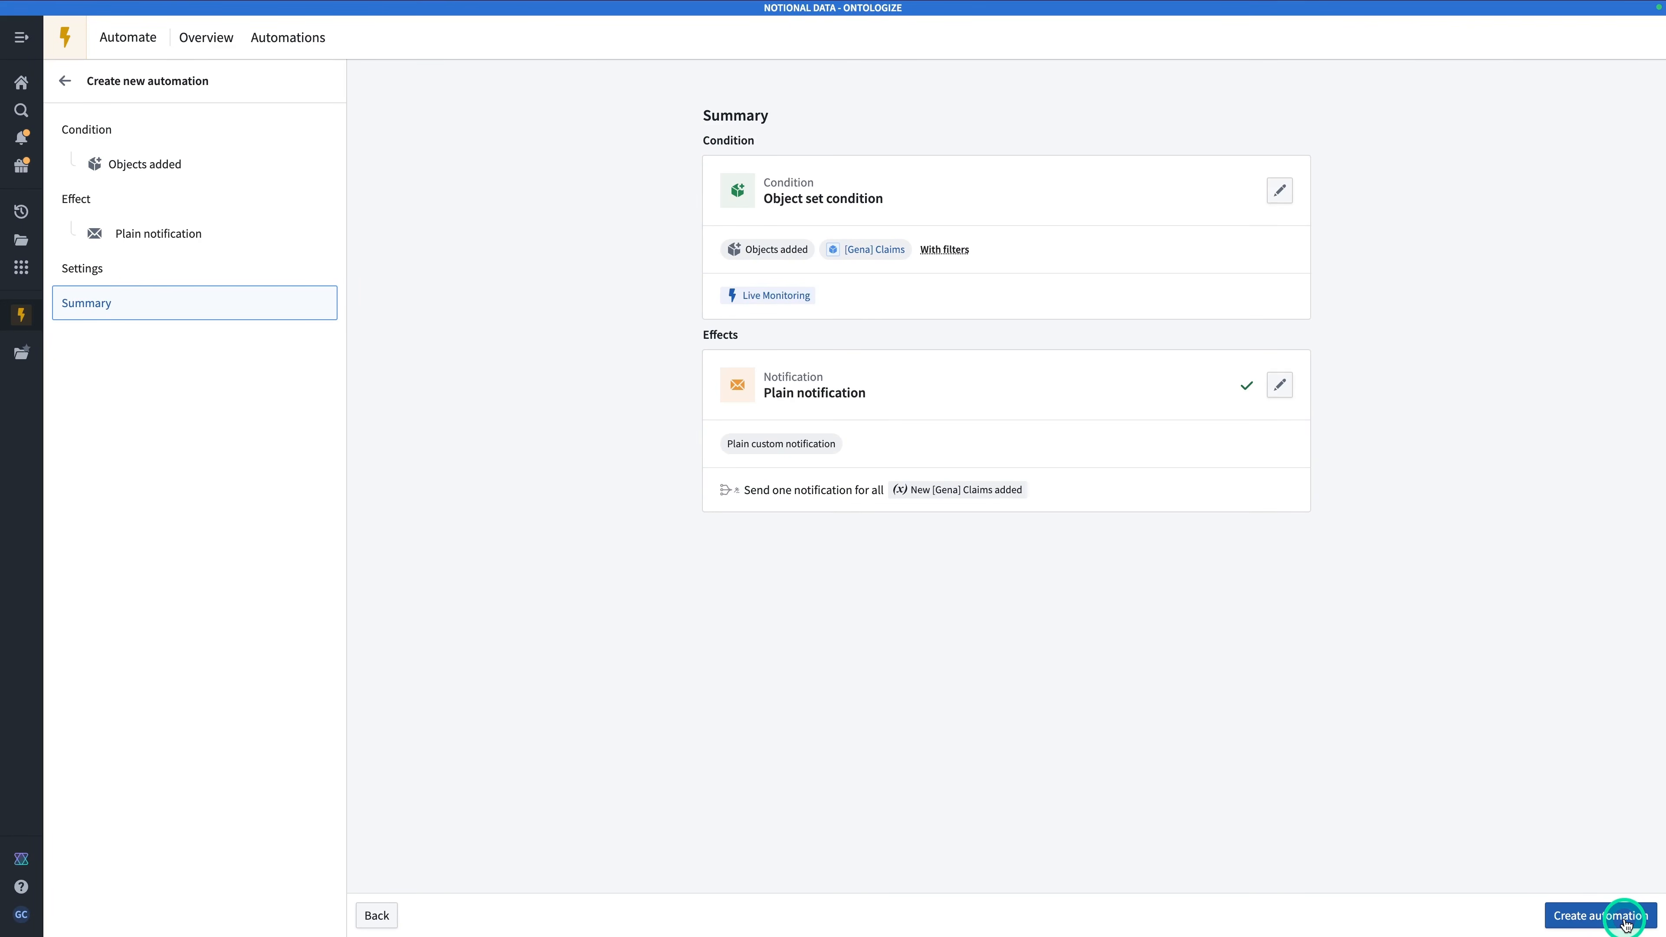
pyautogui.click(1626, 923)
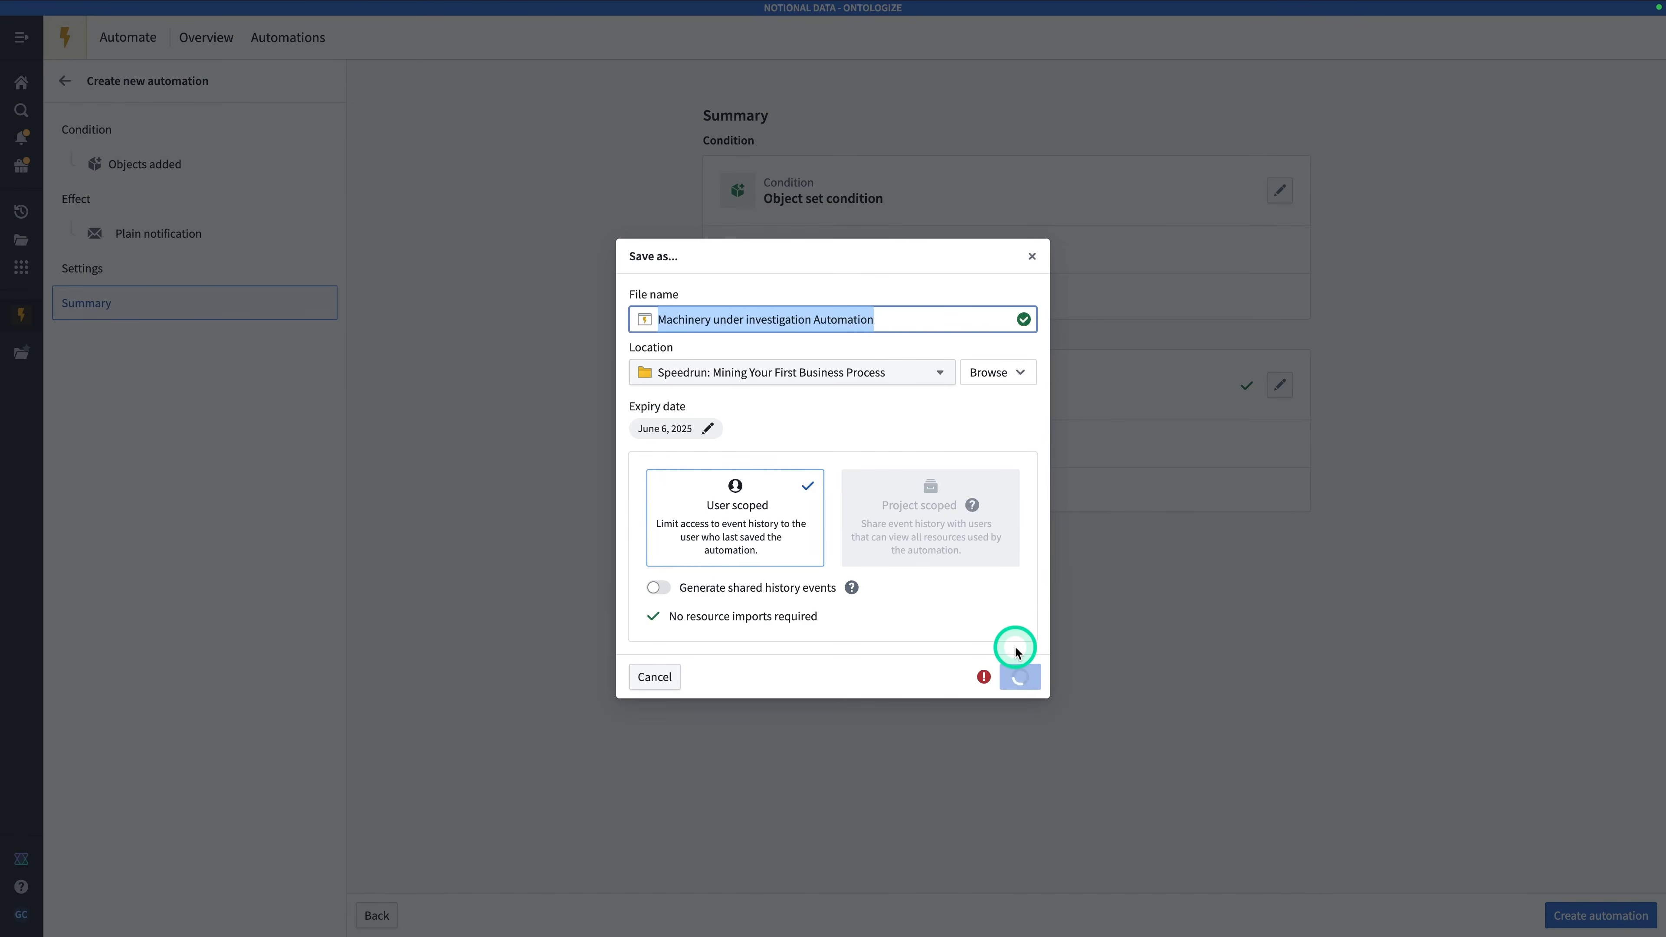
pyautogui.click(1019, 679)
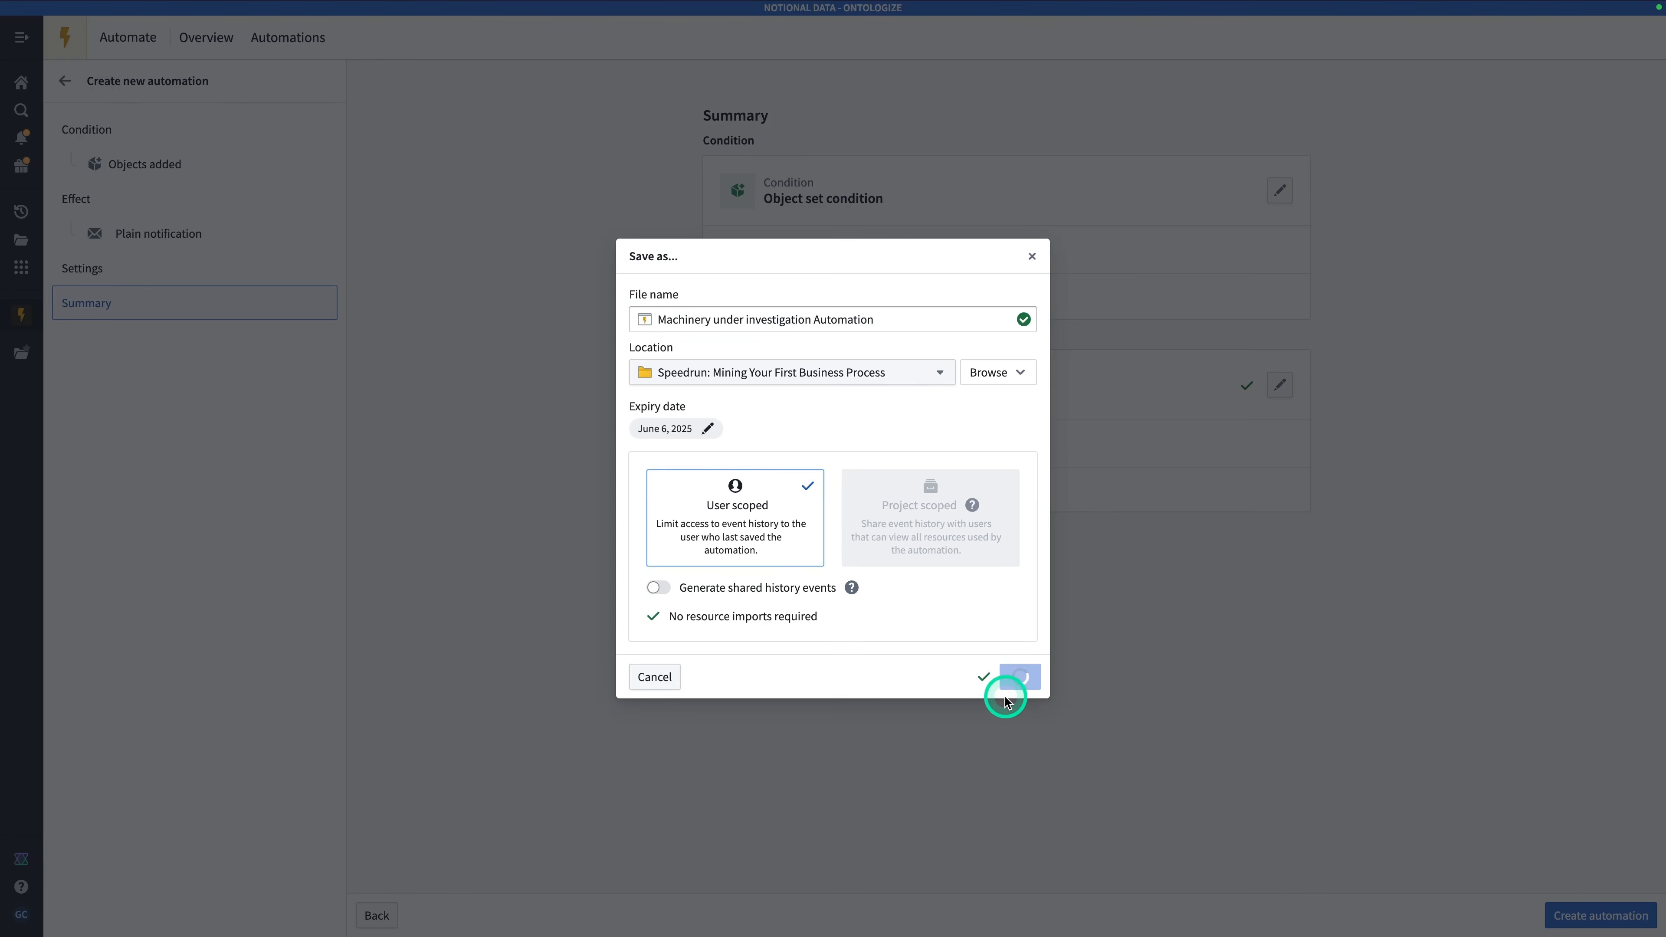
# Step: Return to the Palantir Learn course, view its Conclusion page and open the optional Course Feedback page
pyautogui.click(469, 305)
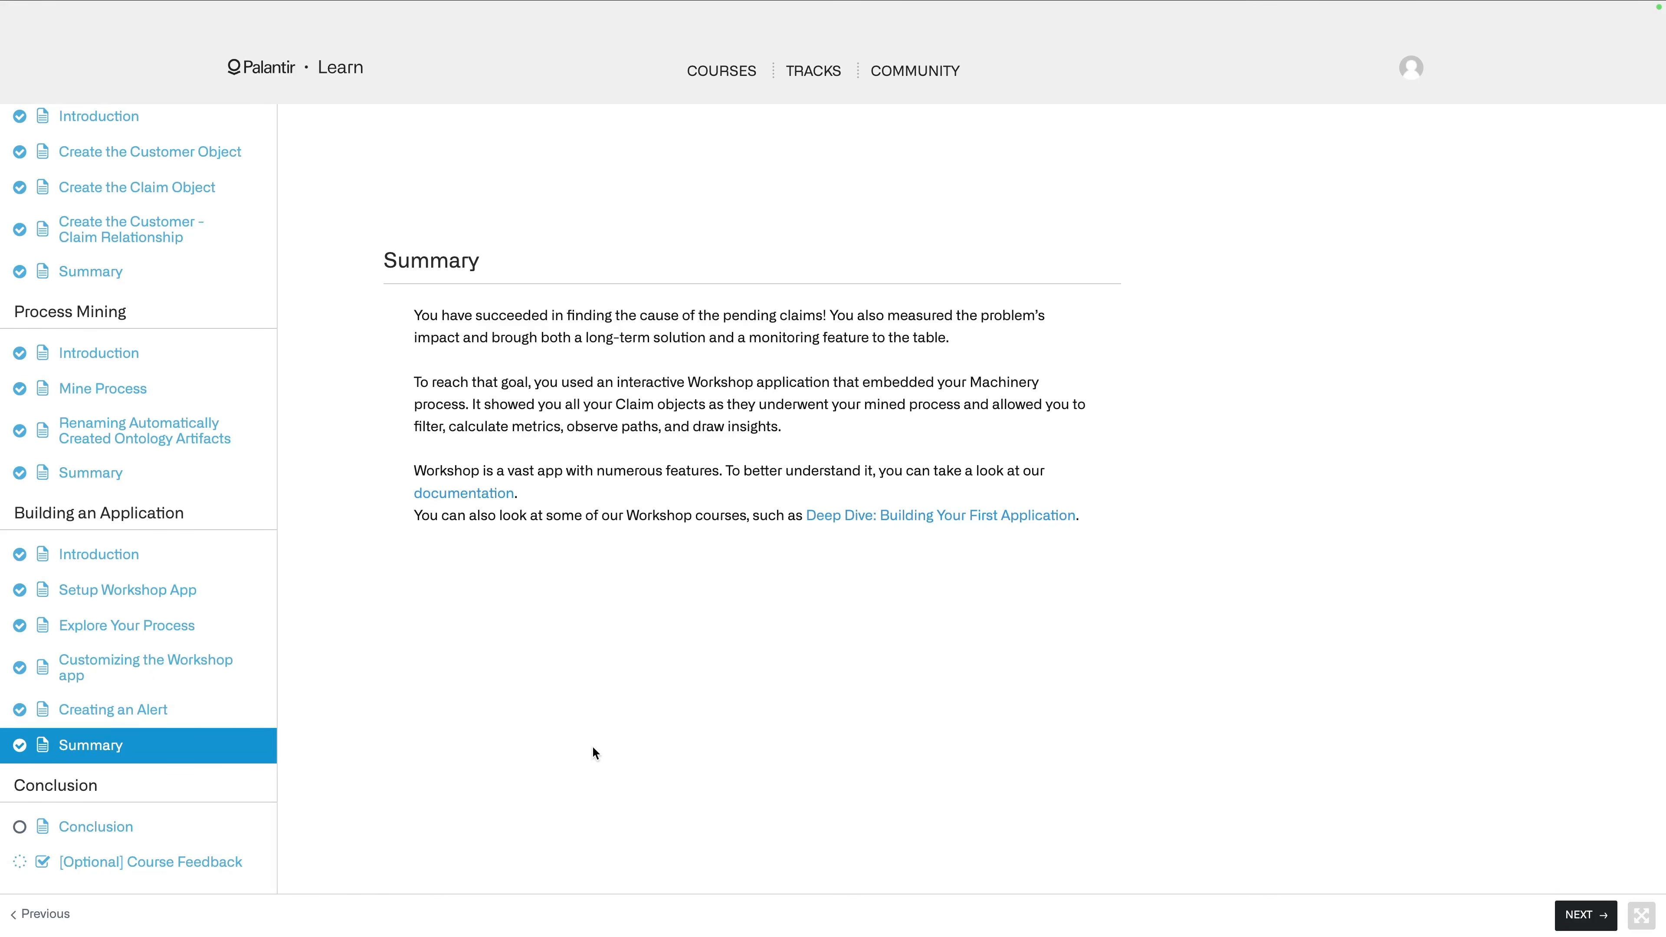
pyautogui.click(217, 828)
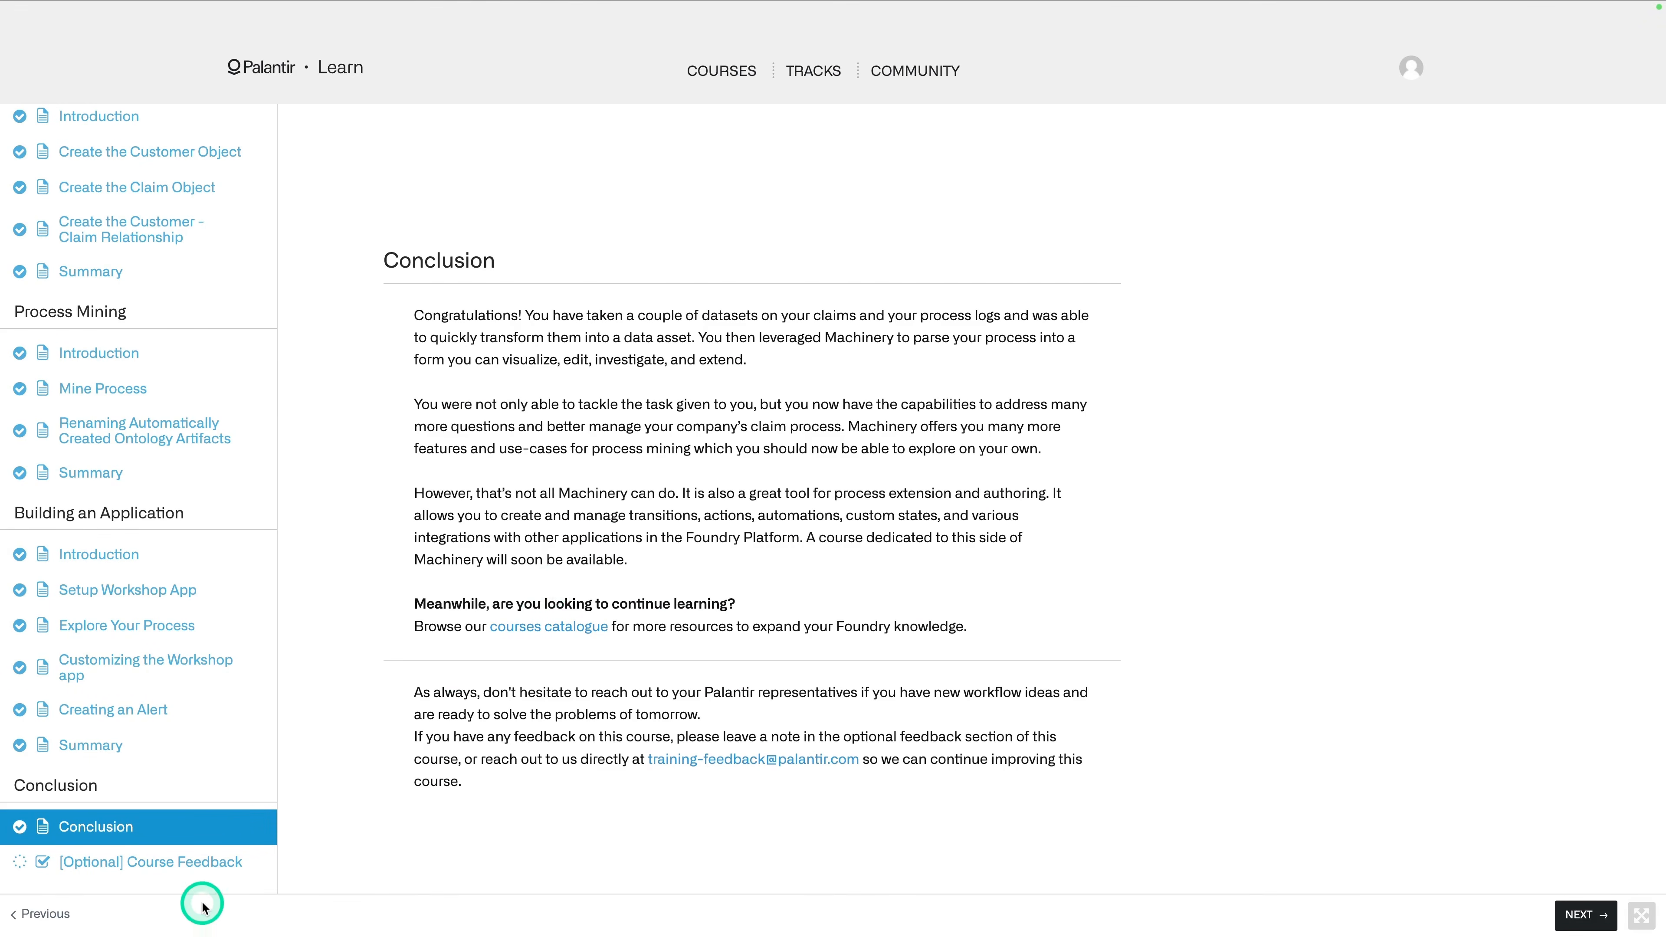
pyautogui.click(181, 863)
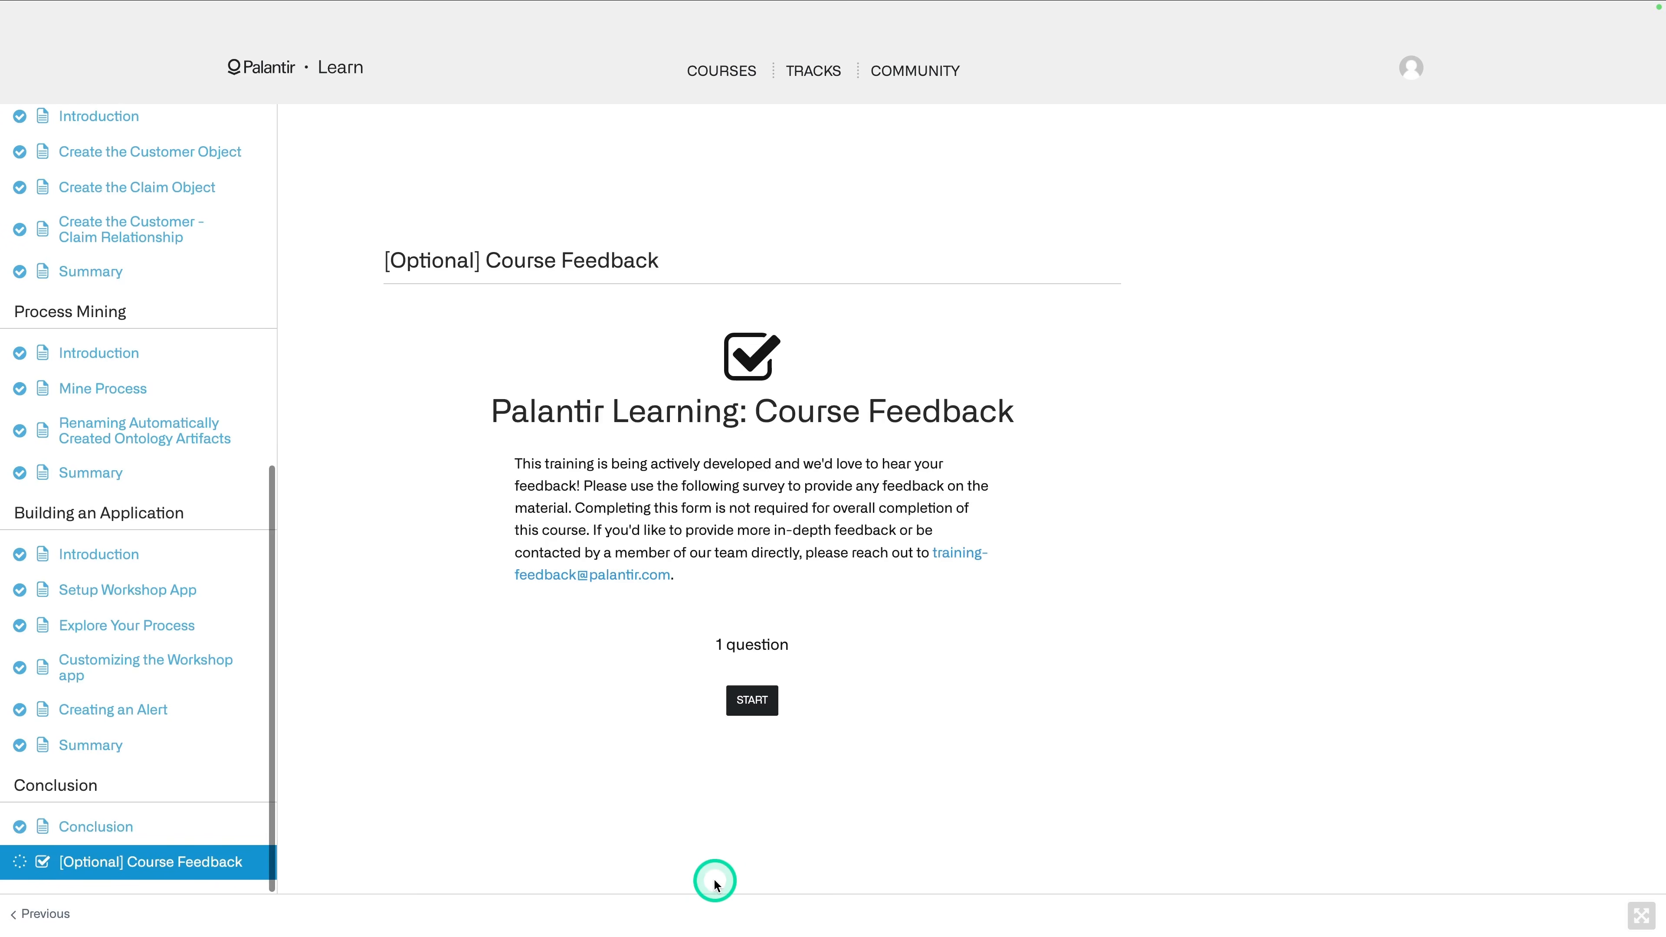